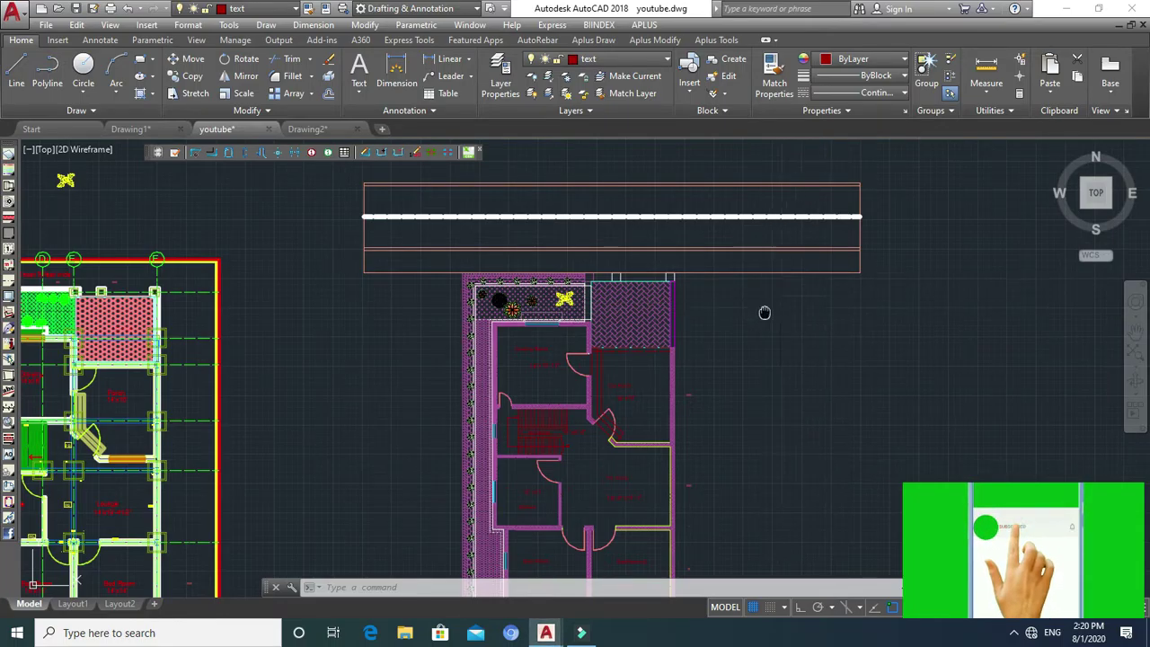
Place a red multiline text label '0+0' in the road strip above the building.
{"action": "middle_click_drag", "start_coordinate": [763, 311], "coordinate": [790, 294]}
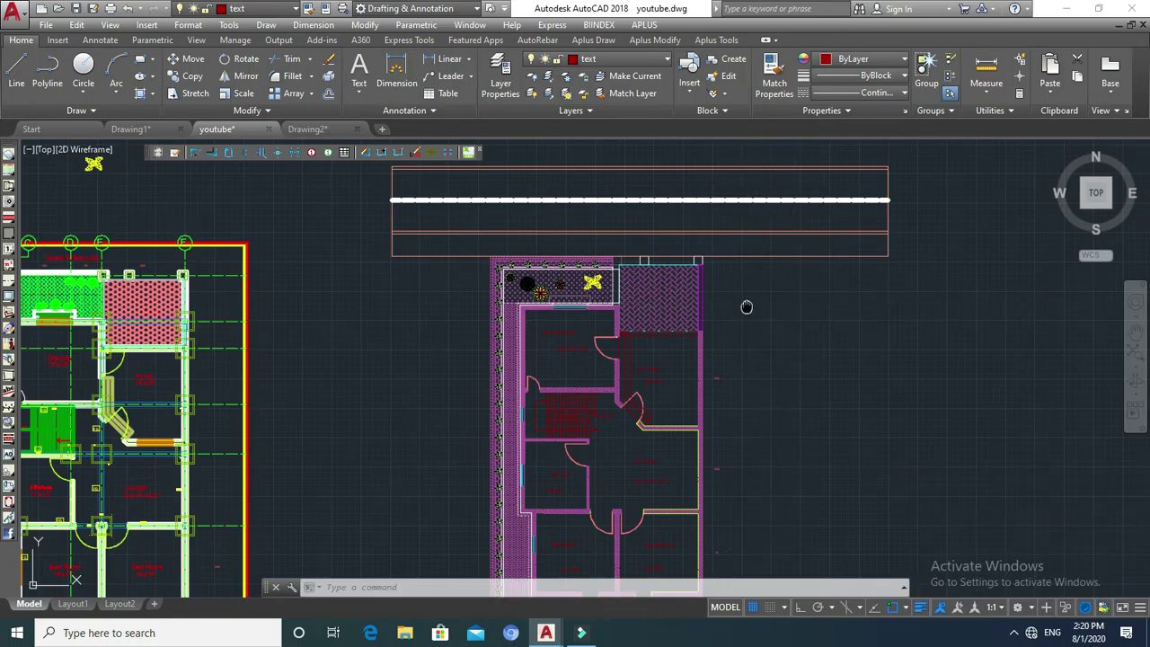
{"action": "middle_click_drag", "start_coordinate": [747, 307], "coordinate": [750, 291]}
{"action": "left_click", "coordinate": [751, 275]}
{"action": "key", "text": "Escape"}
{"action": "key", "text": "Escape"}
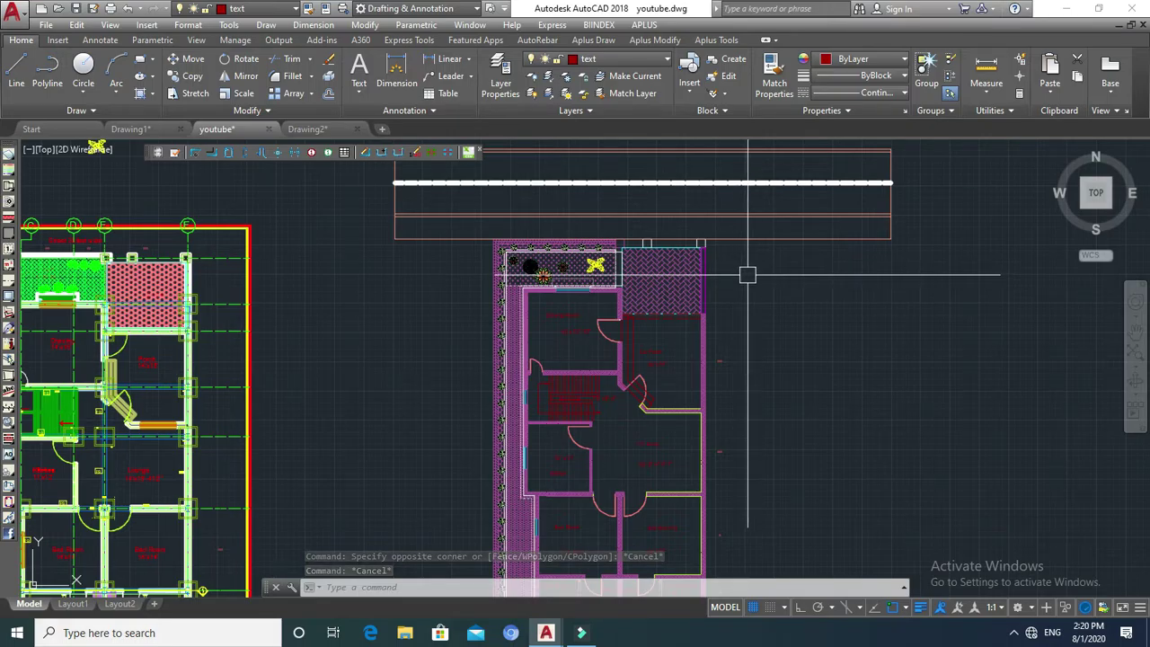
{"action": "key", "text": "Escape"}
{"action": "key", "text": "Escape"}
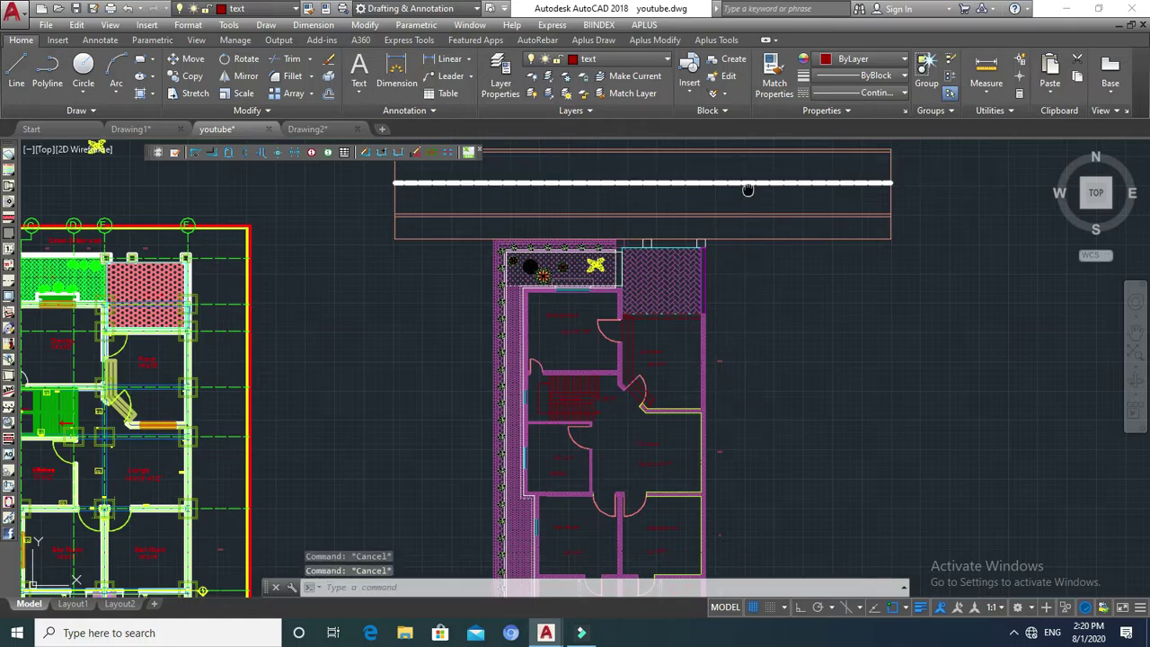
{"action": "middle_click_drag", "start_coordinate": [744, 184], "coordinate": [747, 228]}
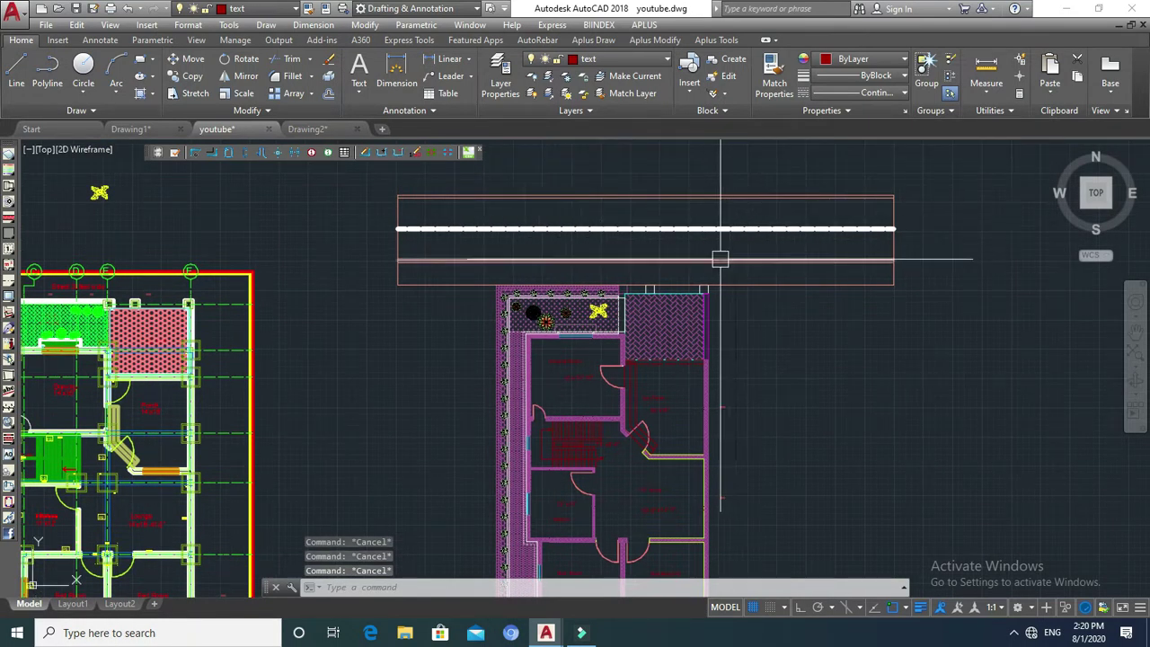
{"action": "scroll", "coordinate": [724, 239], "scroll_direction": "up", "scroll_amount": 2}
{"action": "scroll", "coordinate": [726, 224], "scroll_direction": "up", "scroll_amount": 2}
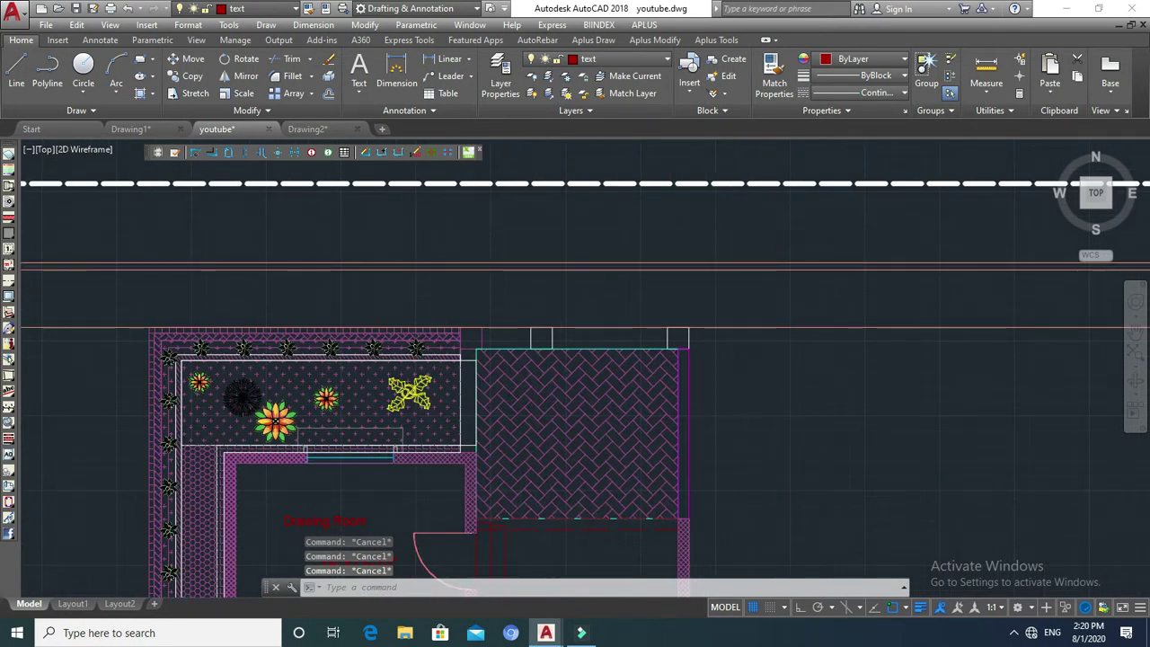
{"action": "scroll", "coordinate": [709, 235], "scroll_direction": "down", "scroll_amount": 2}
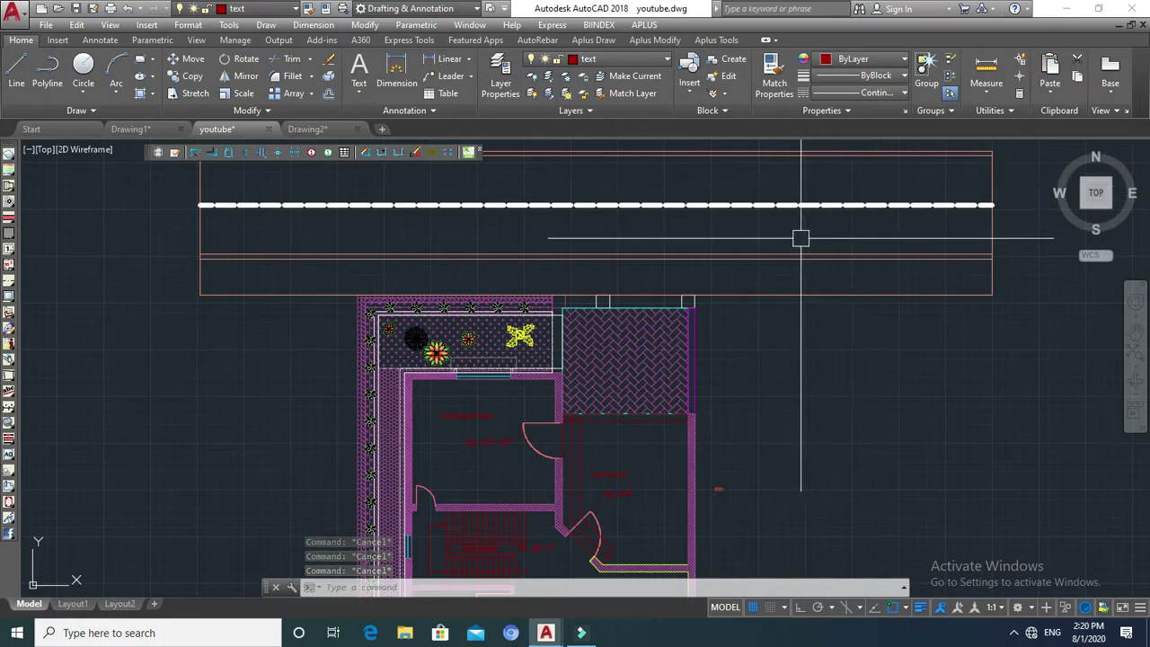
{"action": "middle_click_drag", "start_coordinate": [800, 238], "coordinate": [794, 256]}
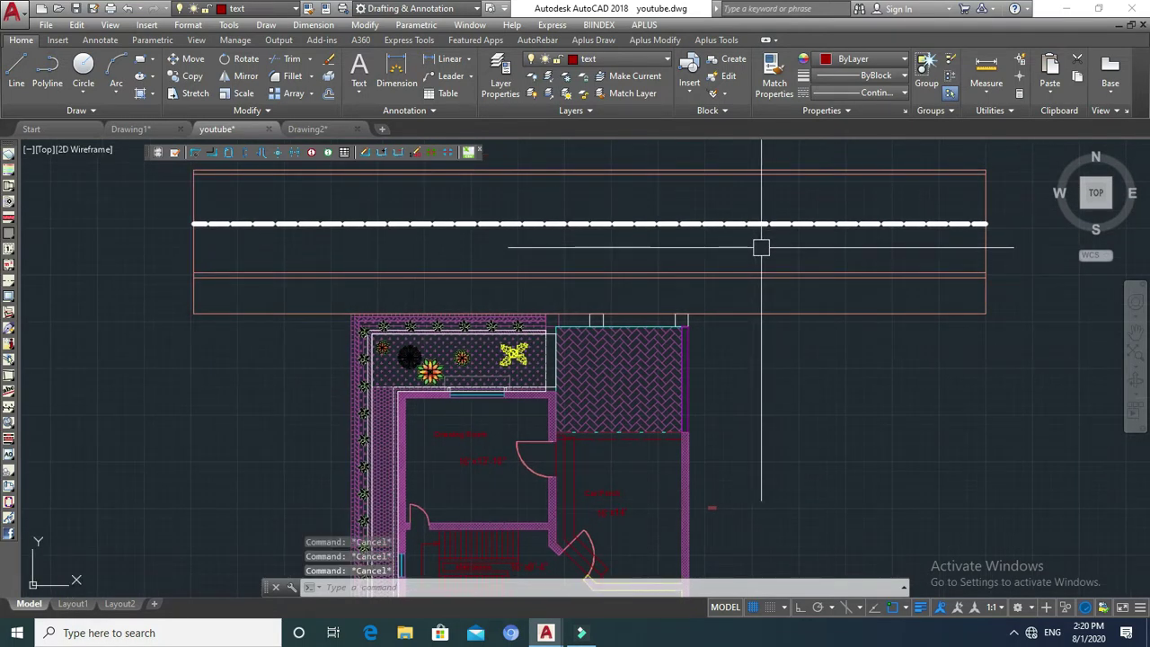
{"action": "type", "text": "t"}
{"action": "key", "text": "Return"}
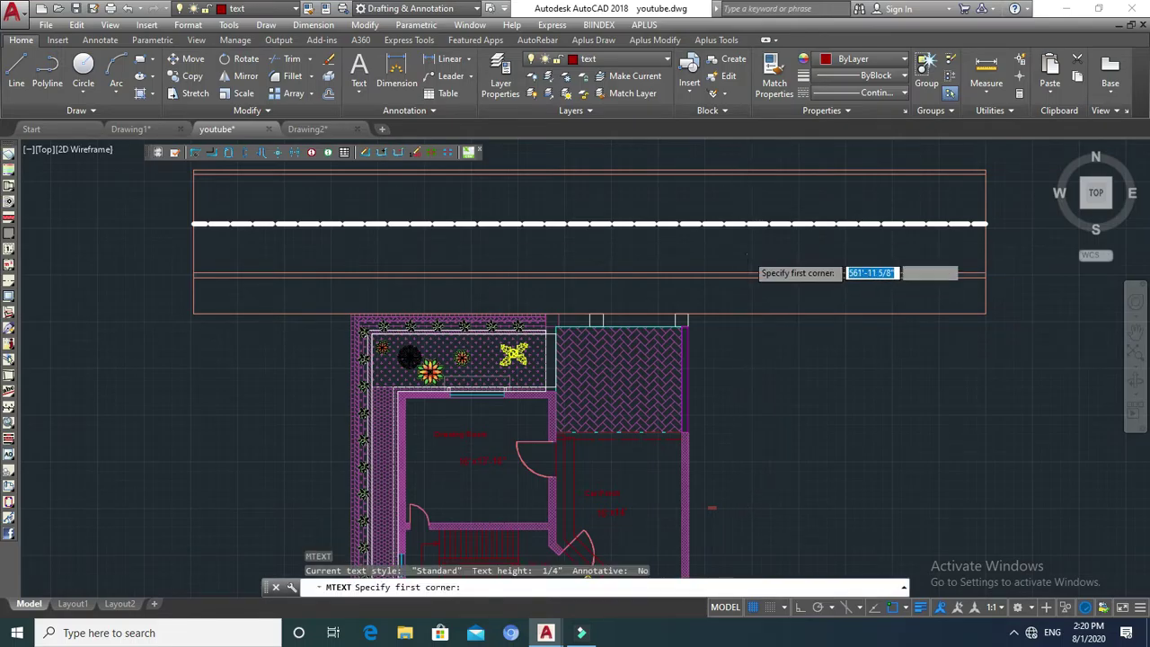
{"action": "scroll", "coordinate": [755, 261], "scroll_direction": "up", "scroll_amount": 4}
{"action": "left_click", "coordinate": [654, 213]}
{"action": "left_click", "coordinate": [838, 289]}
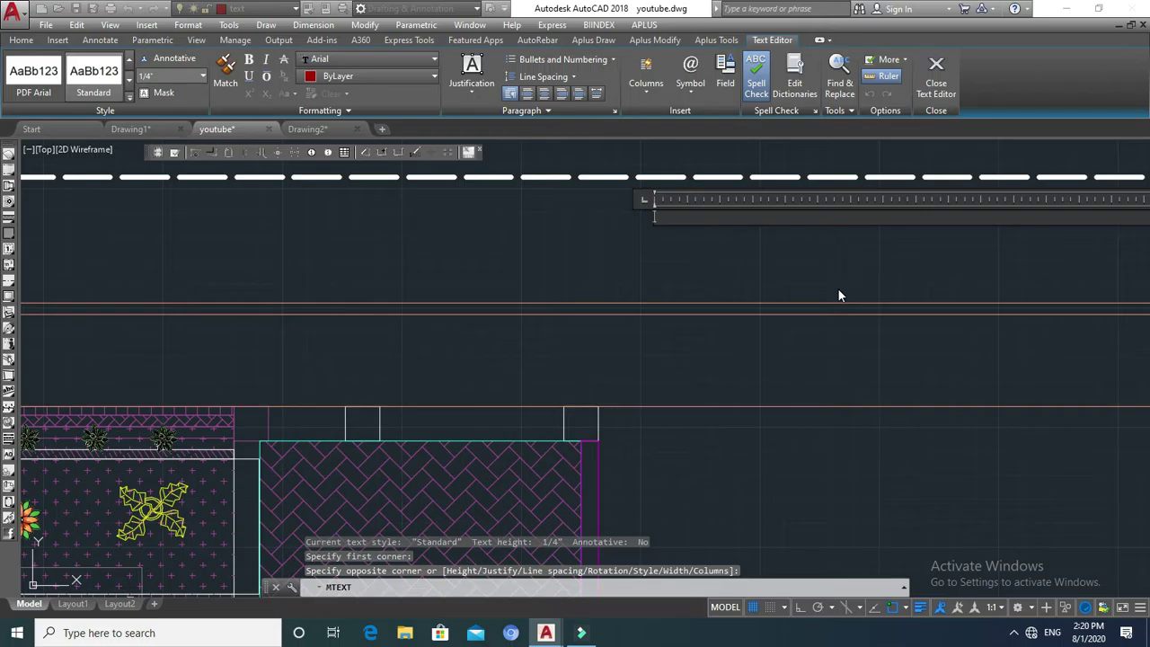
{"action": "type", "text": "ppp"}
{"action": "left_click", "coordinate": [939, 74]}
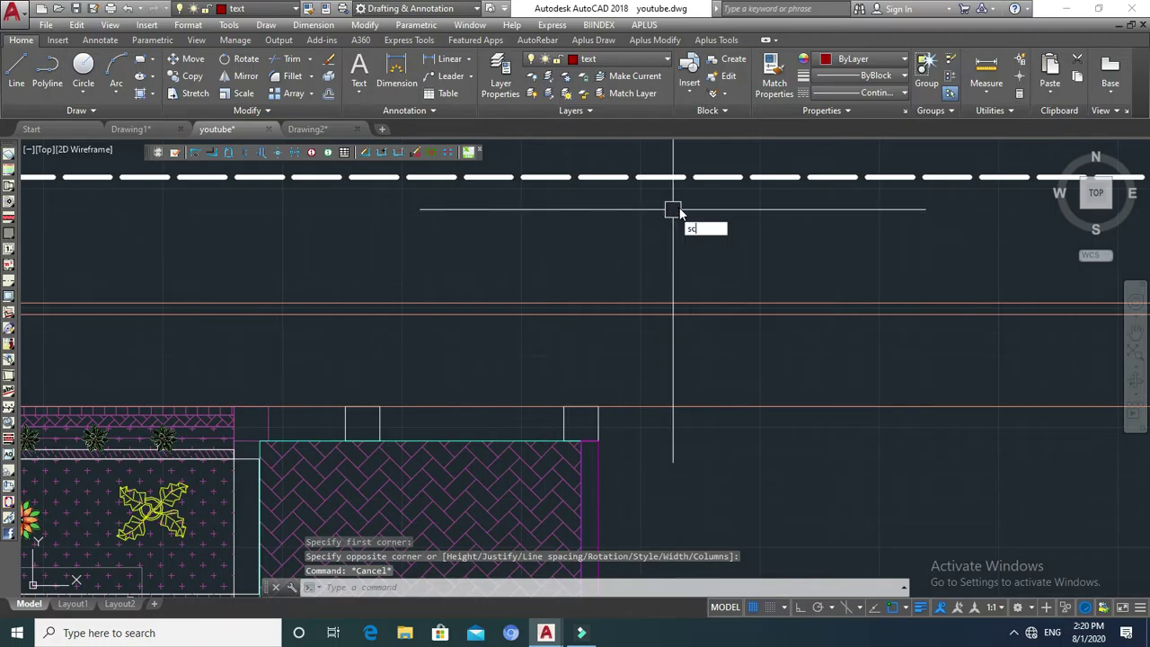
Scale up the 0+0 text so it becomes a large station label.
{"action": "key", "text": "Return"}
{"action": "scroll", "coordinate": [683, 213], "scroll_direction": "up", "scroll_amount": 2}
{"action": "left_click", "coordinate": [716, 191]}
{"action": "left_click", "coordinate": [544, 249]}
{"action": "key", "text": "Return"}
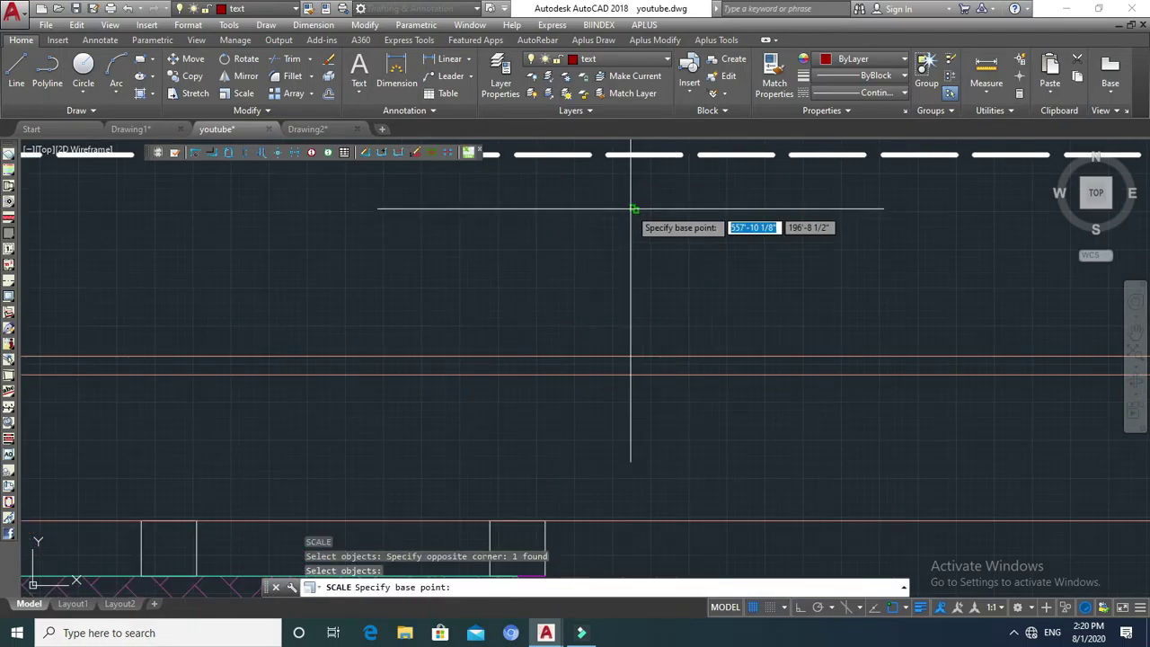
{"action": "left_click", "coordinate": [635, 211]}
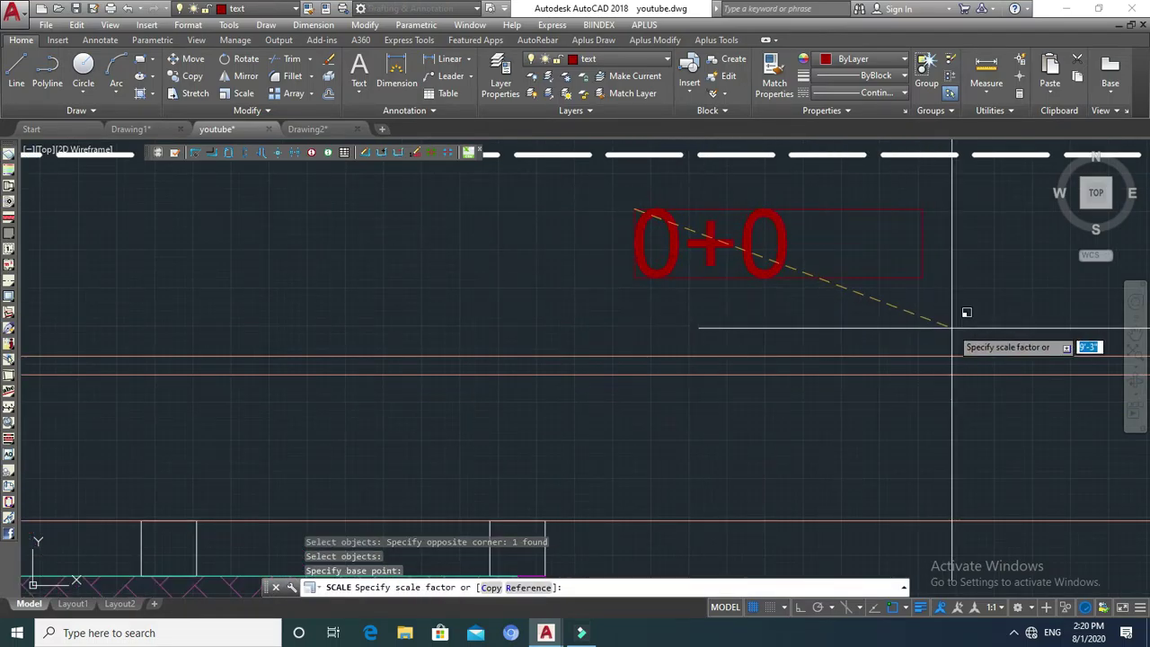
{"action": "left_click", "coordinate": [776, 264]}
{"action": "key", "text": "Escape"}
{"action": "scroll", "coordinate": [775, 264], "scroll_direction": "down", "scroll_amount": 2}
{"action": "scroll", "coordinate": [720, 258], "scroll_direction": "down", "scroll_amount": 4}
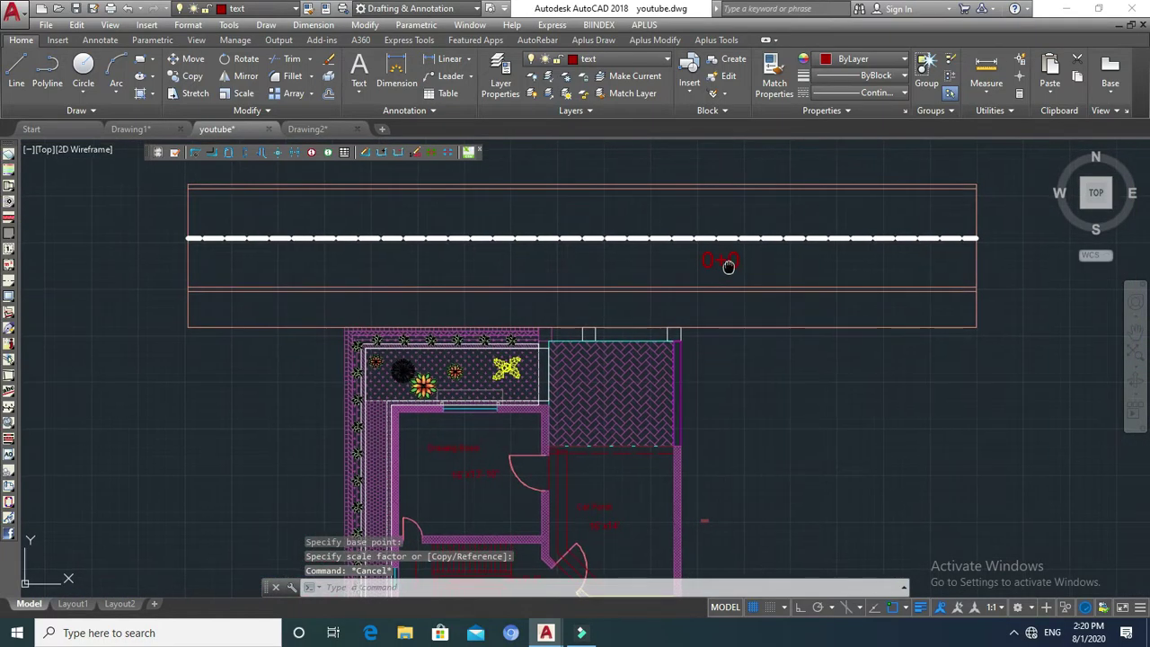
Move the 0+0 label to sit just below the dashed centre line.
{"action": "type", "text": "m"}
{"action": "key", "text": "Return"}
{"action": "left_click", "coordinate": [721, 261]}
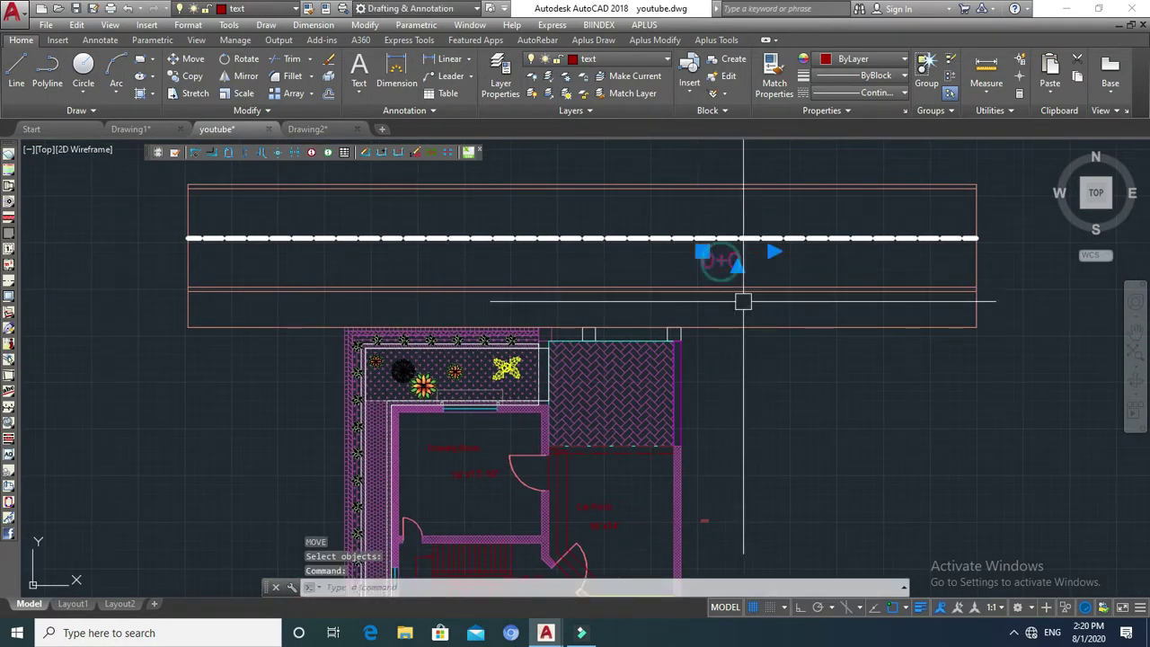
{"action": "key", "text": "Escape"}
{"action": "type", "text": "m"}
{"action": "key", "text": "Return"}
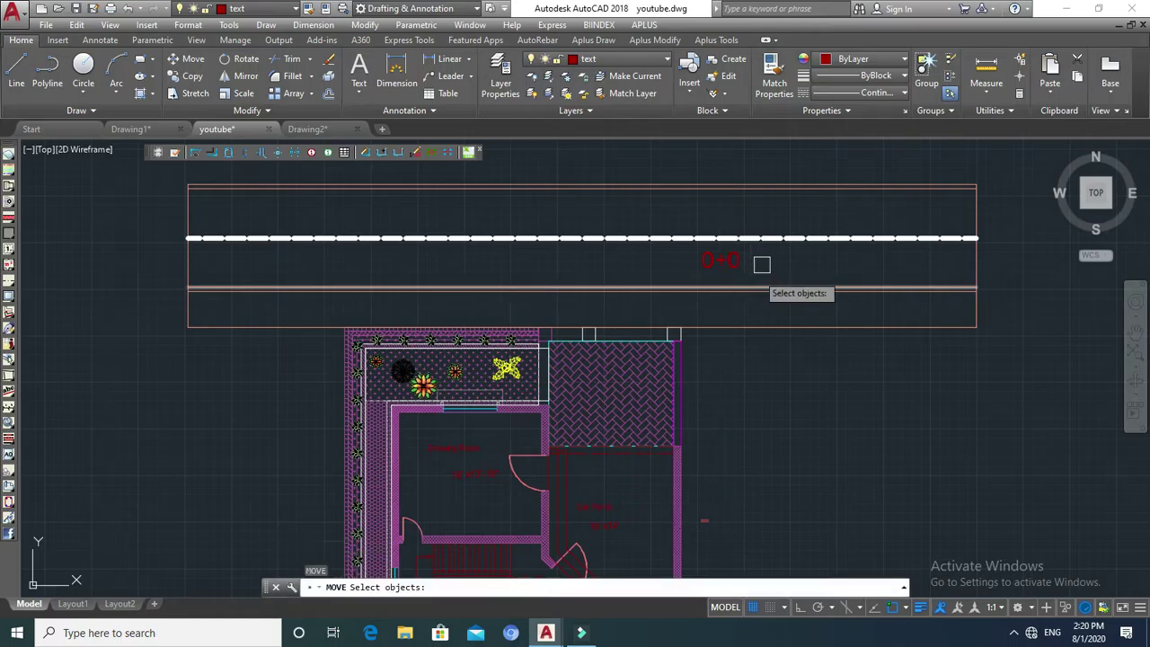
{"action": "left_click", "coordinate": [760, 260]}
{"action": "left_click", "coordinate": [703, 261]}
{"action": "key", "text": "Return"}
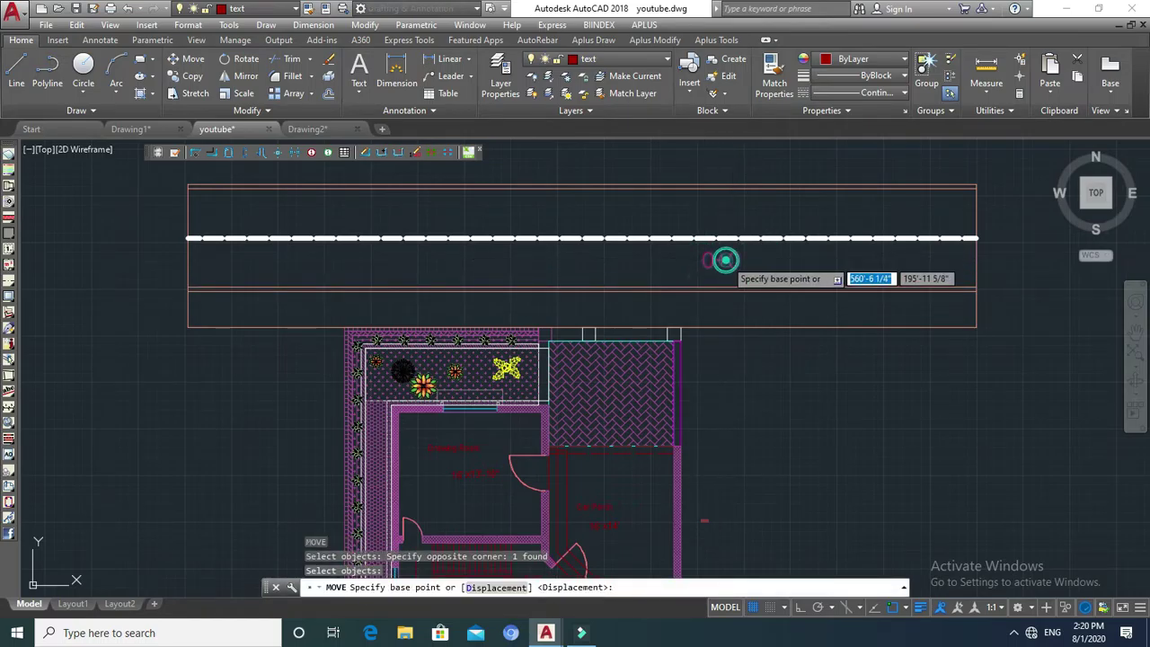
{"action": "left_click", "coordinate": [726, 262]}
{"action": "scroll", "coordinate": [771, 293], "scroll_direction": "up", "scroll_amount": 3}
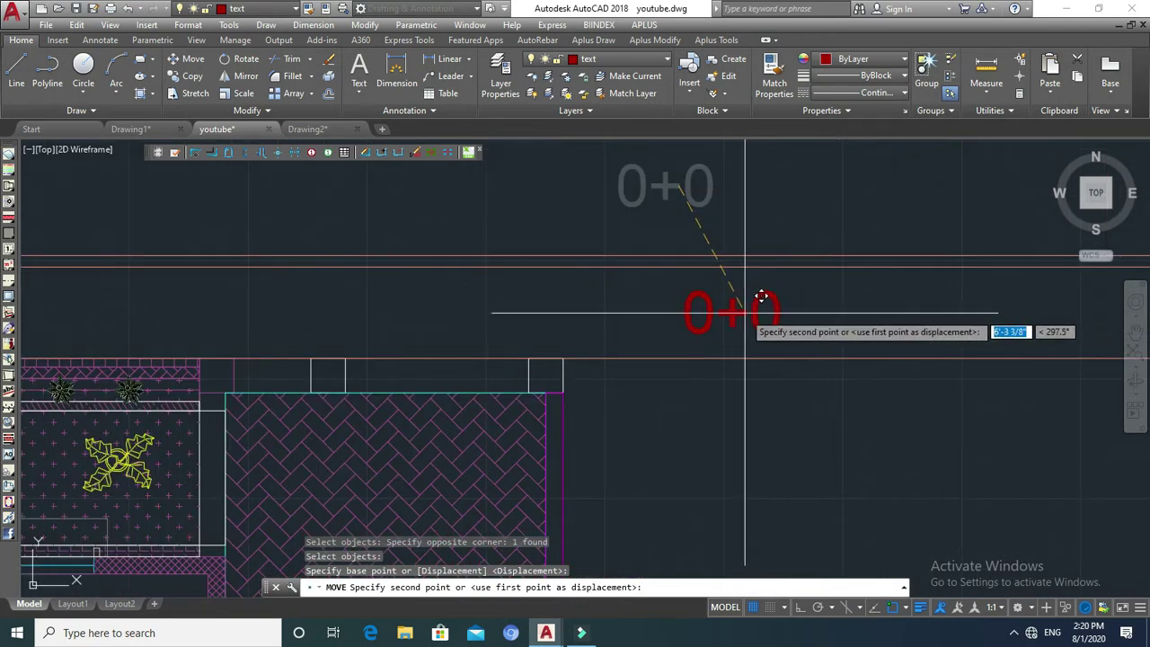
{"action": "scroll", "coordinate": [771, 292], "scroll_direction": "down", "scroll_amount": 3}
{"action": "key", "text": "Escape"}
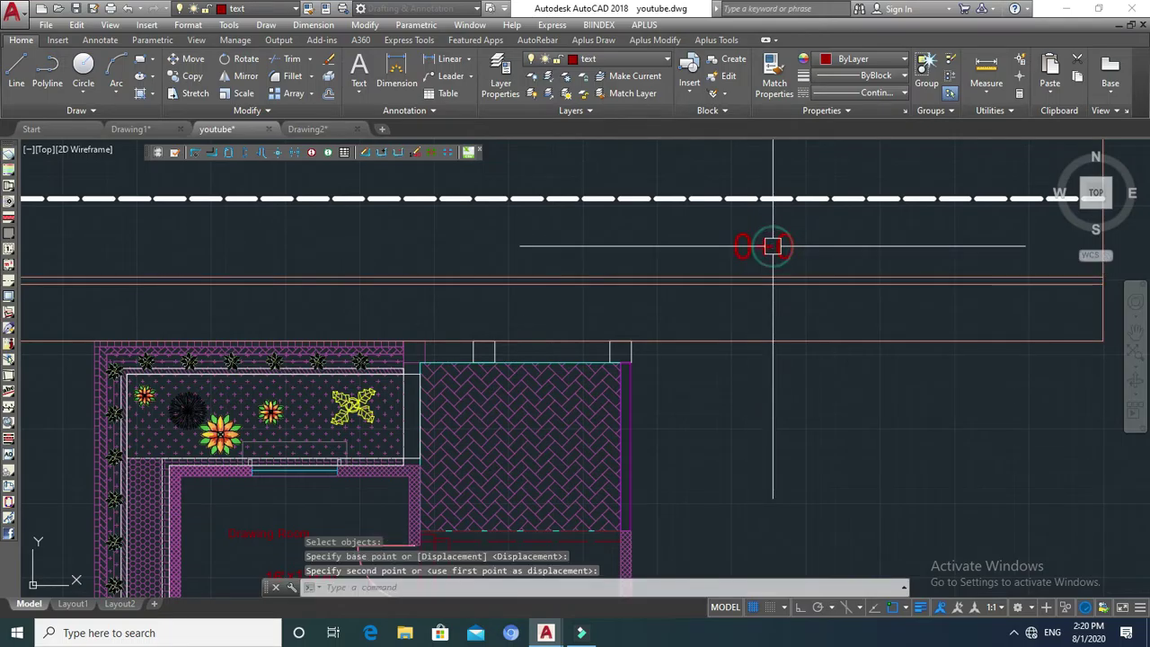
{"action": "key", "text": "Escape"}
{"action": "key", "text": "Escape"}
Start a rectangle frame beside the 0+0 label.
{"action": "type", "text": "c"}
{"action": "key", "text": "Return"}
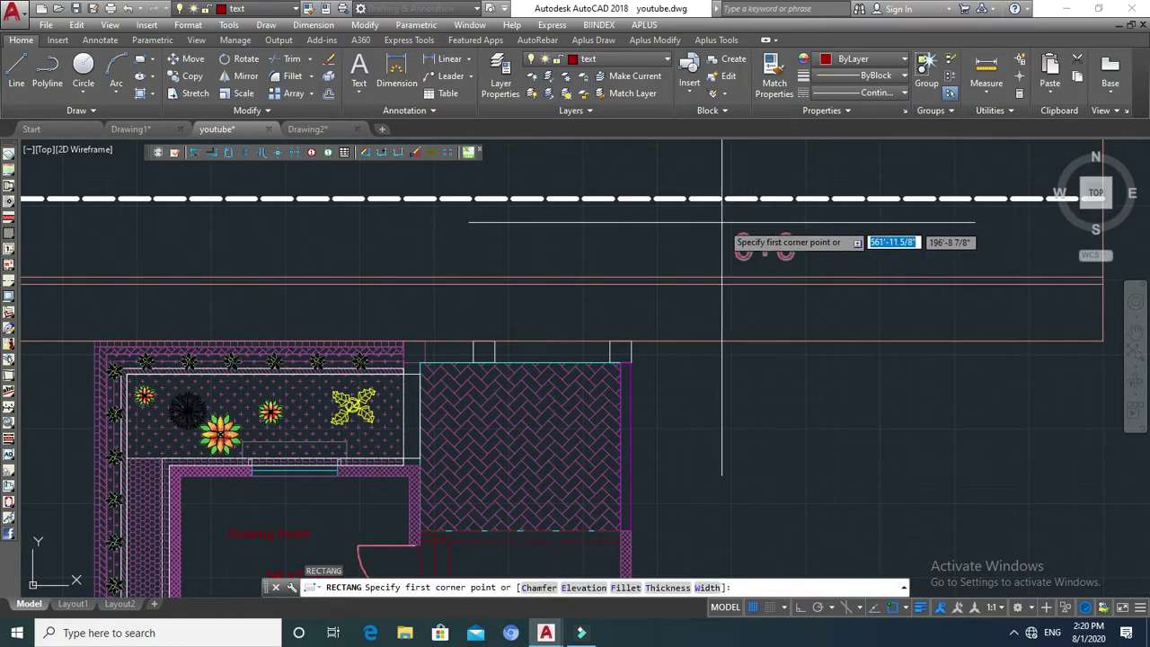
{"action": "left_click", "coordinate": [718, 223]}
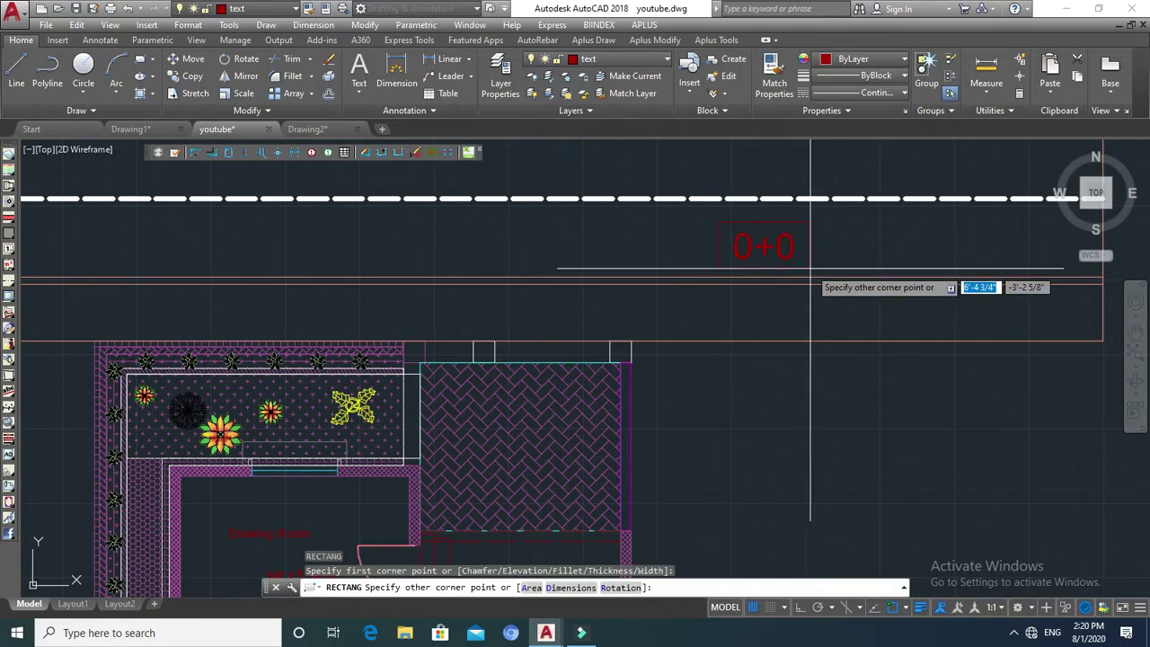
{"action": "scroll", "coordinate": [803, 280], "scroll_direction": "up", "scroll_amount": 3}
{"action": "key", "text": "Escape"}
{"action": "key", "text": "Escape"}
{"action": "scroll", "coordinate": [828, 236], "scroll_direction": "down", "scroll_amount": 1}
{"action": "scroll", "coordinate": [829, 233], "scroll_direction": "down", "scroll_amount": 1}
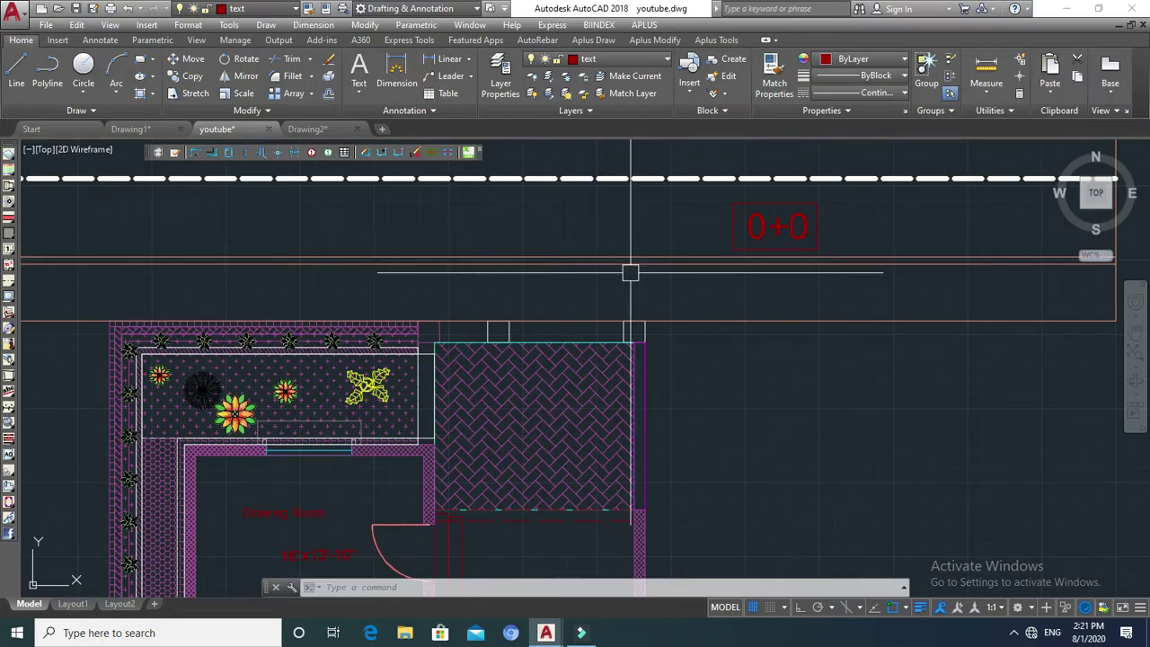
{"action": "middle_click_drag", "start_coordinate": [646, 278], "coordinate": [671, 272]}
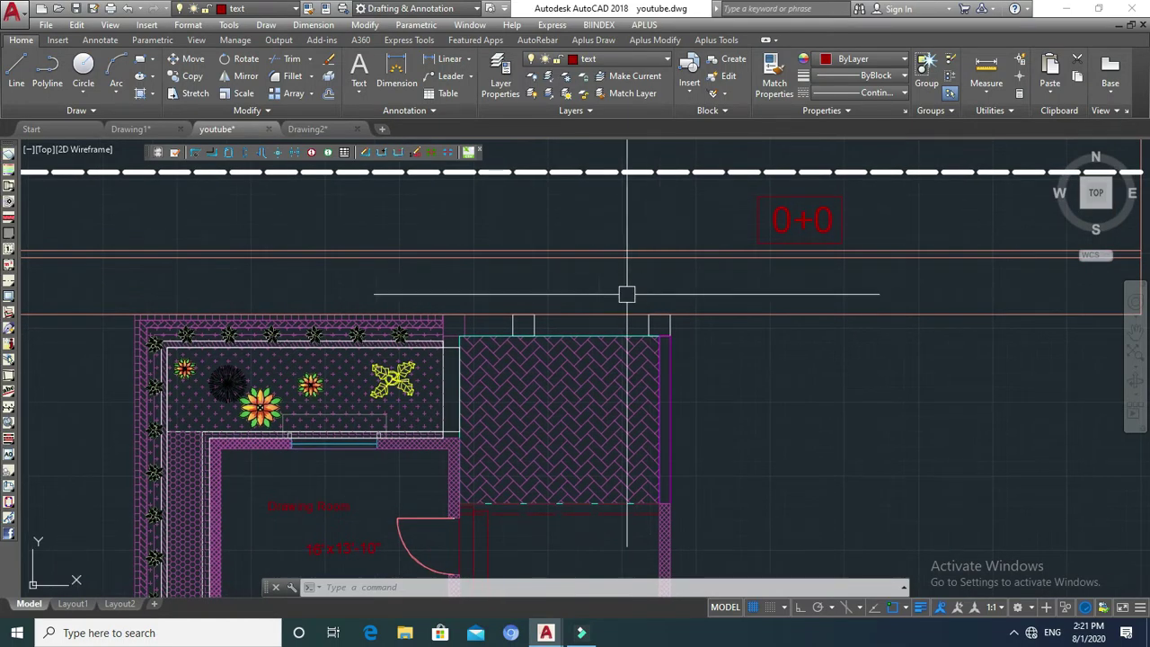
{"action": "middle_click_drag", "start_coordinate": [692, 273], "coordinate": [733, 285]}
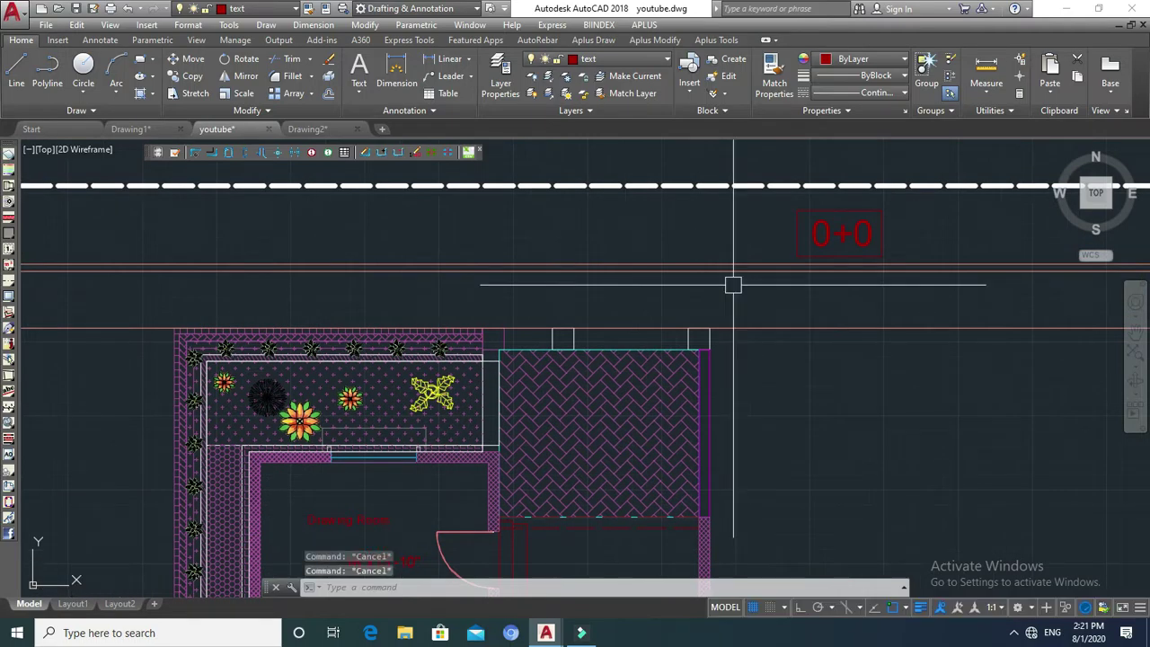
Copy the framed 0+0 label to above the paved area and onto the paved area.
{"action": "type", "text": "co"}
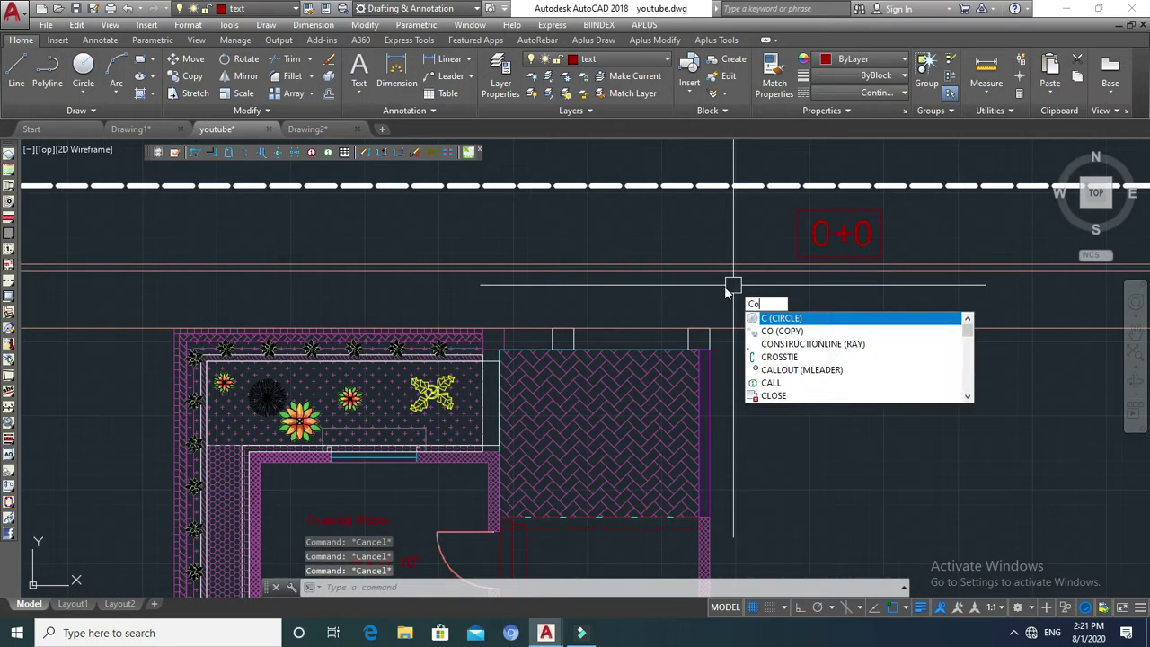
{"action": "key", "text": "Return"}
{"action": "left_click", "coordinate": [898, 254]}
{"action": "left_click", "coordinate": [802, 243]}
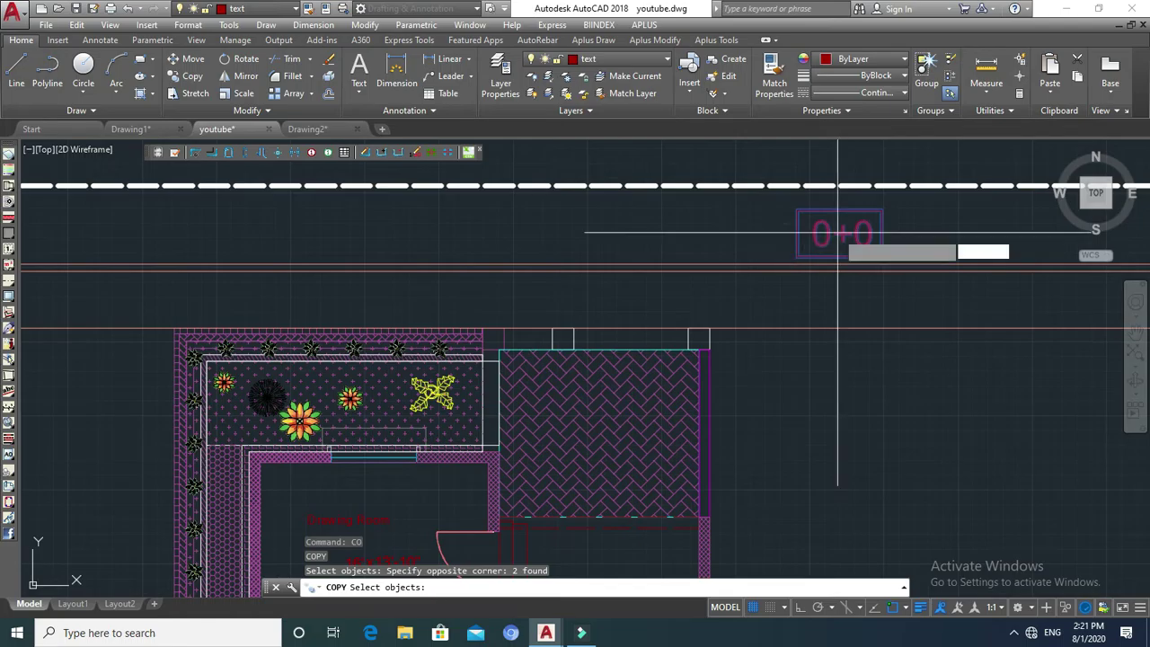
{"action": "key", "text": "Return"}
{"action": "left_click", "coordinate": [838, 232]}
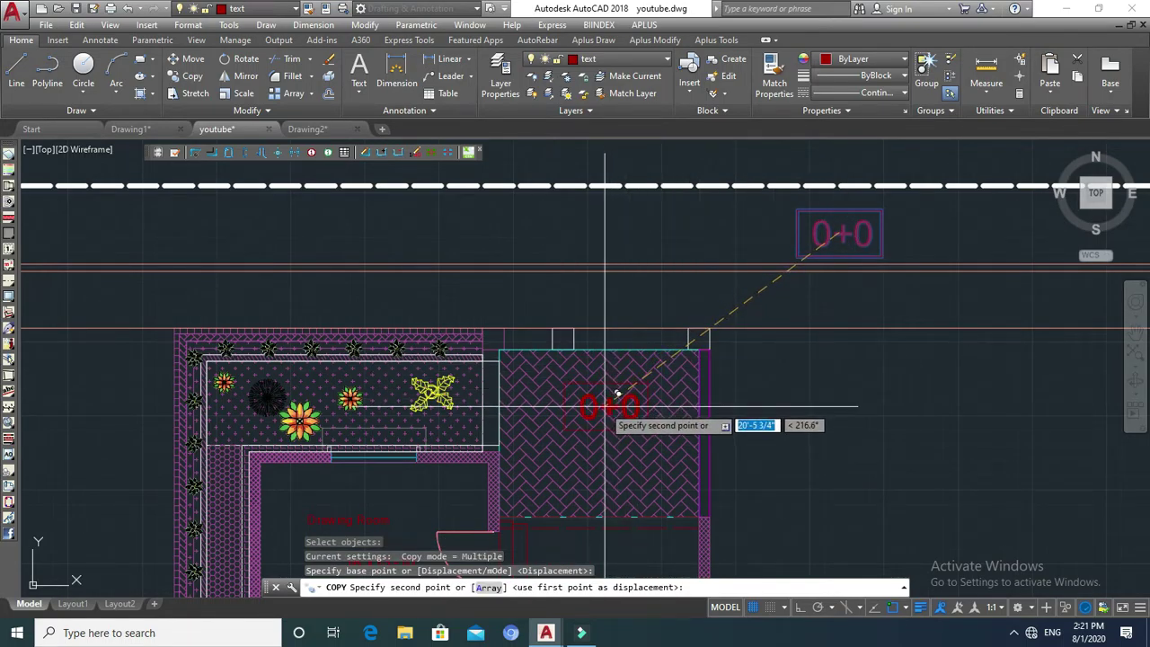
{"action": "left_click", "coordinate": [663, 288]}
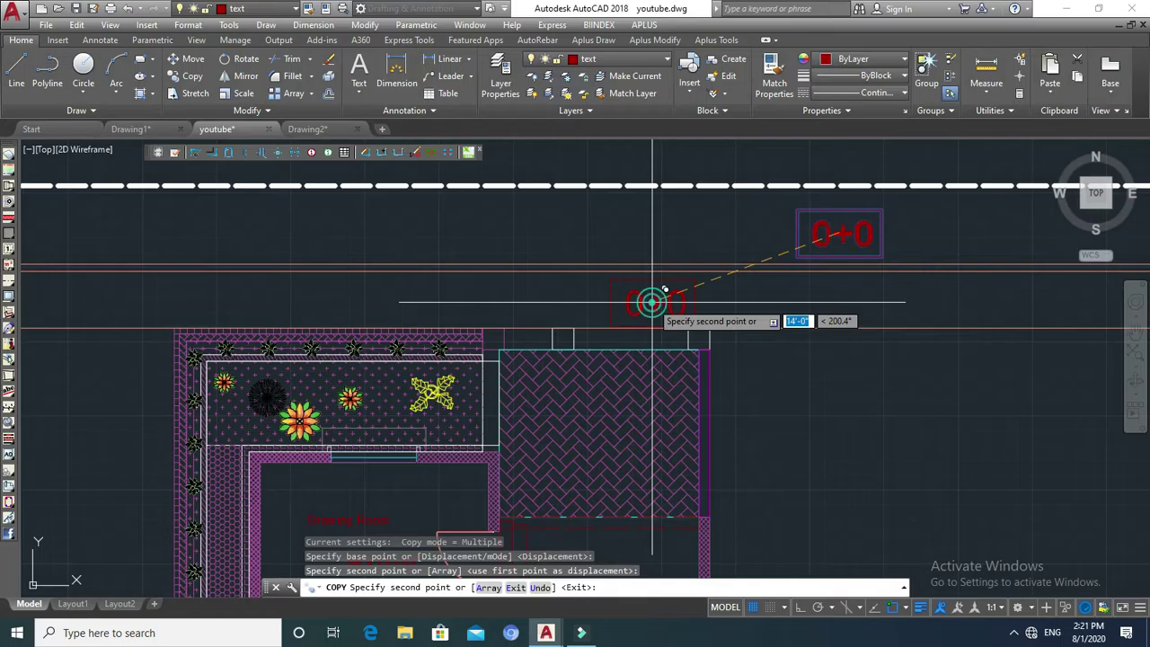
{"action": "left_click", "coordinate": [611, 411]}
{"action": "scroll", "coordinate": [639, 331], "scroll_direction": "down", "scroll_amount": 2}
{"action": "scroll", "coordinate": [630, 341], "scroll_direction": "down", "scroll_amount": 2}
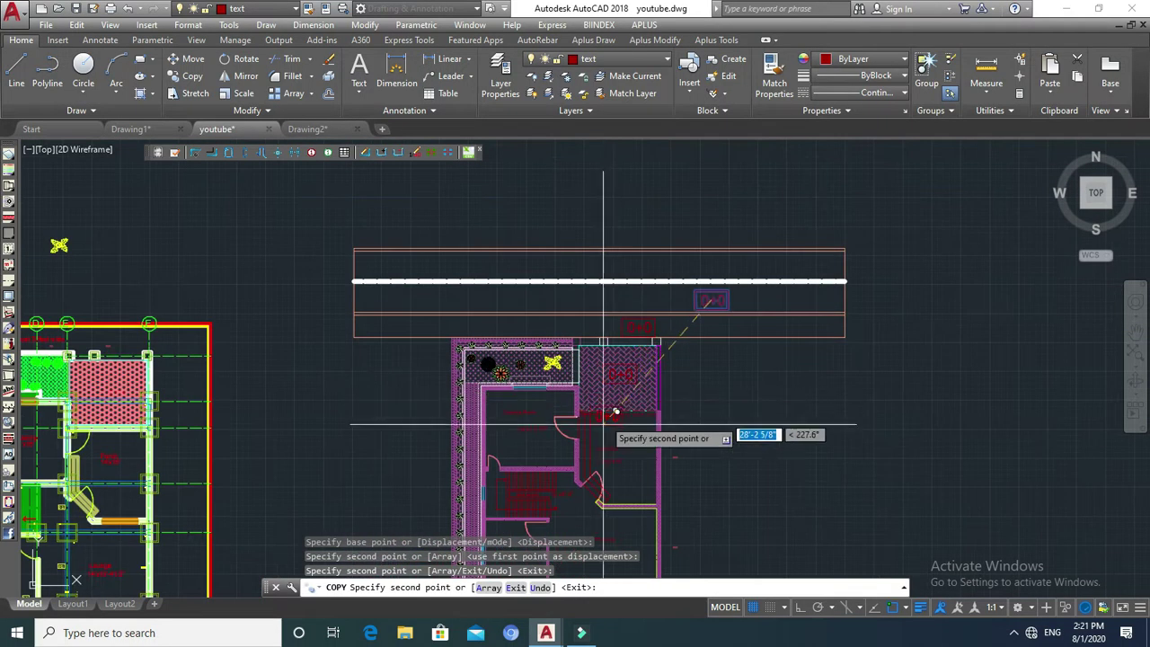
{"action": "scroll", "coordinate": [610, 431], "scroll_direction": "up", "scroll_amount": 2}
{"action": "scroll", "coordinate": [634, 440], "scroll_direction": "up", "scroll_amount": 2}
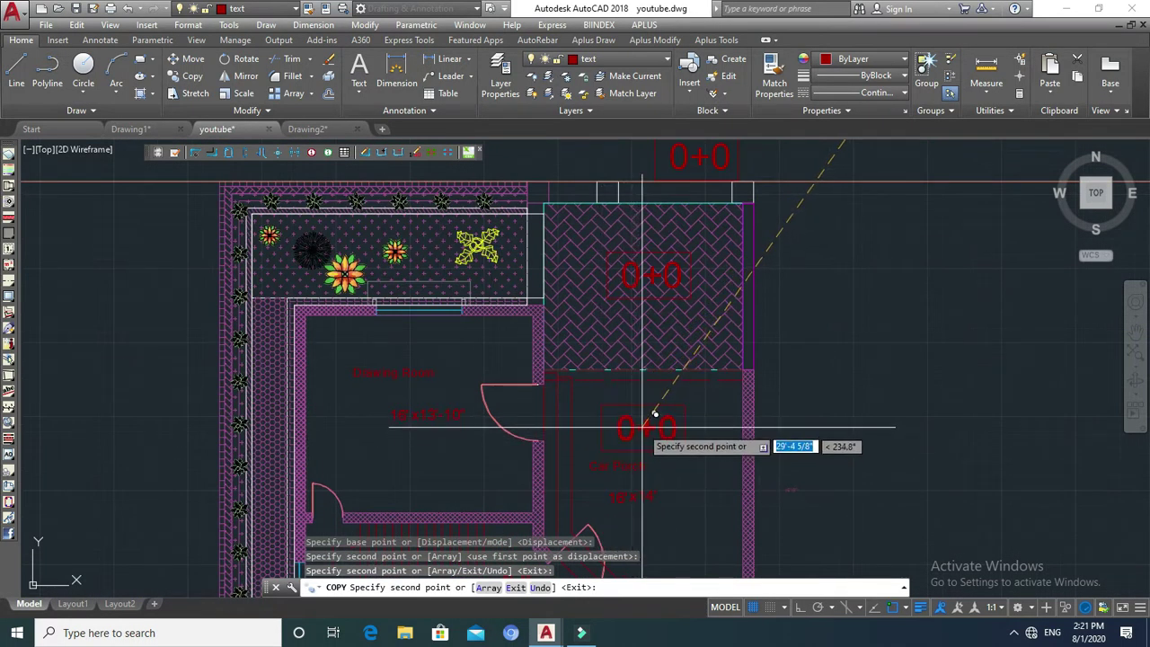
{"action": "scroll", "coordinate": [639, 432], "scroll_direction": "down", "scroll_amount": 2}
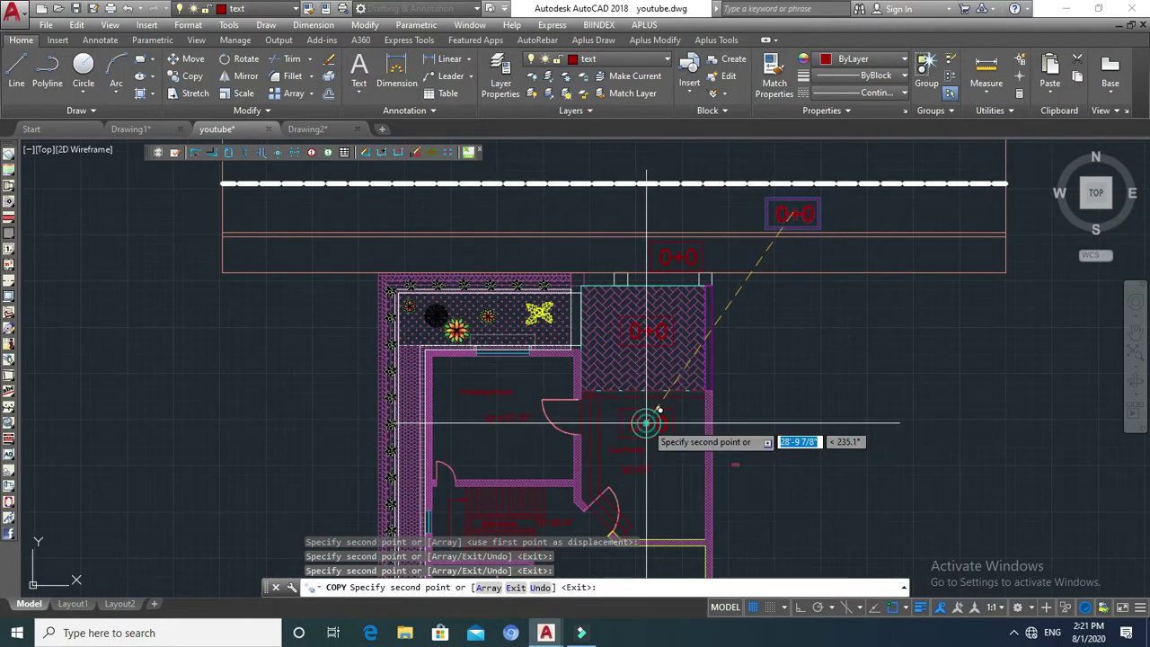
{"action": "scroll", "coordinate": [579, 424], "scroll_direction": "down", "scroll_amount": 2}
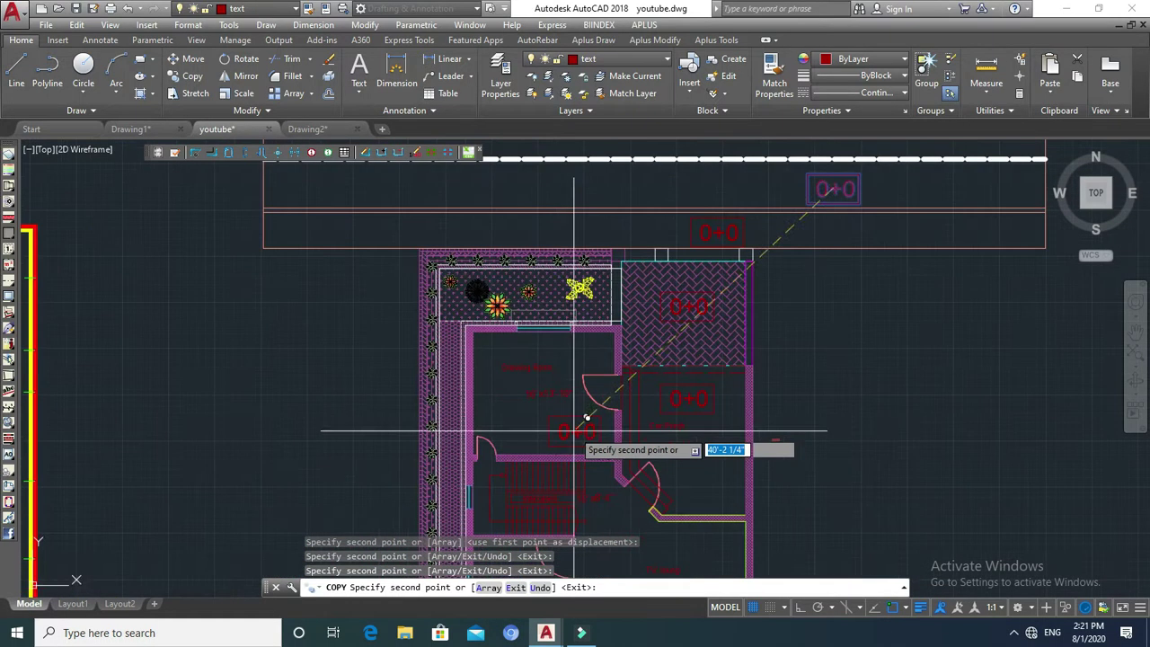
{"action": "scroll", "coordinate": [566, 428], "scroll_direction": "up", "scroll_amount": 2}
{"action": "scroll", "coordinate": [543, 421], "scroll_direction": "up", "scroll_amount": 2}
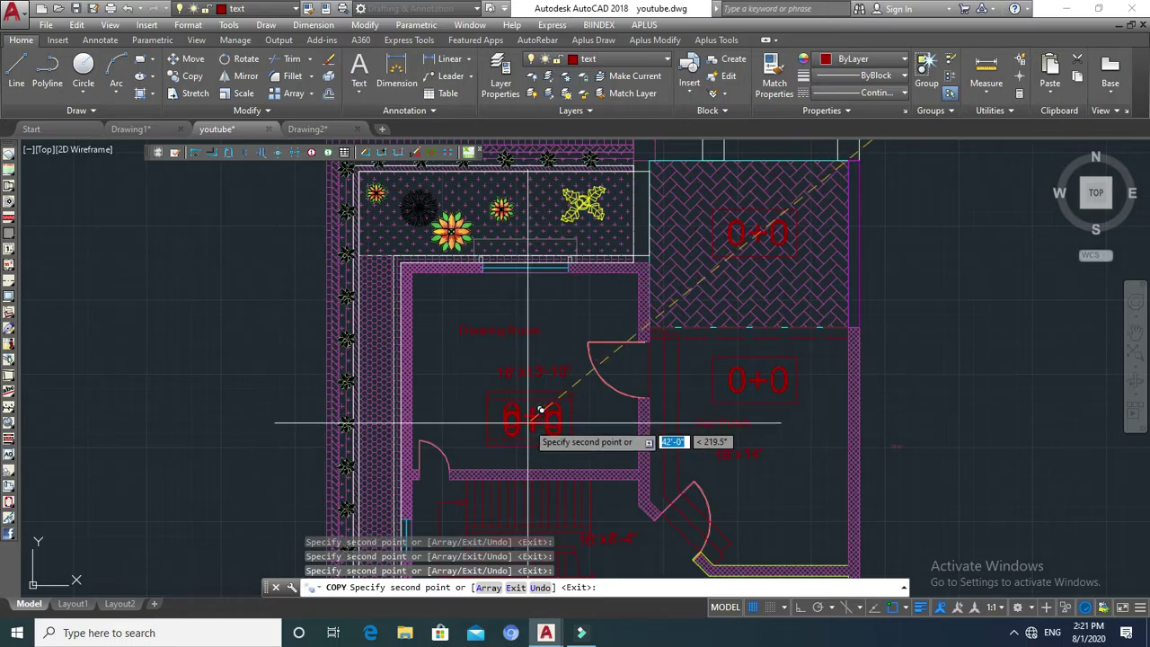
Select the copied level text above the plan.
{"action": "key", "text": "Escape"}
{"action": "scroll", "coordinate": [526, 418], "scroll_direction": "down", "scroll_amount": 2}
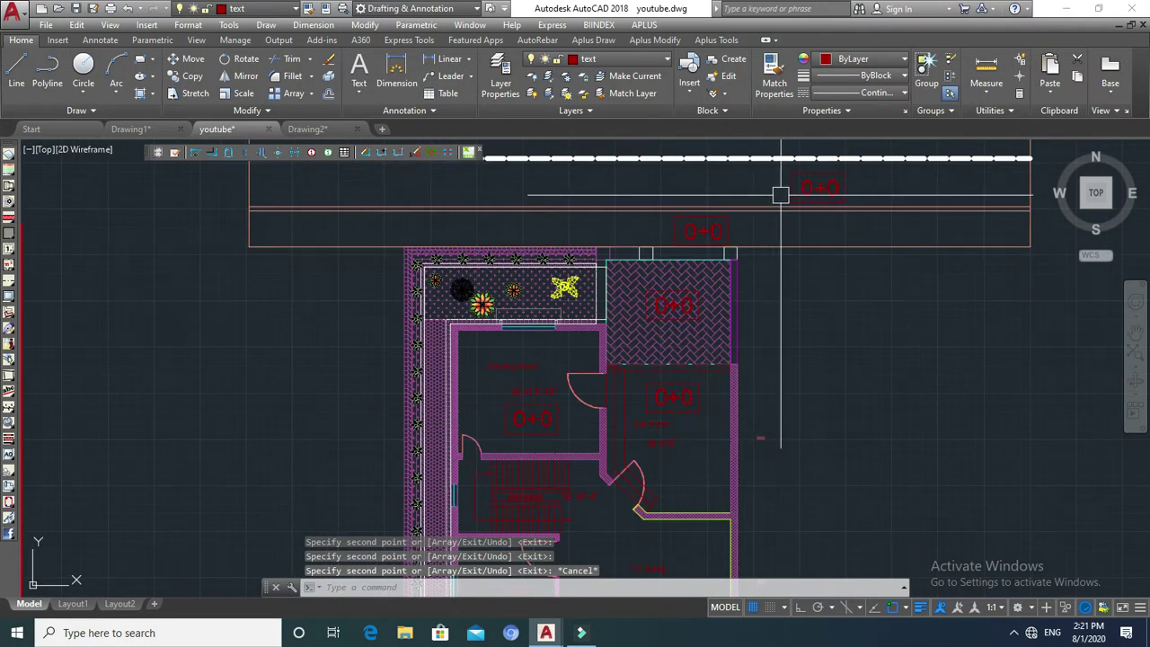
{"action": "scroll", "coordinate": [815, 189], "scroll_direction": "up", "scroll_amount": 3}
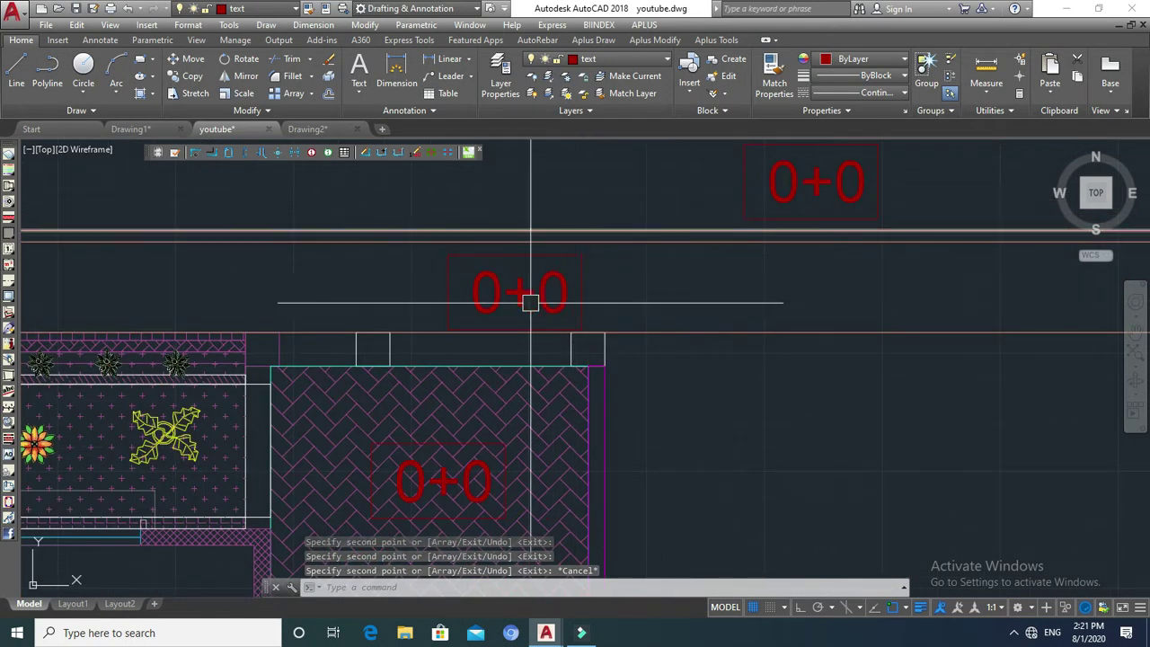
{"action": "left_click", "coordinate": [480, 301]}
Edit the level text above the plan so it reads +6" instead of 0+0.
{"action": "double_click", "coordinate": [481, 300]}
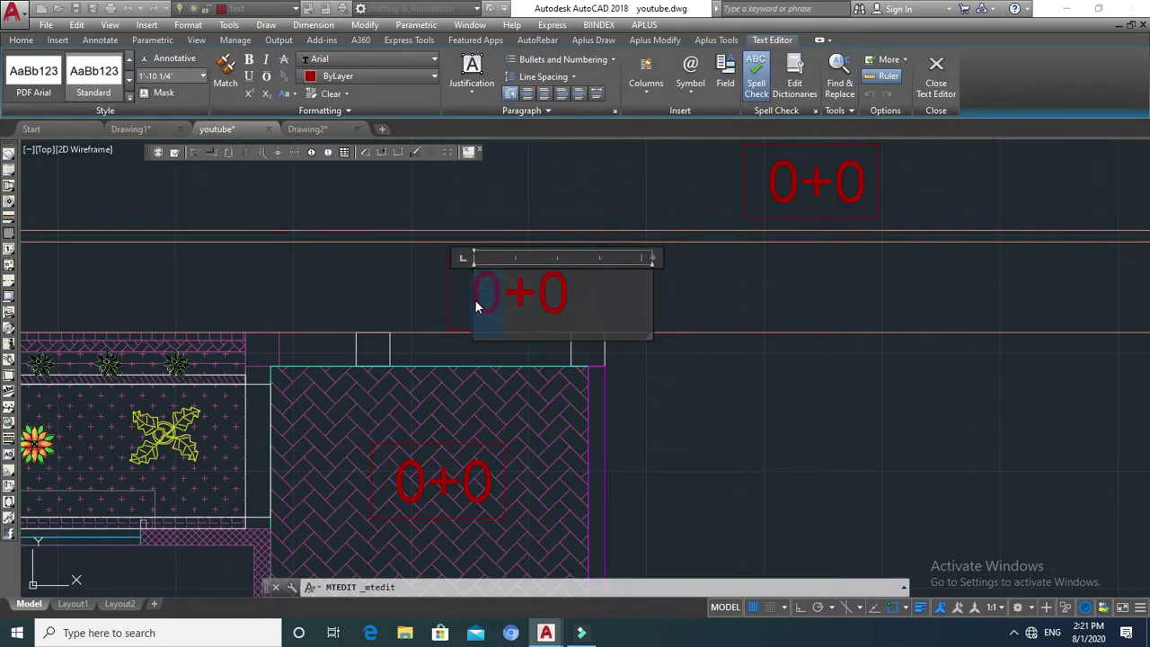
{"action": "key", "text": "Delete"}
{"action": "type", "text": "+6\""}
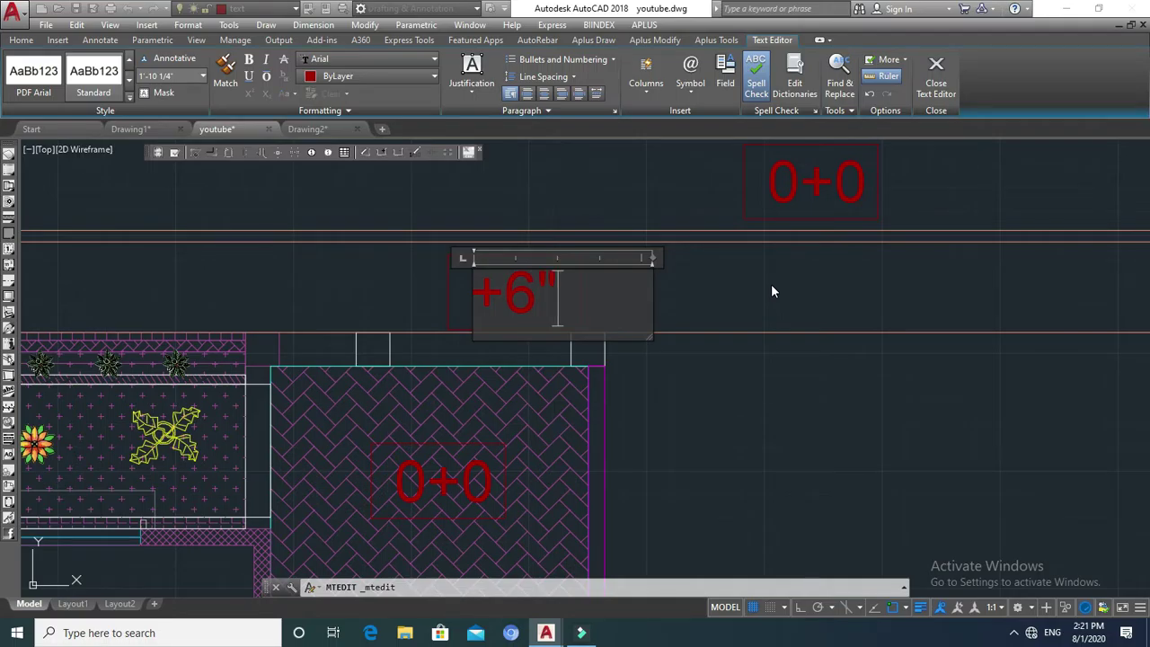
{"action": "key", "text": "Return"}
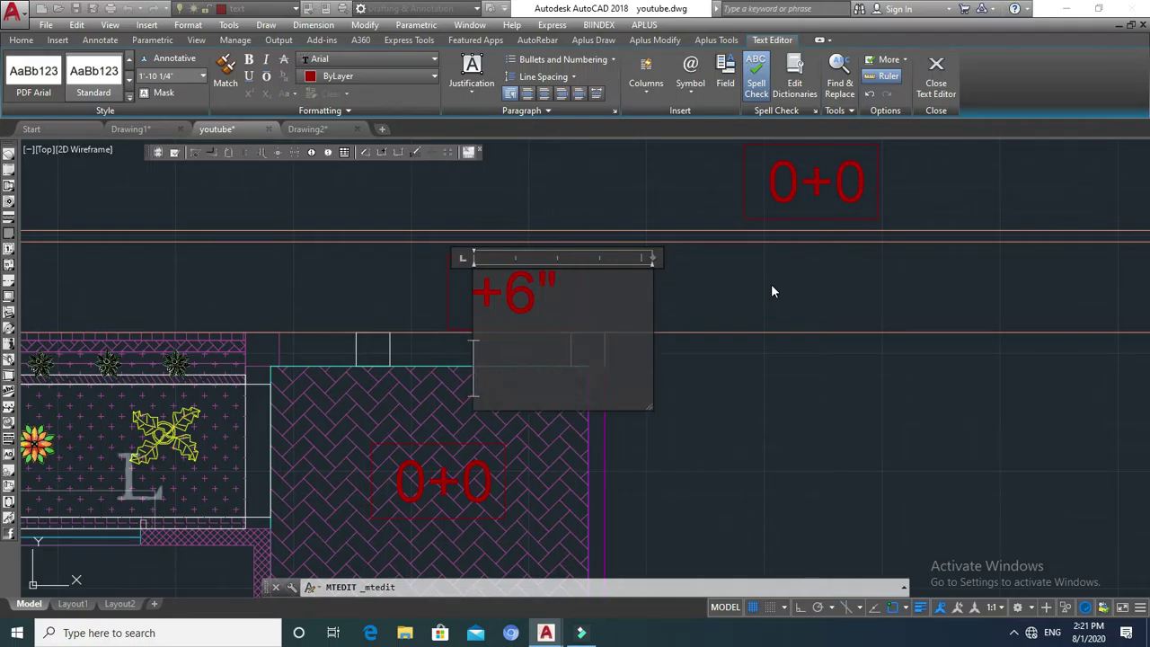
{"action": "left_click", "coordinate": [705, 276]}
{"action": "key", "text": "Escape"}
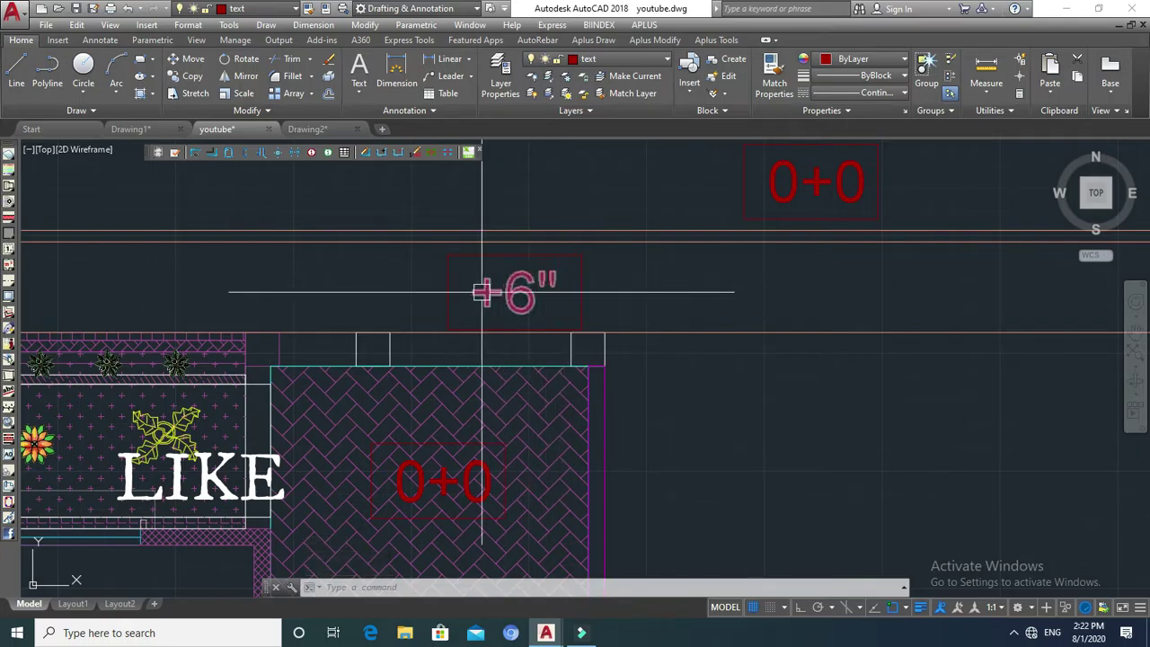
{"action": "mouse_move", "coordinate": [514, 293]}
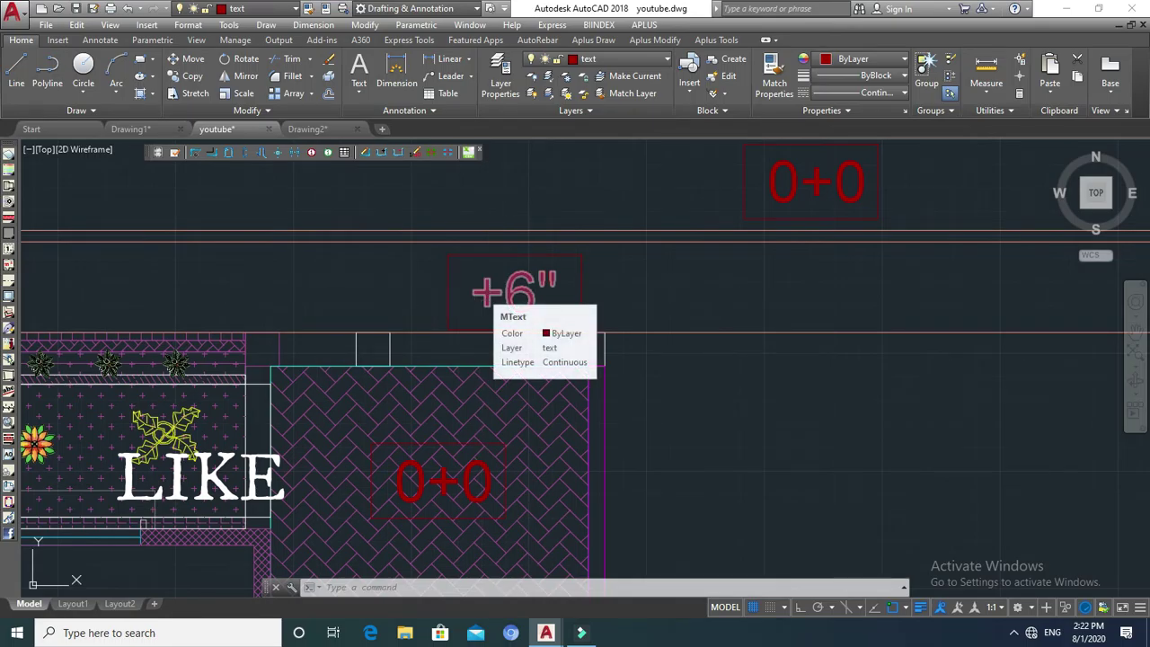
{"action": "key", "text": "Escape"}
Change the paved-area level text from 0+0 to 0+1'.
{"action": "scroll", "coordinate": [588, 280], "scroll_direction": "down", "scroll_amount": 2}
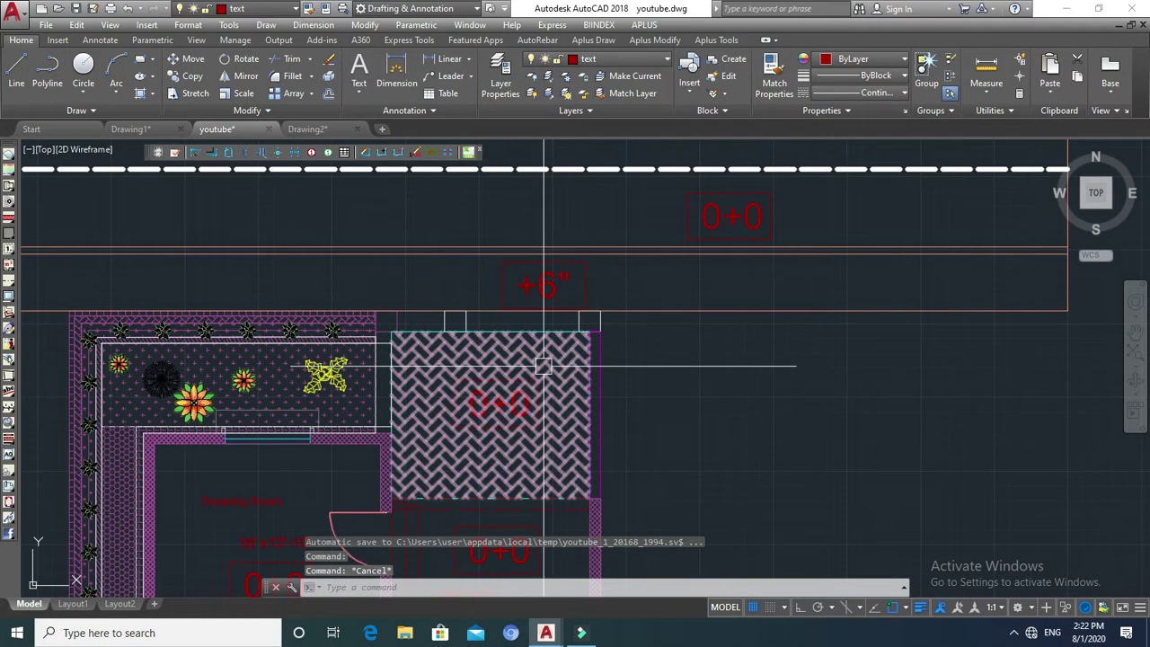
{"action": "scroll", "coordinate": [497, 403], "scroll_direction": "up", "scroll_amount": 6}
{"action": "key", "text": "Escape"}
{"action": "left_click", "coordinate": [439, 397]}
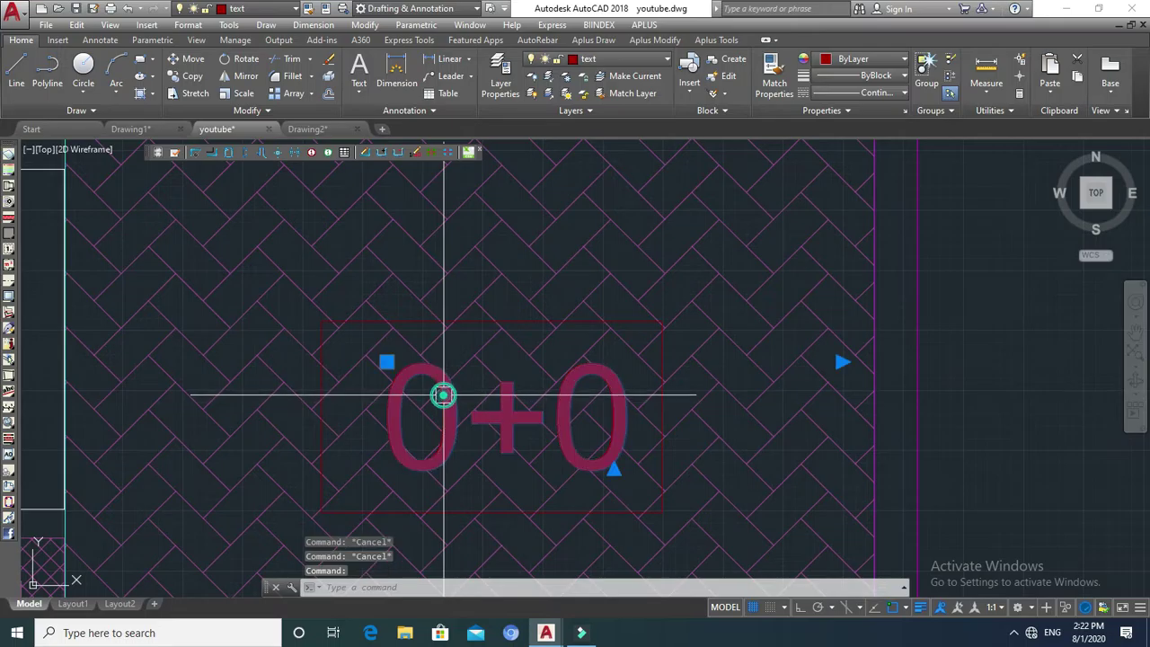
{"action": "double_click", "coordinate": [528, 419]}
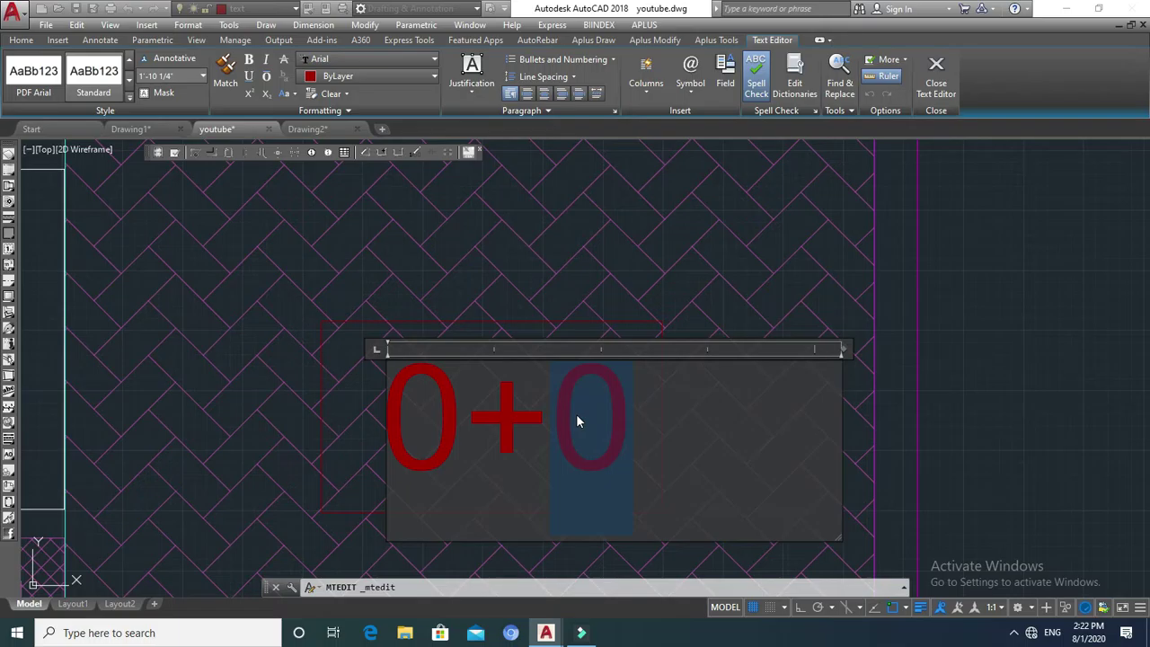
{"action": "type", "text": "1"}
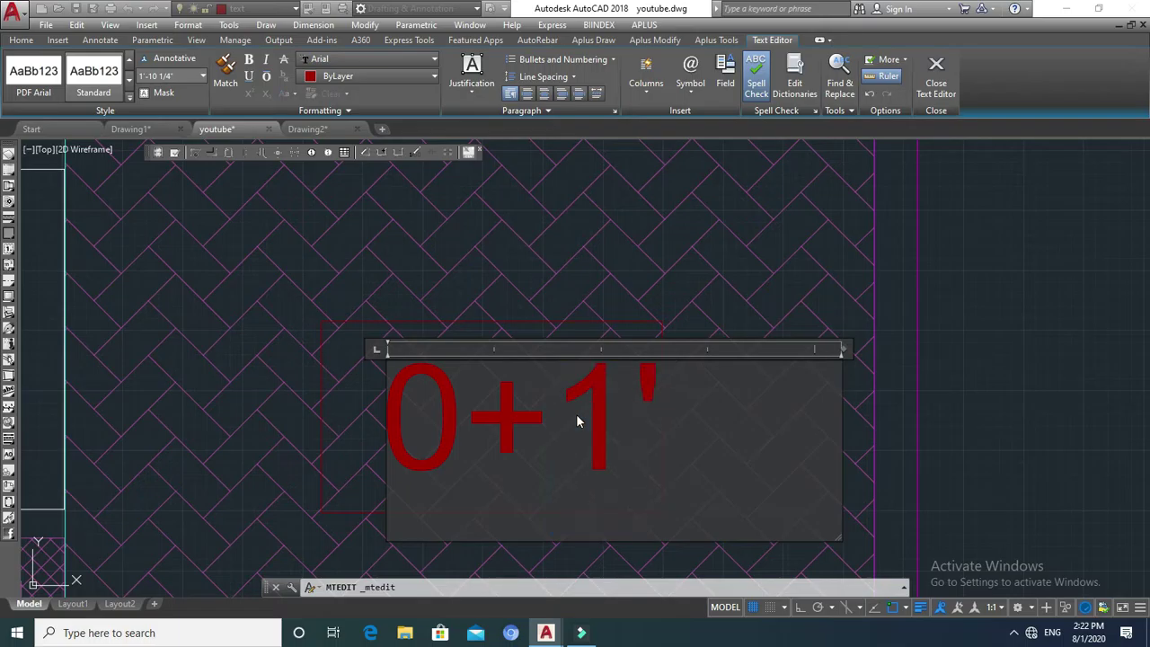
{"action": "key", "text": "Escape"}
{"action": "left_click", "coordinate": [450, 415]}
{"action": "scroll", "coordinate": [450, 416], "scroll_direction": "down", "scroll_amount": 4}
{"action": "scroll", "coordinate": [590, 380], "scroll_direction": "down", "scroll_amount": 2}
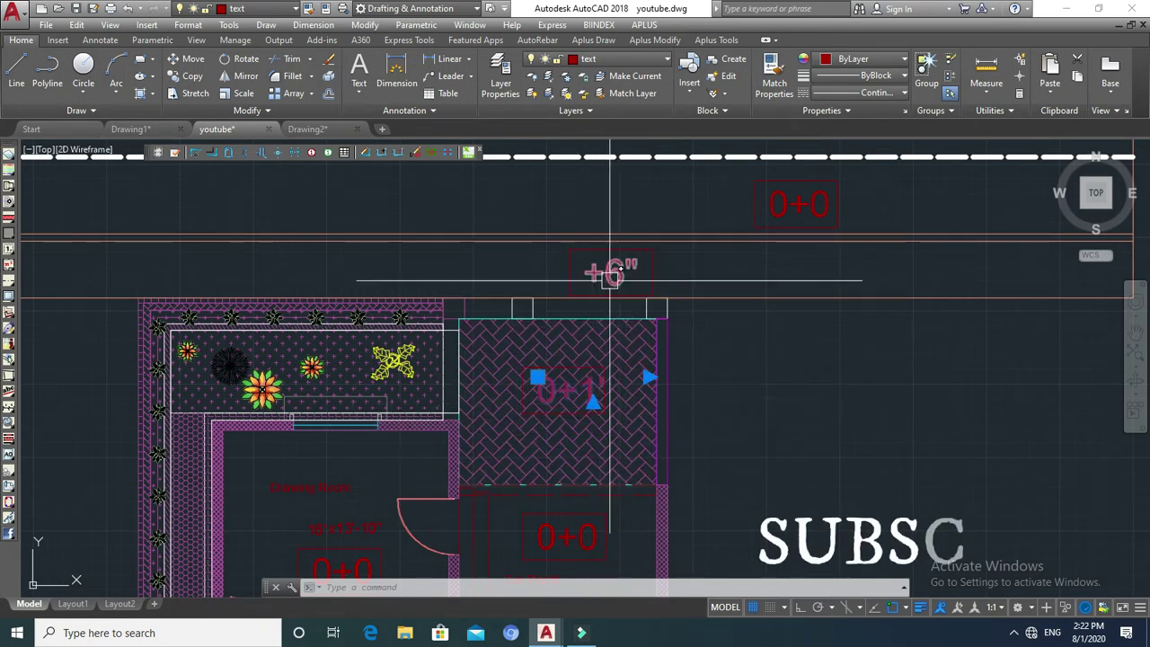
{"action": "key", "text": "Escape"}
Delete the leading 0 so the paved-area label reads +1'.
{"action": "scroll", "coordinate": [575, 391], "scroll_direction": "up", "scroll_amount": 4}
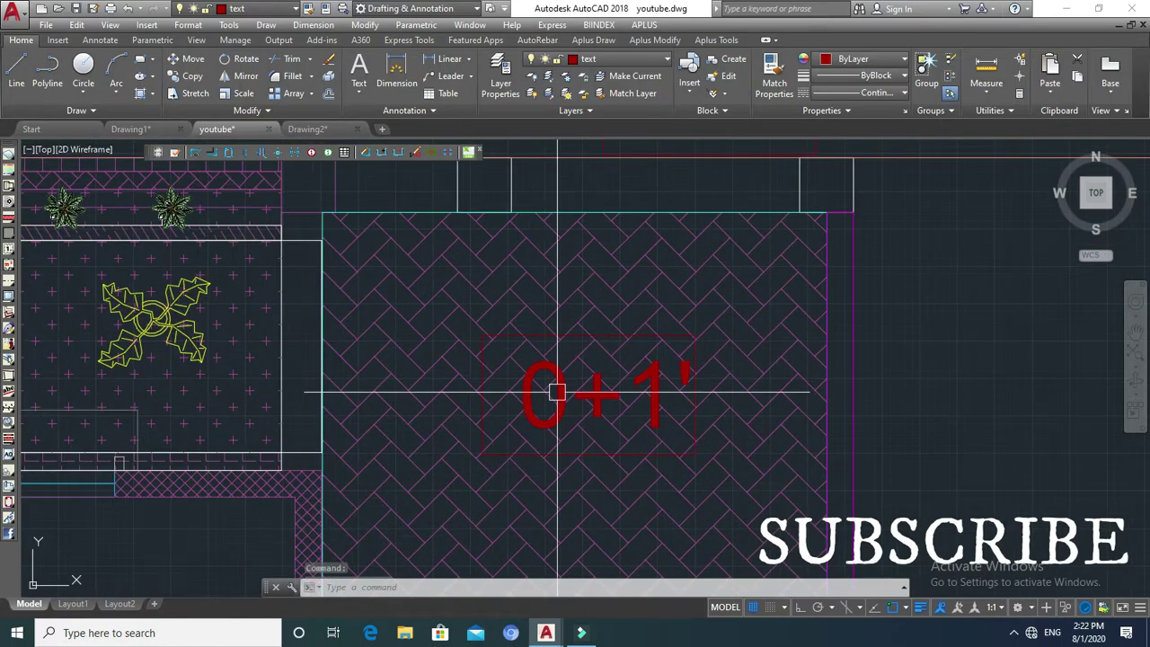
{"action": "double_click", "coordinate": [568, 395]}
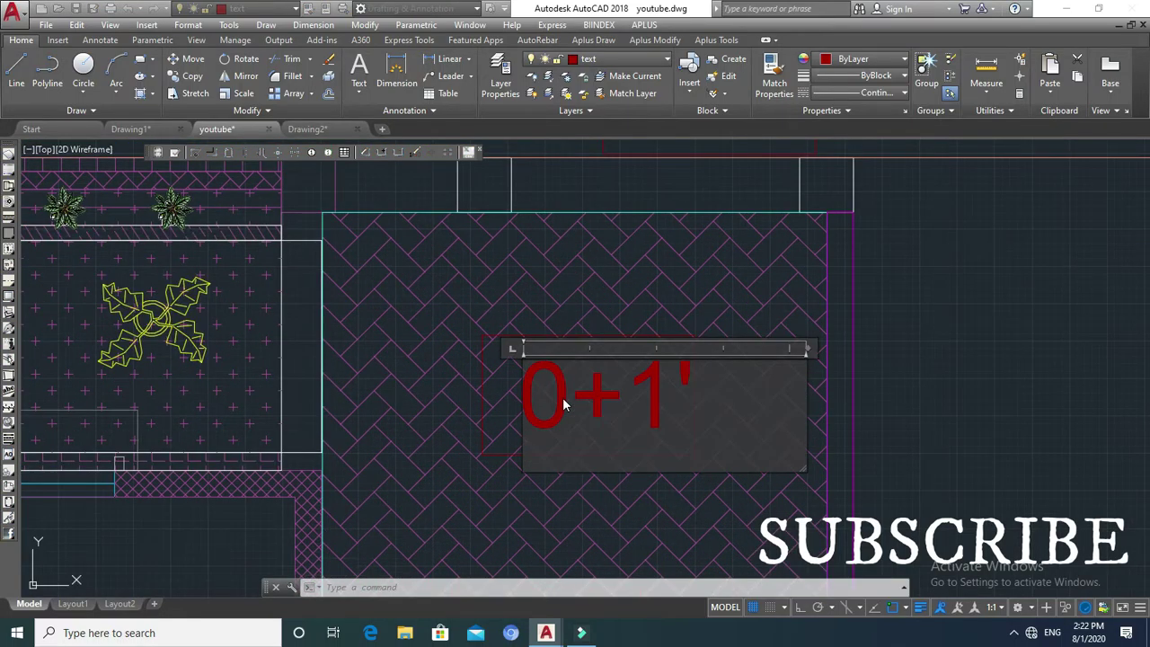
{"action": "key", "text": "Delete"}
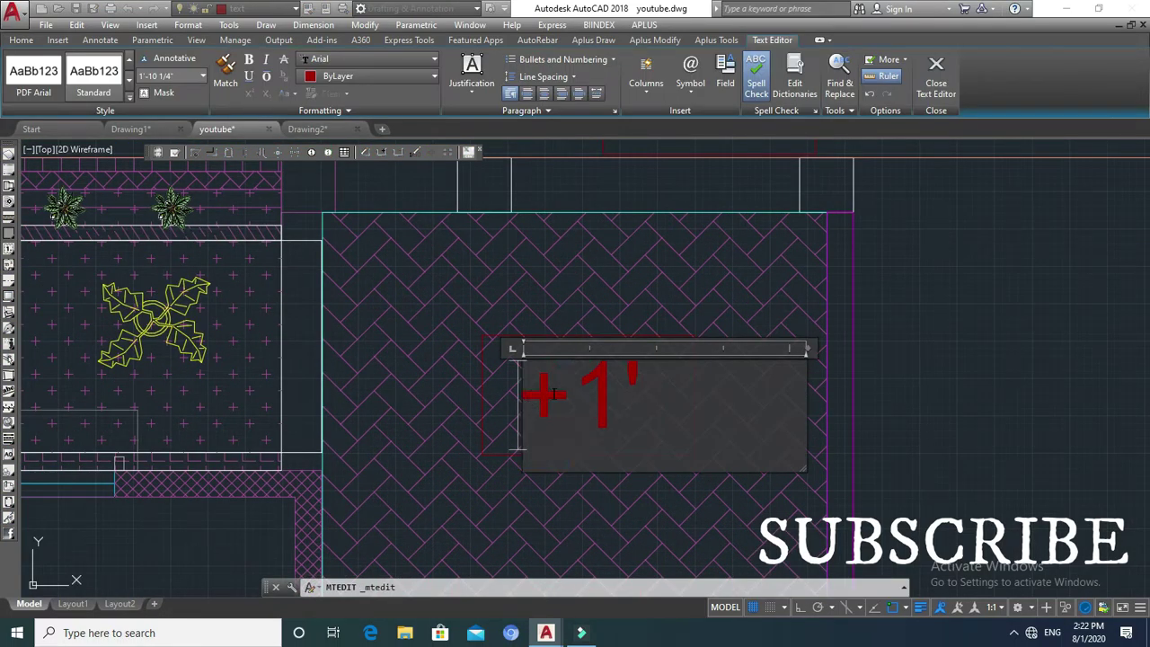
{"action": "scroll", "coordinate": [560, 386], "scroll_direction": "down", "scroll_amount": 3}
{"action": "scroll", "coordinate": [584, 341], "scroll_direction": "down", "scroll_amount": 2}
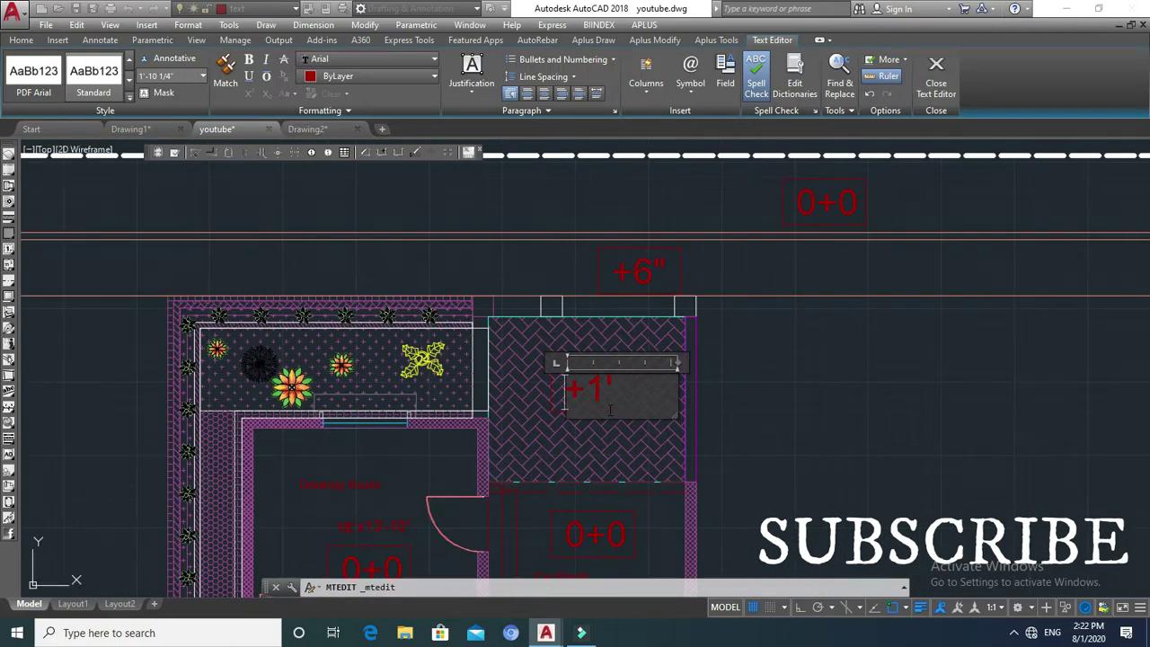
{"action": "left_click", "coordinate": [779, 438]}
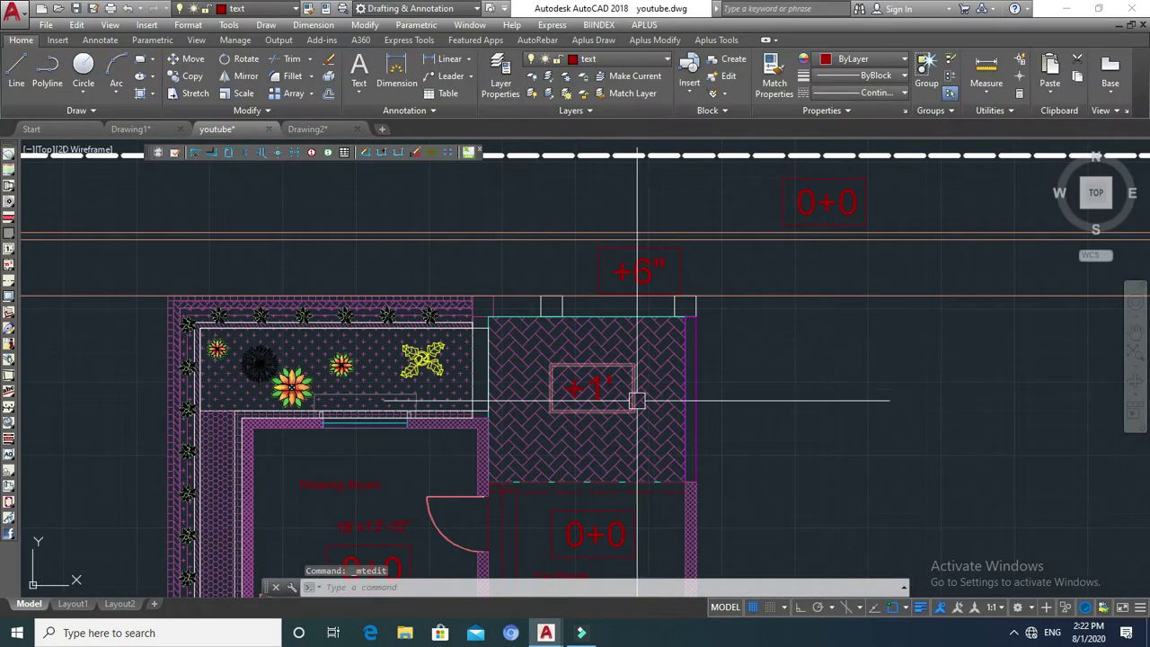
{"action": "middle_click_drag", "start_coordinate": [619, 398], "coordinate": [629, 375]}
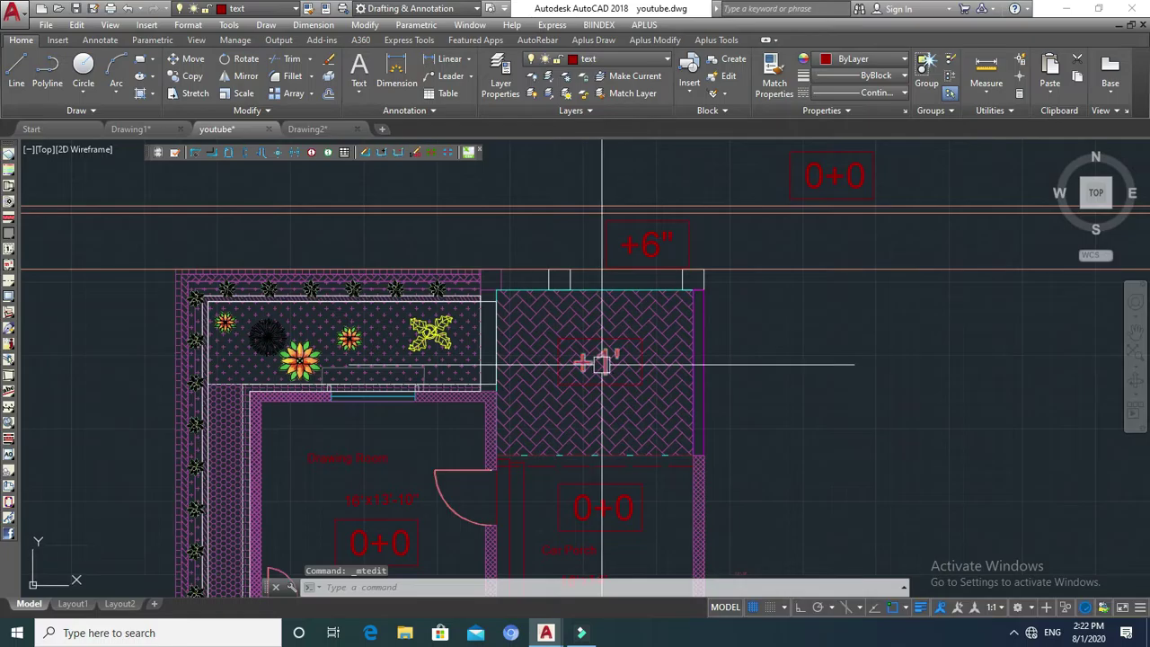
{"action": "key", "text": "Escape"}
{"action": "middle_click_drag", "start_coordinate": [608, 503], "coordinate": [619, 416]}
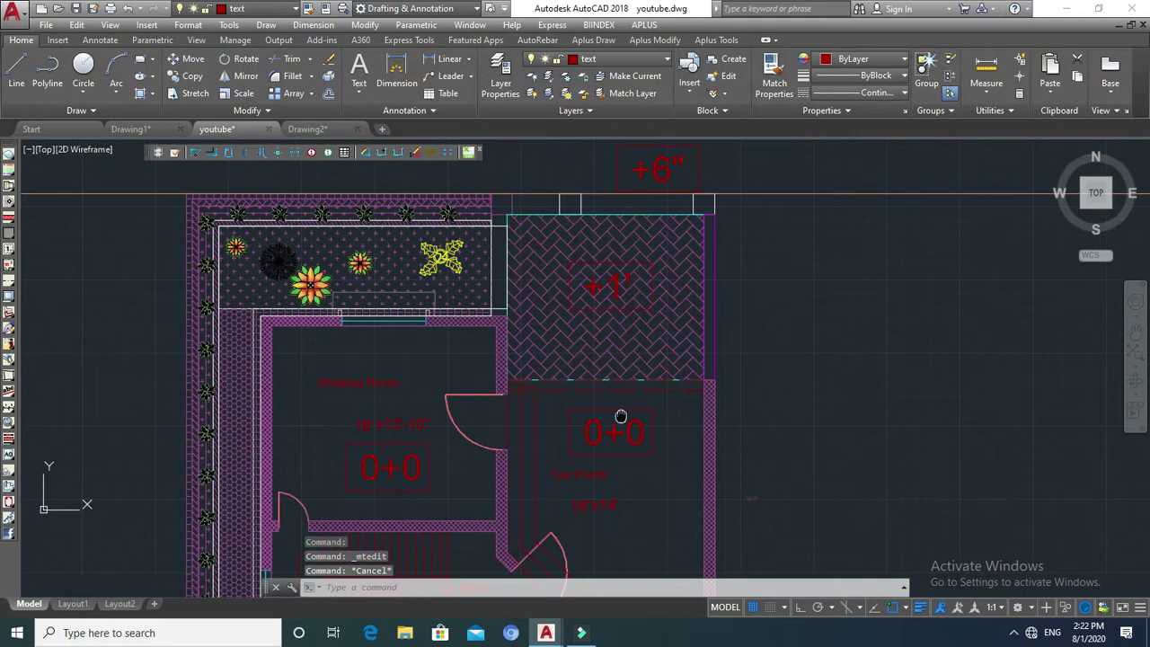
Edit the Car Porch level text to read +1'3".
{"action": "key", "text": "Escape"}
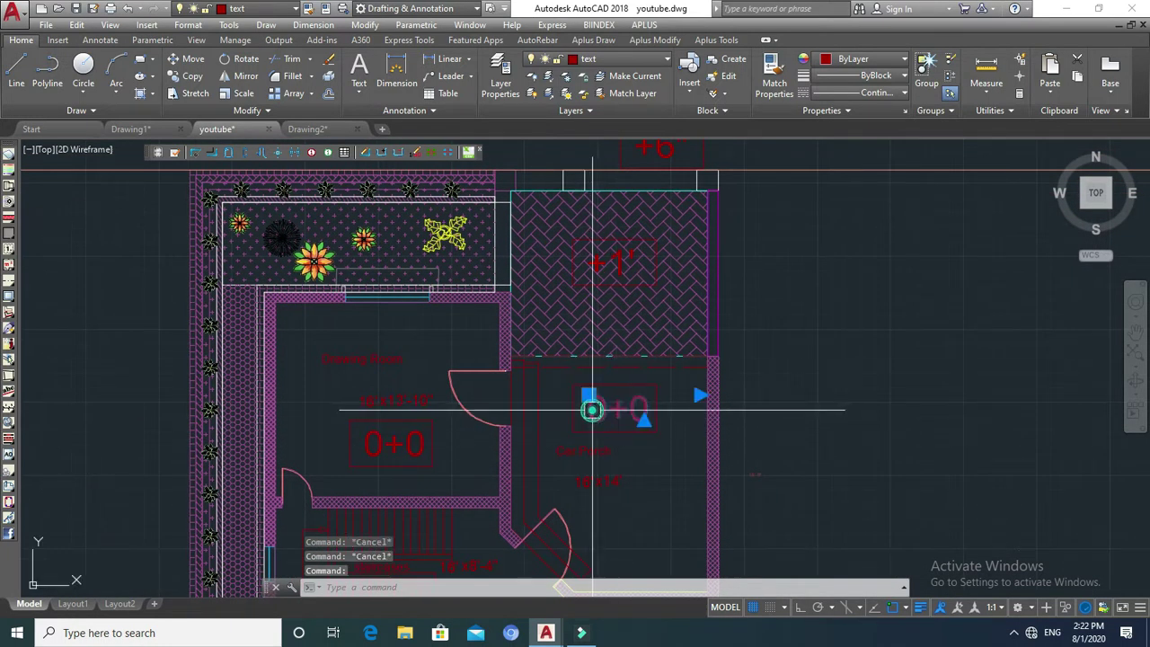
{"action": "double_click", "coordinate": [613, 420]}
{"action": "type", "text": "+1'3\""}
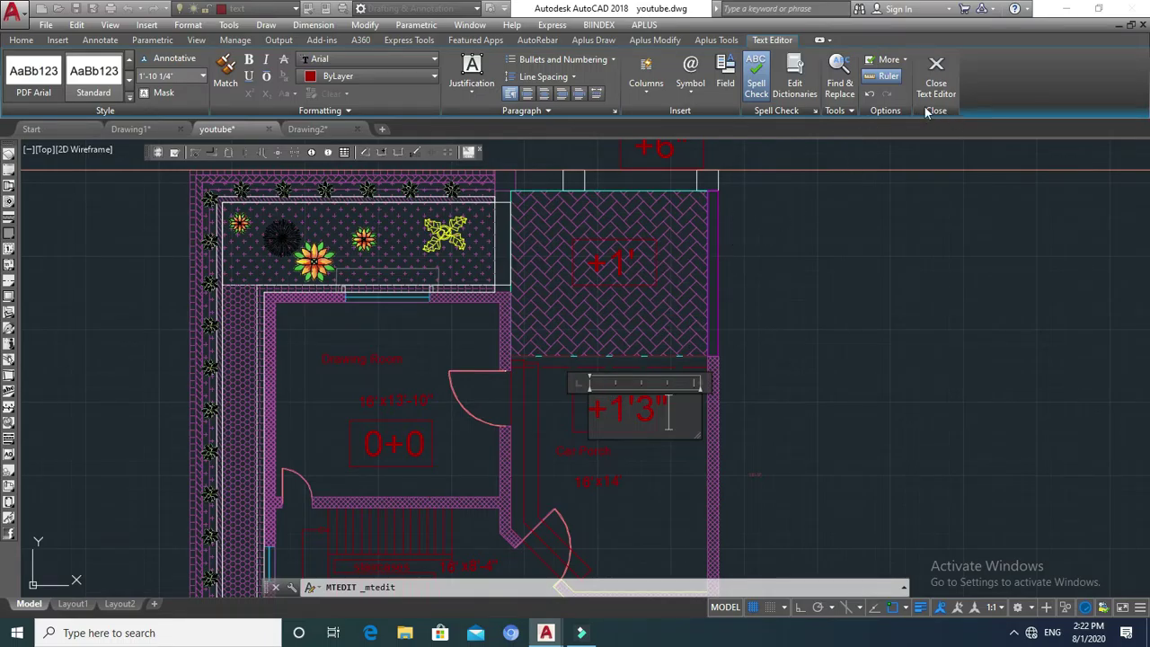
{"action": "key", "text": "Escape"}
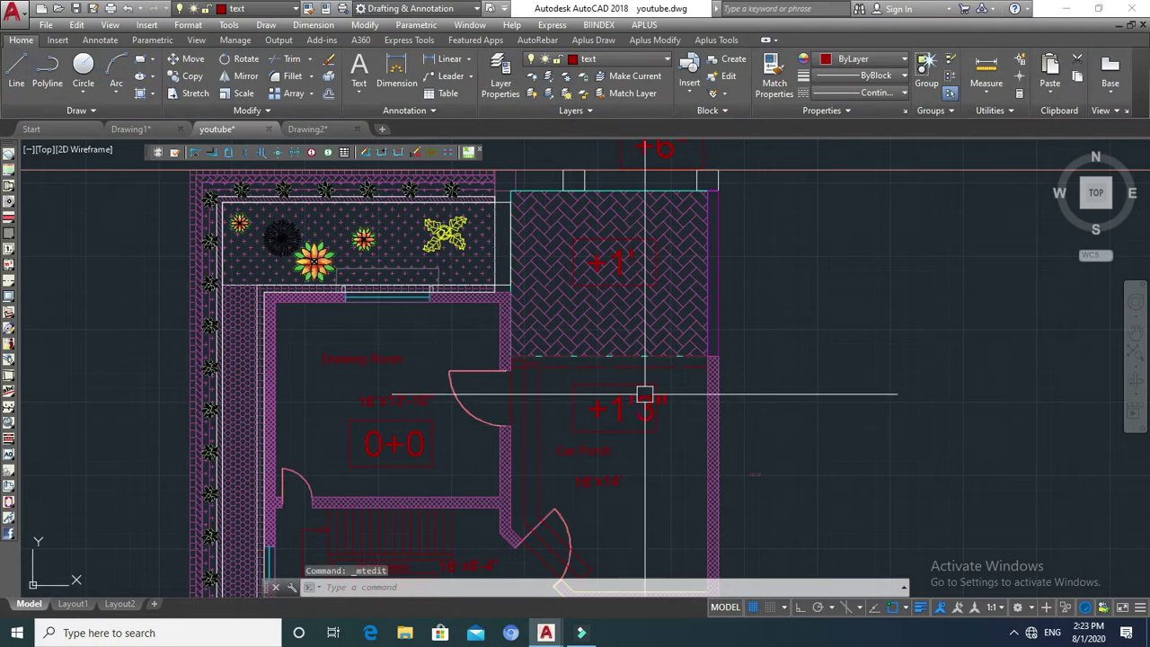
{"action": "scroll", "coordinate": [682, 392], "scroll_direction": "up", "scroll_amount": 2}
{"action": "middle_click_drag", "start_coordinate": [682, 392], "coordinate": [689, 392]}
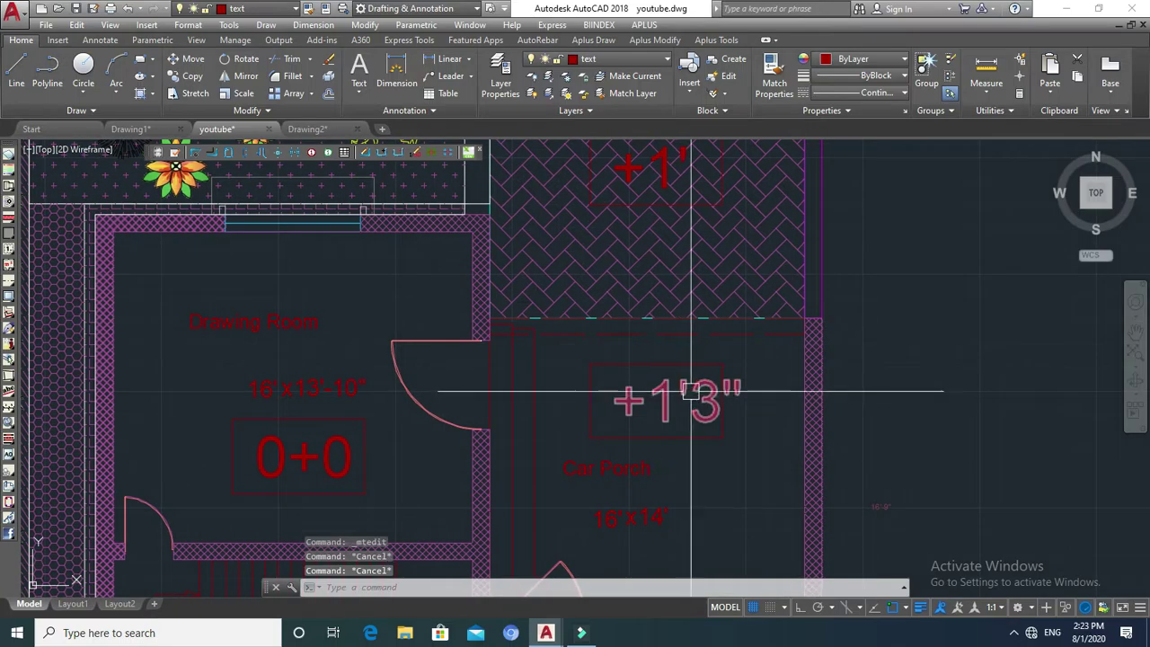
Start moving the +1'3" text, then cancel, leaving it in place.
{"action": "type", "text": "m"}
{"action": "key", "text": "Return"}
{"action": "left_click", "coordinate": [684, 390]}
{"action": "key", "text": "Return"}
{"action": "left_click", "coordinate": [690, 393]}
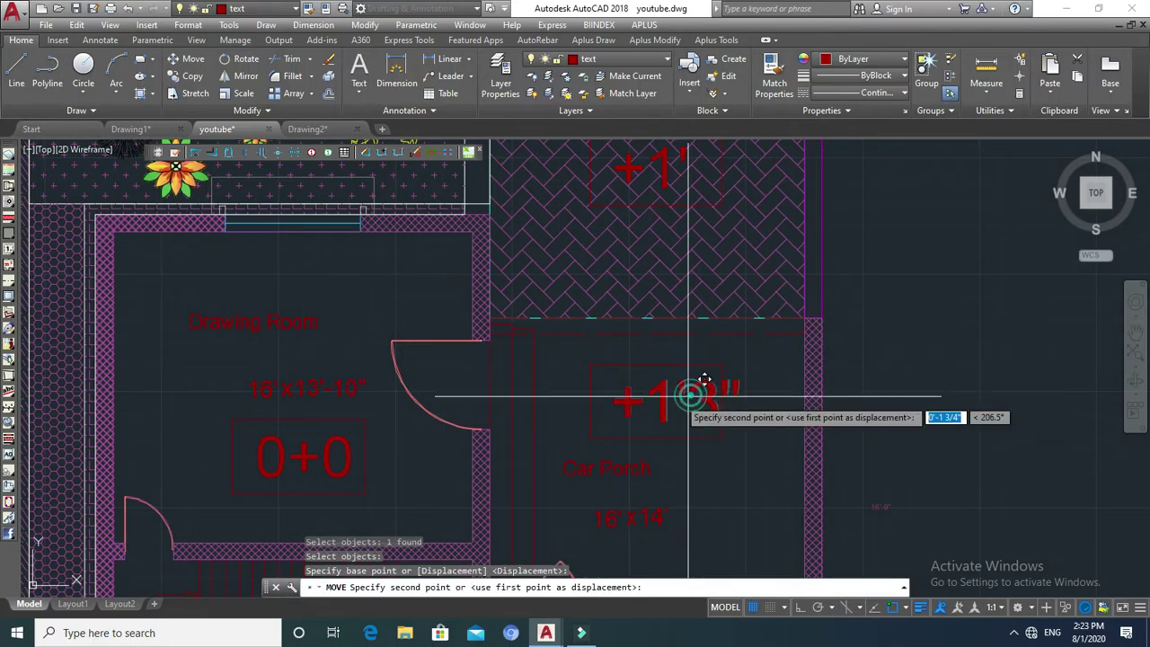
{"action": "key", "text": "Escape"}
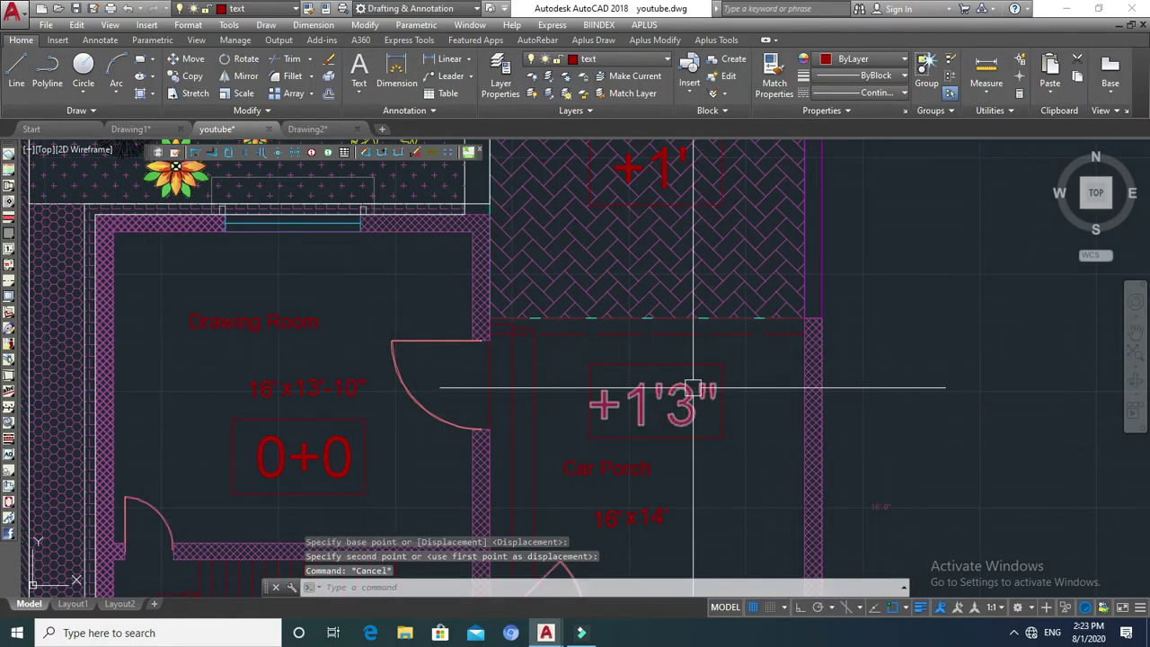
{"action": "mouse_move", "coordinate": [708, 385]}
{"action": "middle_mouse_down"}
{"action": "mouse_move", "coordinate": [750, 379]}
{"action": "mouse_move", "coordinate": [698, 359]}
{"action": "middle_mouse_up"}
{"action": "scroll", "coordinate": [737, 357], "scroll_direction": "down", "scroll_amount": 3}
{"action": "key", "text": "Escape"}
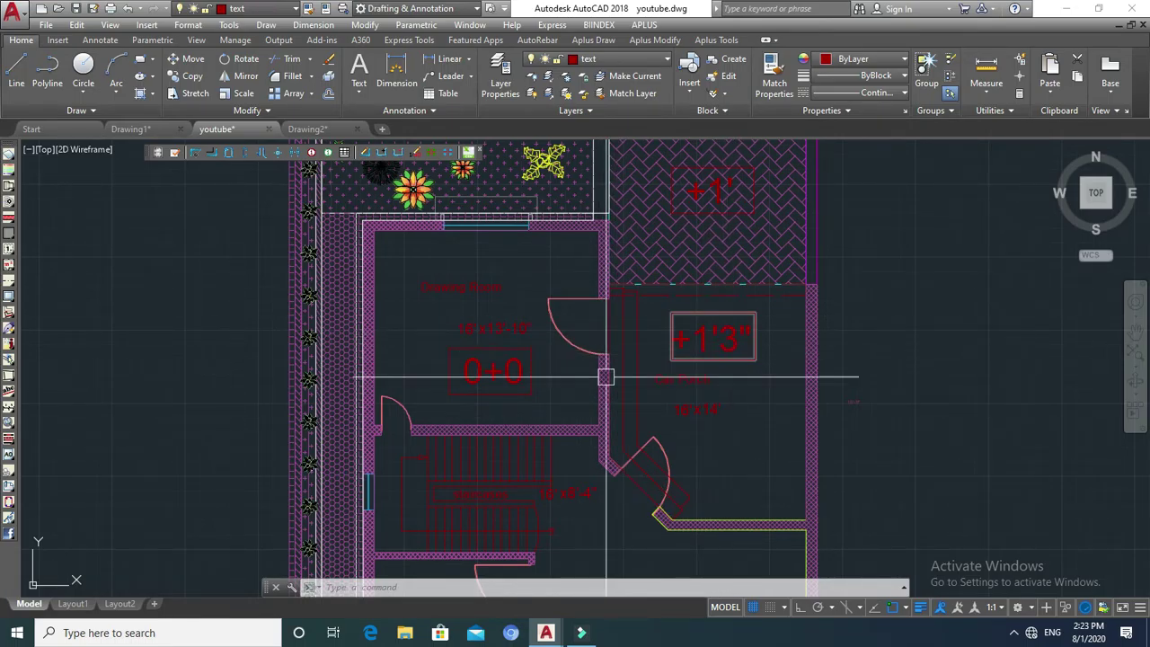
Edit the Drawing Room level text from 0+0 to +2'3".
{"action": "key", "text": "Escape"}
{"action": "key", "text": "Escape"}
{"action": "left_click", "coordinate": [538, 382]}
{"action": "double_click", "coordinate": [507, 384]}
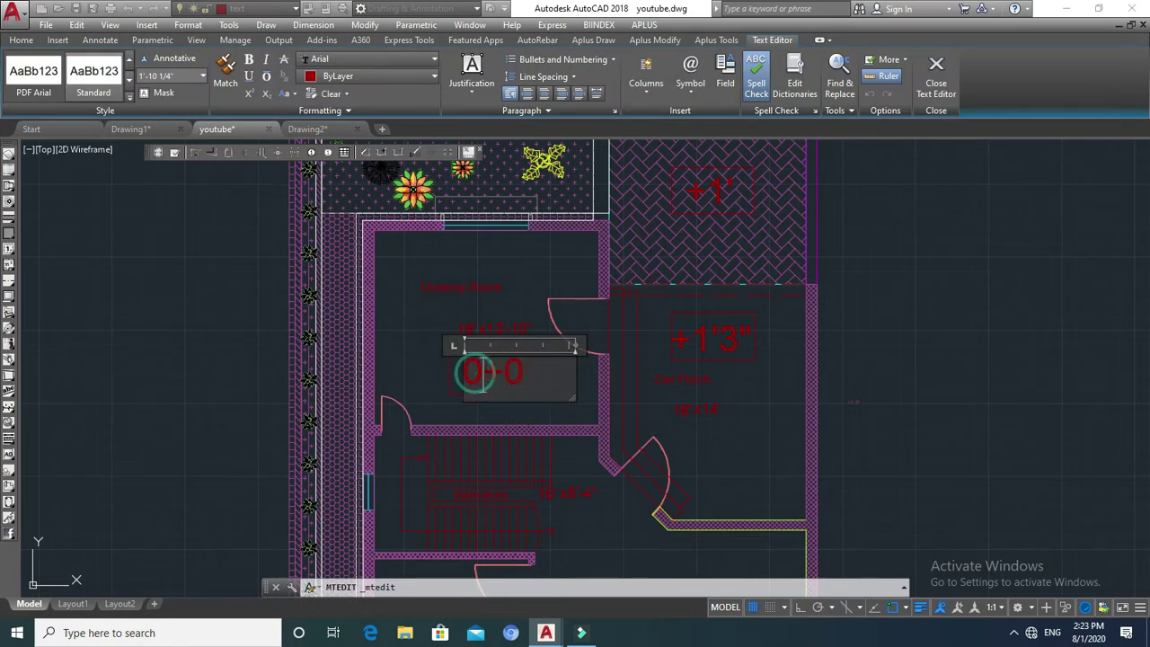
{"action": "key", "text": "Escape"}
{"action": "double_click", "coordinate": [482, 372]}
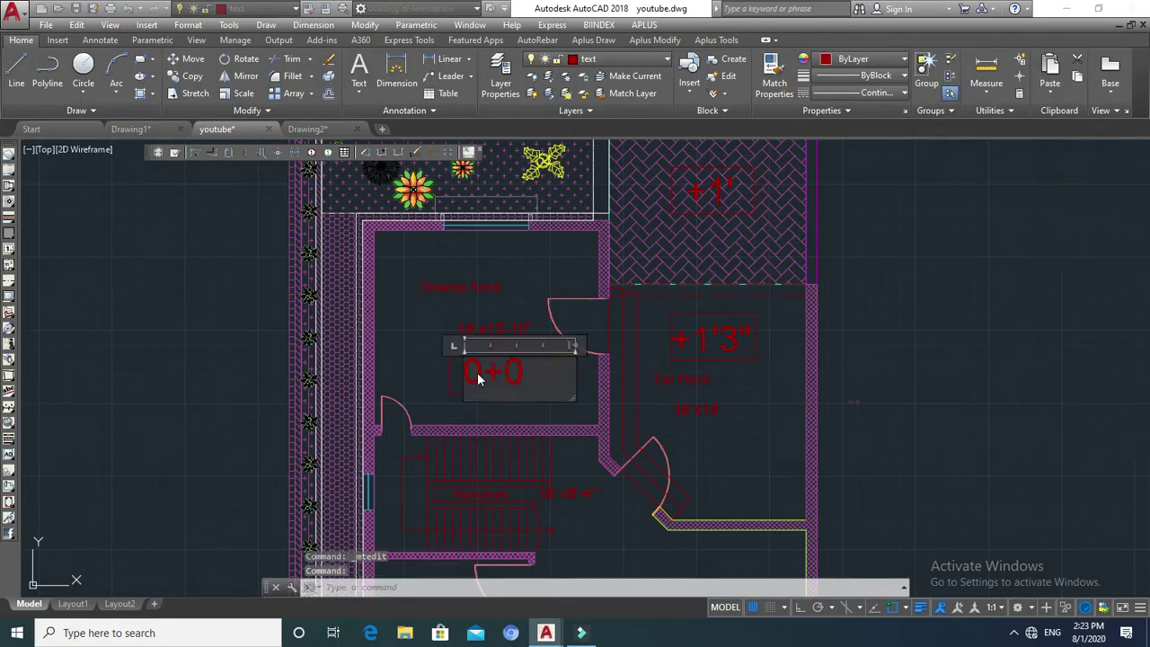
{"action": "key", "text": "Delete"}
{"action": "type", "text": "+2'3\""}
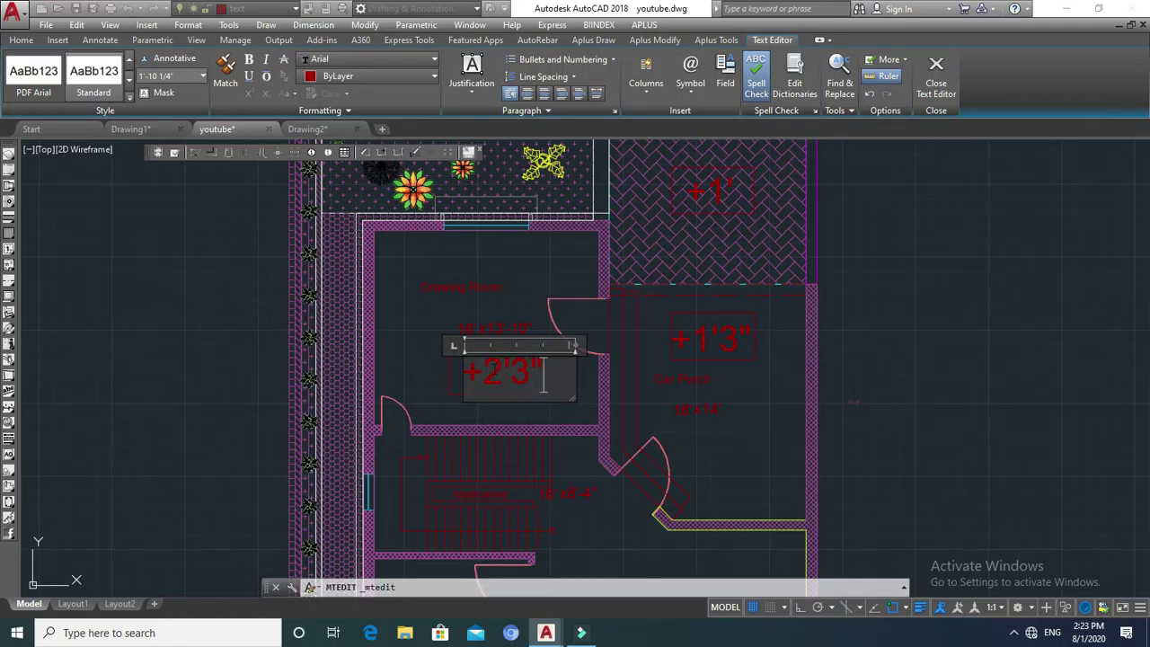
{"action": "left_click", "coordinate": [942, 99]}
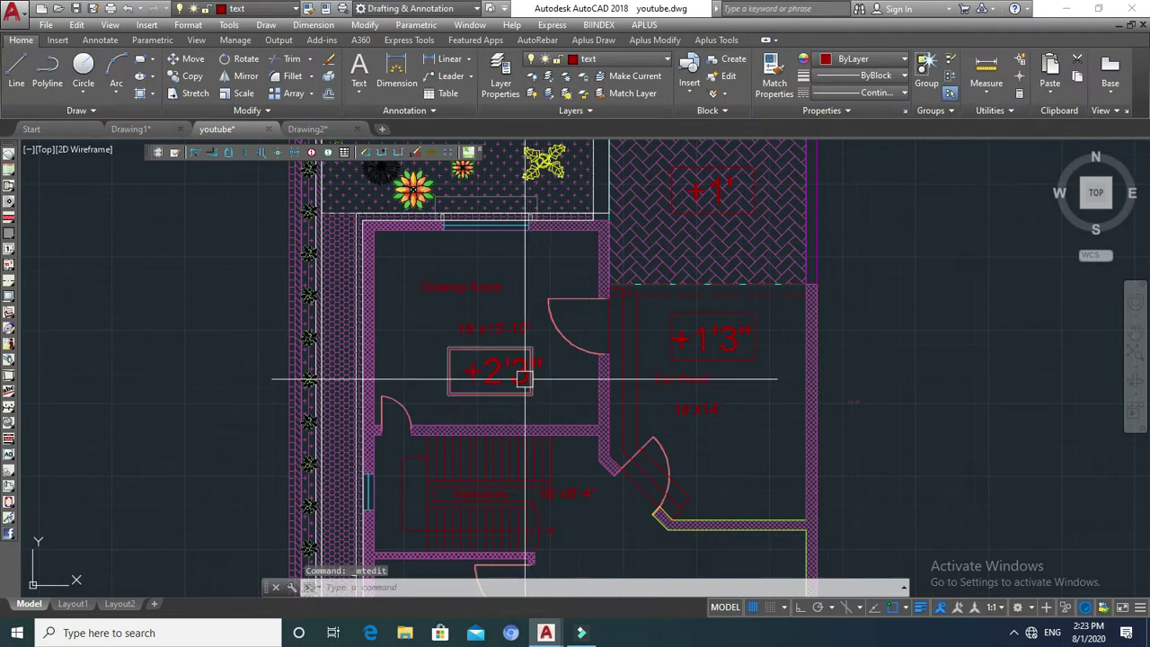
{"action": "key", "text": "Escape"}
Move the rectangular frame so it sits centred around the +2'3" label.
{"action": "scroll", "coordinate": [527, 378], "scroll_direction": "up", "scroll_amount": 5}
{"action": "left_click", "coordinate": [538, 367]}
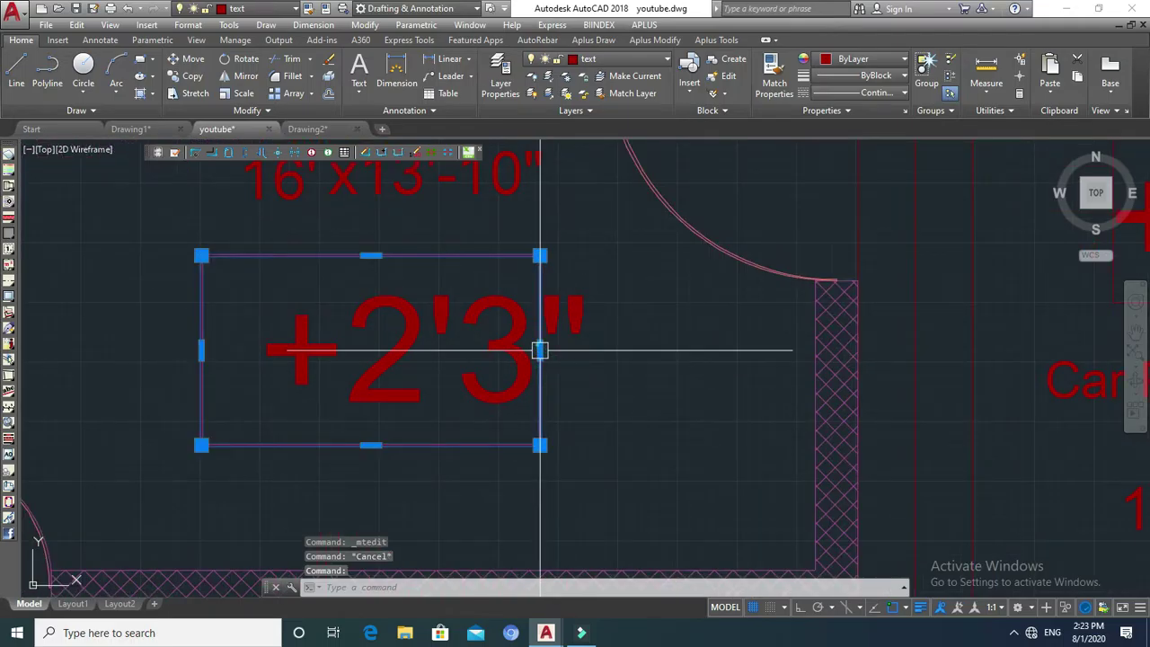
{"action": "left_click", "coordinate": [539, 349]}
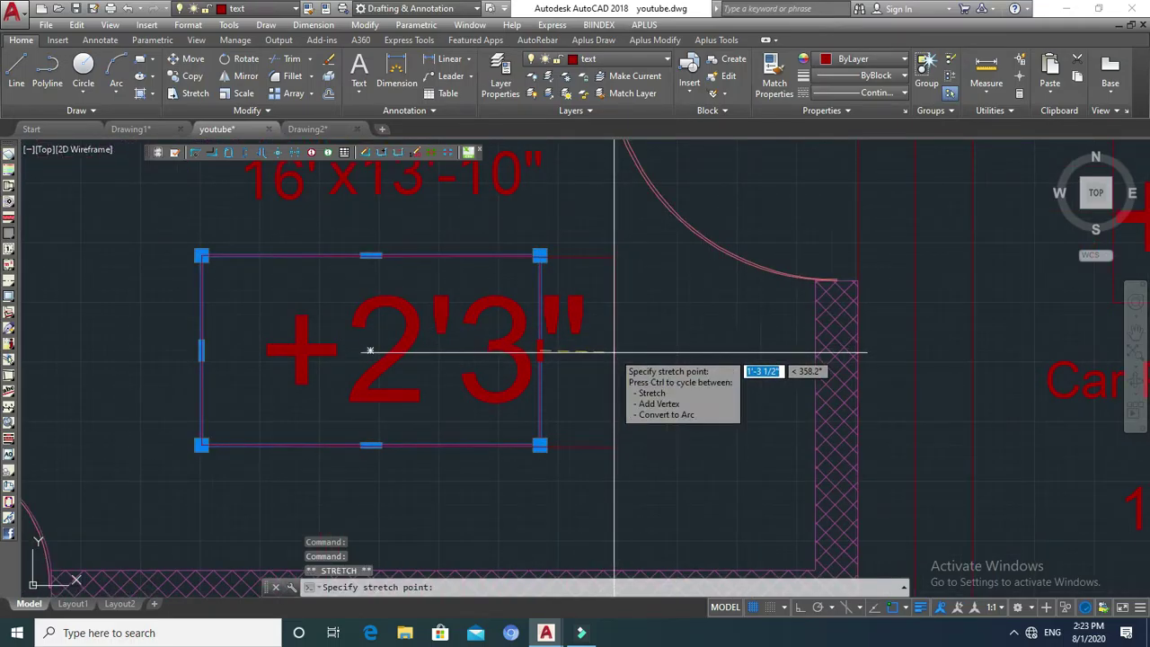
{"action": "key", "text": "Escape"}
{"action": "key", "text": "Escape"}
{"action": "key", "text": "Escape"}
{"action": "type", "text": "m"}
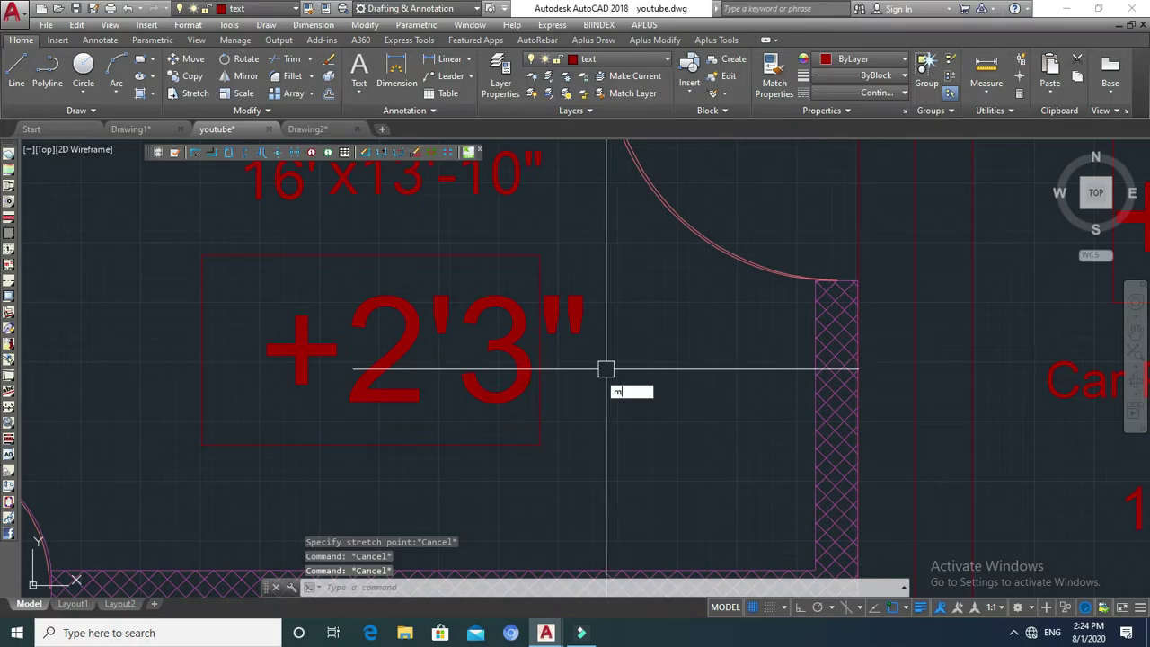
{"action": "key", "text": "Return"}
{"action": "left_click", "coordinate": [536, 370]}
{"action": "key", "text": "Return"}
{"action": "left_click", "coordinate": [359, 348]}
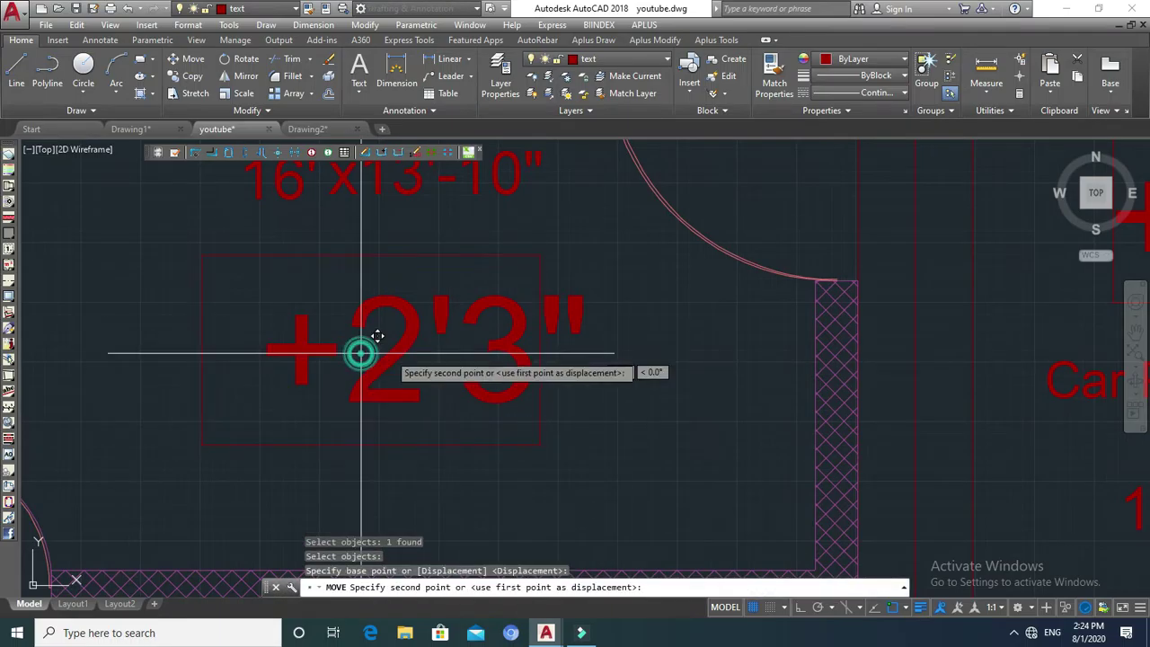
{"action": "key", "text": "Escape"}
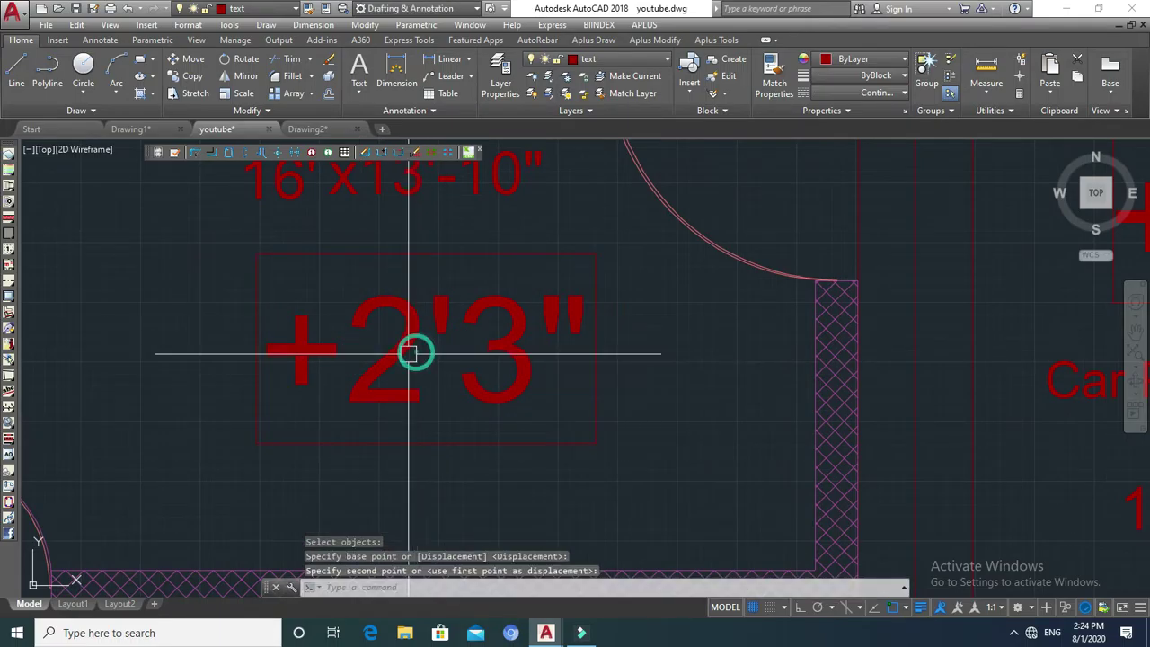
{"action": "scroll", "coordinate": [411, 352], "scroll_direction": "down", "scroll_amount": 6}
{"action": "scroll", "coordinate": [503, 297], "scroll_direction": "down", "scroll_amount": 5}
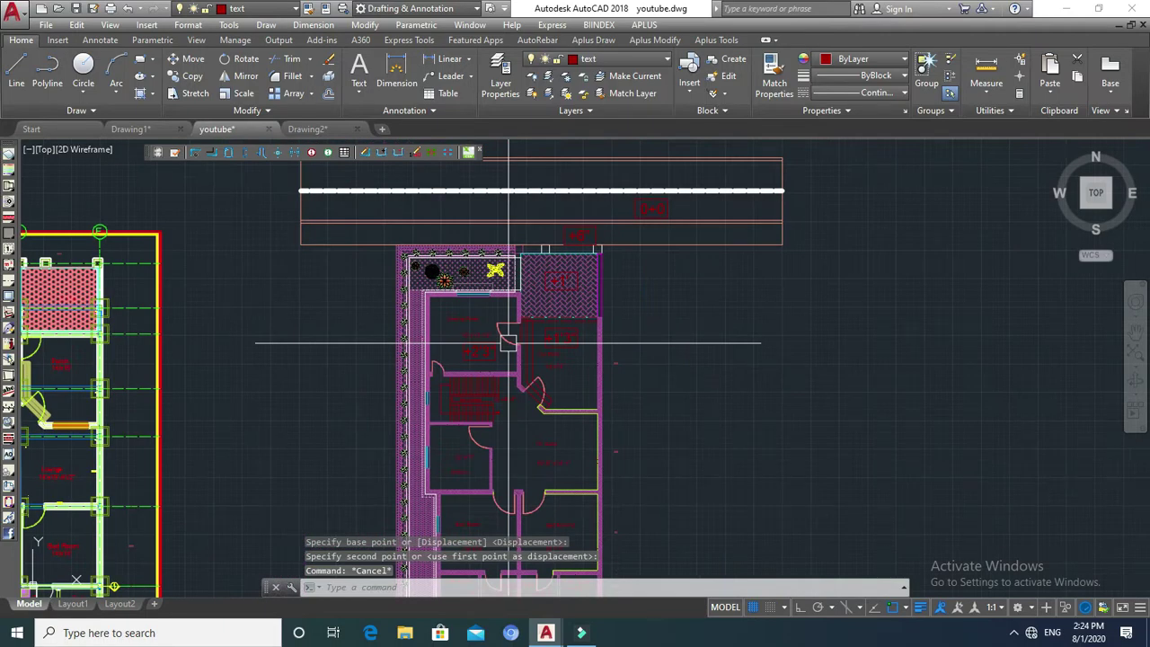
Frame the top area of the plan so the +6" level label is in view.
{"action": "key", "text": "Escape"}
{"action": "scroll", "coordinate": [503, 296], "scroll_direction": "up", "scroll_amount": 5}
{"action": "scroll", "coordinate": [550, 251], "scroll_direction": "down", "scroll_amount": 2}
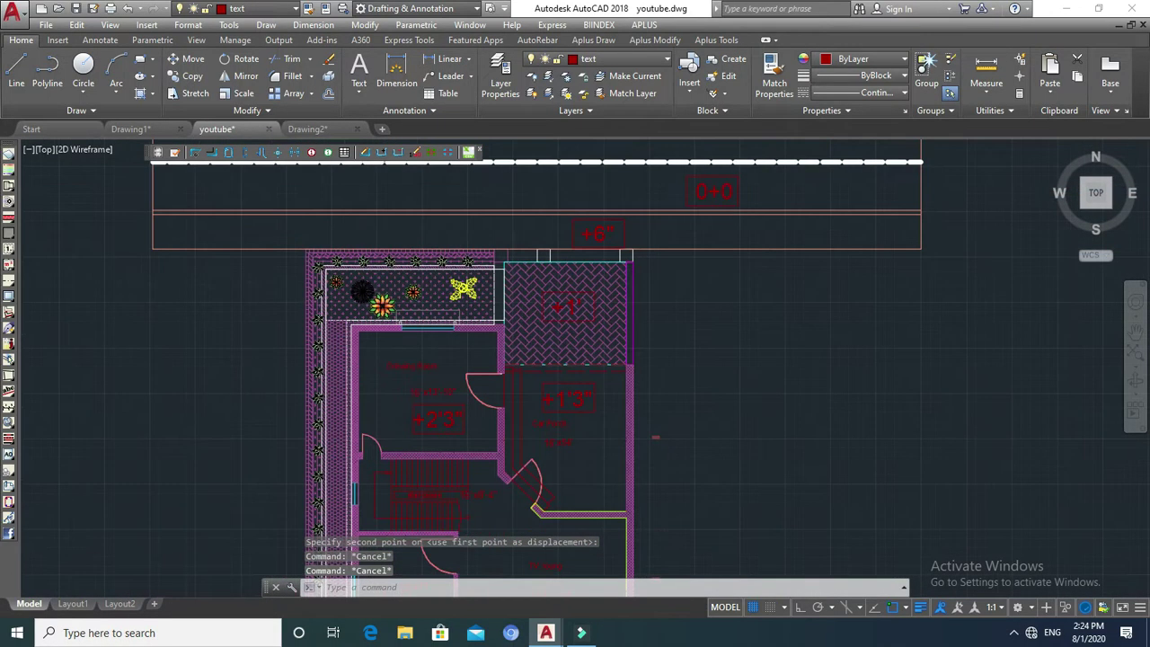
{"action": "middle_click_drag", "start_coordinate": [565, 250], "coordinate": [560, 250]}
{"action": "scroll", "coordinate": [587, 270], "scroll_direction": "up", "scroll_amount": 4}
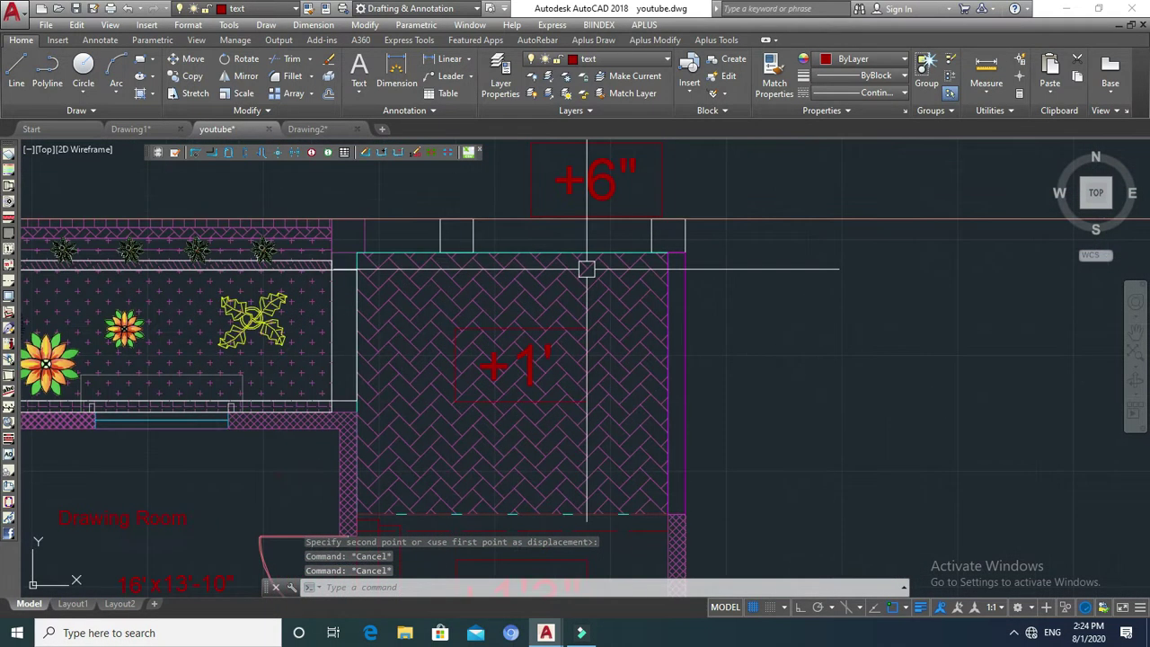
{"action": "left_click", "coordinate": [653, 238]}
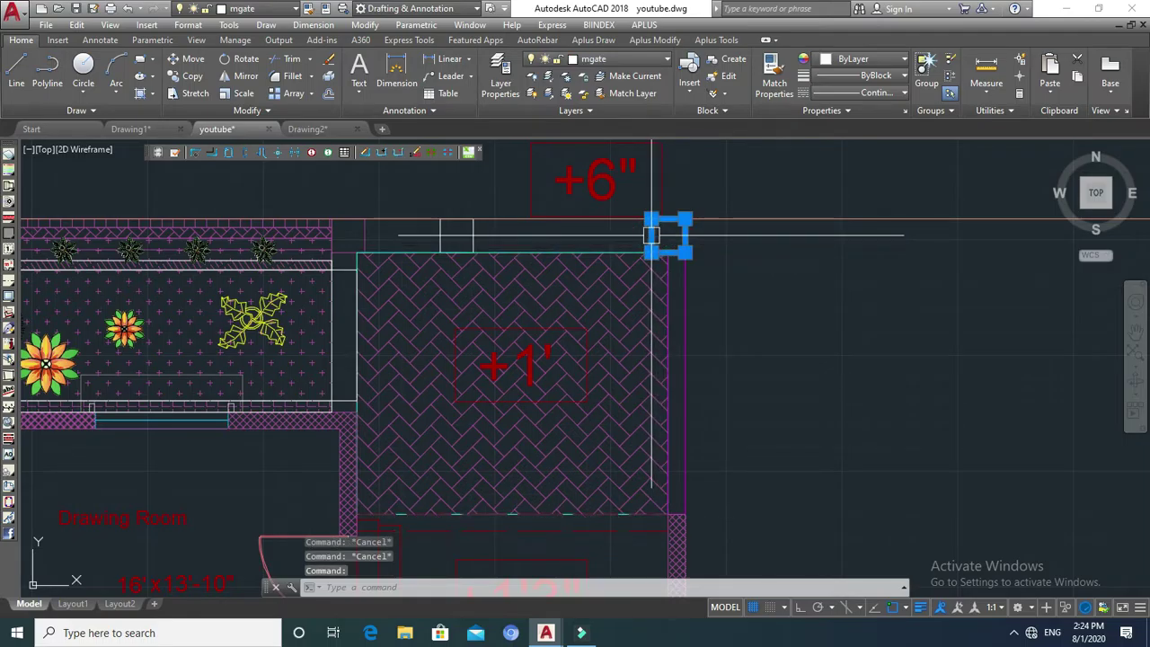
{"action": "scroll", "coordinate": [645, 238], "scroll_direction": "down", "scroll_amount": 2}
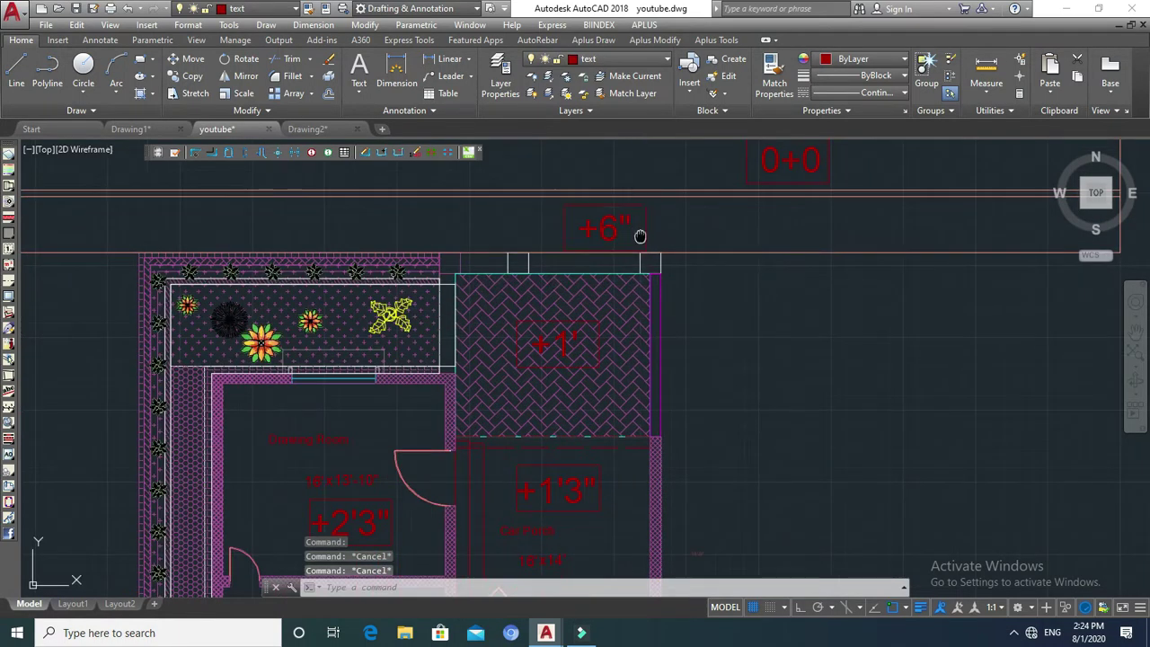
{"action": "middle_click_drag", "start_coordinate": [639, 235], "coordinate": [646, 249]}
Move the +6" text and its rectangle left to sit above the planter strip.
{"action": "type", "text": "m"}
{"action": "key", "text": "Return"}
{"action": "left_click", "coordinate": [667, 265]}
{"action": "left_click", "coordinate": [566, 216]}
{"action": "key", "text": "Return"}
{"action": "left_click", "coordinate": [616, 236]}
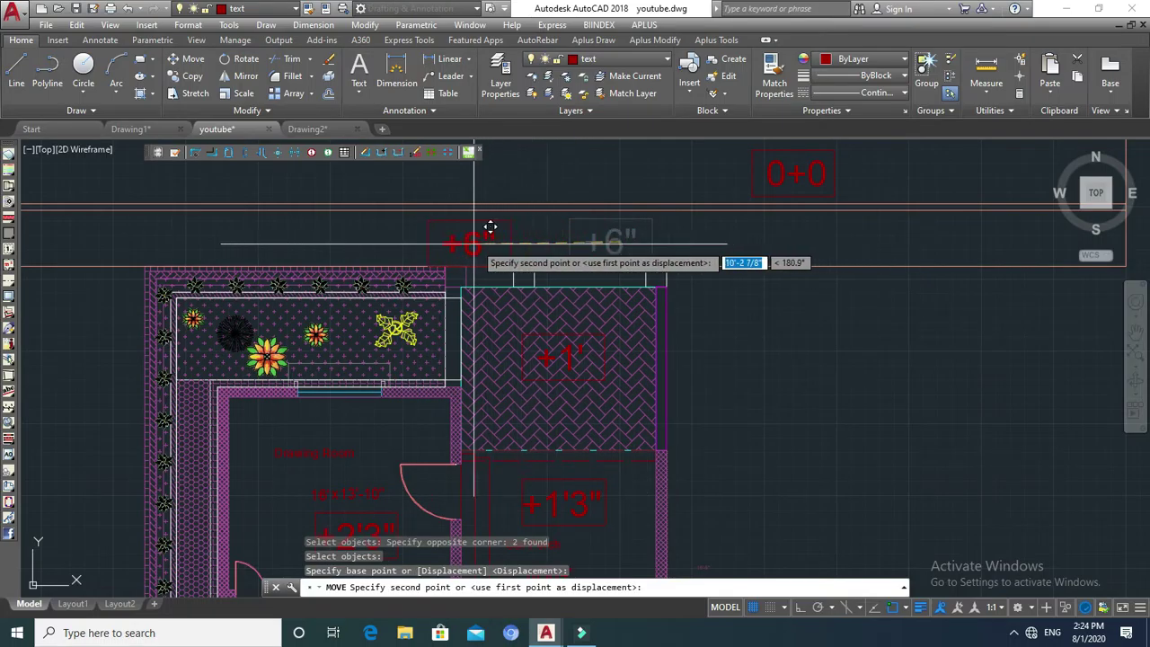
{"action": "left_click", "coordinate": [341, 240]}
{"action": "key", "text": "Escape"}
{"action": "key", "text": "Escape"}
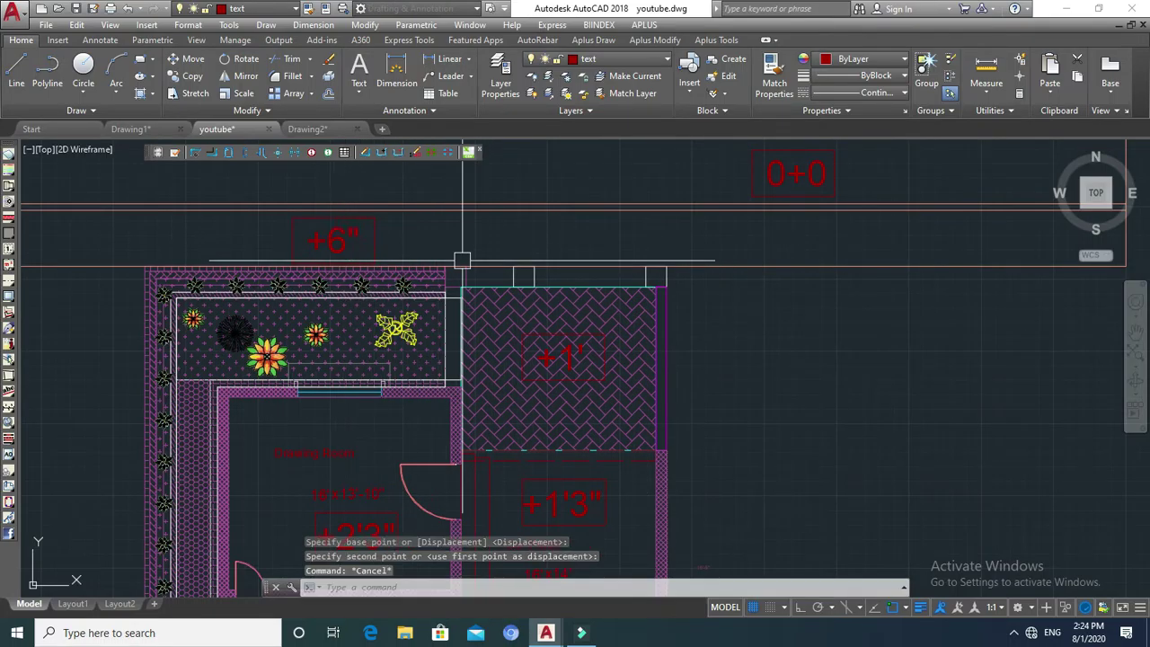
{"action": "scroll", "coordinate": [646, 306], "scroll_direction": "up", "scroll_amount": 2}
{"action": "key", "text": "Escape"}
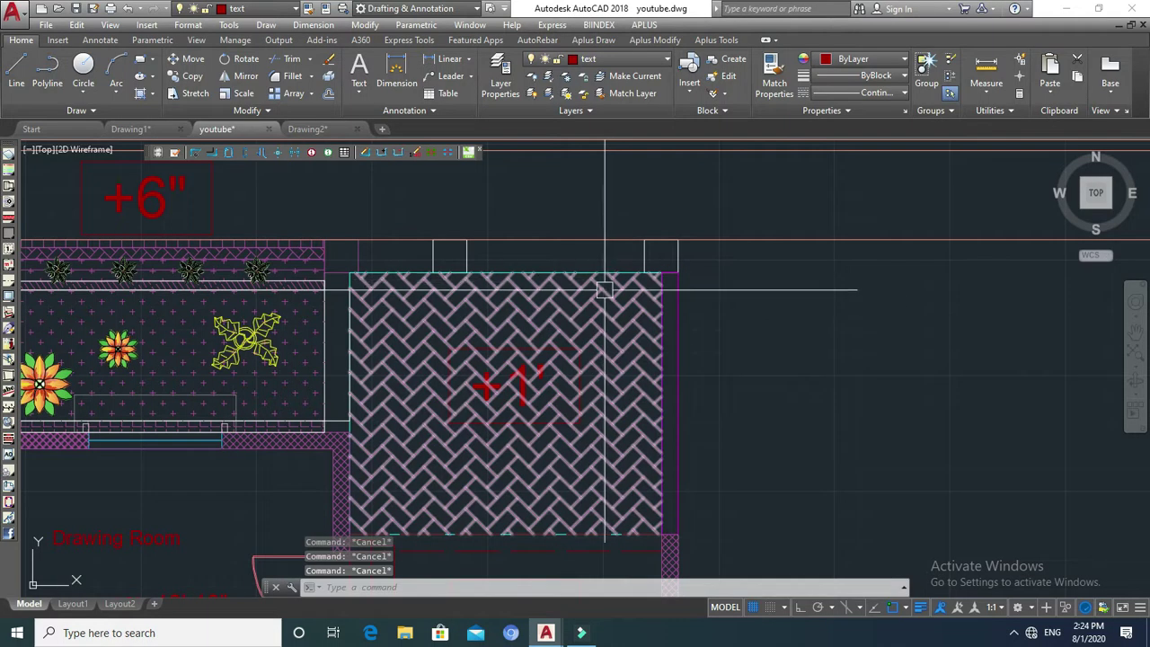
{"action": "scroll", "coordinate": [605, 312], "scroll_direction": "down", "scroll_amount": 2}
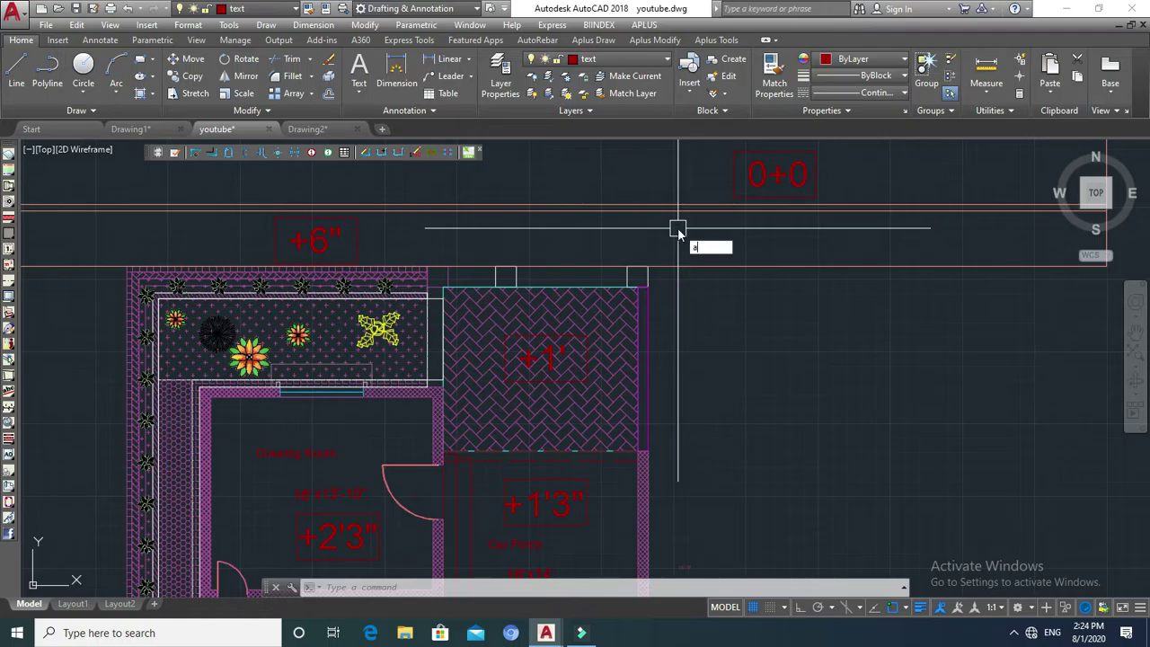
Try drawing an arc from the gate post, then abandon it unfinished.
{"action": "type", "text": "arc"}
{"action": "key", "text": "Return"}
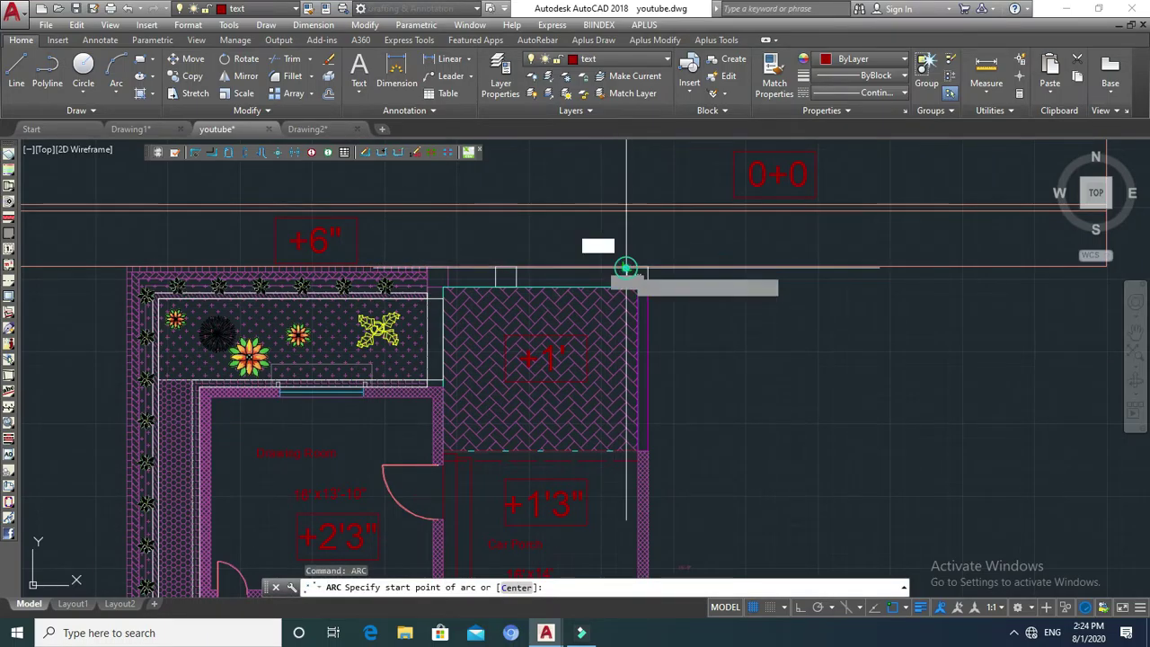
{"action": "left_click", "coordinate": [637, 277]}
{"action": "key", "text": "Escape"}
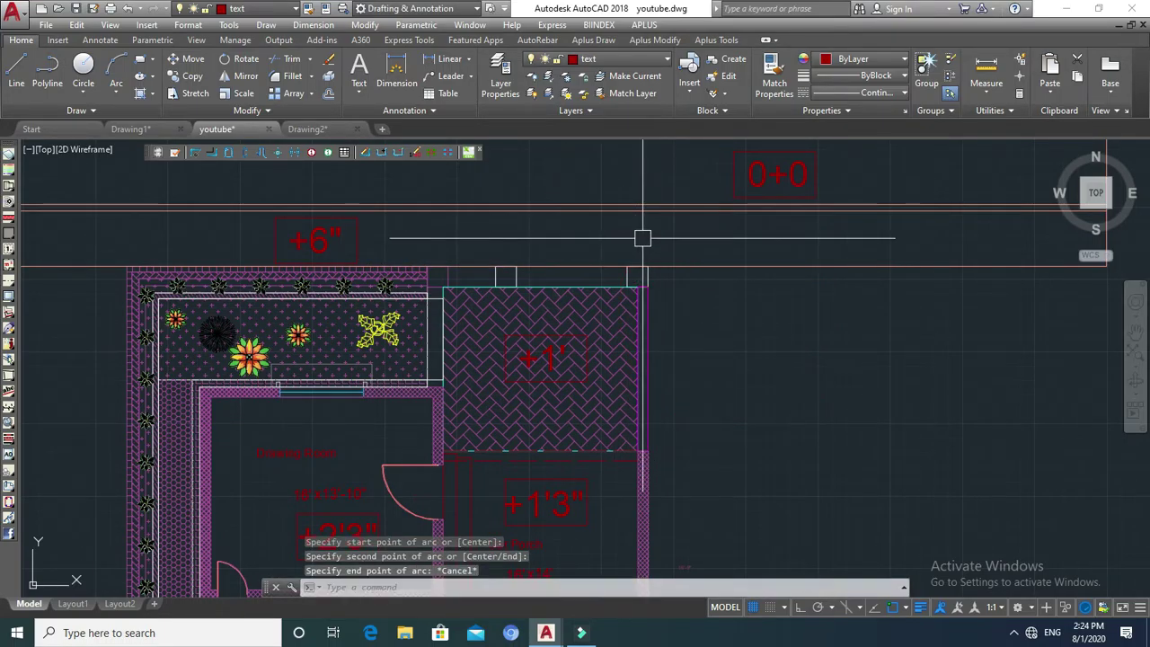
{"action": "key", "text": "Return"}
{"action": "left_click", "coordinate": [637, 276]}
{"action": "left_click", "coordinate": [644, 229]}
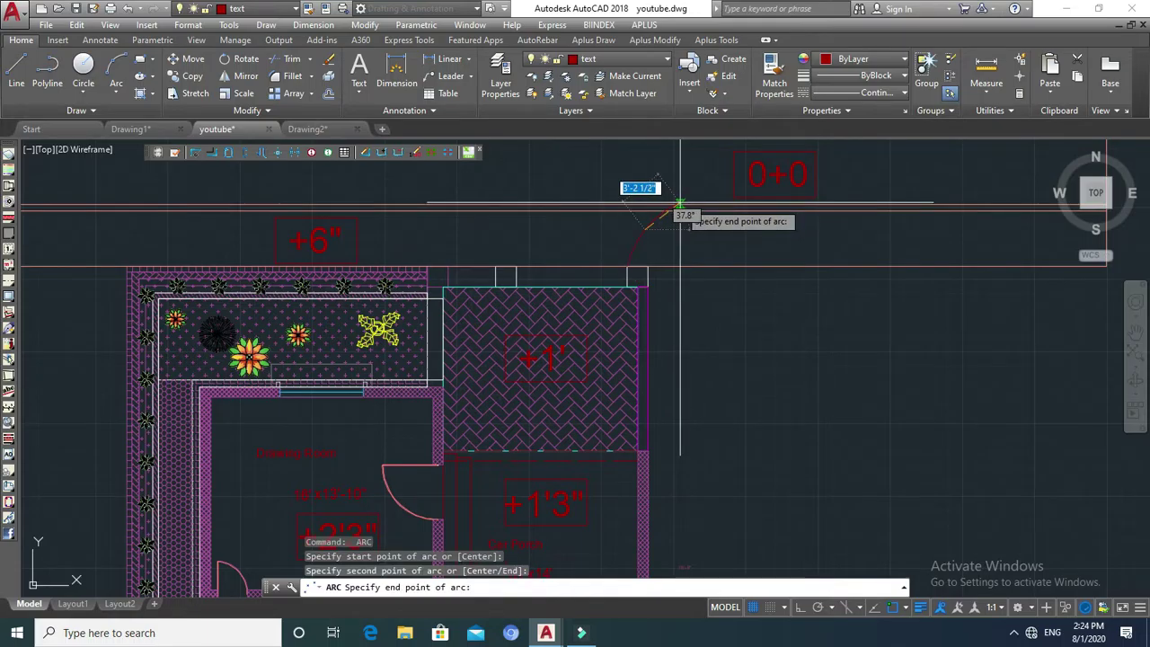
{"action": "key", "text": "Escape"}
{"action": "scroll", "coordinate": [686, 268], "scroll_direction": "down", "scroll_amount": 2}
{"action": "scroll", "coordinate": [686, 267], "scroll_direction": "down", "scroll_amount": 2}
{"action": "scroll", "coordinate": [665, 268], "scroll_direction": "up", "scroll_amount": 2}
{"action": "scroll", "coordinate": [666, 268], "scroll_direction": "up", "scroll_amount": 3}
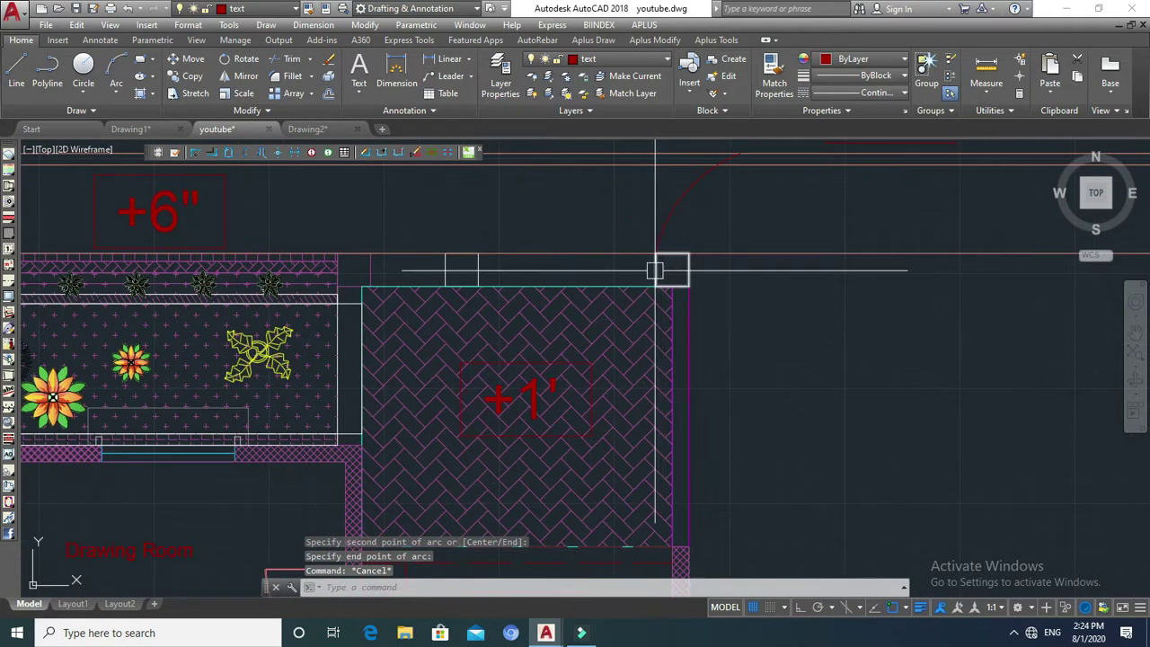
{"action": "key", "text": "Escape"}
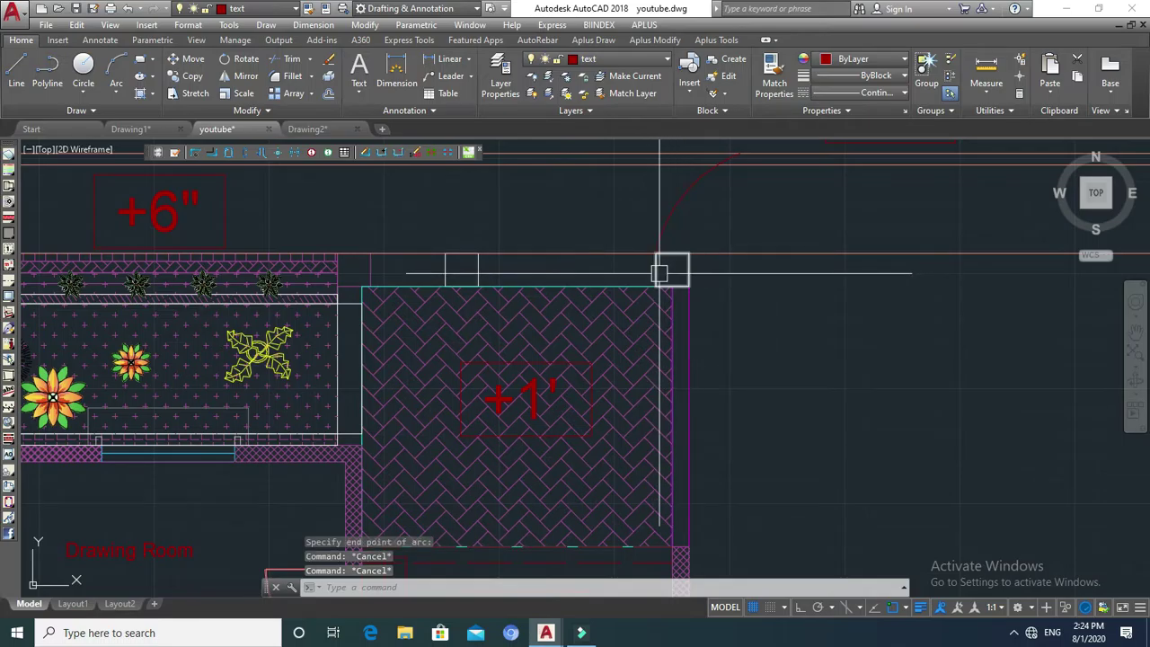
Draw a 2'-6" radius circle centred on the gate's right post.
{"action": "middle_click_drag", "start_coordinate": [683, 267], "coordinate": [709, 265]}
{"action": "type", "text": "c"}
{"action": "key", "text": "Return"}
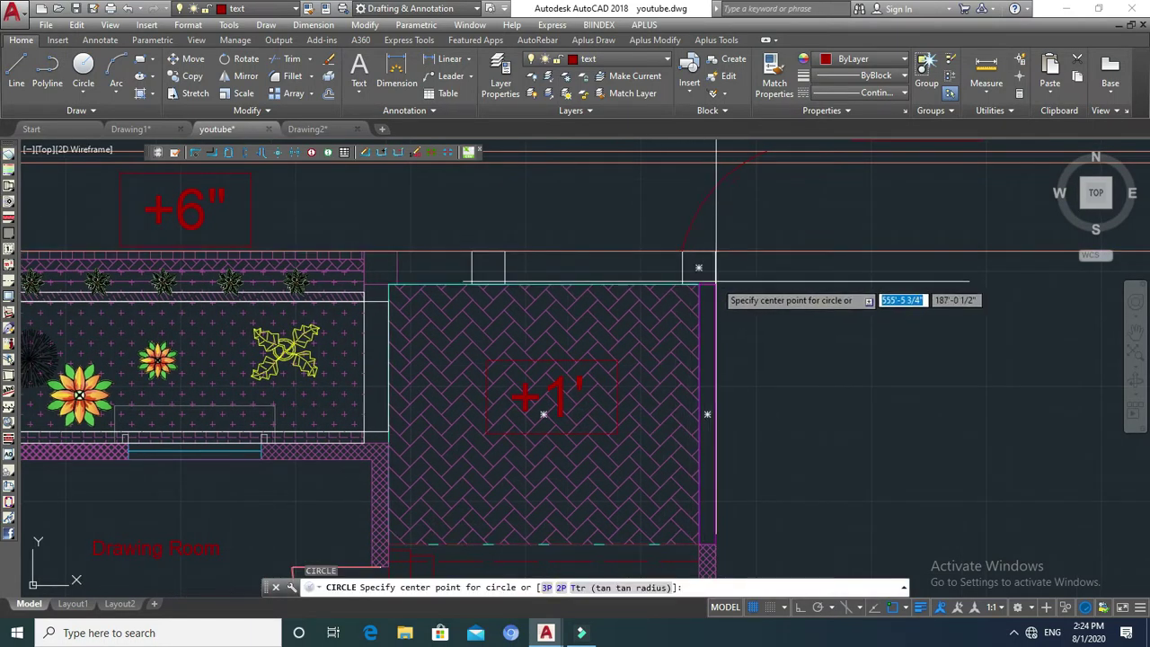
{"action": "left_click", "coordinate": [716, 283]}
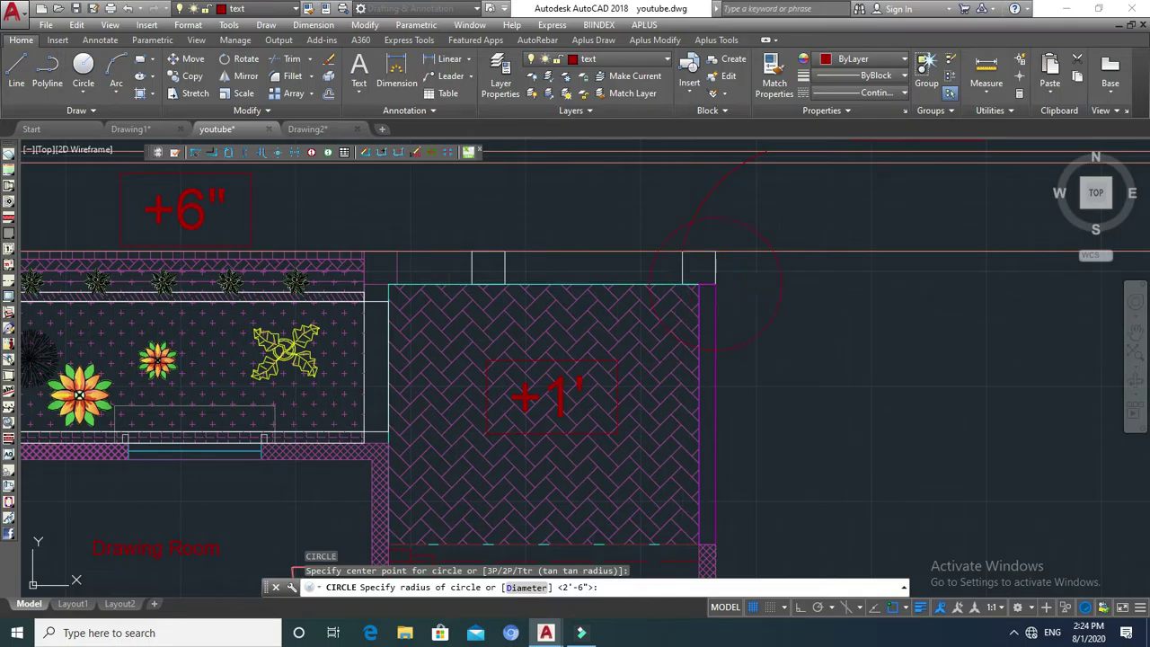
{"action": "type", "text": "3'"}
{"action": "key", "text": "Escape"}
{"action": "key", "text": "Escape"}
{"action": "key", "text": "Escape"}
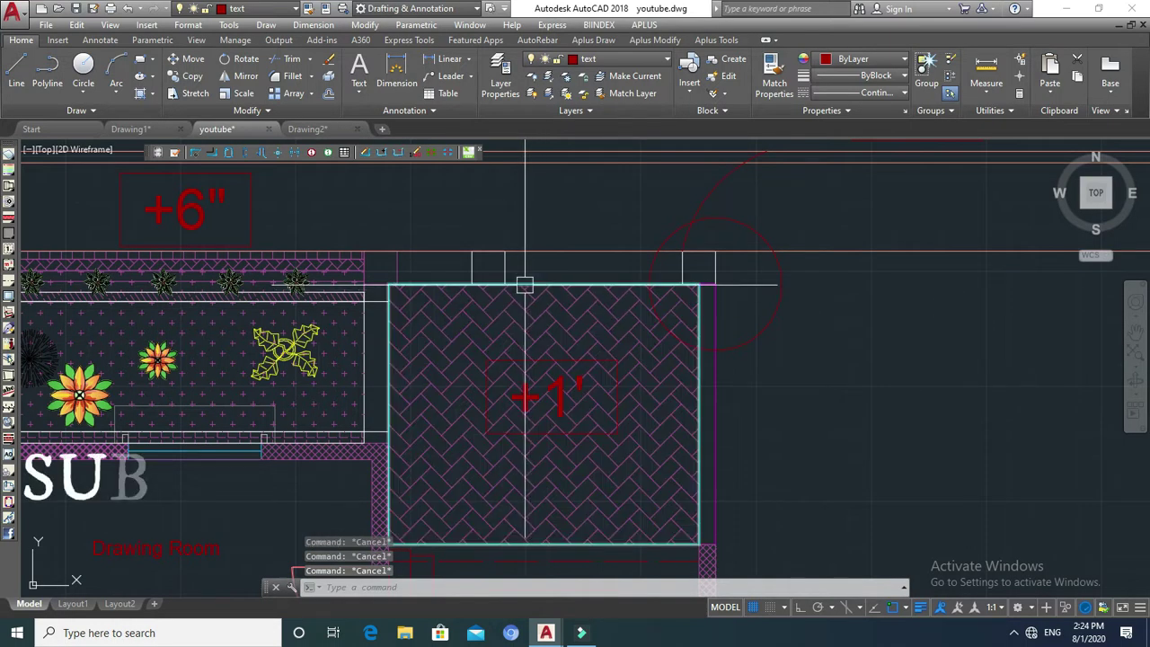
Shift the right gate post square left along the hatched area's top edge.
{"action": "type", "text": "m"}
{"action": "key", "text": "Return"}
{"action": "left_click", "coordinate": [504, 267]}
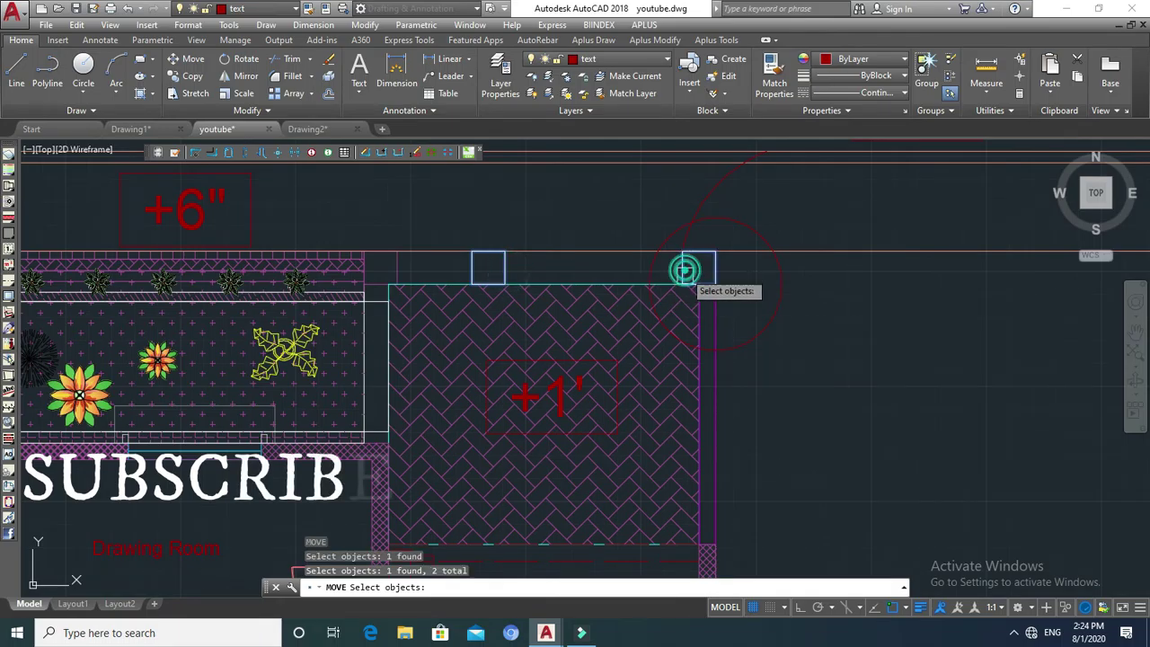
{"action": "scroll", "coordinate": [685, 270], "scroll_direction": "up", "scroll_amount": 4}
{"action": "key", "text": "Return"}
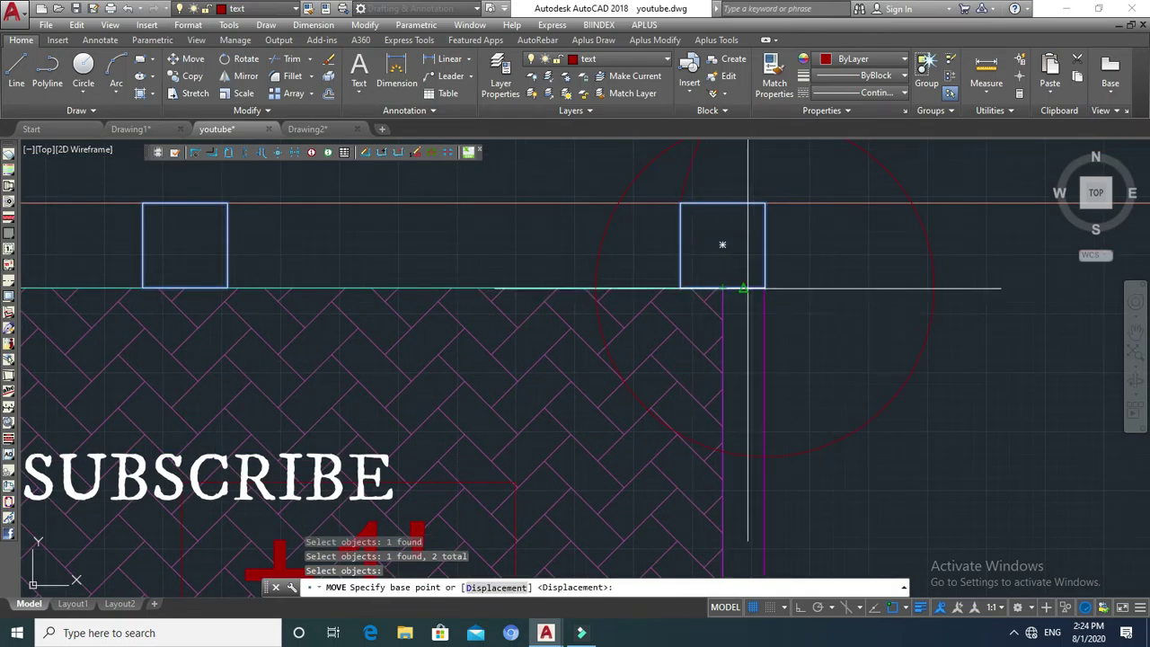
{"action": "left_click", "coordinate": [764, 286]}
{"action": "key", "text": "Escape"}
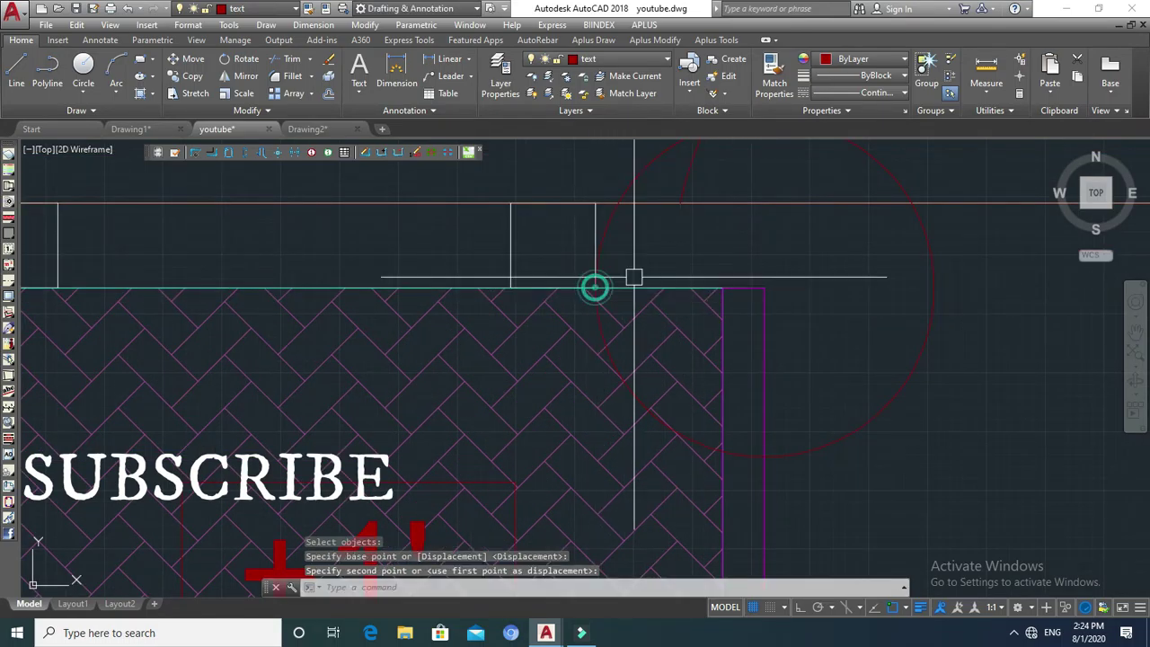
{"action": "scroll", "coordinate": [388, 281], "scroll_direction": "down", "scroll_amount": 4}
{"action": "scroll", "coordinate": [388, 281], "scroll_direction": "up", "scroll_amount": 2}
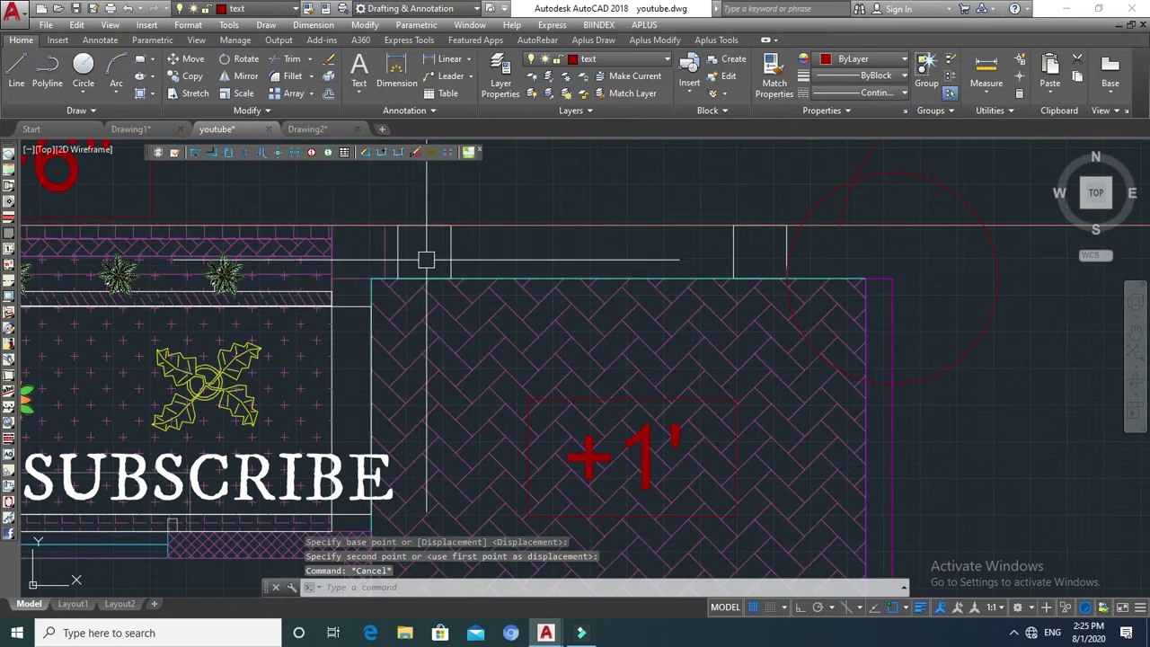
{"action": "key", "text": "Escape"}
{"action": "scroll", "coordinate": [496, 288], "scroll_direction": "down", "scroll_amount": 2}
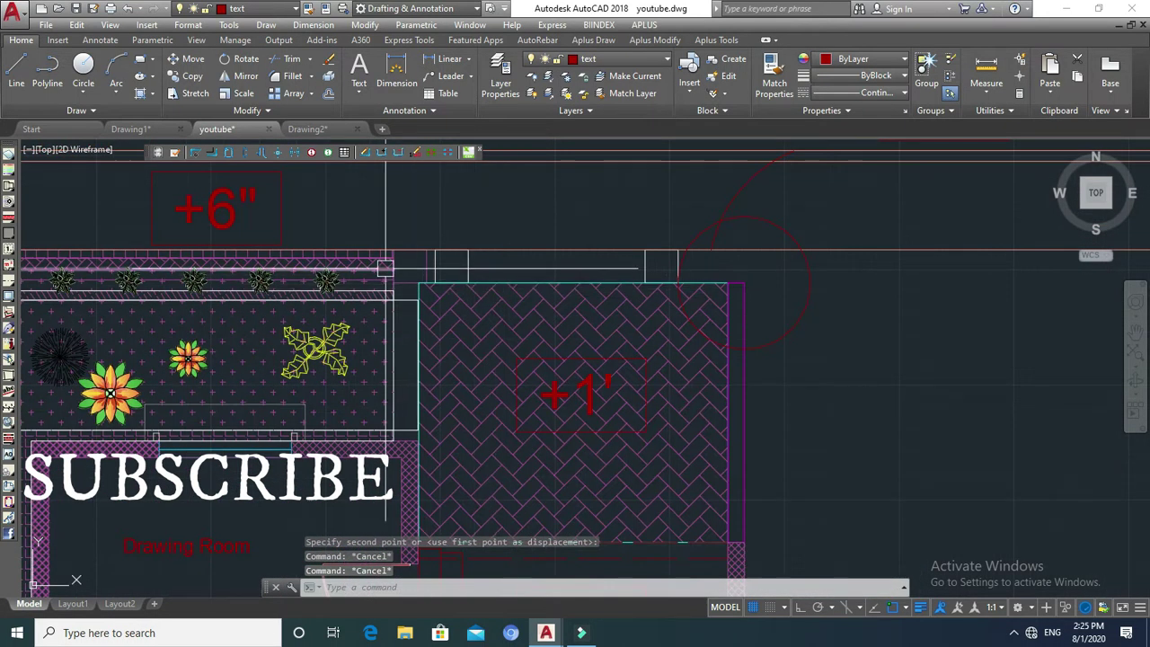
{"action": "key", "text": "Escape"}
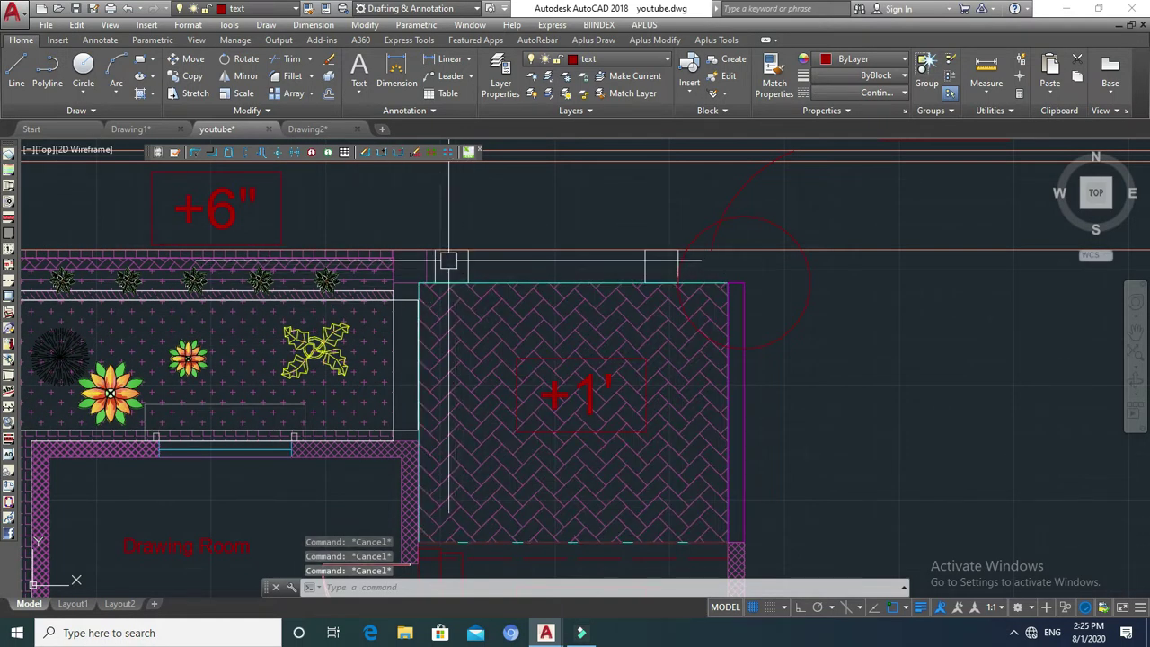
{"action": "type", "text": "M"}
Shift the left gate post square left as well.
{"action": "key", "text": "Return"}
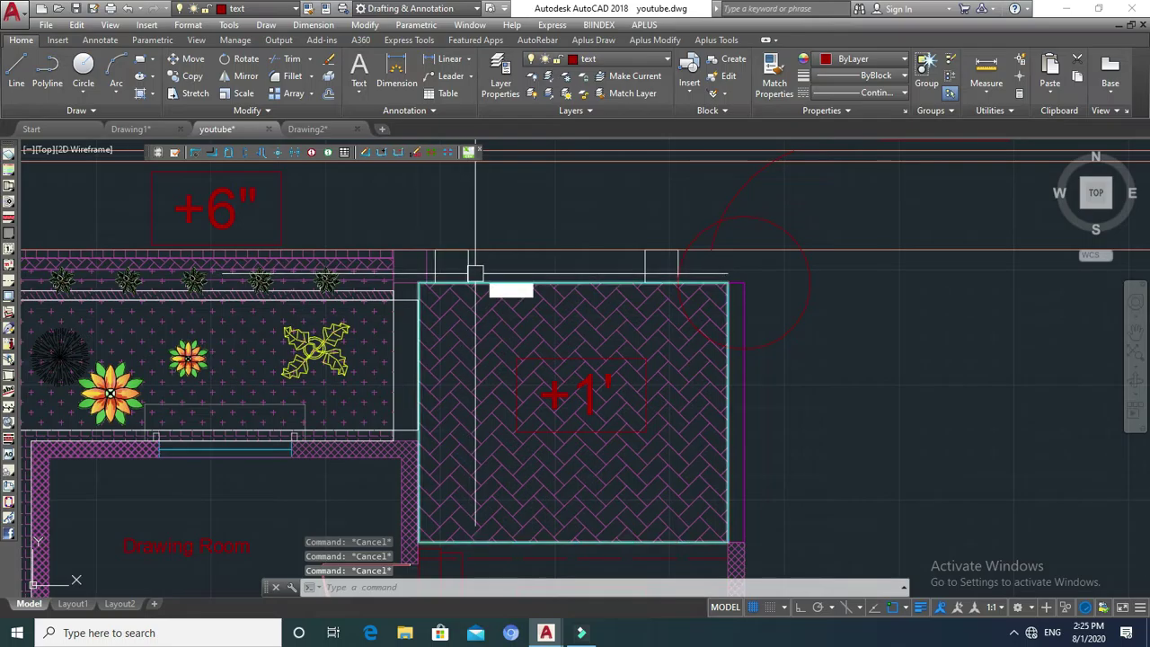
{"action": "scroll", "coordinate": [435, 275], "scroll_direction": "up", "scroll_amount": 4}
{"action": "left_click", "coordinate": [435, 275]}
{"action": "key", "text": "Return"}
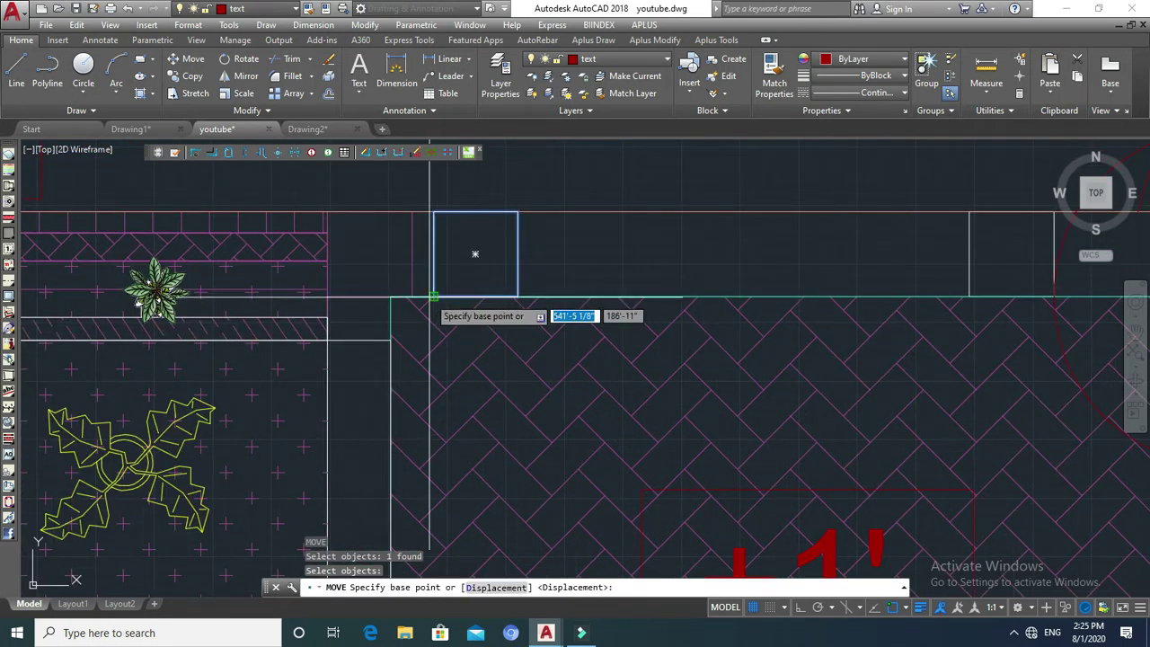
{"action": "left_click", "coordinate": [429, 294]}
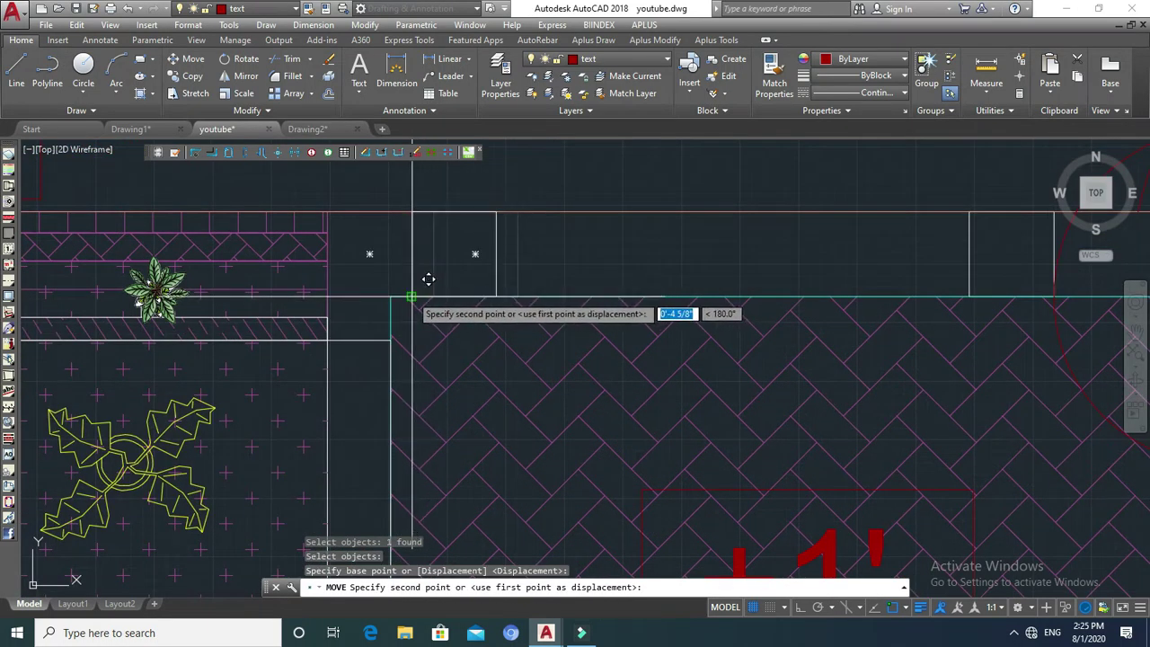
{"action": "key", "text": "Escape"}
{"action": "scroll", "coordinate": [387, 283], "scroll_direction": "down", "scroll_amount": 4}
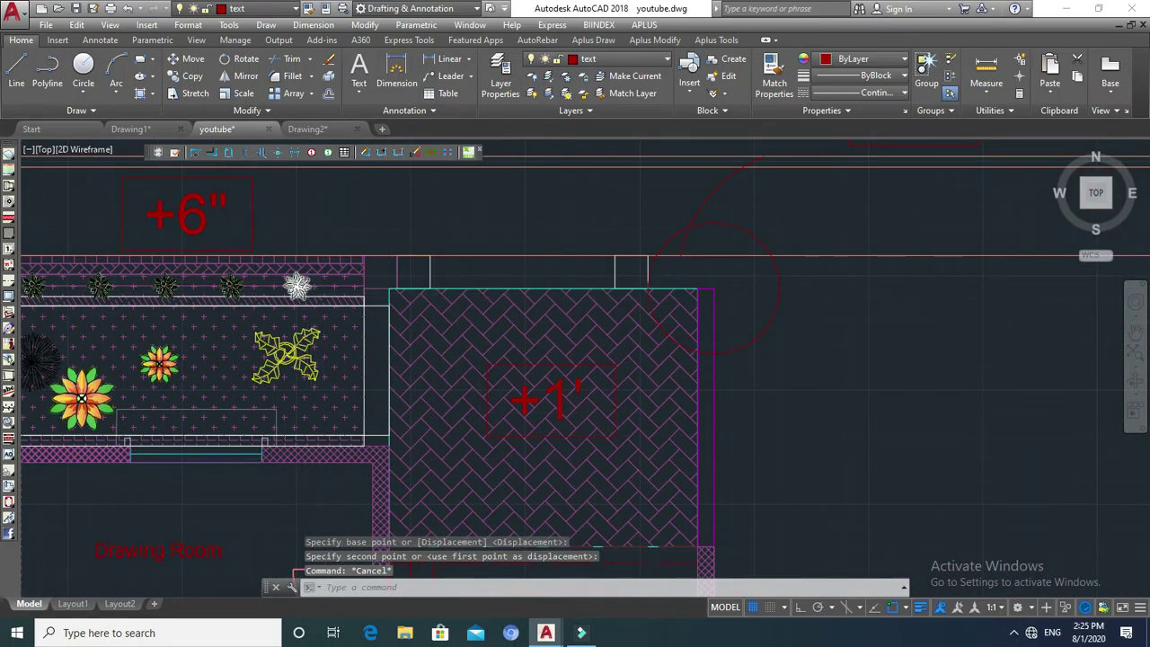
{"action": "scroll", "coordinate": [305, 301], "scroll_direction": "down", "scroll_amount": 2}
{"action": "scroll", "coordinate": [497, 261], "scroll_direction": "up", "scroll_amount": 3}
{"action": "key", "text": "Escape"}
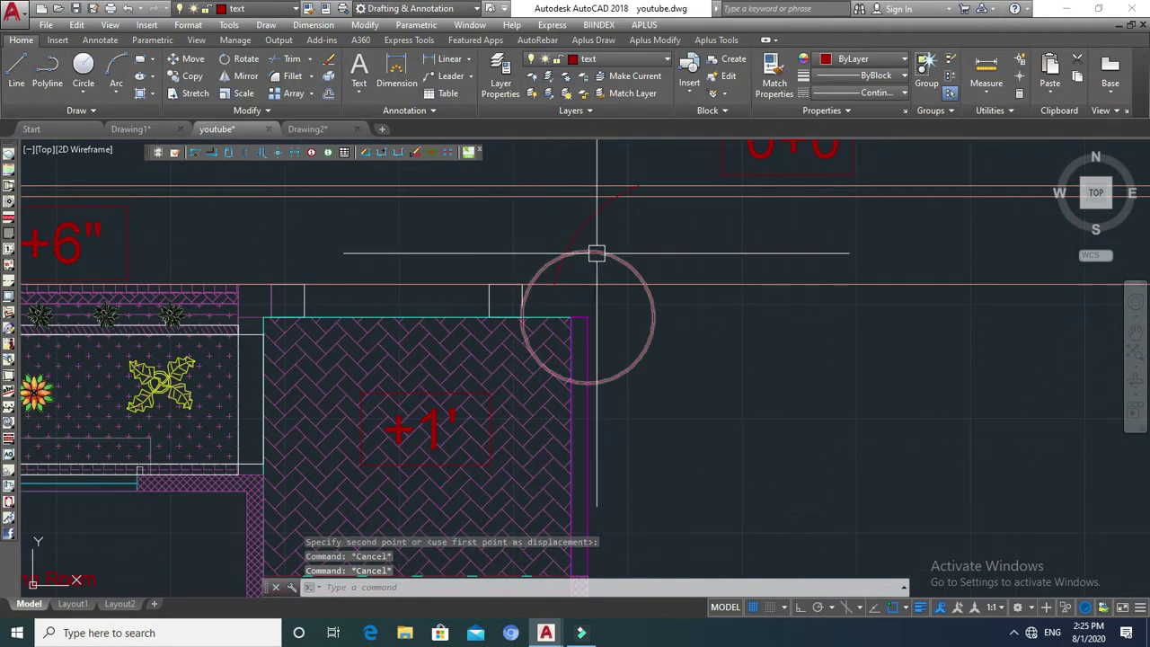
{"action": "type", "text": "e"}
Remove the circle at the gate post and abandon a started ortho line.
{"action": "key", "text": "Return"}
{"action": "key", "text": "Escape"}
{"action": "key", "text": "Escape"}
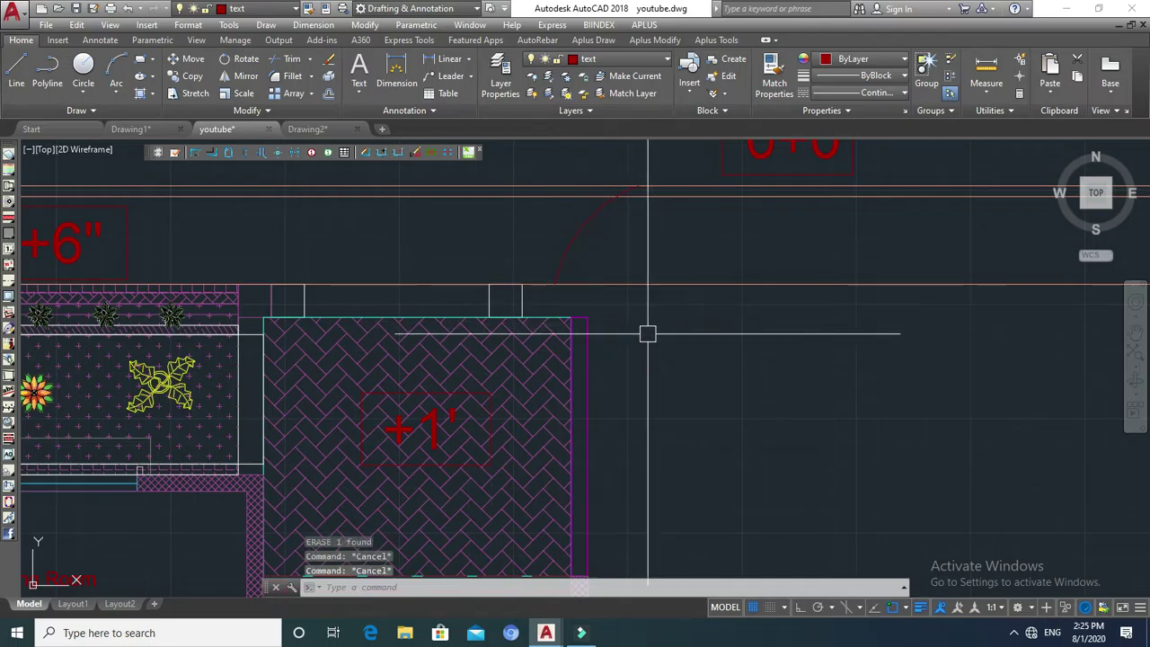
{"action": "type", "text": "l"}
{"action": "key", "text": "Return"}
{"action": "left_click", "coordinate": [587, 317]}
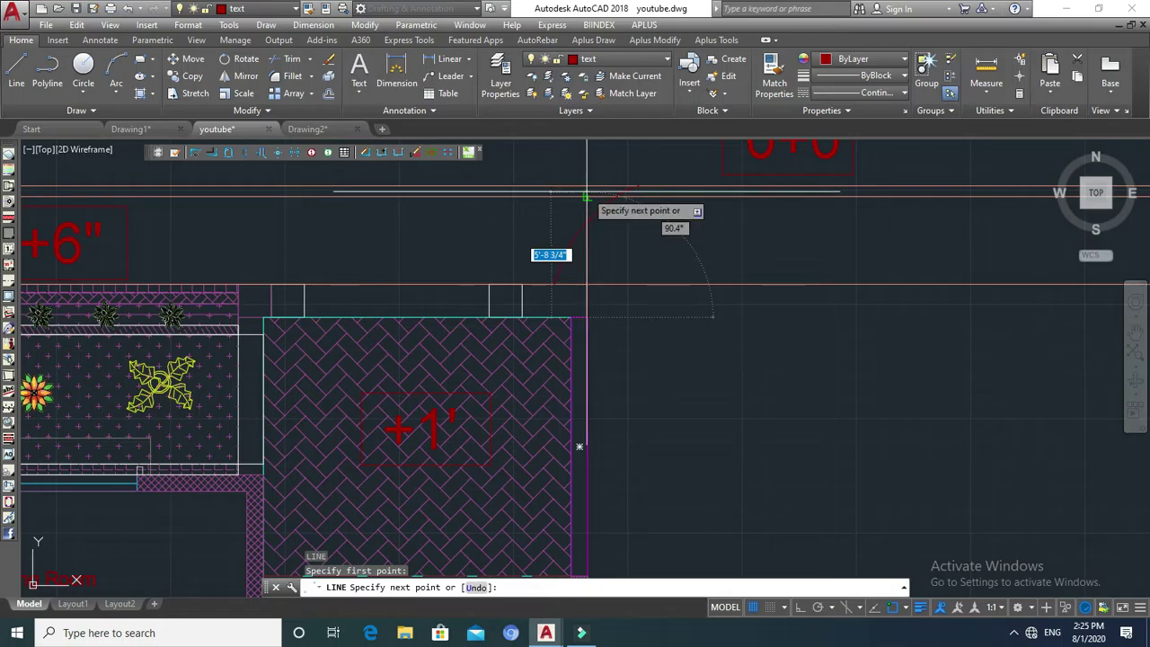
{"action": "key", "text": "F8"}
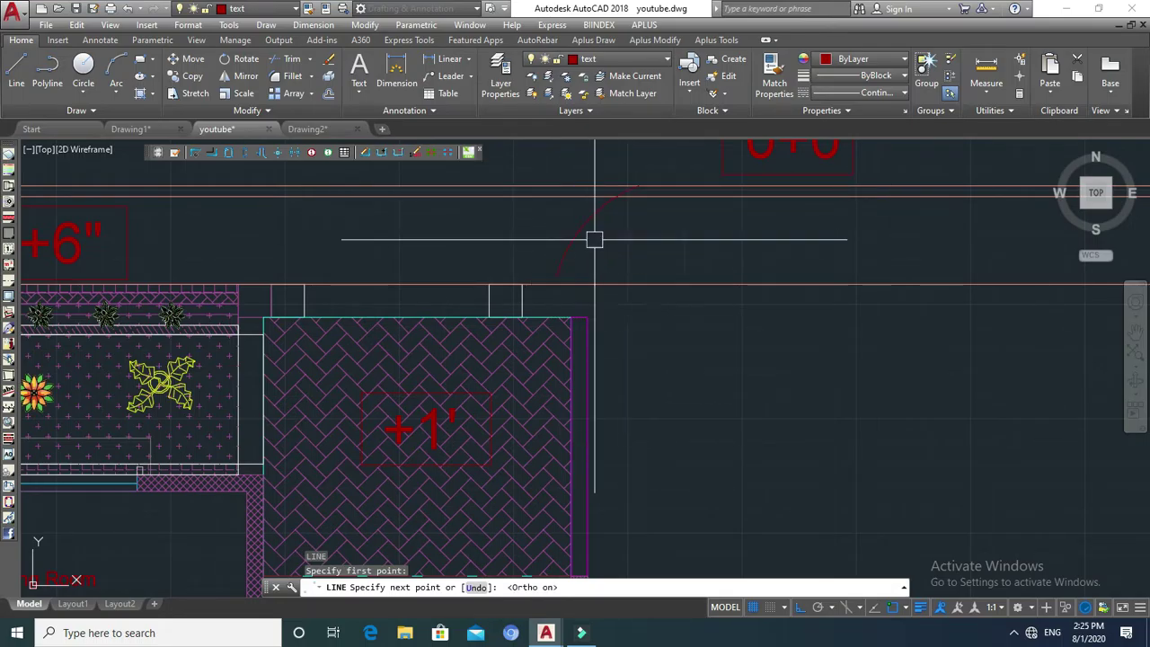
{"action": "key", "text": "Escape"}
{"action": "key", "text": "Escape"}
{"action": "key", "text": "Escape"}
{"action": "scroll", "coordinate": [619, 272], "scroll_direction": "up", "scroll_amount": 2}
{"action": "scroll", "coordinate": [619, 273], "scroll_direction": "up", "scroll_amount": 2}
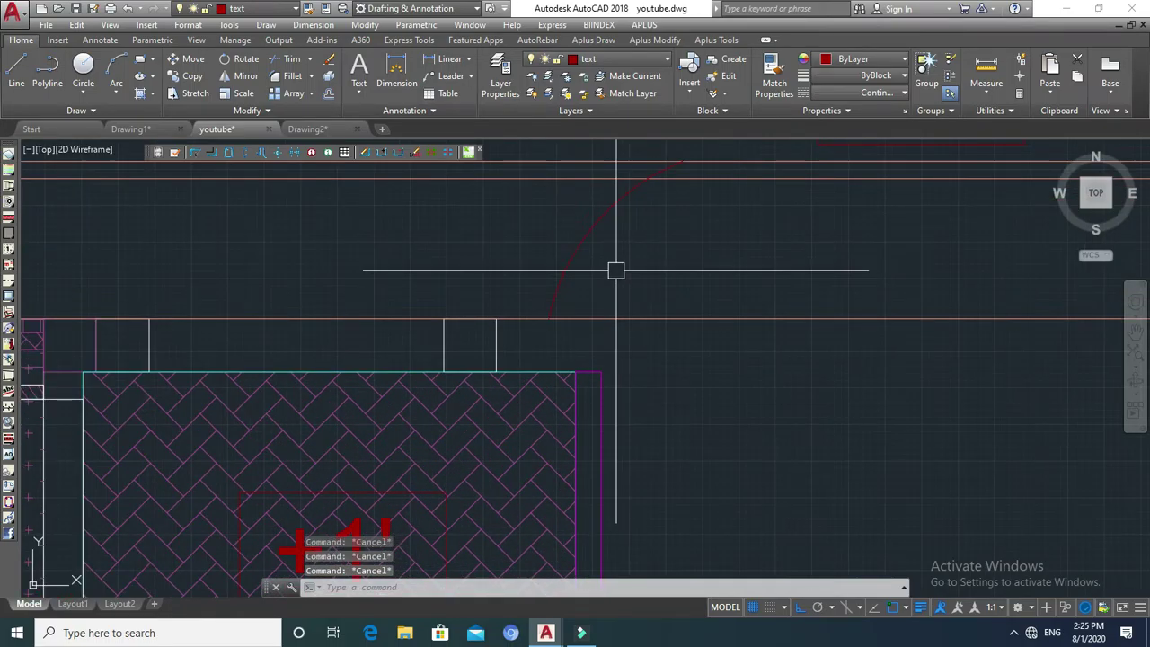
{"action": "key", "text": "m"}
{"action": "key", "text": "Return"}
{"action": "key", "text": "Escape"}
Select and erase the old door-swing arc.
{"action": "left_click", "coordinate": [629, 239]}
{"action": "left_click", "coordinate": [542, 254]}
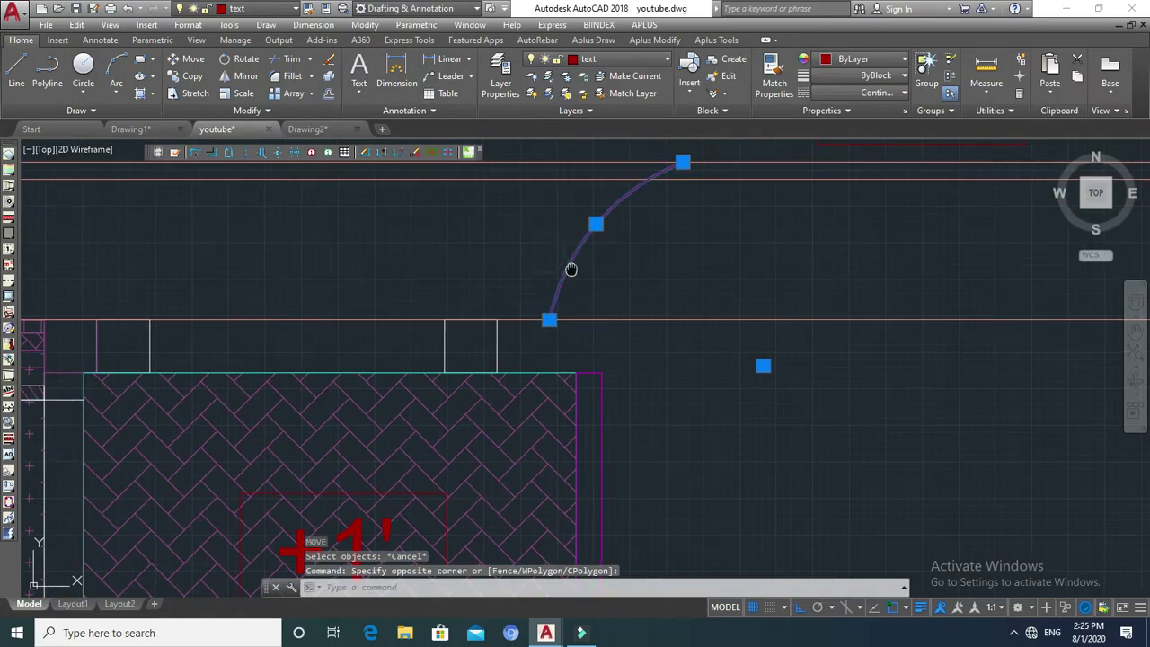
{"action": "middle_click_drag", "start_coordinate": [566, 261], "coordinate": [611, 312]}
{"action": "type", "text": "e"}
{"action": "key", "text": "Return"}
{"action": "key", "text": "Escape"}
Draw a three-point arc from the right door post up to the wall line.
{"action": "type", "text": "ar"}
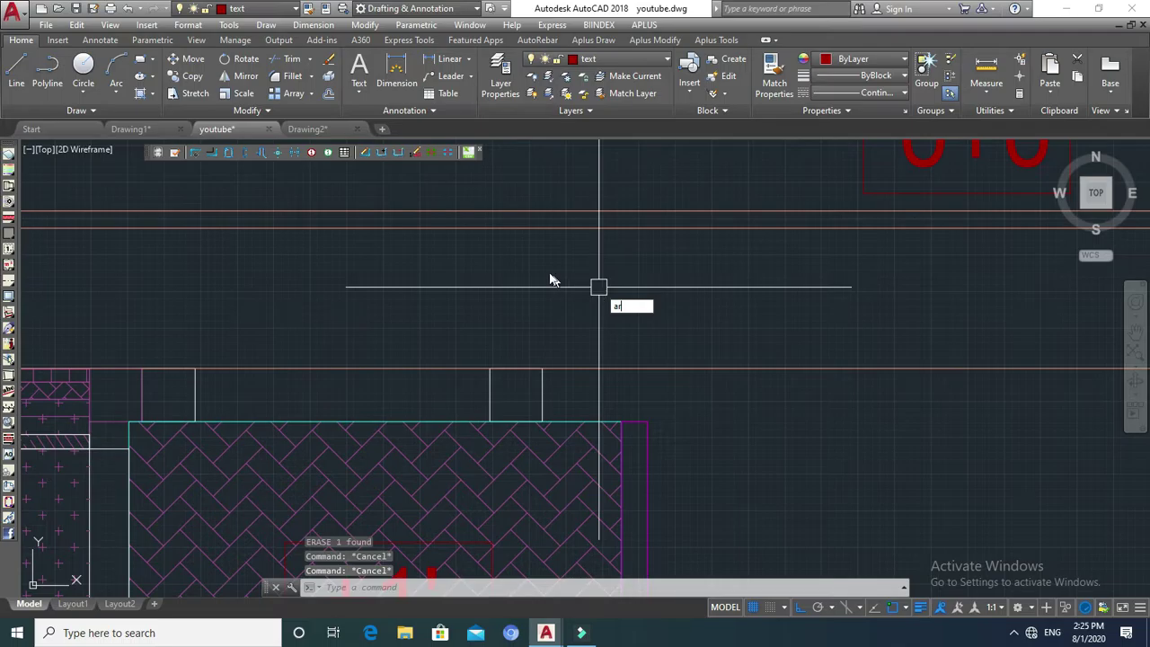
{"action": "key", "text": "Return"}
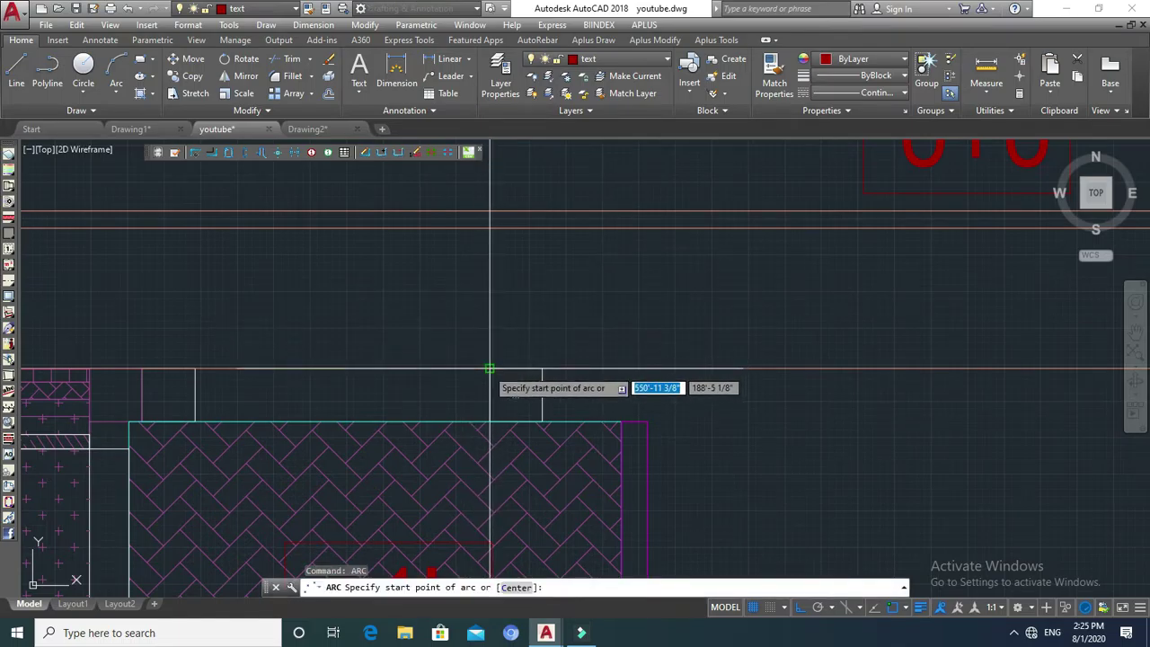
{"action": "left_click", "coordinate": [490, 367]}
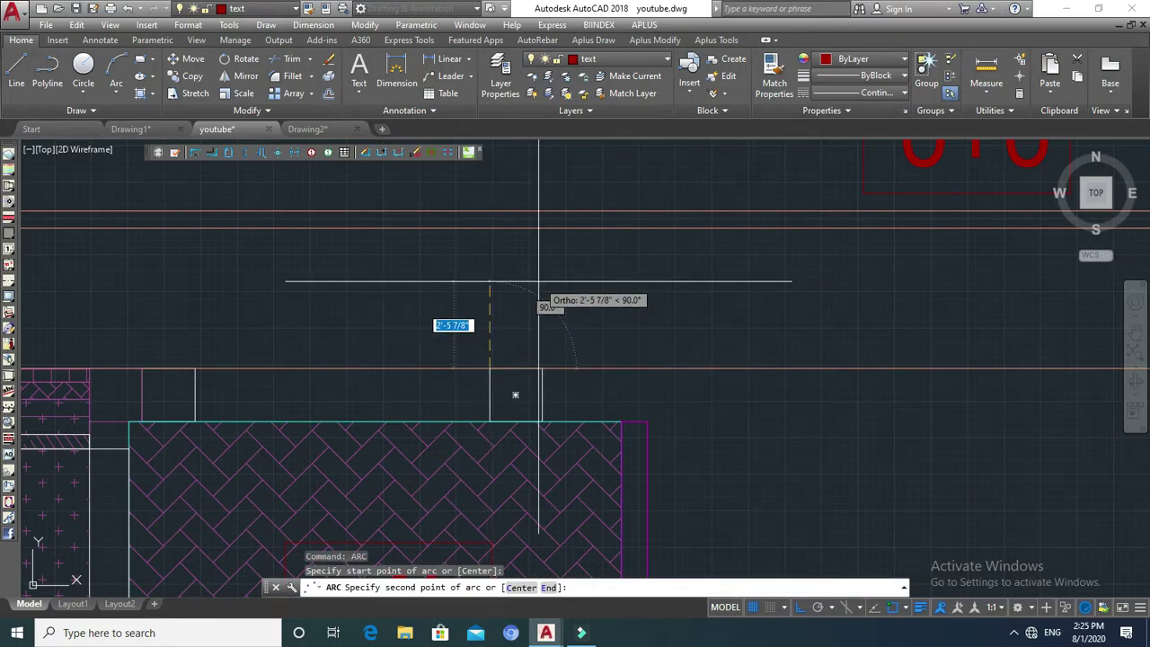
{"action": "key", "text": "F8"}
{"action": "left_click", "coordinate": [543, 275]}
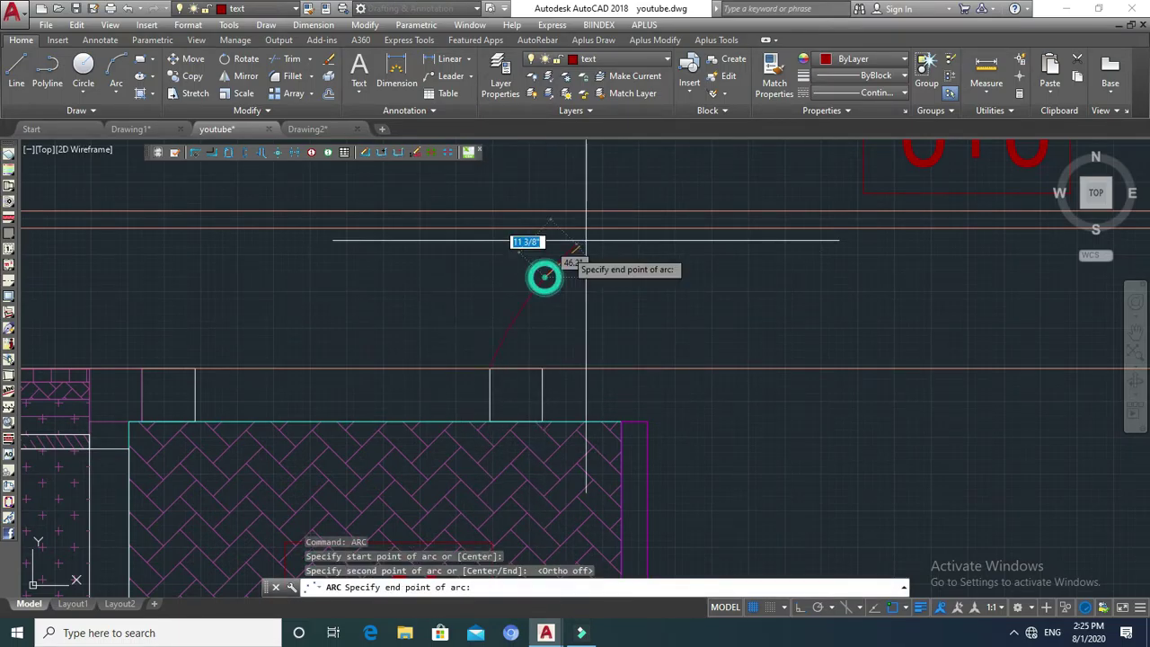
{"action": "left_click", "coordinate": [633, 212]}
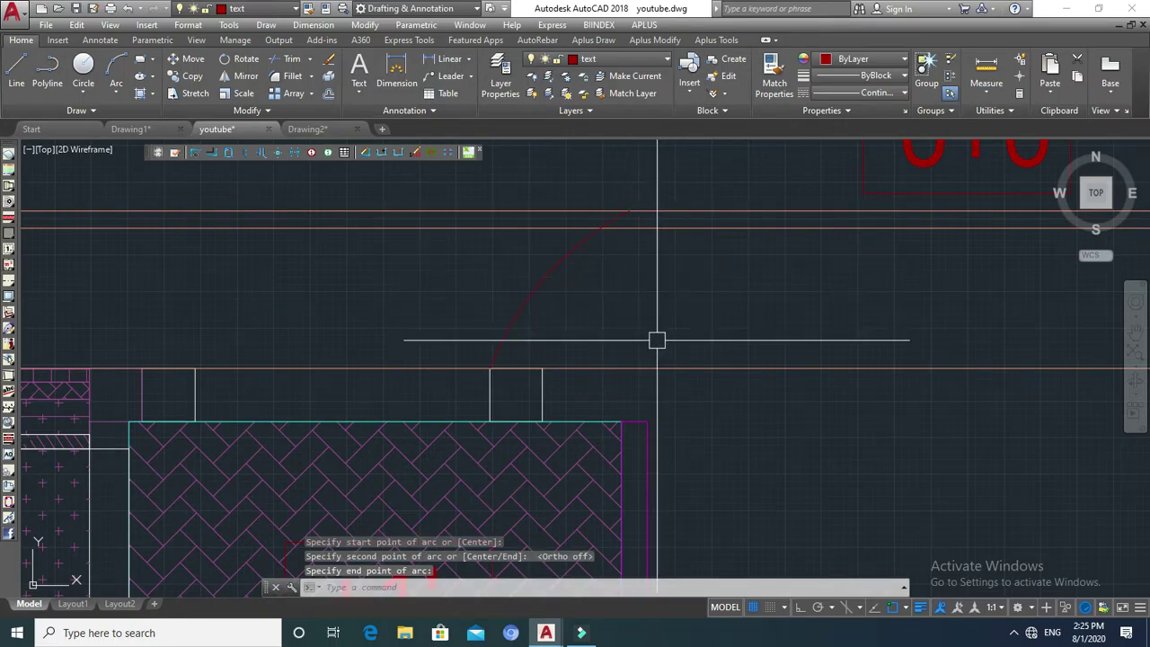
{"action": "key", "text": "Escape"}
Draw a vertical line from the floor corner up to the wall.
{"action": "type", "text": "l"}
{"action": "key", "text": "Return"}
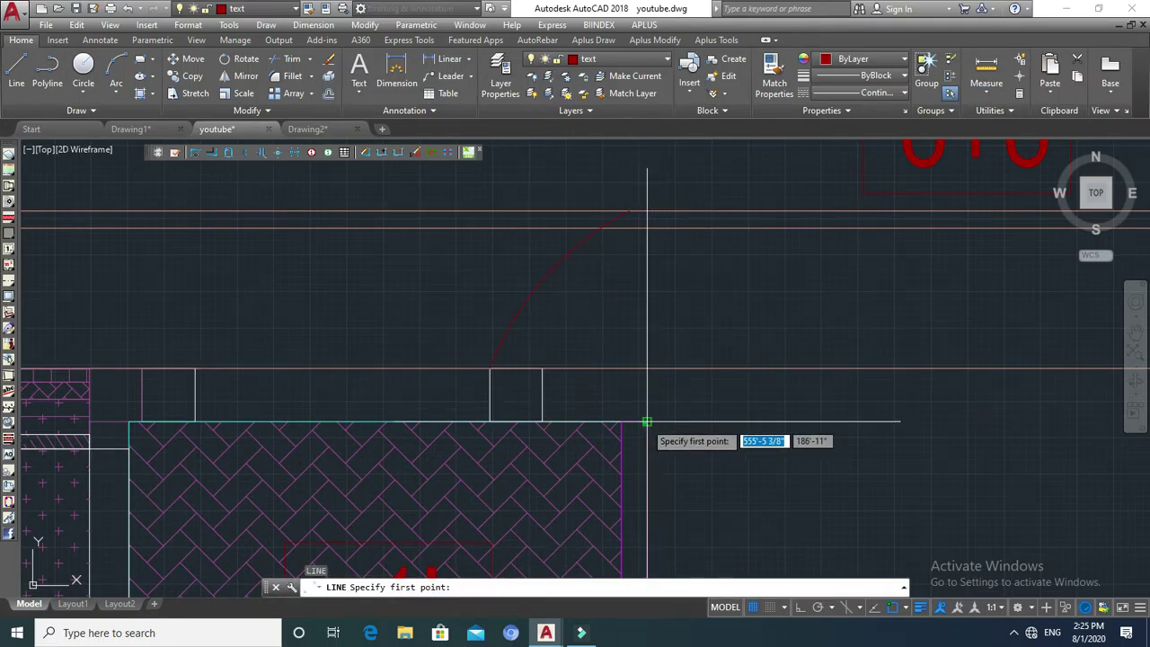
{"action": "left_click", "coordinate": [646, 421]}
{"action": "left_click", "coordinate": [652, 190]}
{"action": "key", "text": "Return"}
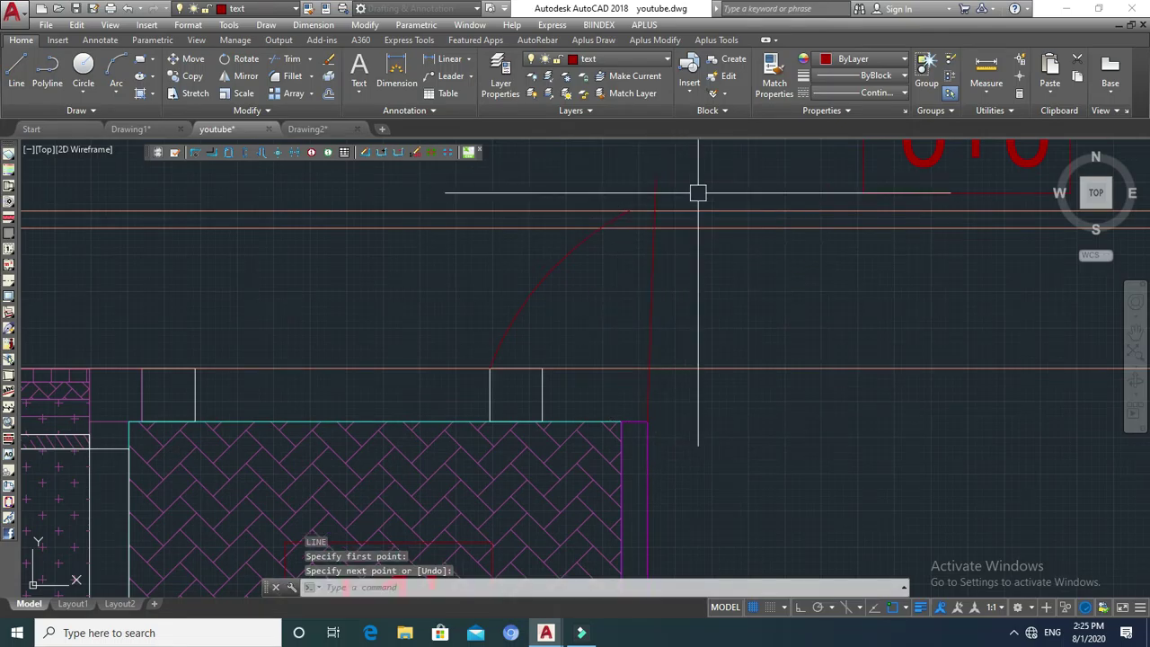
Check the new arc's top endpoint grip, then deselect the arc.
{"action": "left_click", "coordinate": [593, 240]}
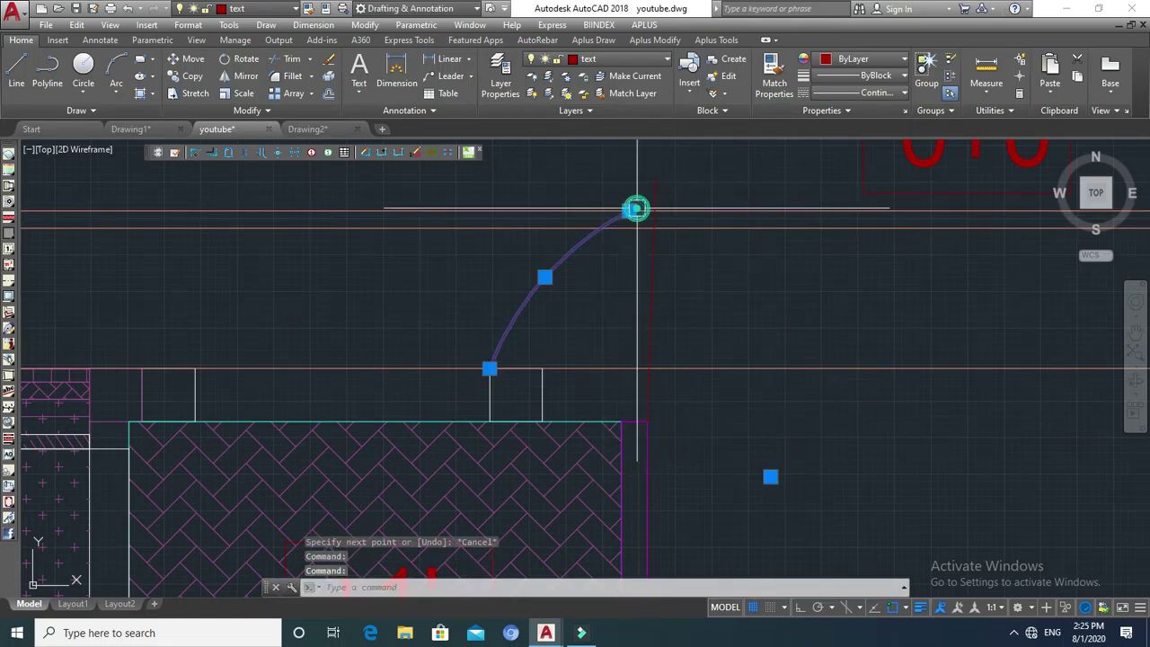
{"action": "left_click", "coordinate": [627, 211]}
{"action": "key", "text": "Escape"}
{"action": "key", "text": "Escape"}
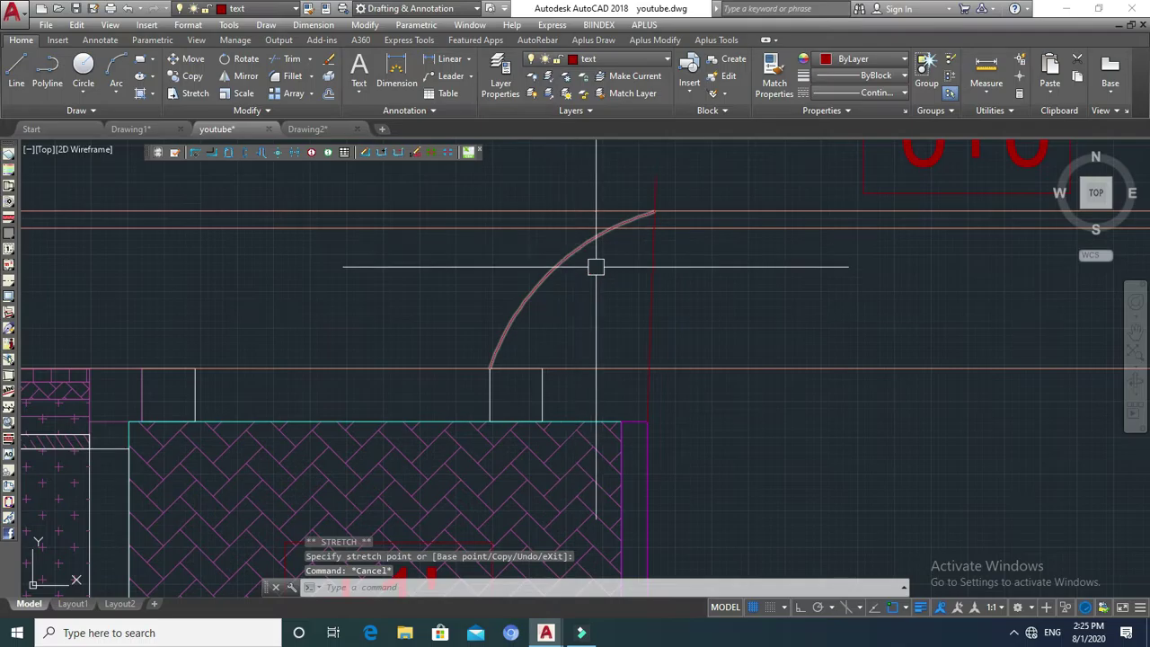
{"action": "scroll", "coordinate": [896, 243], "scroll_direction": "down", "scroll_amount": 2}
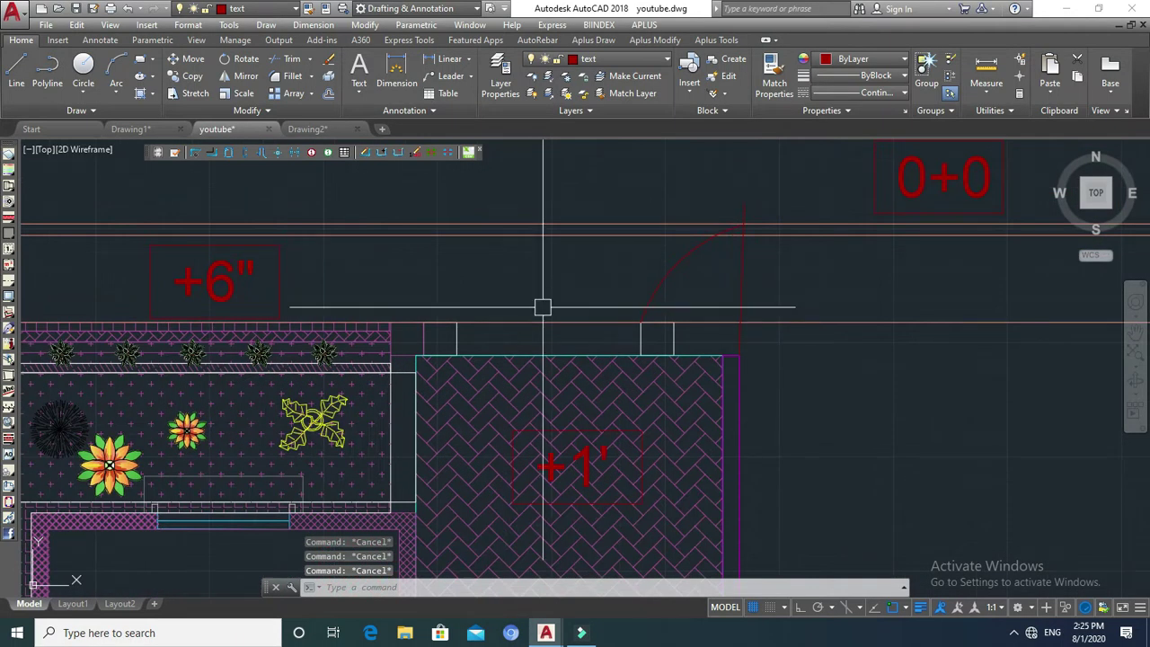
{"action": "type", "text": "mi"}
{"action": "key", "text": "Return"}
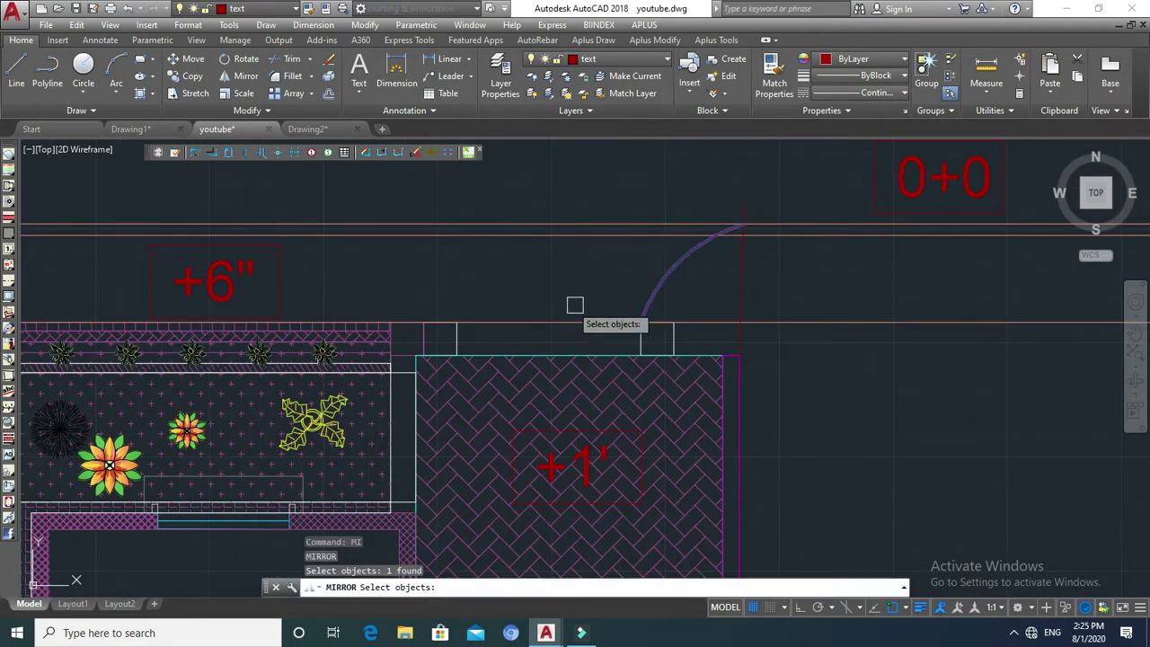
Abandon a first mirror attempt and a stray line at the door opening.
{"action": "key", "text": "Return"}
{"action": "left_click", "coordinate": [568, 354]}
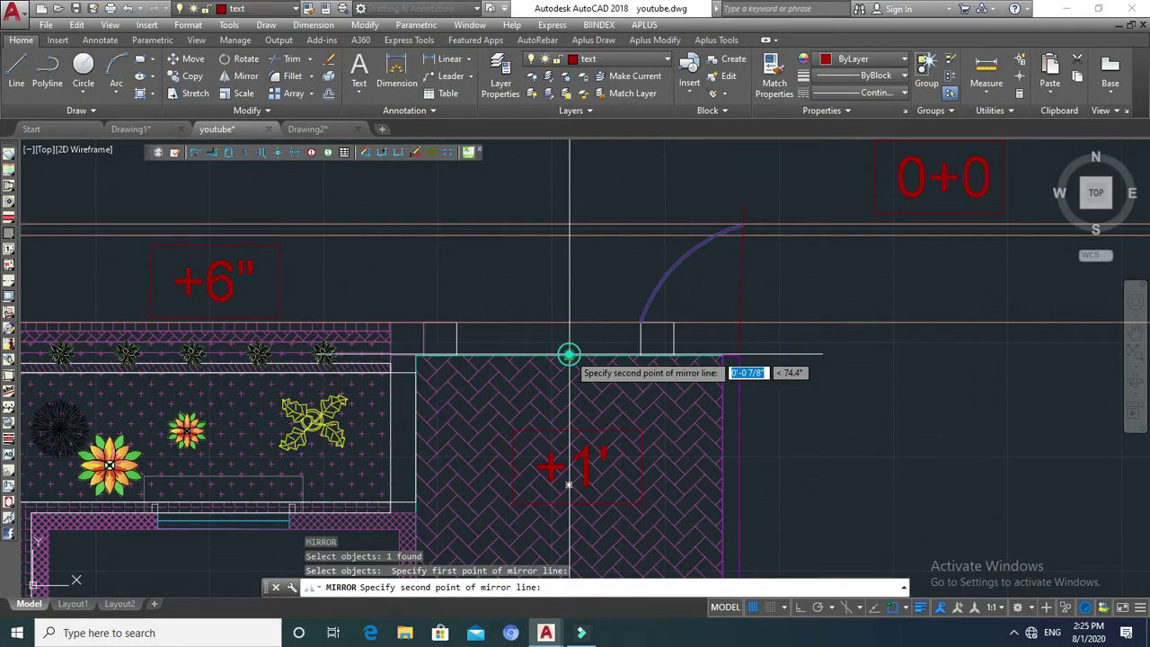
{"action": "key", "text": "Escape"}
{"action": "key", "text": "Escape"}
{"action": "key", "text": "Escape"}
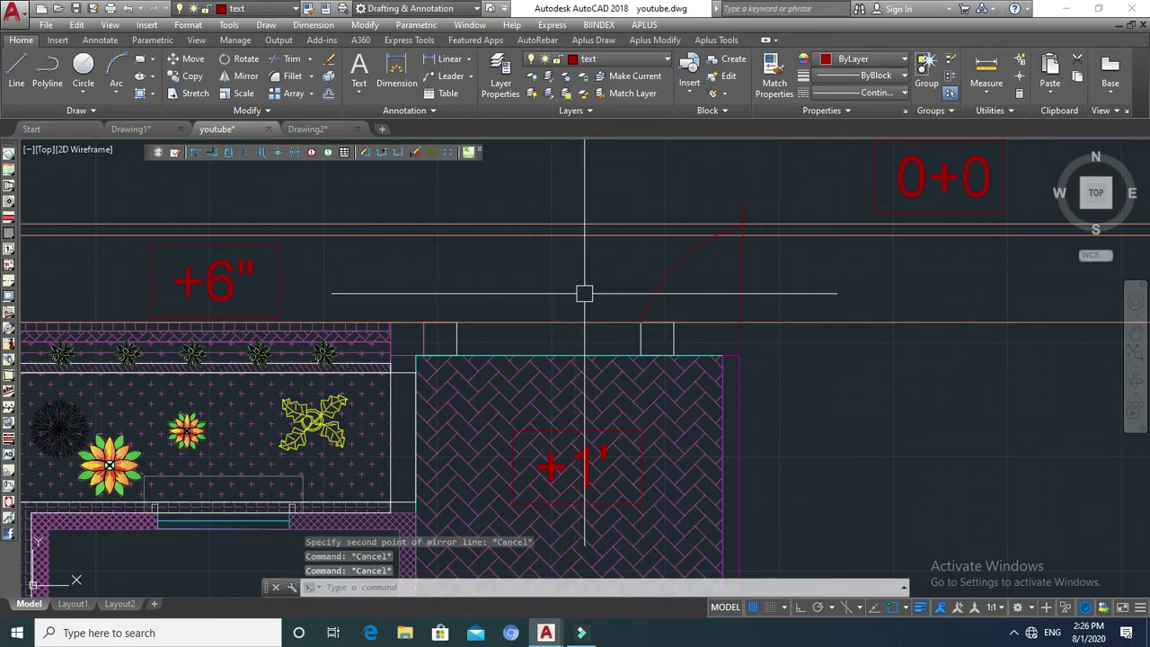
{"action": "key", "text": "Return"}
{"action": "left_click", "coordinate": [641, 322]}
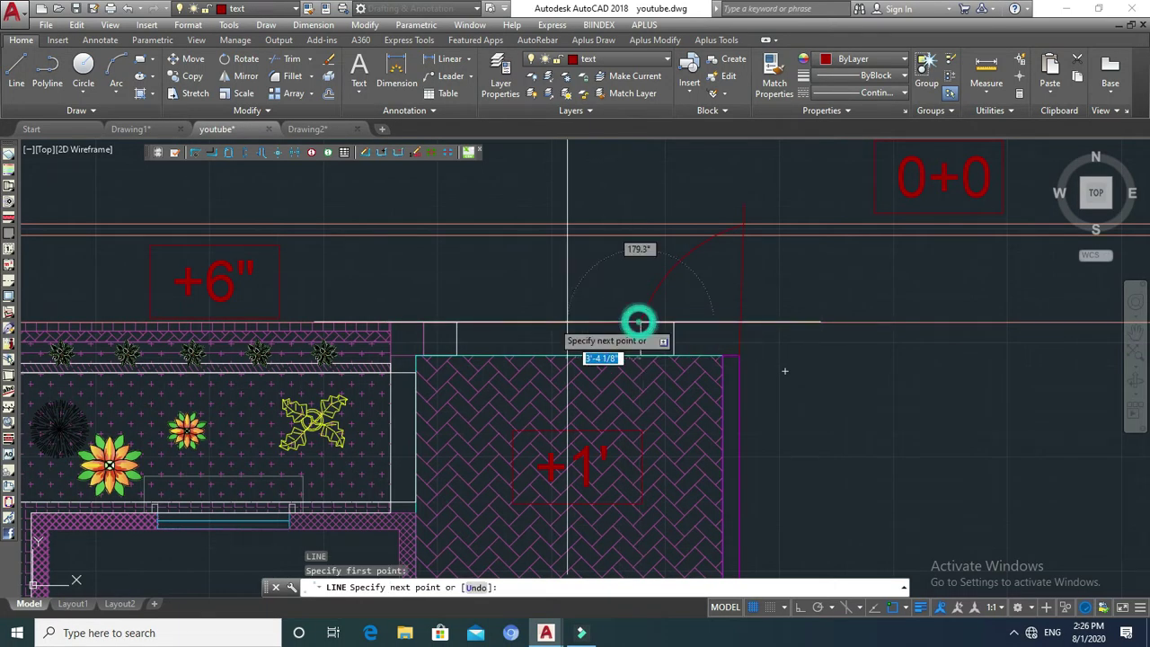
{"action": "key", "text": "Escape"}
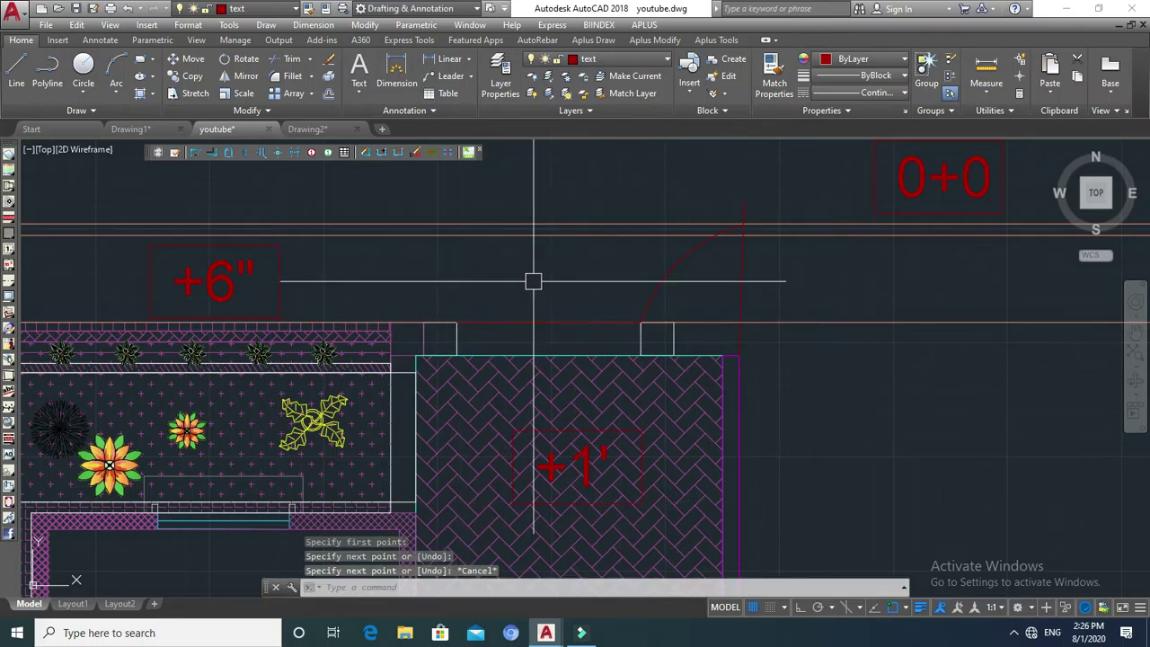
Mirror the door arc about a vertical line through the opening's midpoint, keeping the original.
{"action": "type", "text": "mi"}
{"action": "key", "text": "Return"}
{"action": "left_click", "coordinate": [680, 254]}
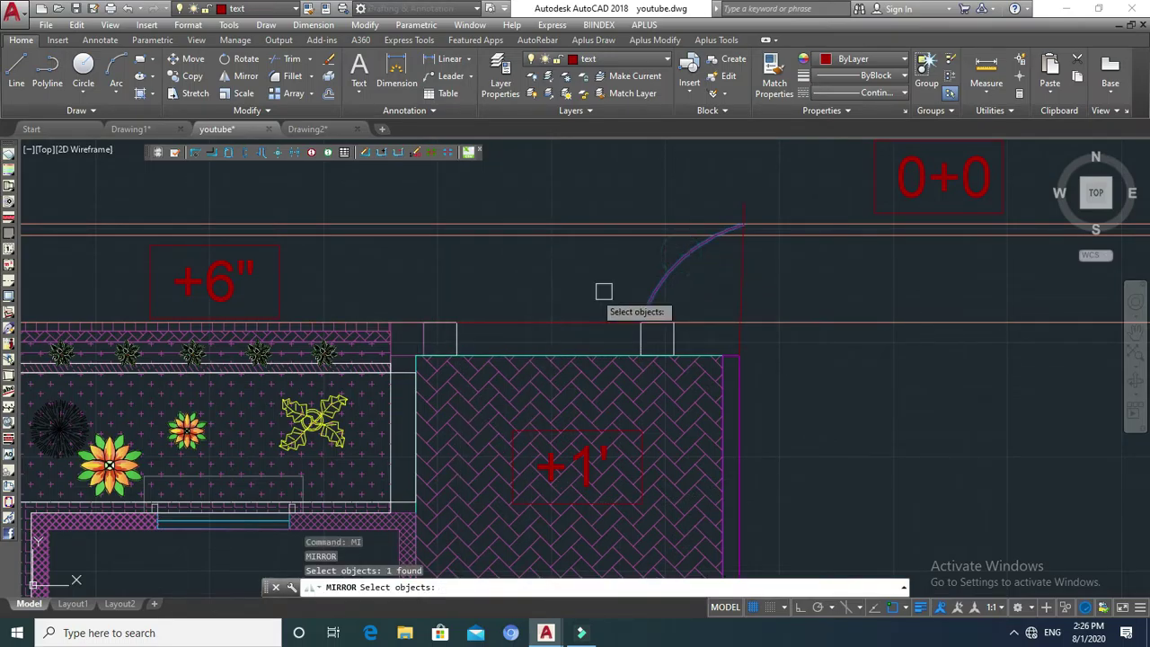
{"action": "key", "text": "Return"}
{"action": "left_click", "coordinate": [549, 323]}
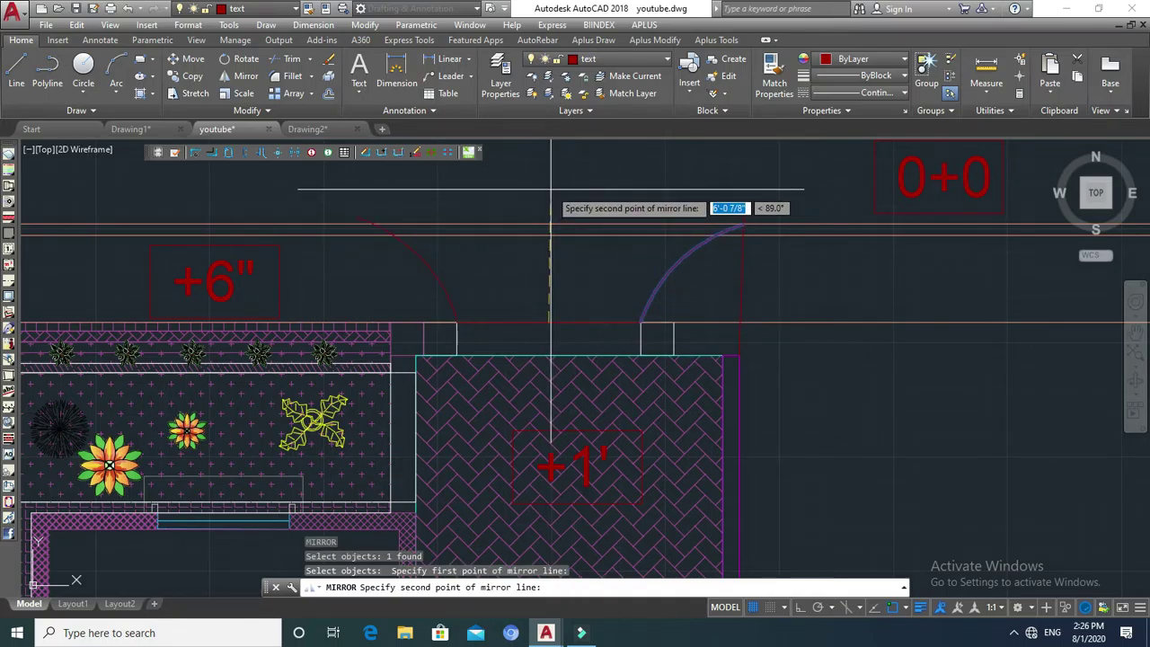
{"action": "left_click", "coordinate": [549, 188]}
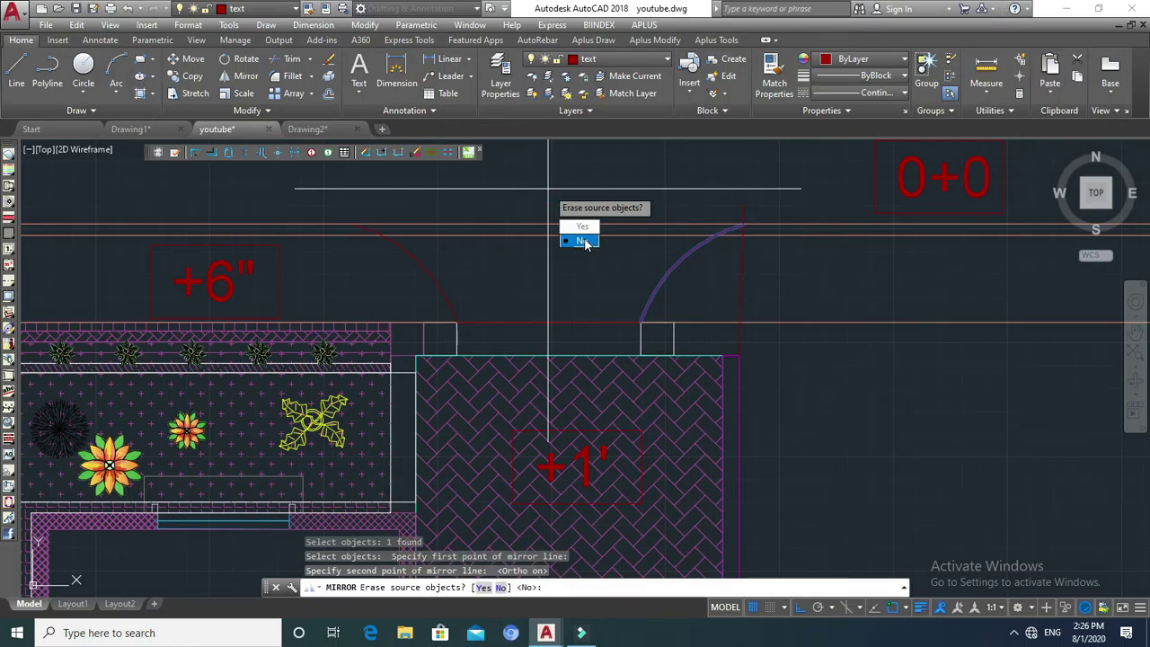
{"action": "left_click", "coordinate": [585, 242]}
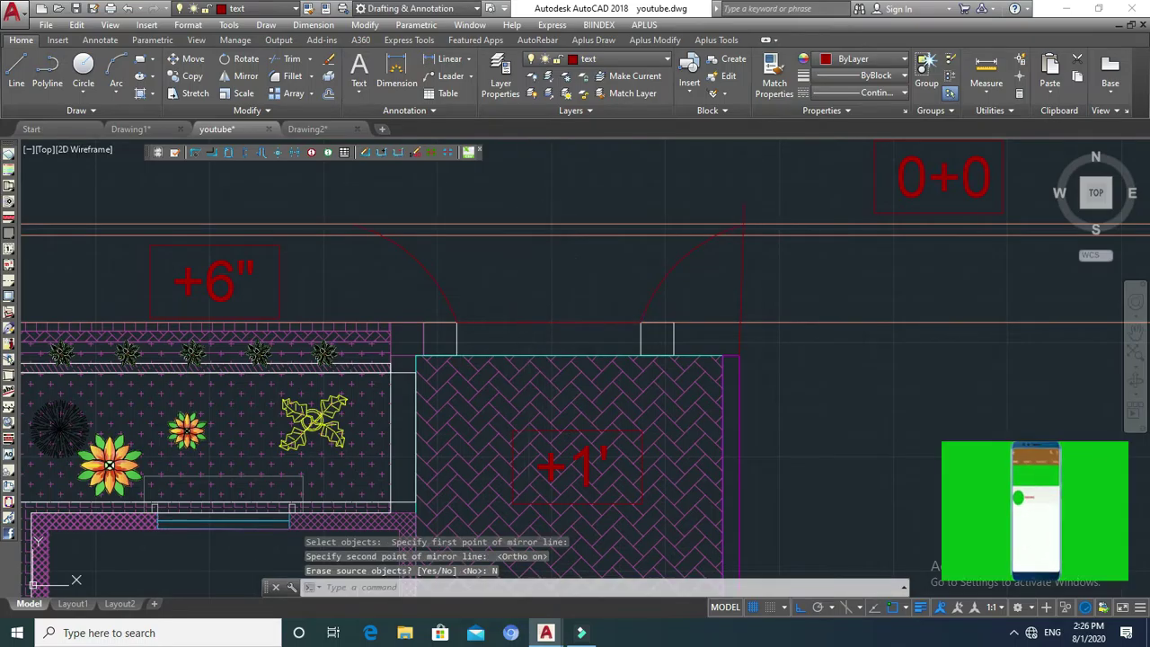
{"action": "key", "text": "Escape"}
{"action": "key", "text": "Escape"}
{"action": "type", "text": "tr"}
{"action": "key", "text": "Return"}
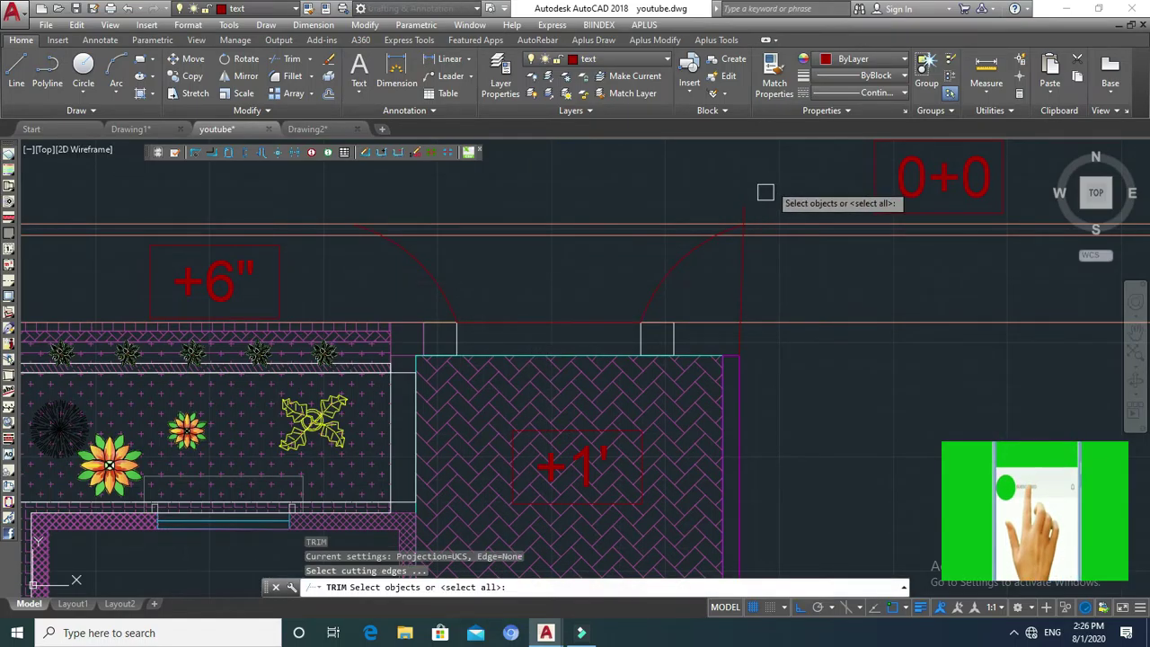
Trim away the wall lines lying between the front entrance arcs.
{"action": "left_click", "coordinate": [778, 201]}
{"action": "left_click", "coordinate": [381, 275]}
{"action": "key", "text": "Return"}
{"action": "left_click", "coordinate": [533, 203]}
{"action": "left_click", "coordinate": [520, 253]}
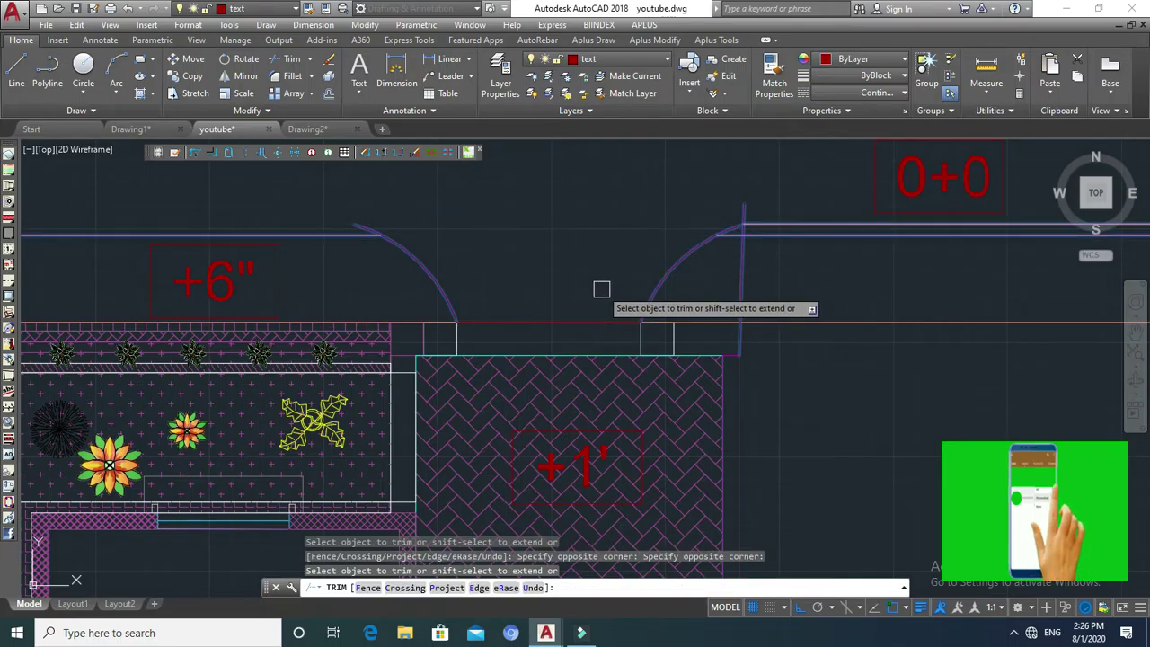
{"action": "scroll", "coordinate": [620, 291], "scroll_direction": "down", "scroll_amount": 2}
{"action": "scroll", "coordinate": [627, 292], "scroll_direction": "down", "scroll_amount": 2}
{"action": "key", "text": "Escape"}
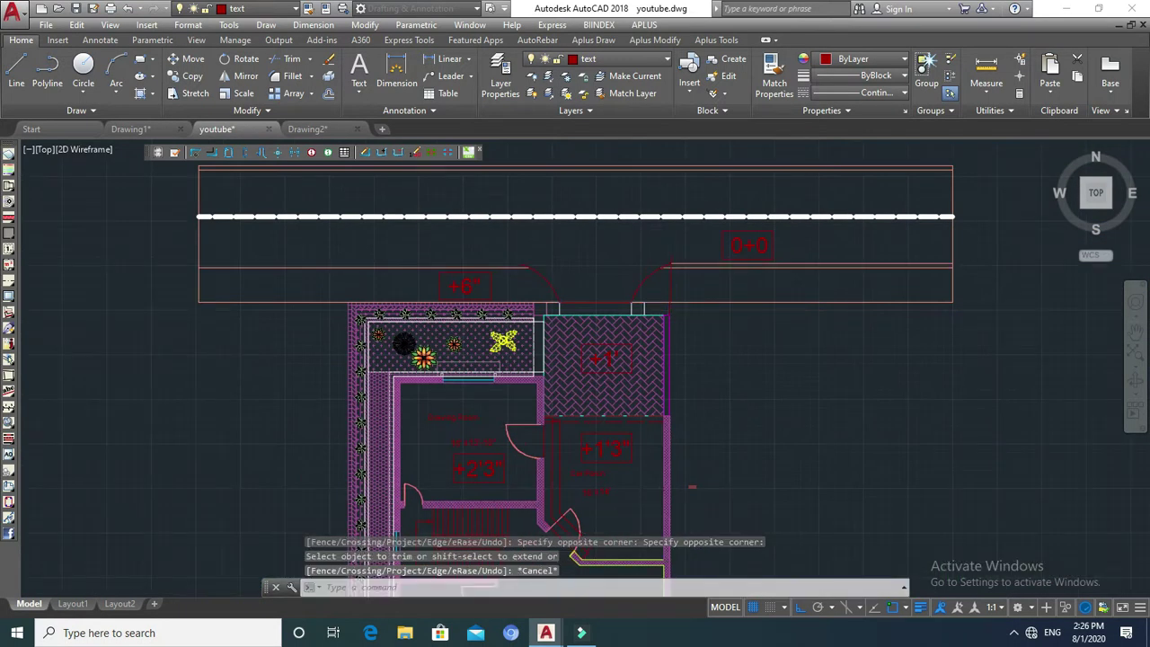
{"action": "scroll", "coordinate": [673, 270], "scroll_direction": "up", "scroll_amount": 2}
{"action": "scroll", "coordinate": [692, 243], "scroll_direction": "up", "scroll_amount": 4}
Delete the leftover vertical line at the entrance.
{"action": "key", "text": "Escape"}
{"action": "key", "text": "Escape"}
{"action": "left_click", "coordinate": [696, 230]}
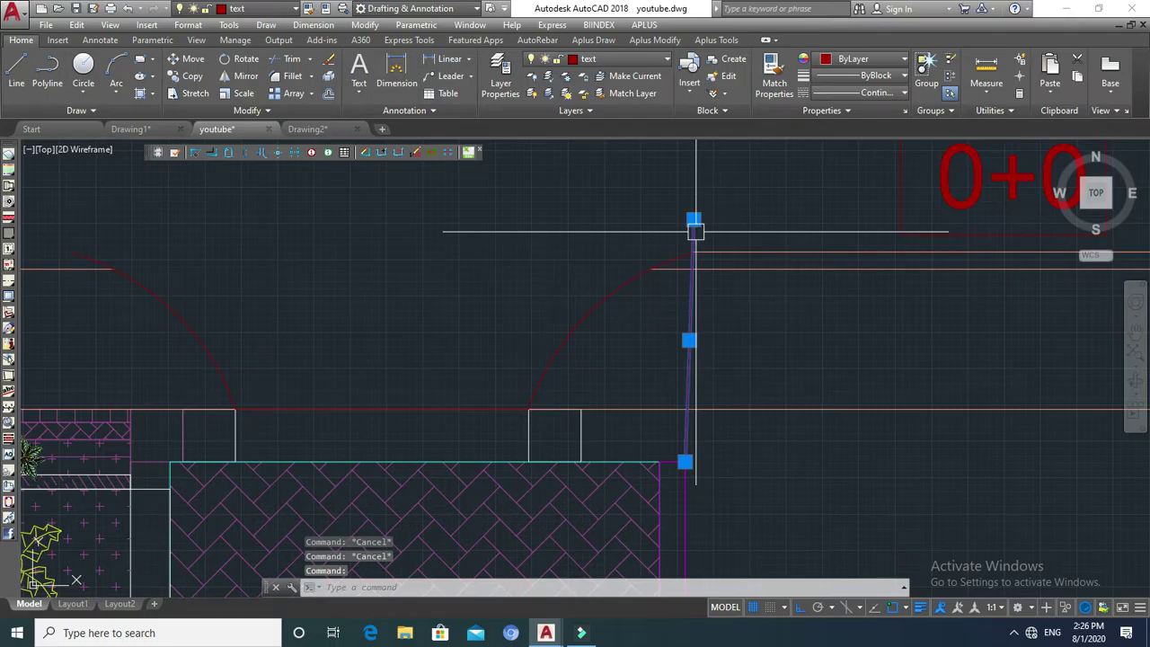
{"action": "key", "text": "Delete"}
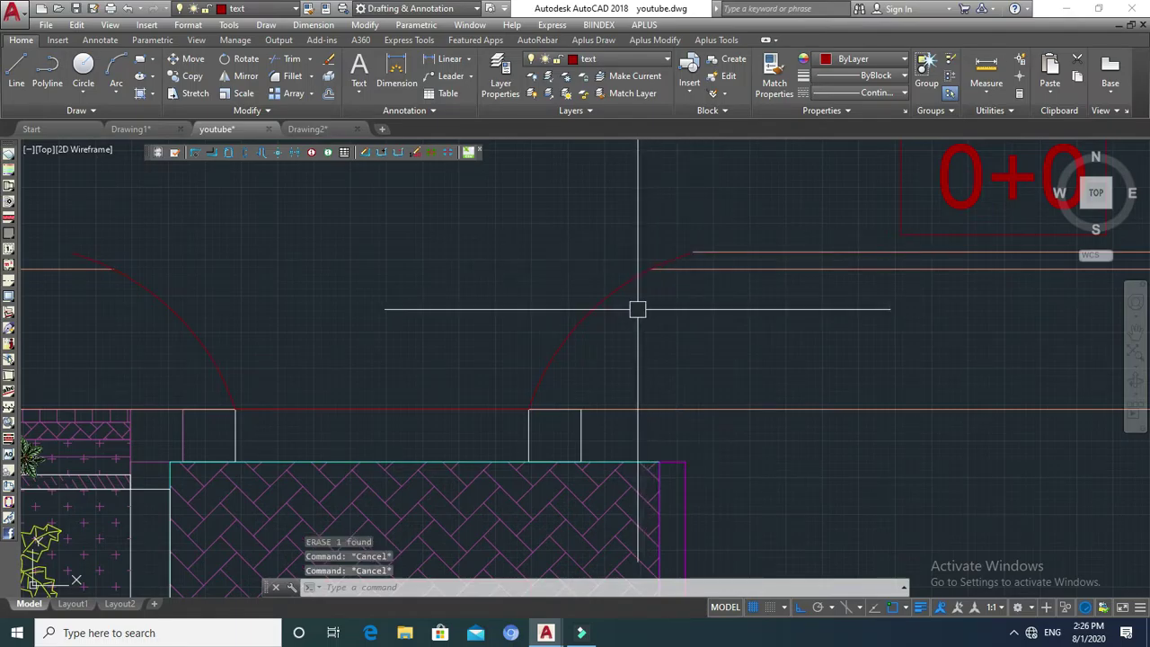
Offset the right door arc outward by a distance picked at the line end.
{"action": "type", "text": "o"}
{"action": "key", "text": "Return"}
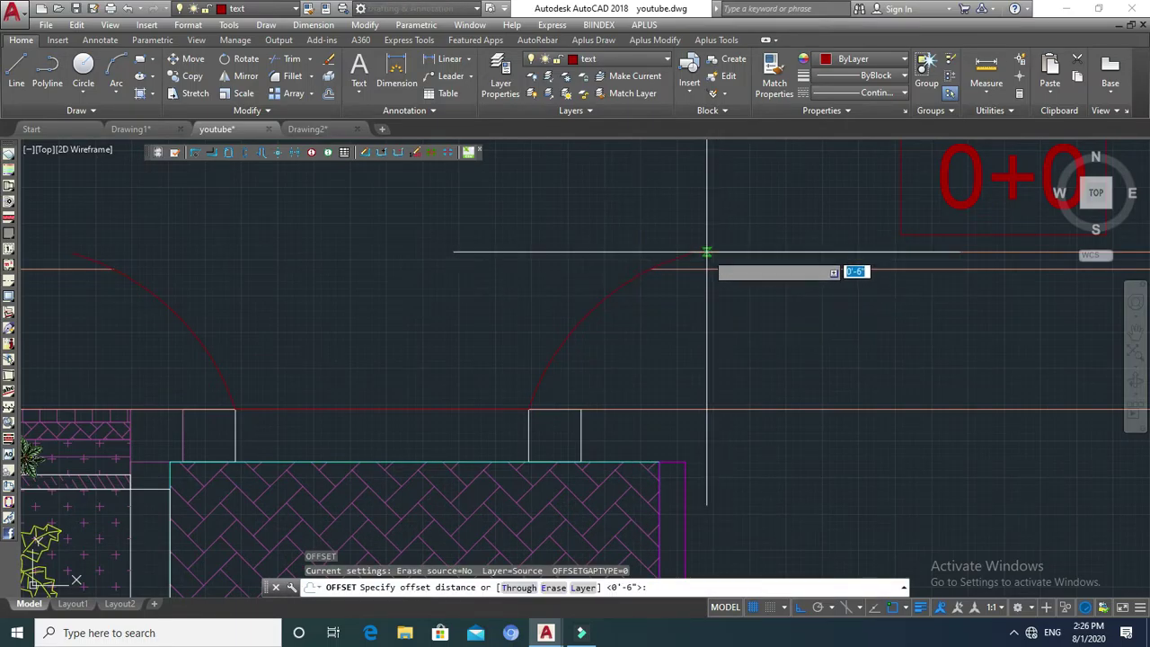
{"action": "left_click", "coordinate": [695, 258]}
{"action": "left_click", "coordinate": [694, 255]}
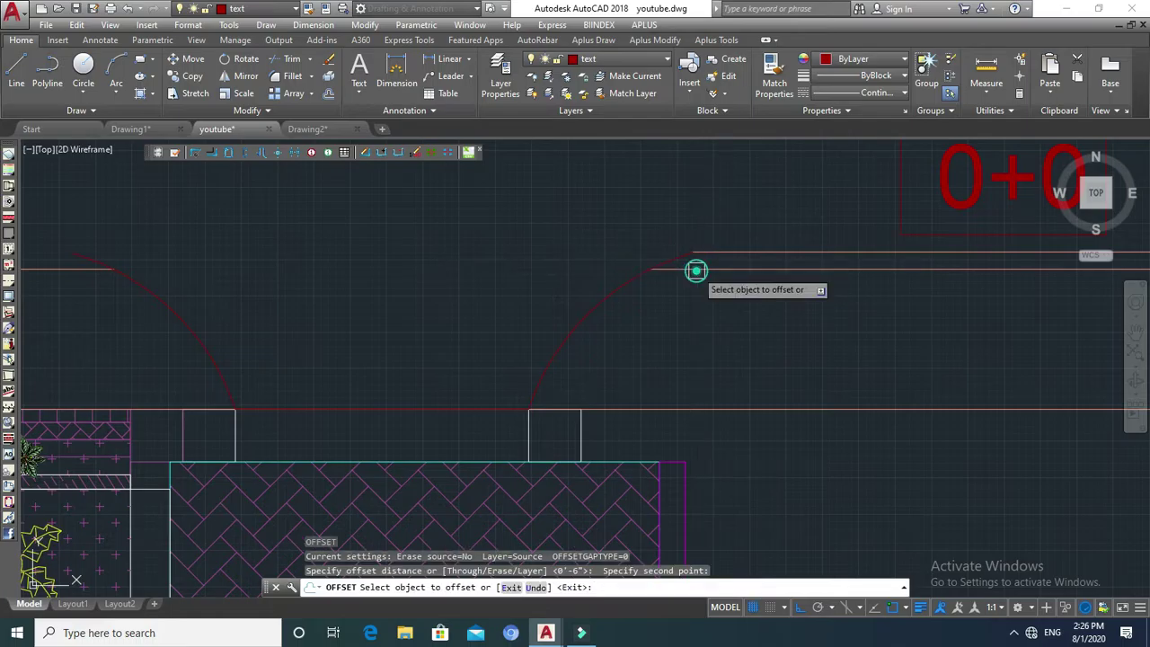
{"action": "left_click", "coordinate": [609, 303]}
{"action": "left_click", "coordinate": [644, 311]}
{"action": "scroll", "coordinate": [645, 335], "scroll_direction": "down", "scroll_amount": 1}
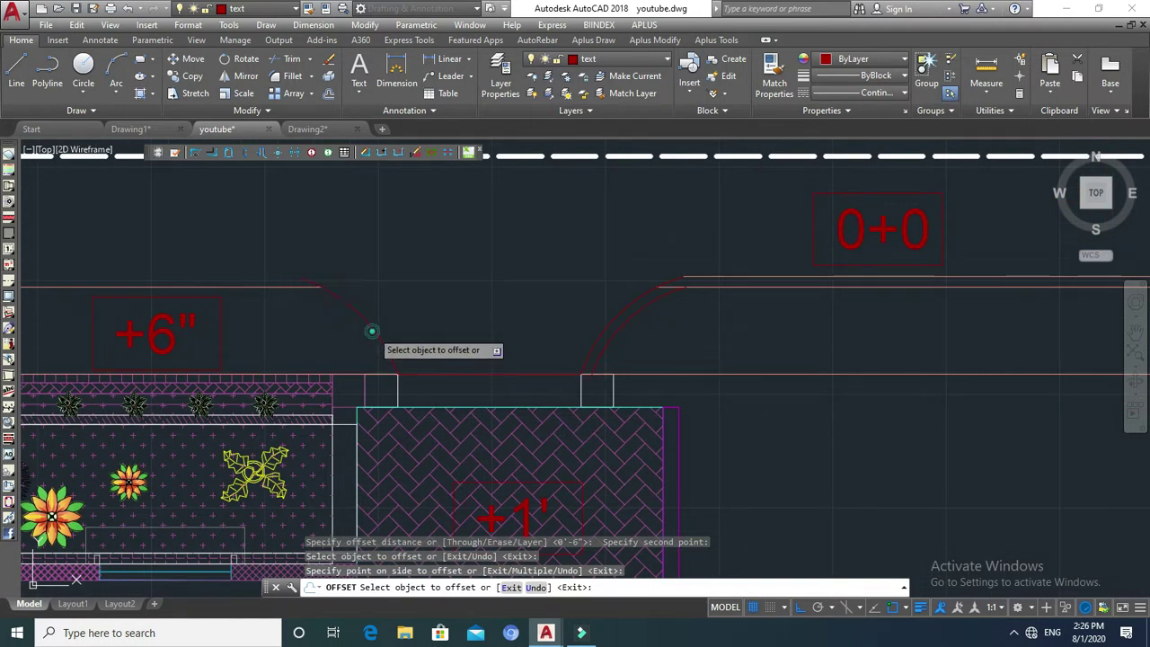
Offset the left door arc outward and the wall line upward by the same distance.
{"action": "left_click", "coordinate": [372, 331]}
{"action": "left_click", "coordinate": [269, 272]}
{"action": "left_click", "coordinate": [267, 288]}
{"action": "left_click", "coordinate": [270, 260]}
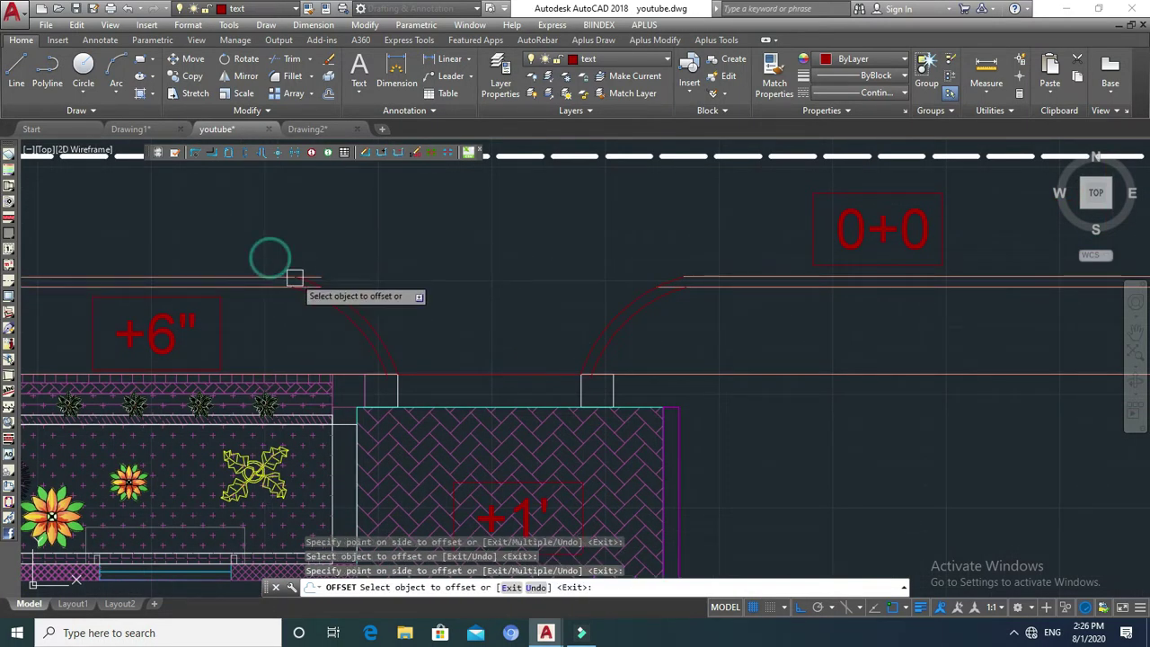
{"action": "key", "text": "Escape"}
{"action": "scroll", "coordinate": [306, 276], "scroll_direction": "up", "scroll_amount": 3}
{"action": "scroll", "coordinate": [350, 275], "scroll_direction": "down", "scroll_amount": 1}
{"action": "scroll", "coordinate": [370, 273], "scroll_direction": "up", "scroll_amount": 1}
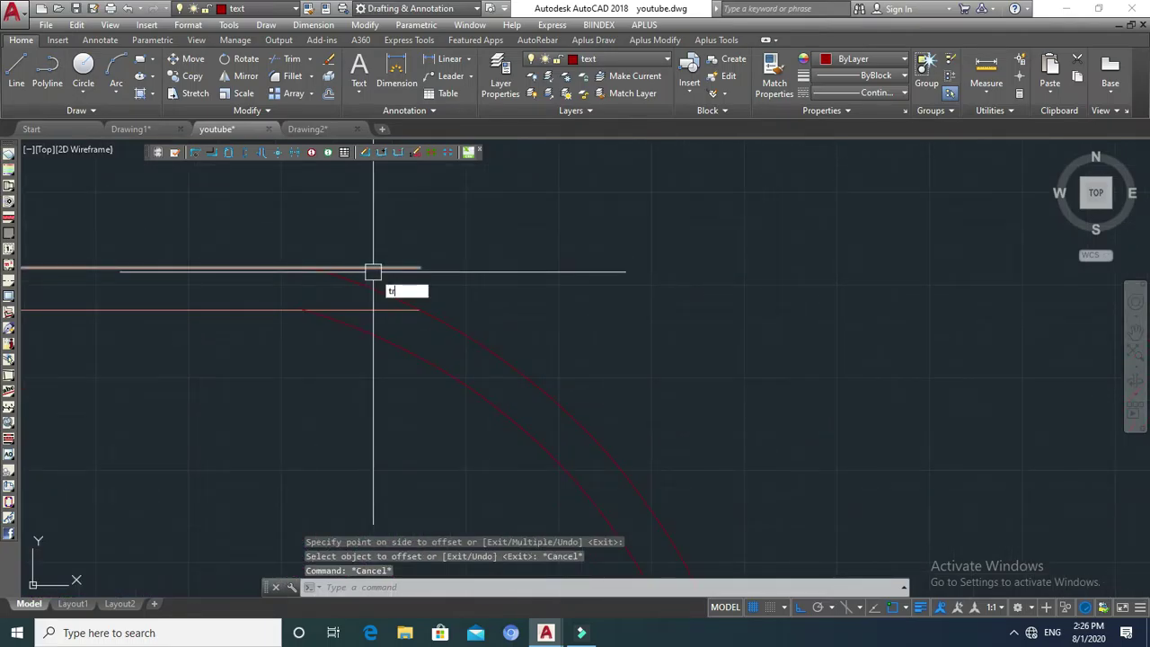
Trim the line ends that extend past the left entrance arc.
{"action": "key", "text": "Return"}
{"action": "left_click", "coordinate": [452, 206]}
{"action": "left_click", "coordinate": [257, 354]}
{"action": "key", "text": "Return"}
{"action": "left_click", "coordinate": [364, 301]}
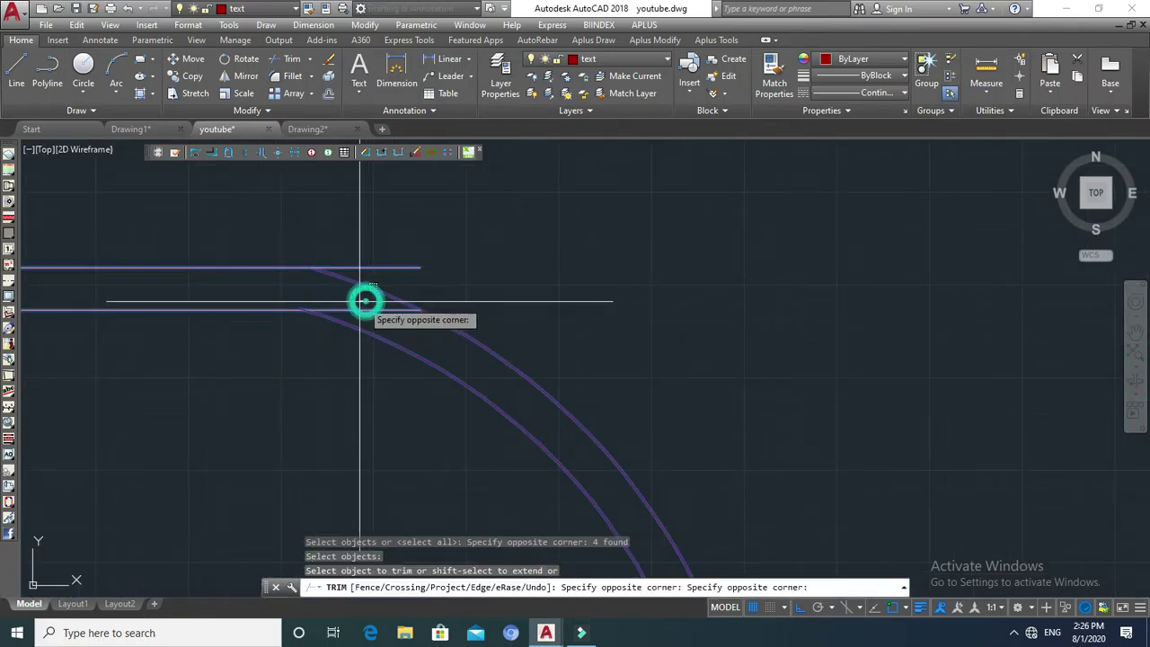
{"action": "left_click", "coordinate": [353, 312]}
{"action": "left_click", "coordinate": [375, 266]}
{"action": "scroll", "coordinate": [490, 410], "scroll_direction": "up", "scroll_amount": 5}
{"action": "key", "text": "Escape"}
Attempt trimming at the right-hand entrance arcs using them as cutting edges, then cancel.
{"action": "key", "text": "space"}
{"action": "left_click", "coordinate": [573, 368]}
{"action": "left_click", "coordinate": [457, 429]}
{"action": "scroll", "coordinate": [458, 428], "scroll_direction": "down", "scroll_amount": 2}
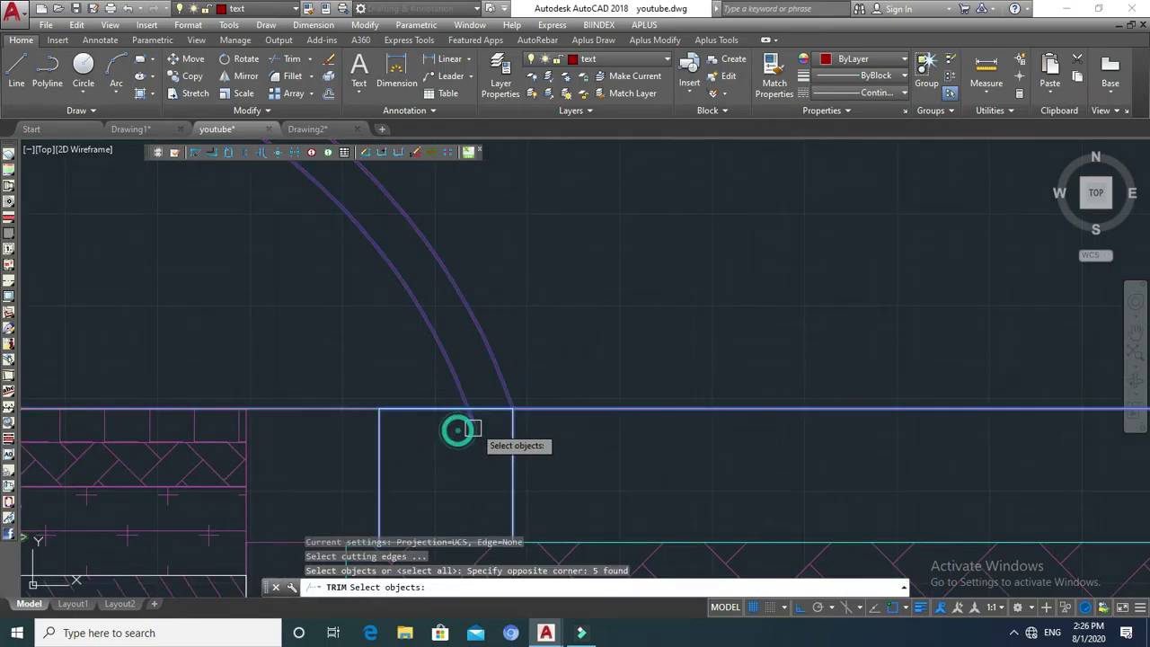
{"action": "key", "text": "space"}
{"action": "scroll", "coordinate": [472, 416], "scroll_direction": "down", "scroll_amount": 2}
{"action": "scroll", "coordinate": [446, 454], "scroll_direction": "down", "scroll_amount": 2}
{"action": "key", "text": "Escape"}
{"action": "key", "text": "space"}
{"action": "left_click", "coordinate": [776, 309]}
{"action": "left_click", "coordinate": [717, 346]}
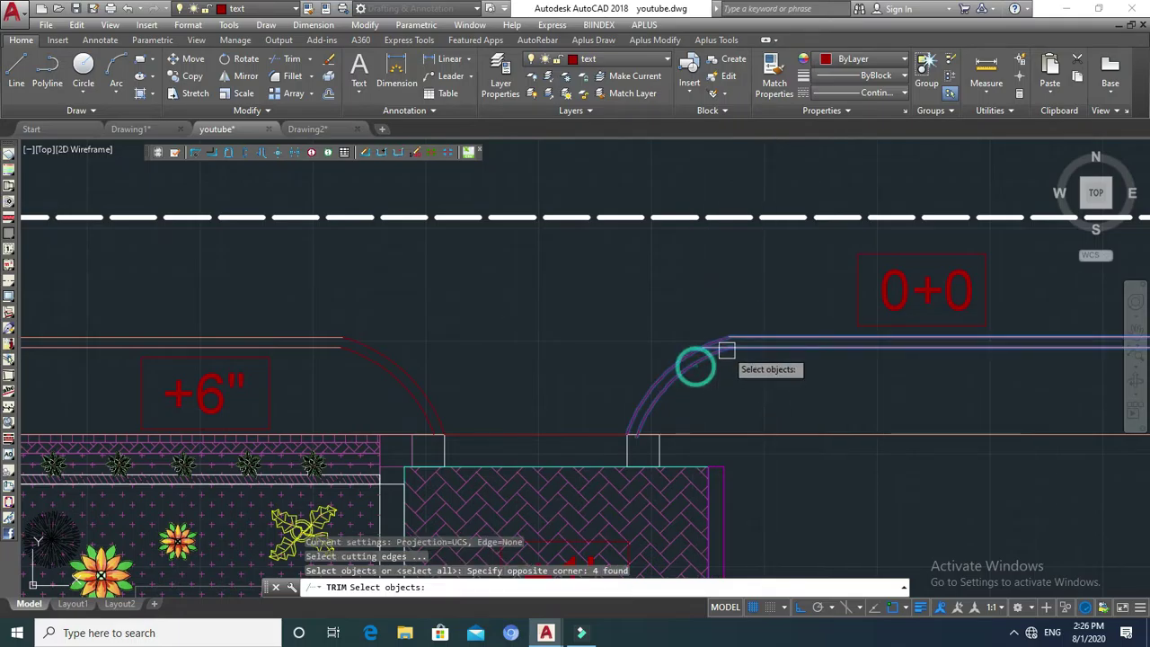
{"action": "scroll", "coordinate": [675, 327], "scroll_direction": "up", "scroll_amount": 5}
{"action": "left_click", "coordinate": [663, 328]}
{"action": "key", "text": "Escape"}
{"action": "key", "text": "Escape"}
Stretch the upper gate-swing arc's end point by its grip onto the road edge line.
{"action": "key", "text": "Escape"}
{"action": "key", "text": "Escape"}
{"action": "left_click", "coordinate": [719, 275]}
{"action": "scroll", "coordinate": [745, 260], "scroll_direction": "up", "scroll_amount": 3}
{"action": "left_click", "coordinate": [757, 256]}
{"action": "key", "text": "Escape"}
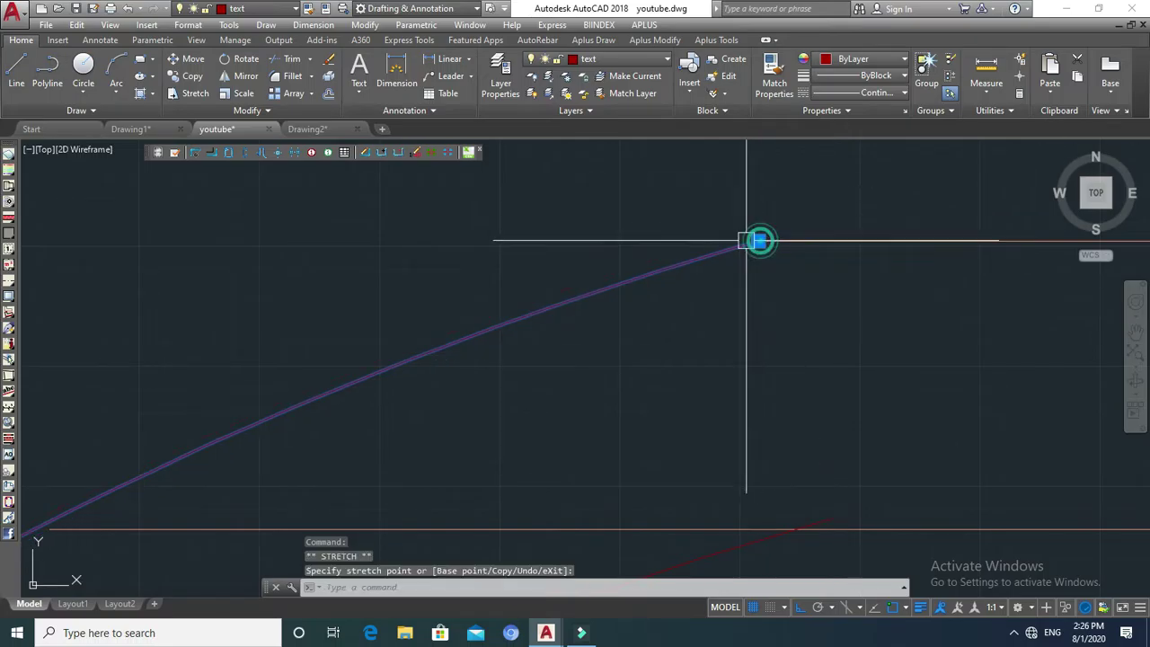
{"action": "key", "text": "Escape"}
{"action": "scroll", "coordinate": [737, 303], "scroll_direction": "down", "scroll_amount": 3}
{"action": "scroll", "coordinate": [722, 319], "scroll_direction": "up", "scroll_amount": 3}
{"action": "key", "text": "Escape"}
{"action": "key", "text": "Escape"}
Start TR with both road lines as cutting edges, then cancel the trim.
{"action": "type", "text": "tr"}
{"action": "key", "text": "Return"}
{"action": "left_click", "coordinate": [836, 248]}
{"action": "left_click", "coordinate": [727, 332]}
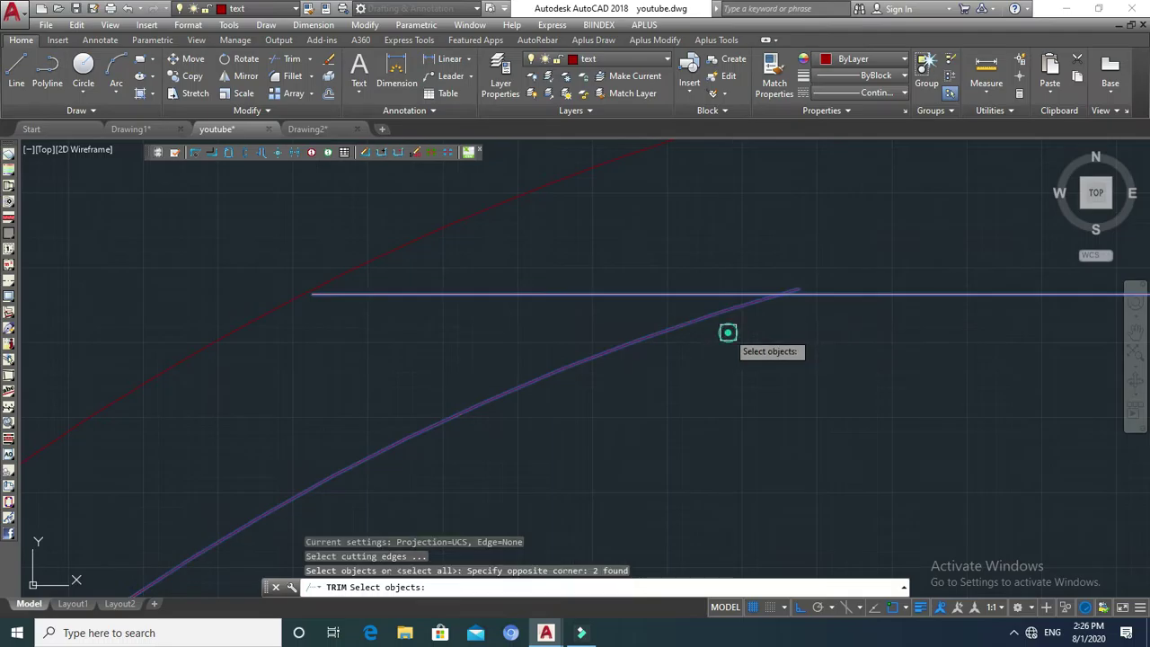
{"action": "key", "text": "Return"}
{"action": "key", "text": "Escape"}
{"action": "scroll", "coordinate": [714, 299], "scroll_direction": "down", "scroll_amount": 3}
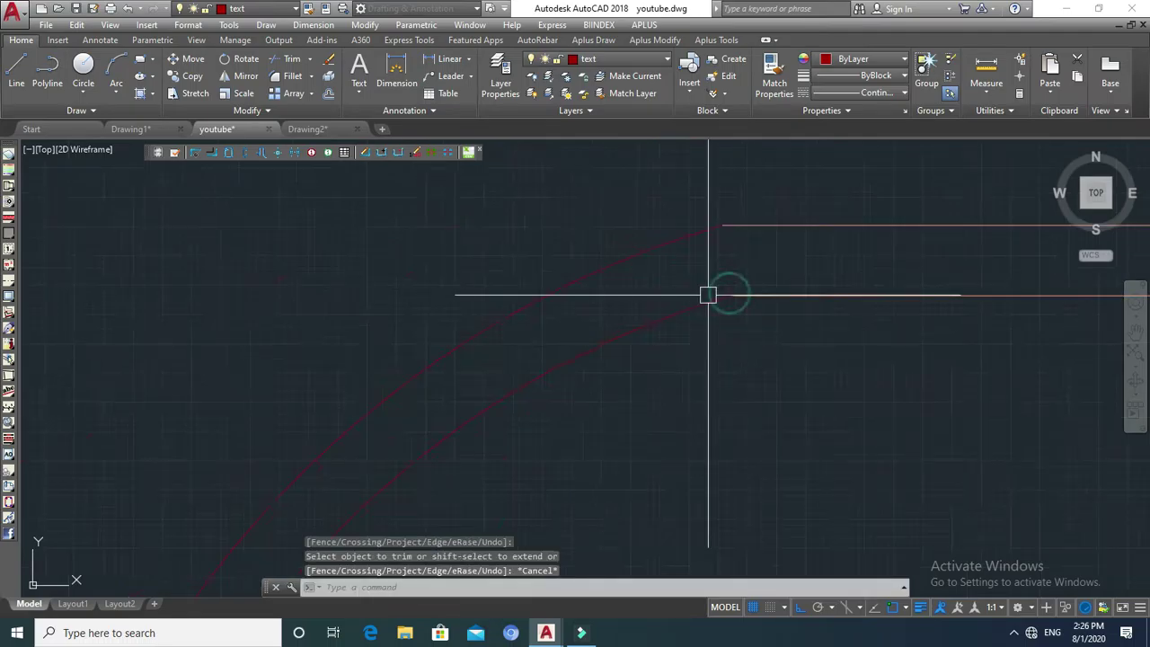
{"action": "scroll", "coordinate": [722, 302], "scroll_direction": "down", "scroll_amount": 4}
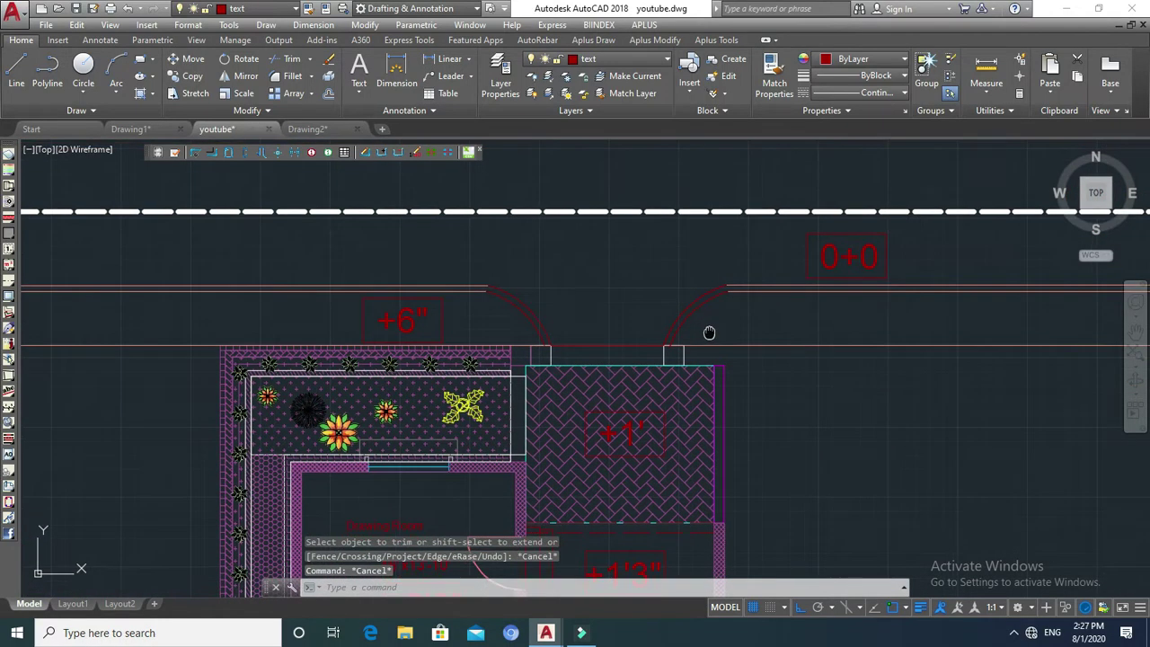
{"action": "key", "text": "Escape"}
{"action": "key", "text": "Escape"}
Insert a car from the Vehicles - Imperial palette to the right of the house, beside the road.
{"action": "scroll", "coordinate": [663, 343], "scroll_direction": "down", "scroll_amount": 1}
{"action": "scroll", "coordinate": [663, 344], "scroll_direction": "down", "scroll_amount": 1}
{"action": "scroll", "coordinate": [663, 343], "scroll_direction": "down", "scroll_amount": 1}
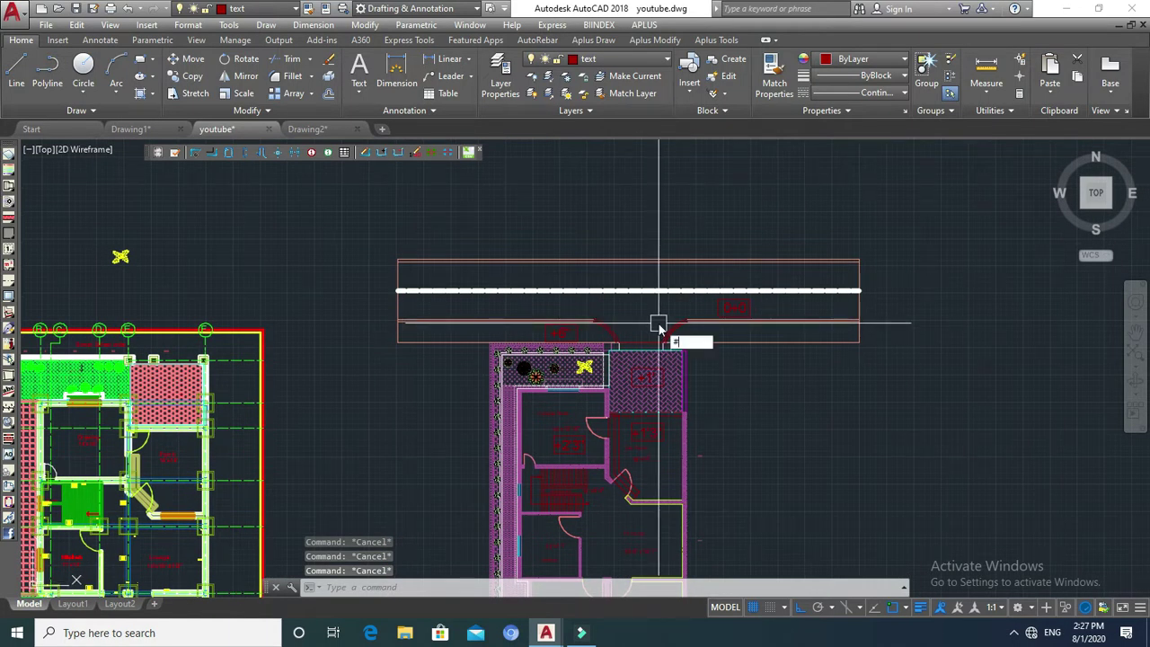
{"action": "key", "text": "ctrl+3"}
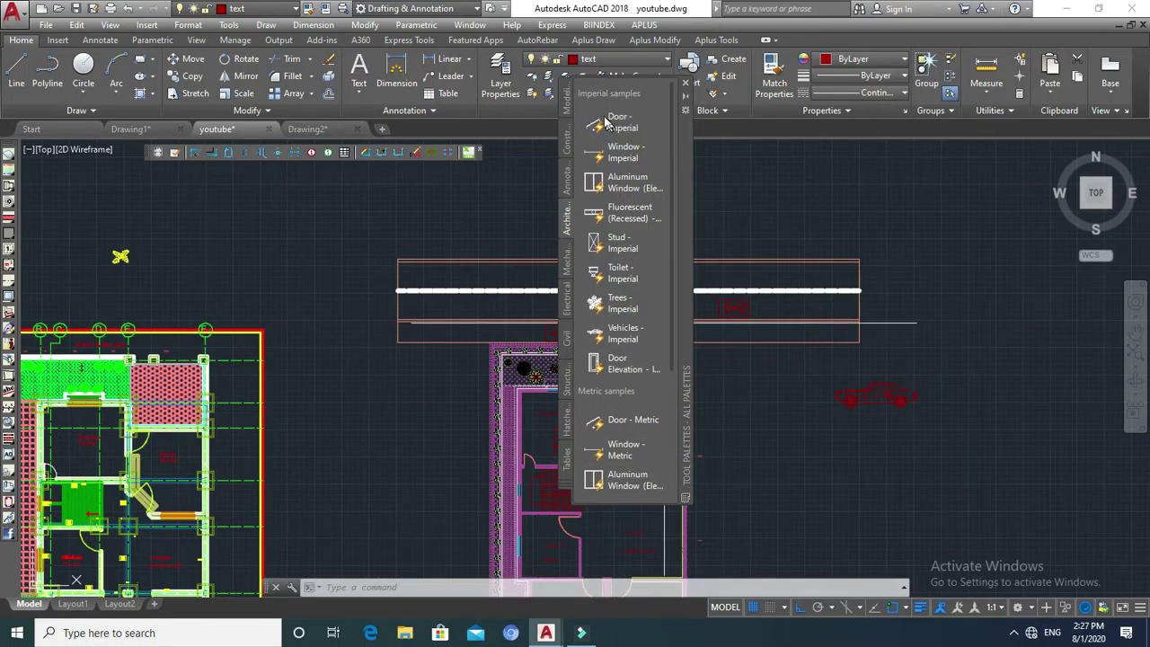
{"action": "left_click", "coordinate": [686, 84]}
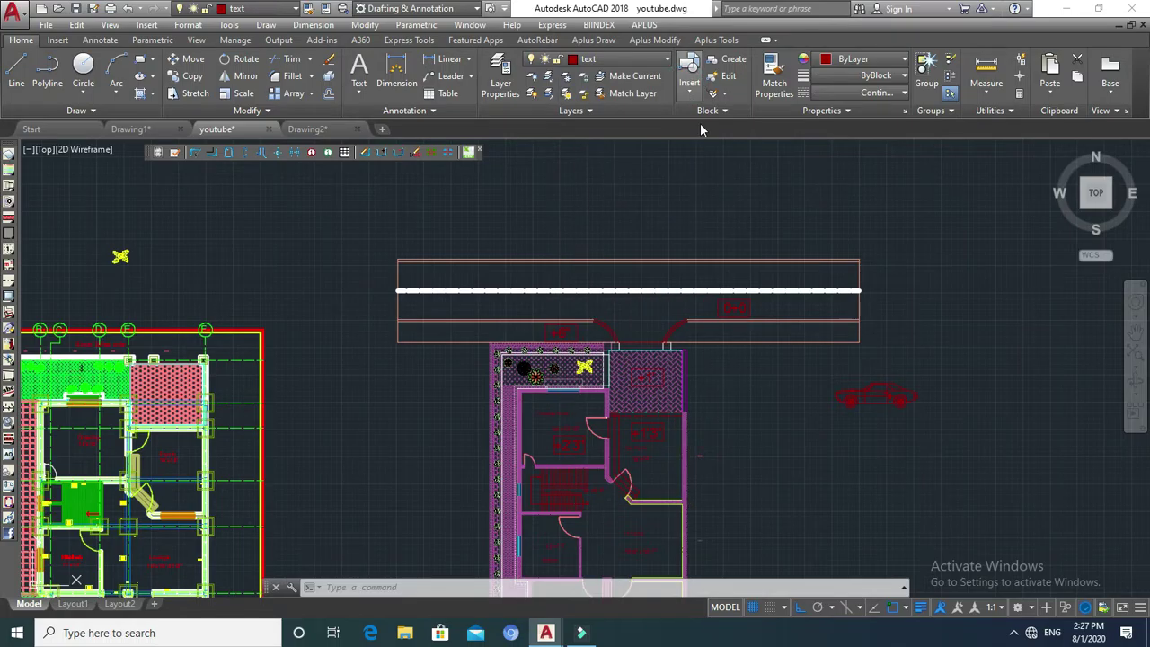
{"action": "double_click", "coordinate": [869, 400]}
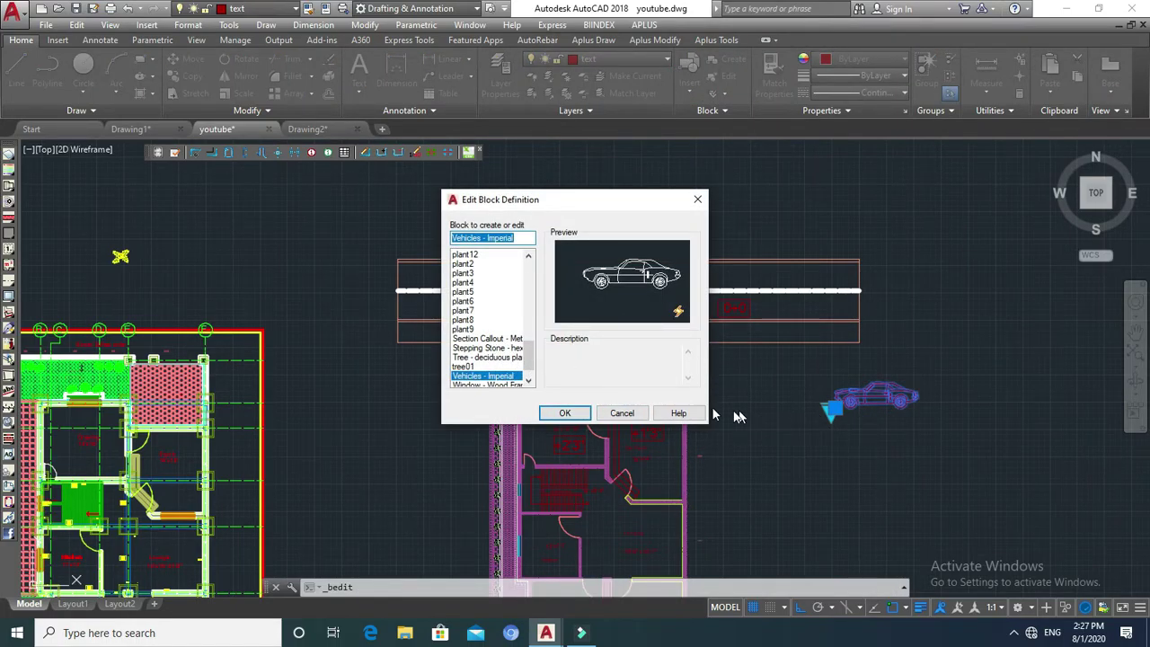
{"action": "key", "text": "Escape"}
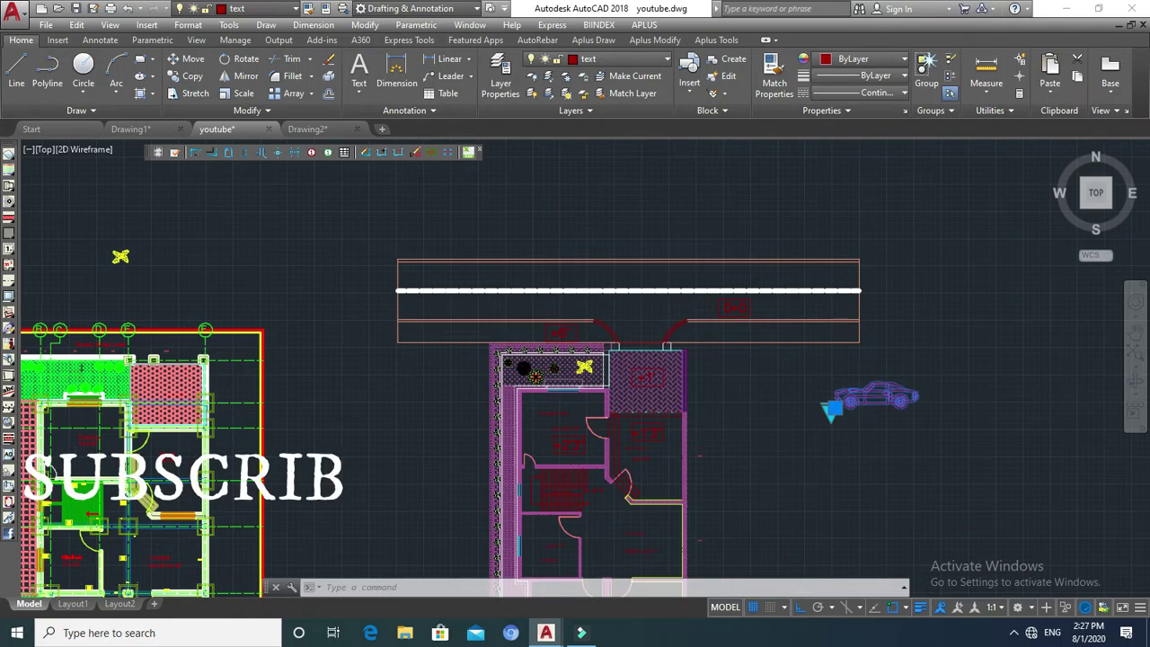
{"action": "scroll", "coordinate": [831, 418], "scroll_direction": "up", "scroll_amount": 4}
Switch the car block's visibility state to Sedan (Top).
{"action": "left_click", "coordinate": [834, 395]}
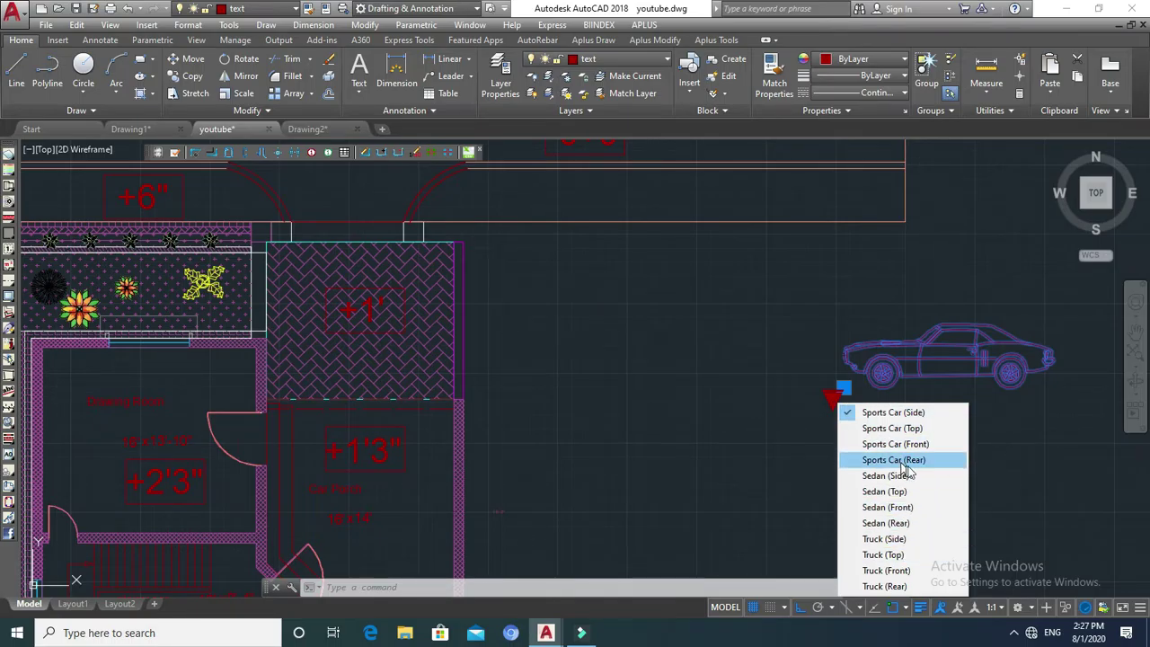
{"action": "left_click", "coordinate": [885, 494]}
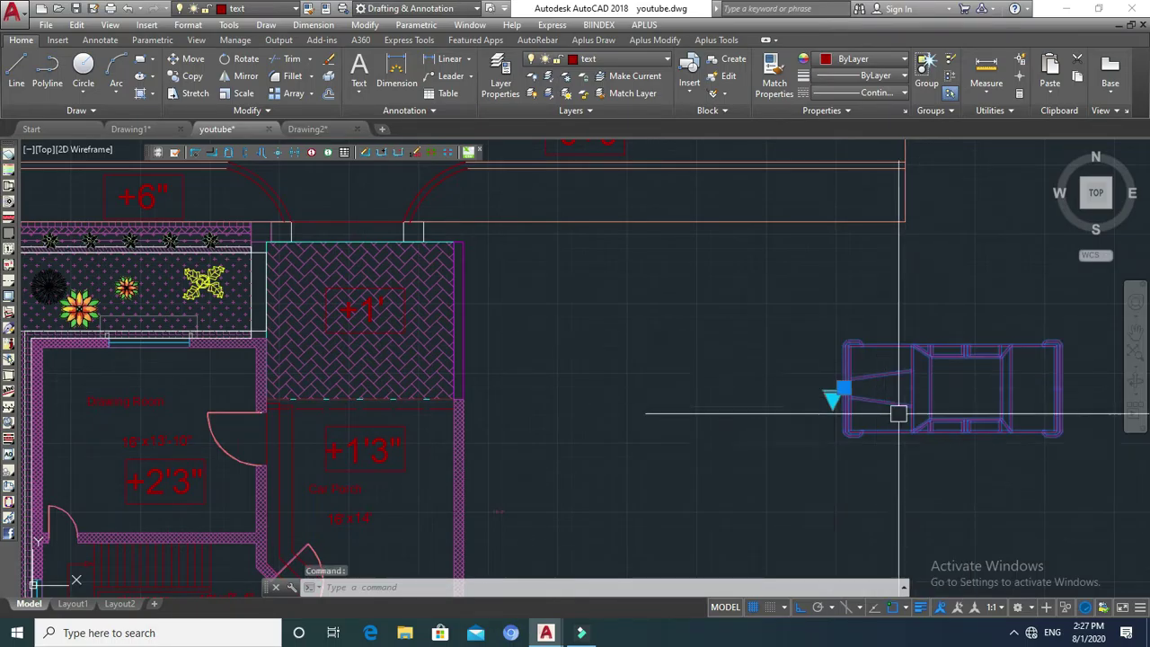
{"action": "scroll", "coordinate": [853, 388], "scroll_direction": "down", "scroll_amount": 2}
{"action": "scroll", "coordinate": [858, 388], "scroll_direction": "down", "scroll_amount": 2}
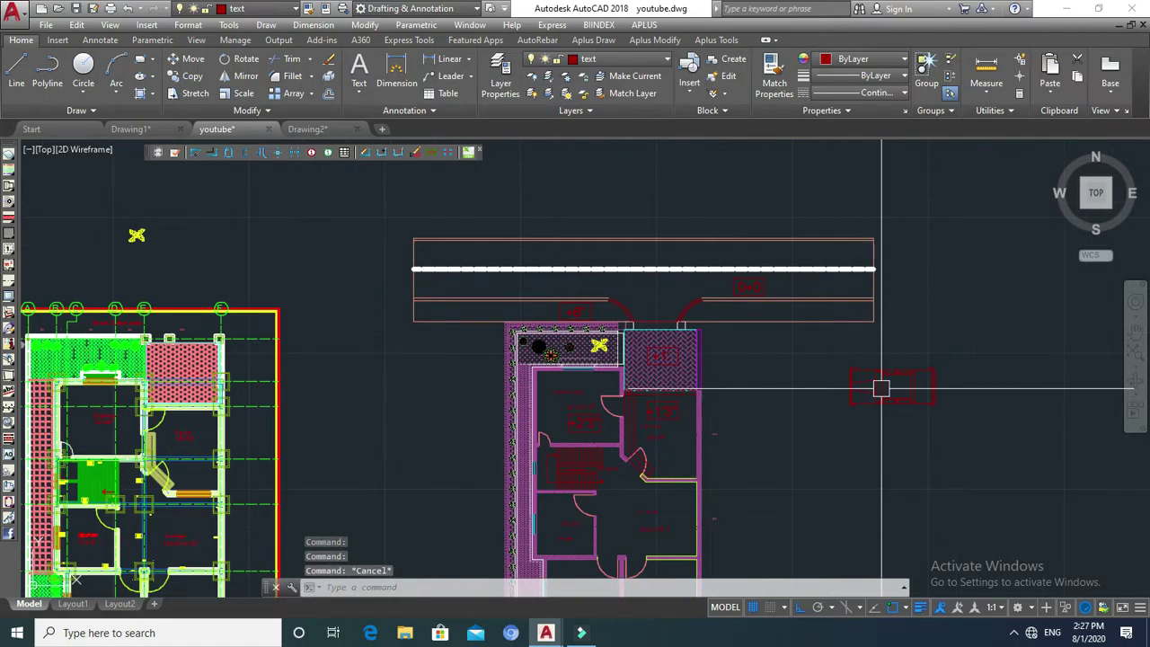
{"action": "key", "text": "Escape"}
{"action": "key", "text": "Escape"}
Rotate the sedan 90° about a base point on the car so it runs vertically.
{"action": "type", "text": "o"}
{"action": "key", "text": "Return"}
{"action": "left_click", "coordinate": [939, 356]}
{"action": "left_click", "coordinate": [821, 437]}
{"action": "key", "text": "Return"}
{"action": "left_click", "coordinate": [849, 384]}
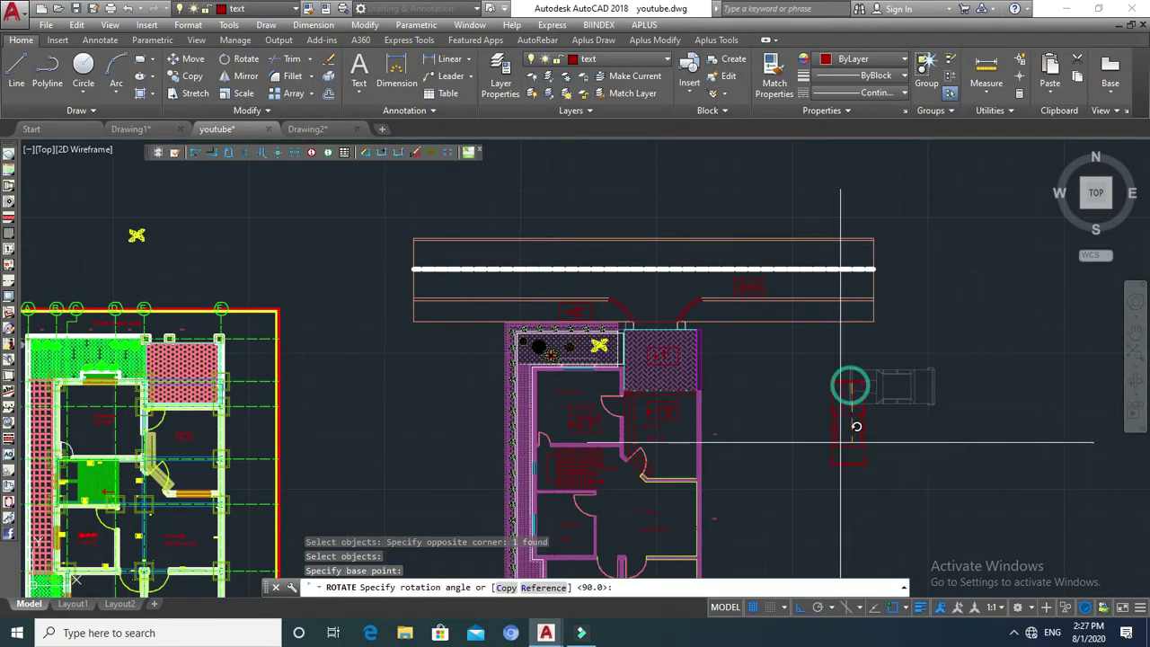
{"action": "key", "text": "Escape"}
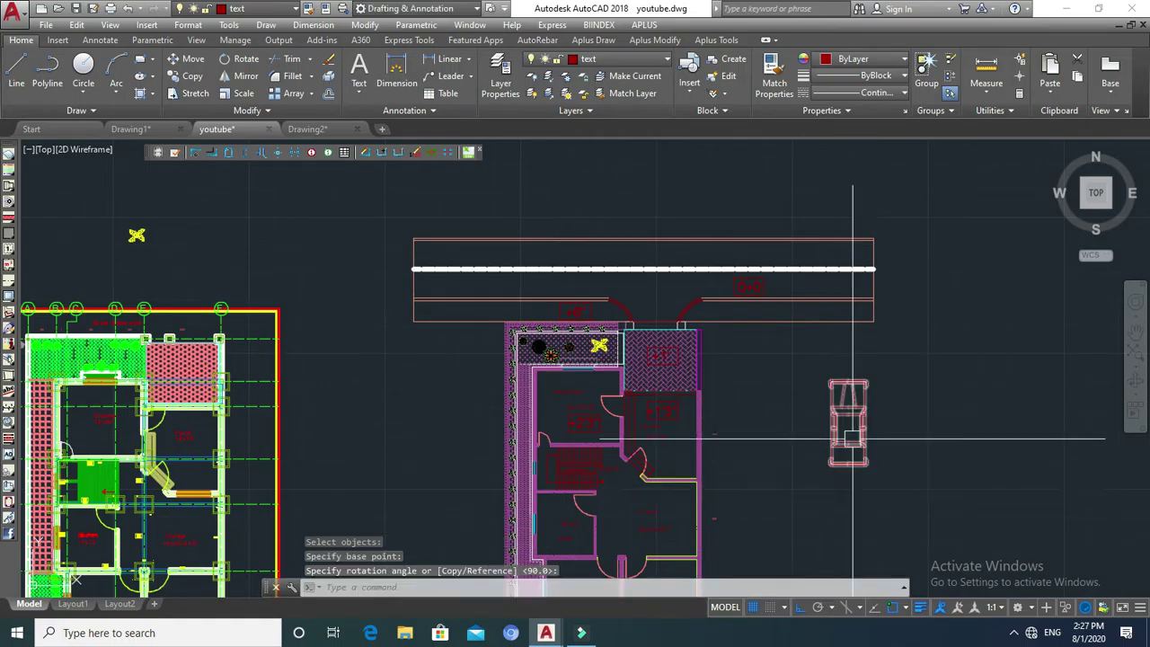
Begin measuring the car's width with an aligned dimension, then abandon it.
{"action": "type", "text": "dal"}
{"action": "key", "text": "Return"}
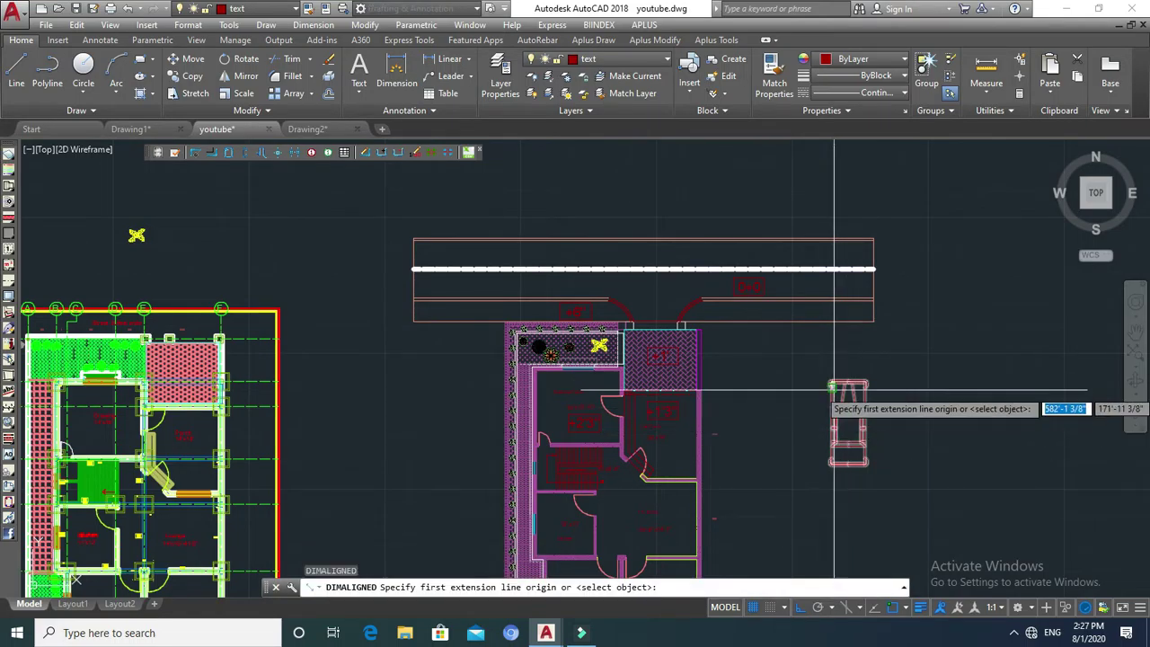
{"action": "left_click", "coordinate": [832, 427]}
{"action": "scroll", "coordinate": [858, 430], "scroll_direction": "up", "scroll_amount": 4}
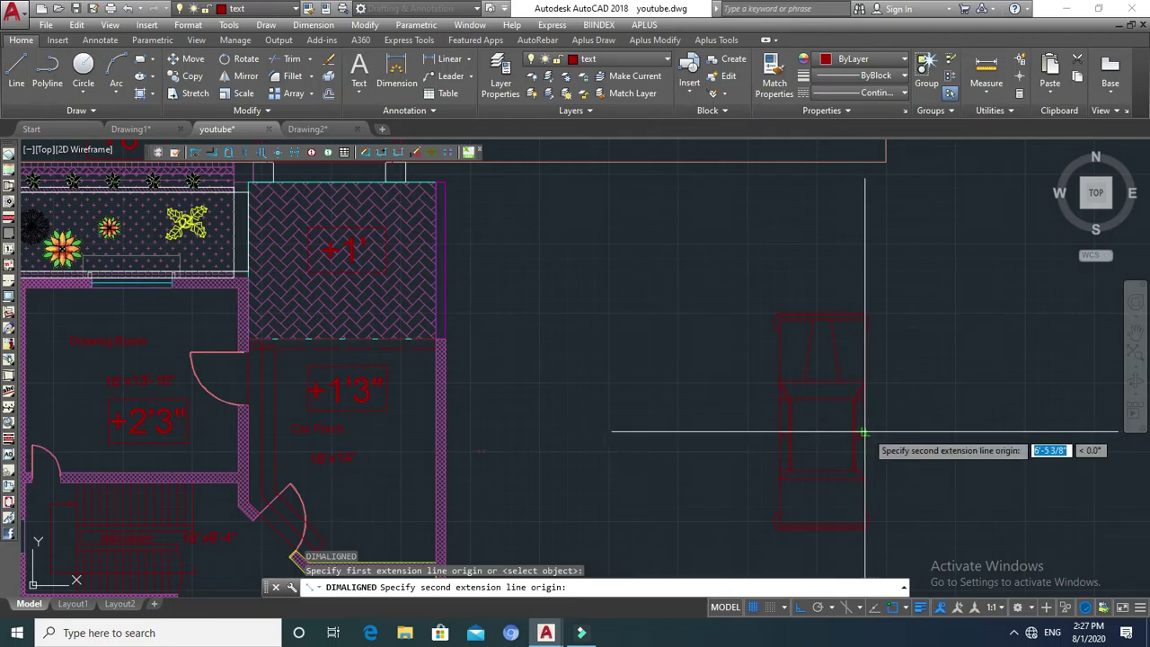
{"action": "left_click", "coordinate": [860, 432]}
{"action": "scroll", "coordinate": [858, 427], "scroll_direction": "up", "scroll_amount": 4}
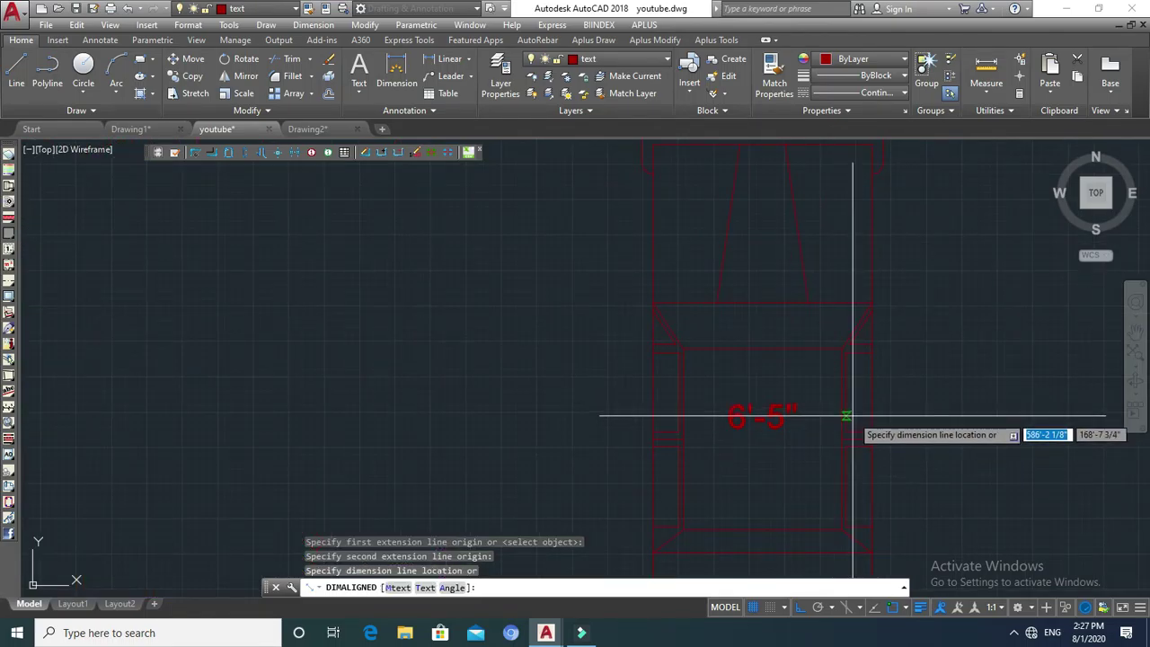
{"action": "key", "text": "Escape"}
{"action": "scroll", "coordinate": [853, 415], "scroll_direction": "down", "scroll_amount": 3}
{"action": "key", "text": "Escape"}
{"action": "scroll", "coordinate": [834, 405], "scroll_direction": "down", "scroll_amount": 1}
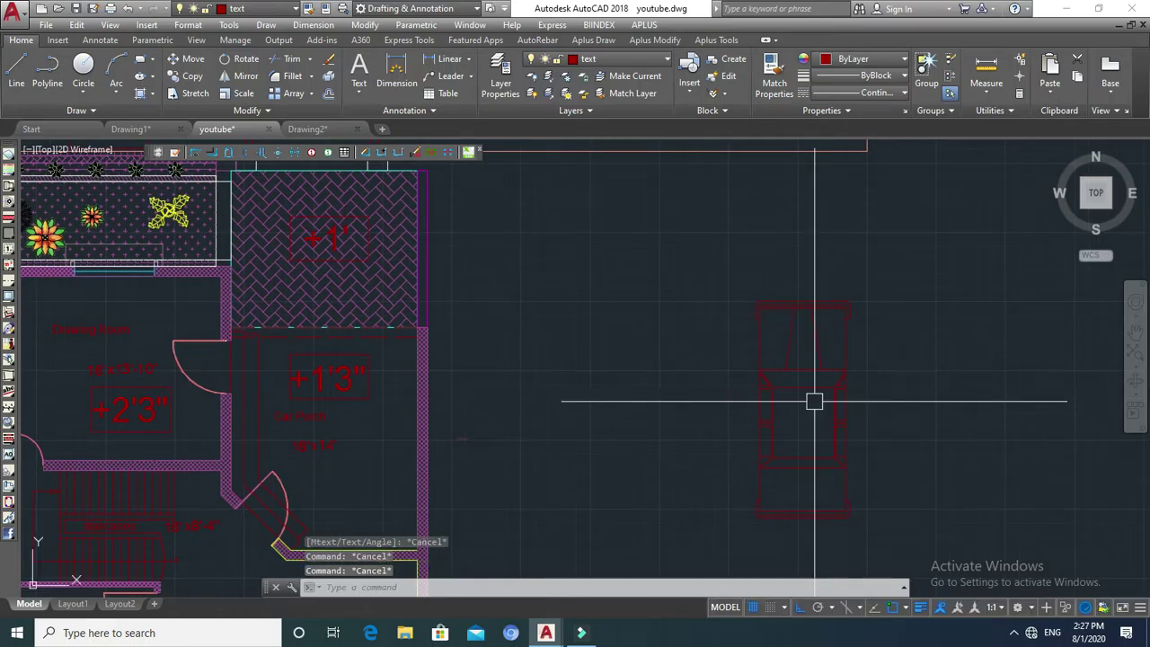
Draw a circle of radius 5' centred on the car's side.
{"action": "type", "text": "c"}
{"action": "key", "text": "Return"}
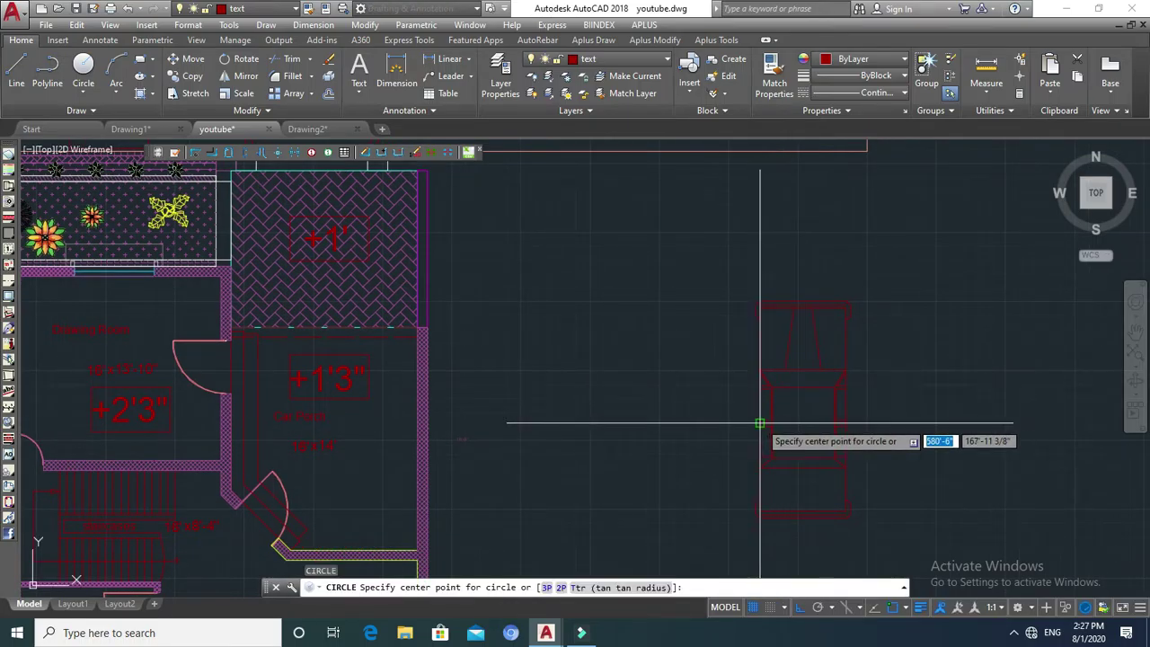
{"action": "left_click", "coordinate": [760, 423]}
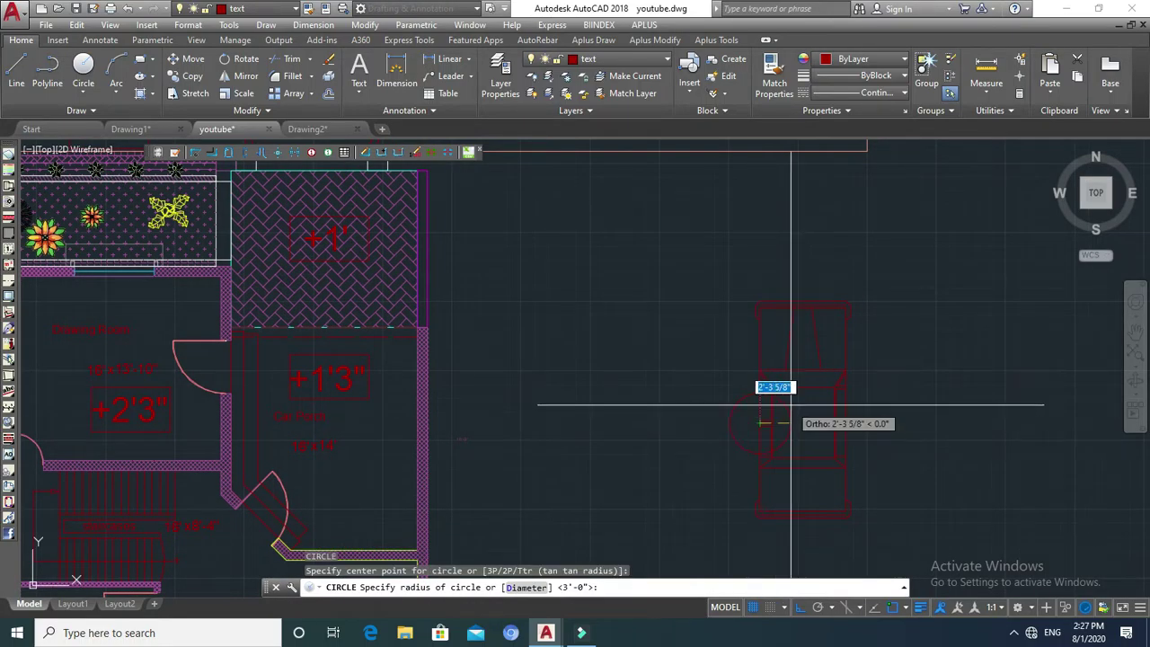
{"action": "type", "text": "5'"}
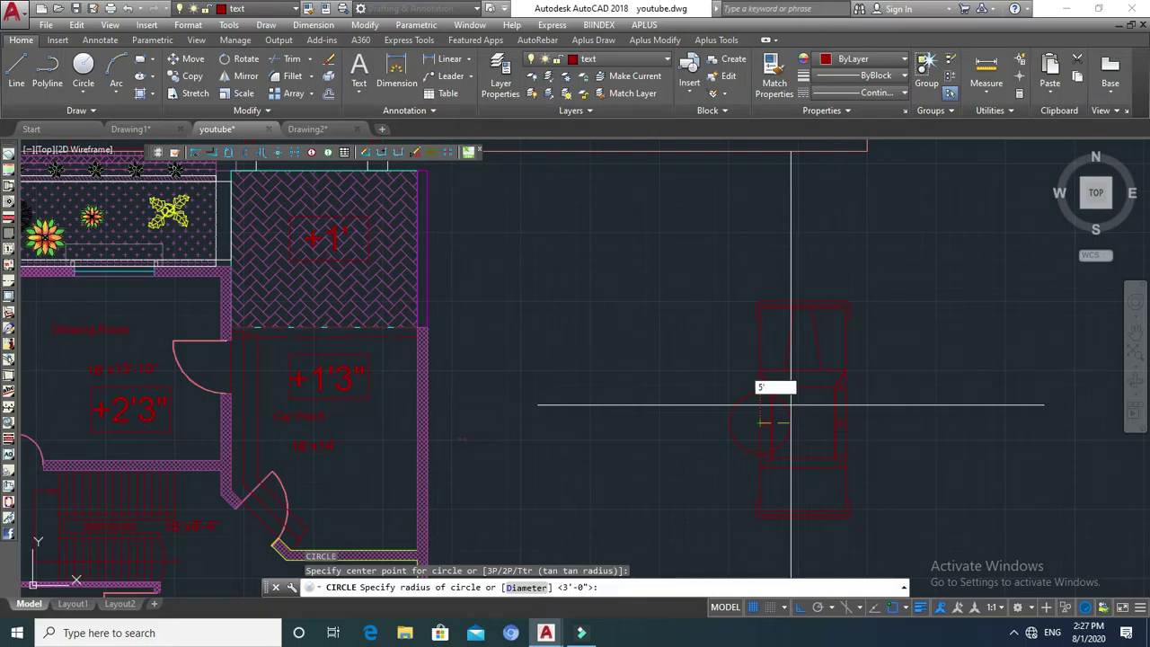
{"action": "key", "text": "Return"}
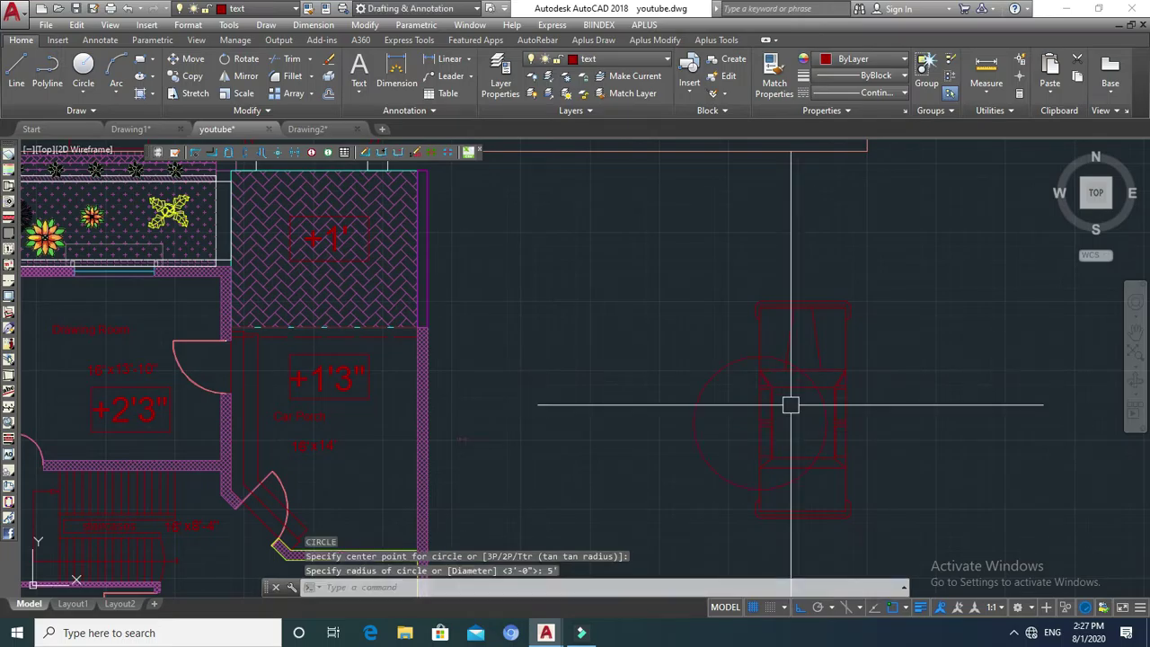
{"action": "key", "text": "Escape"}
Scale the car by a reference length picked across its width, then cancel the unfinished scaling.
{"action": "key", "text": "Return"}
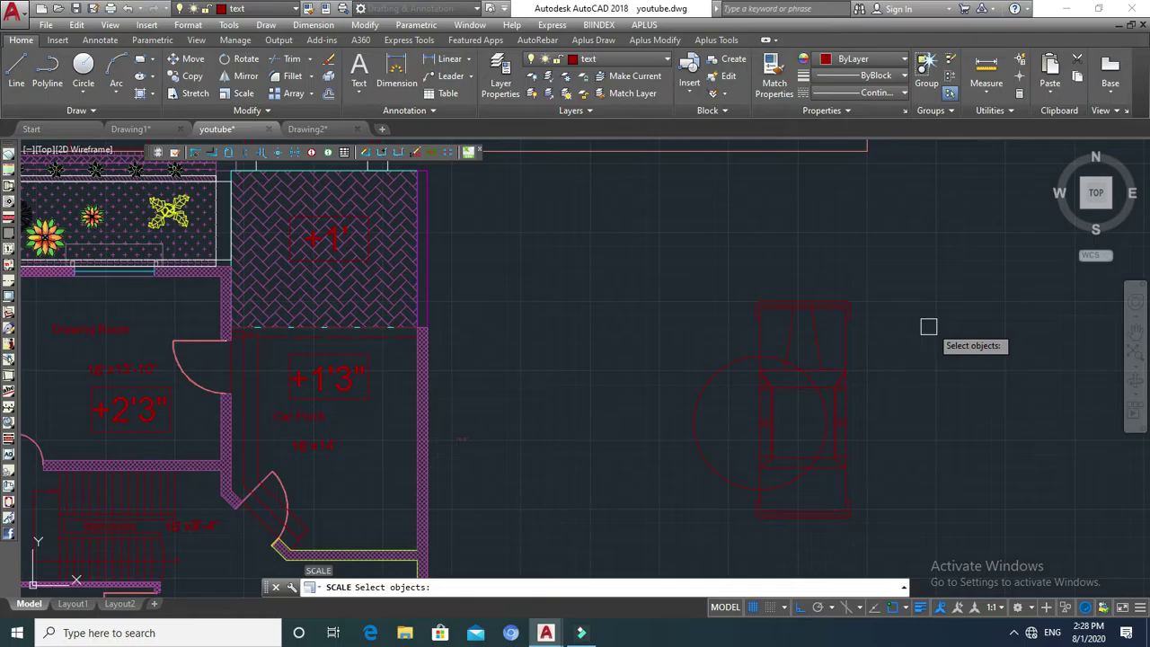
{"action": "left_click", "coordinate": [926, 326]}
{"action": "left_click", "coordinate": [835, 330]}
{"action": "key", "text": "Return"}
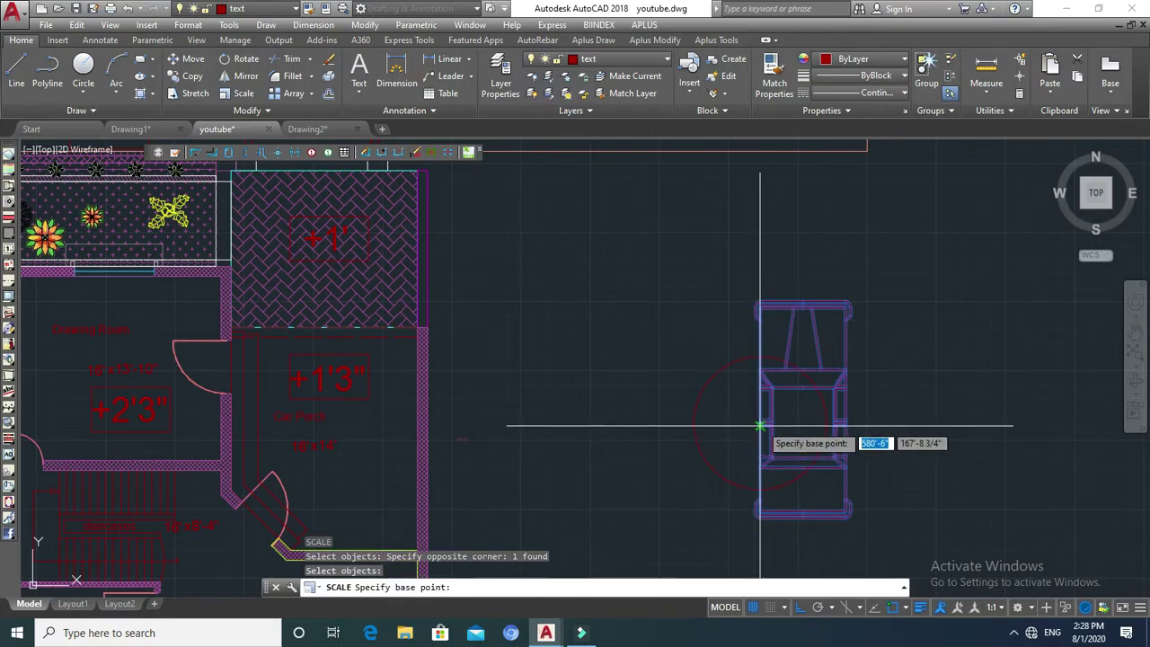
{"action": "left_click", "coordinate": [760, 426]}
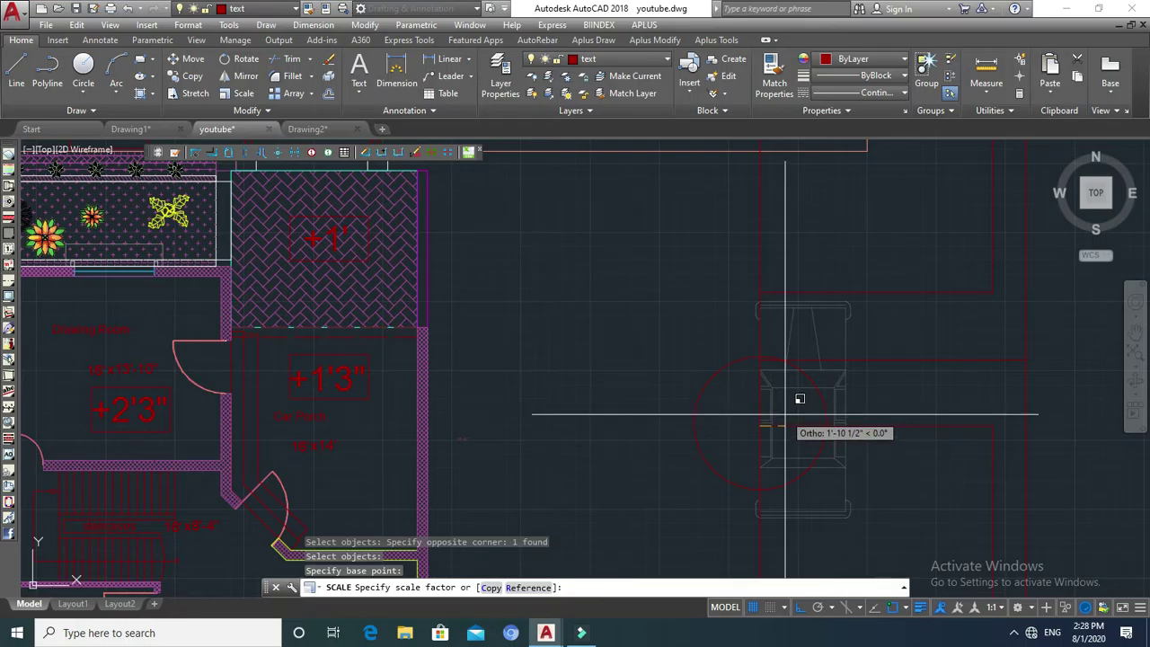
{"action": "type", "text": "r"}
{"action": "key", "text": "Return"}
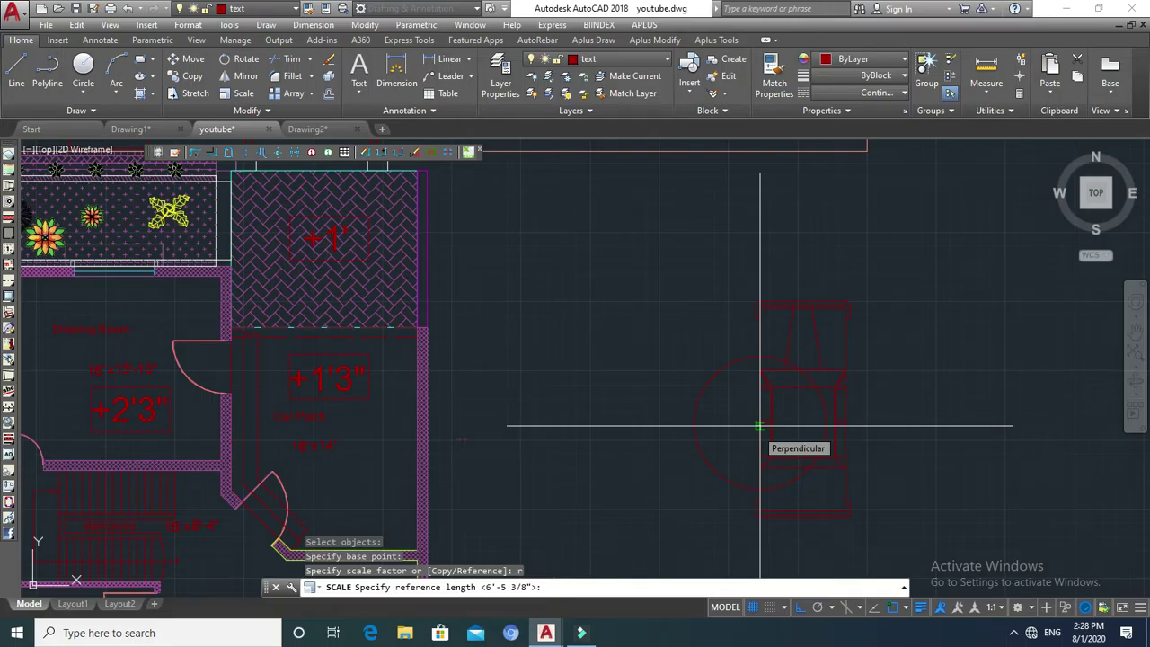
{"action": "left_click", "coordinate": [760, 425]}
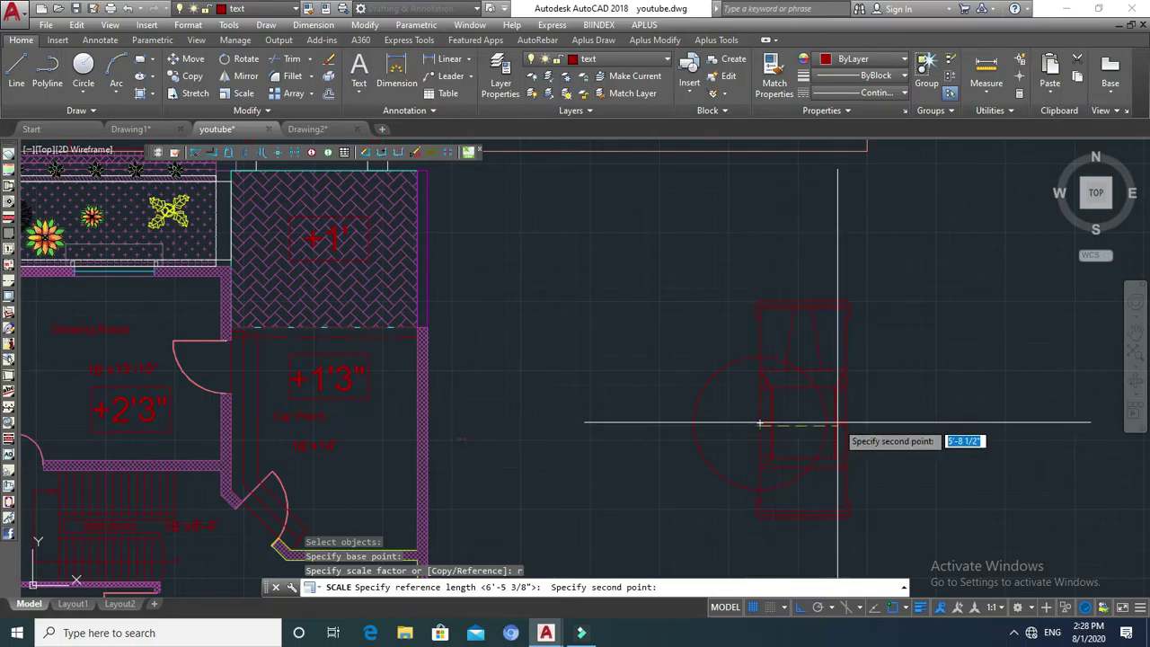
{"action": "scroll", "coordinate": [838, 422], "scroll_direction": "up", "scroll_amount": 3}
{"action": "scroll", "coordinate": [840, 424], "scroll_direction": "up", "scroll_amount": 3}
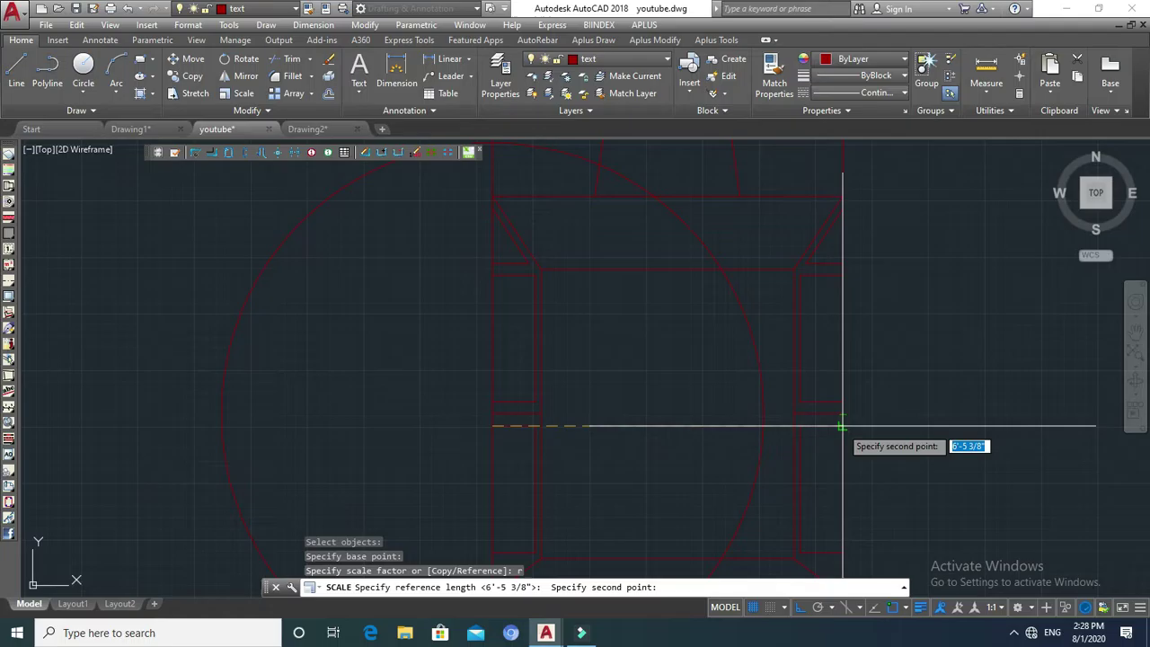
{"action": "left_click", "coordinate": [842, 424]}
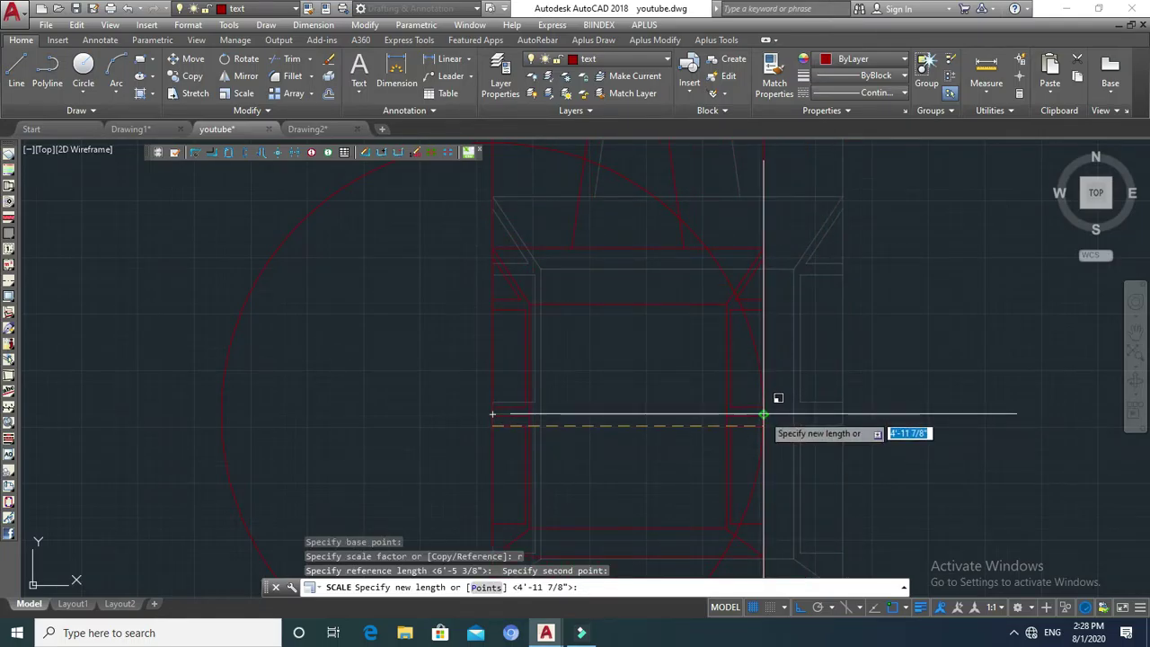
{"action": "key", "text": "Escape"}
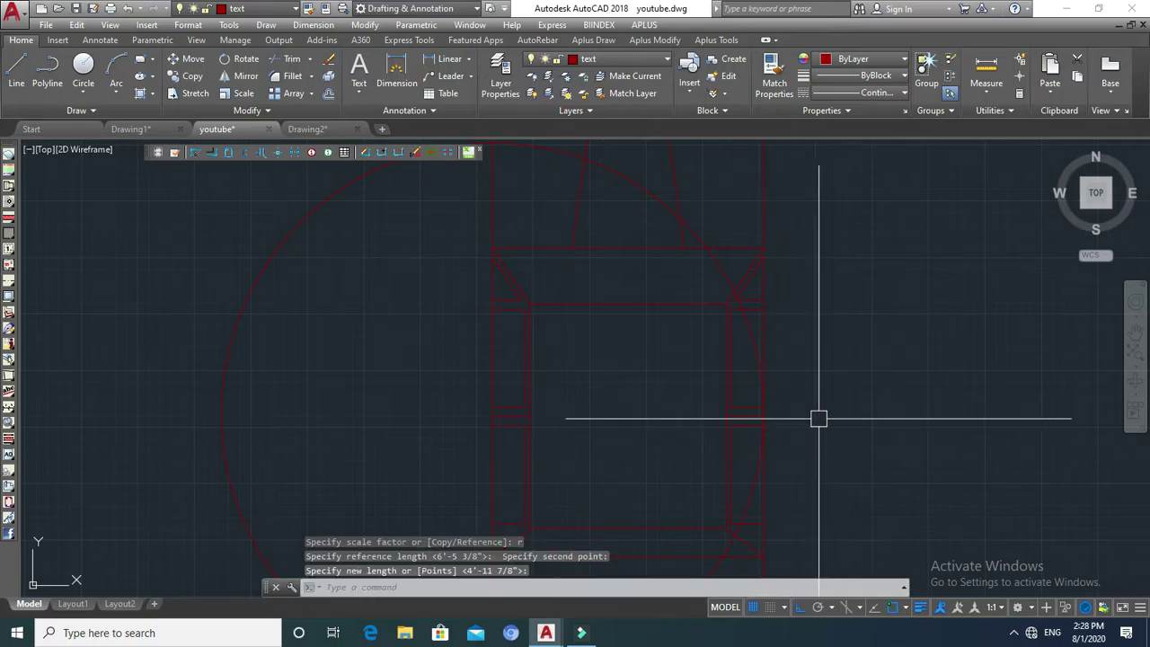
{"action": "scroll", "coordinate": [818, 404], "scroll_direction": "down", "scroll_amount": 5}
{"action": "key", "text": "Escape"}
Erase the large circle surrounding the car.
{"action": "left_click", "coordinate": [652, 309]}
{"action": "mouse_move", "coordinate": [685, 358]}
{"action": "middle_mouse_down"}
{"action": "mouse_move", "coordinate": [693, 383]}
{"action": "mouse_move", "coordinate": [726, 351]}
{"action": "middle_mouse_up"}
{"action": "type", "text": "e"}
{"action": "key", "text": "Return"}
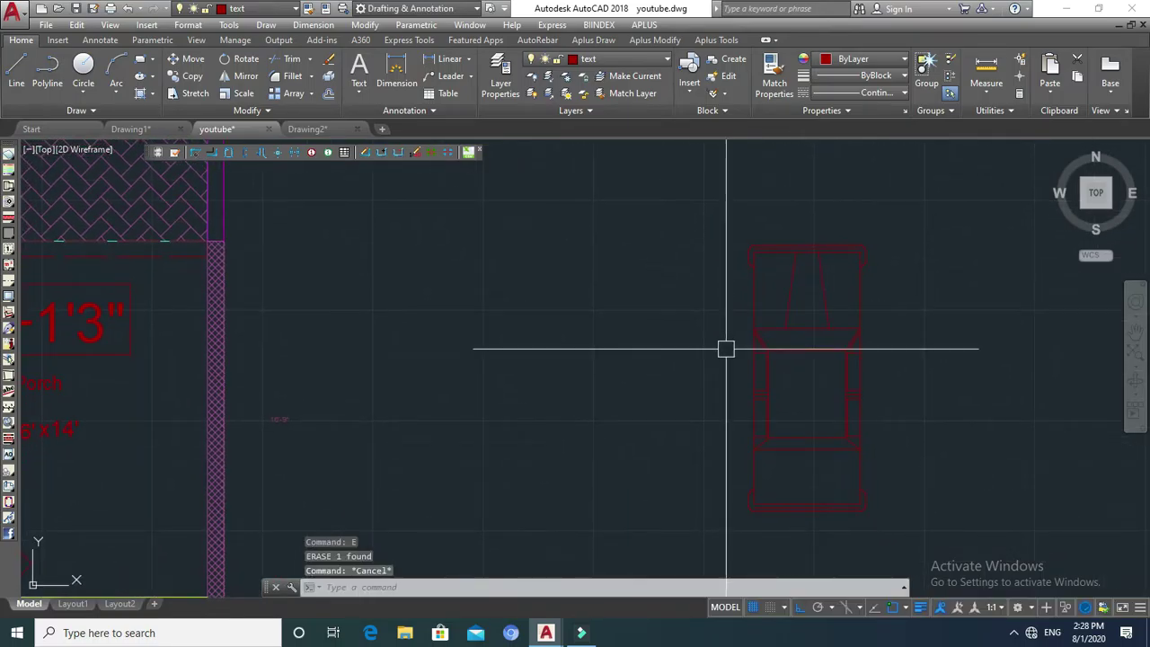
Copy the car into the Car Porch.
{"action": "key", "text": "Return"}
{"action": "left_click", "coordinate": [940, 328]}
{"action": "left_click", "coordinate": [698, 393]}
{"action": "key", "text": "Return"}
{"action": "left_click", "coordinate": [827, 375]}
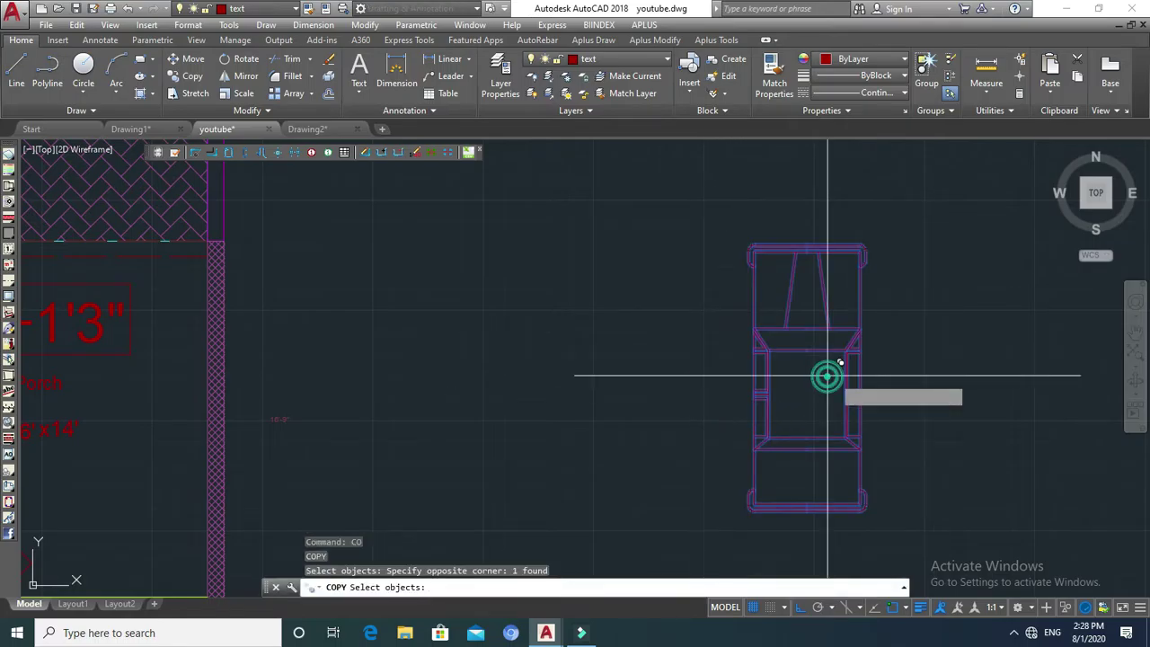
{"action": "scroll", "coordinate": [835, 382], "scroll_direction": "down", "scroll_amount": 2}
{"action": "scroll", "coordinate": [817, 382], "scroll_direction": "down", "scroll_amount": 1}
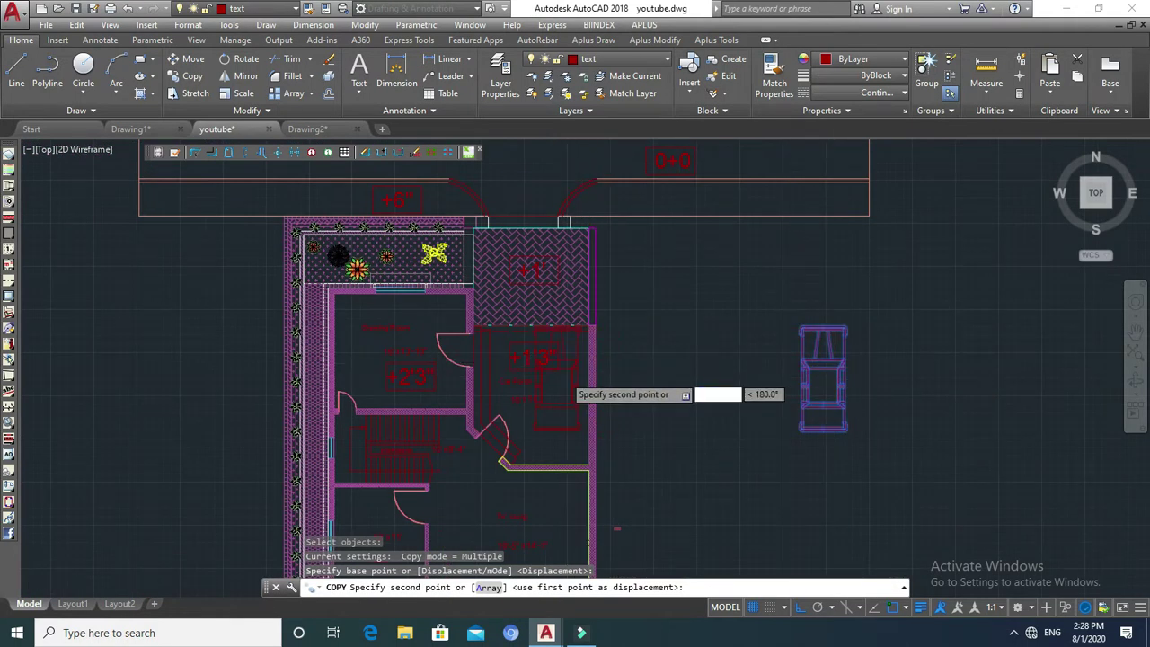
{"action": "scroll", "coordinate": [550, 386], "scroll_direction": "up", "scroll_amount": 5}
{"action": "left_click", "coordinate": [589, 400]}
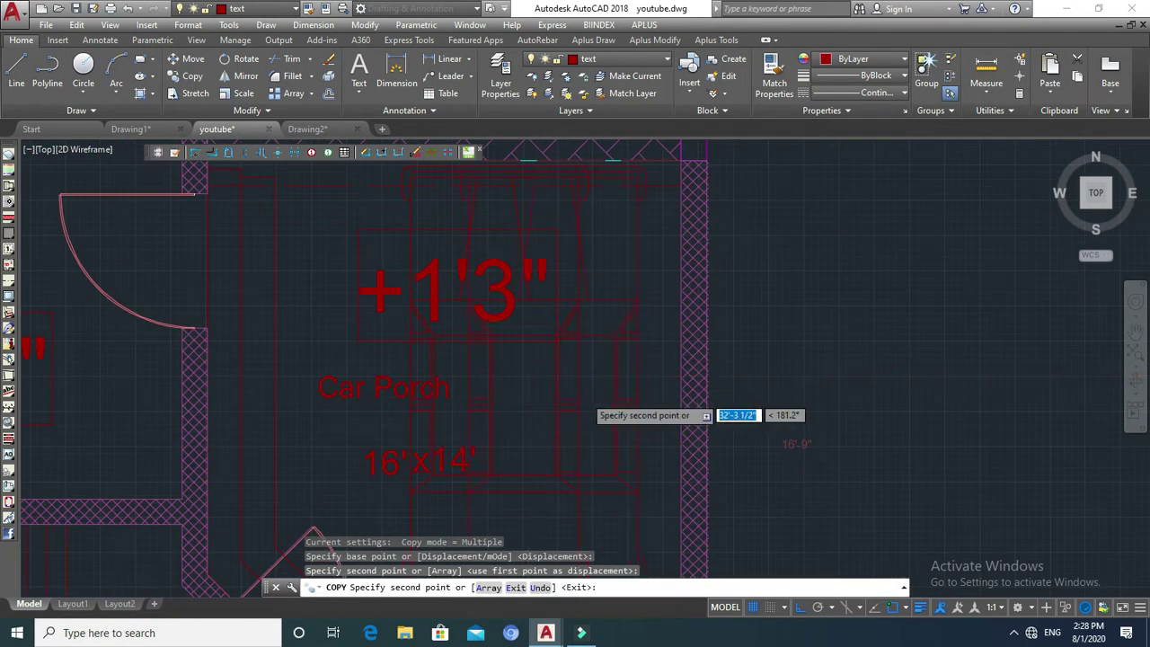
With Ortho off, place a second copy of the car at the gate.
{"action": "scroll", "coordinate": [589, 400], "scroll_direction": "down", "scroll_amount": 5}
{"action": "scroll", "coordinate": [585, 396], "scroll_direction": "down", "scroll_amount": 3}
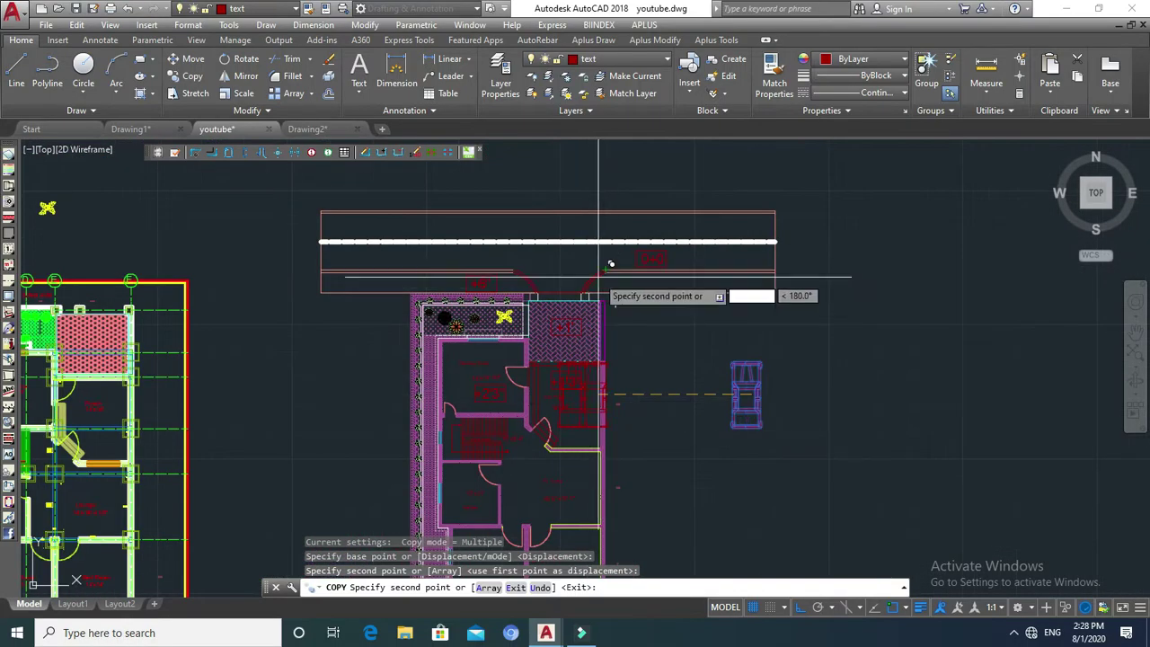
{"action": "scroll", "coordinate": [584, 296], "scroll_direction": "up", "scroll_amount": 4}
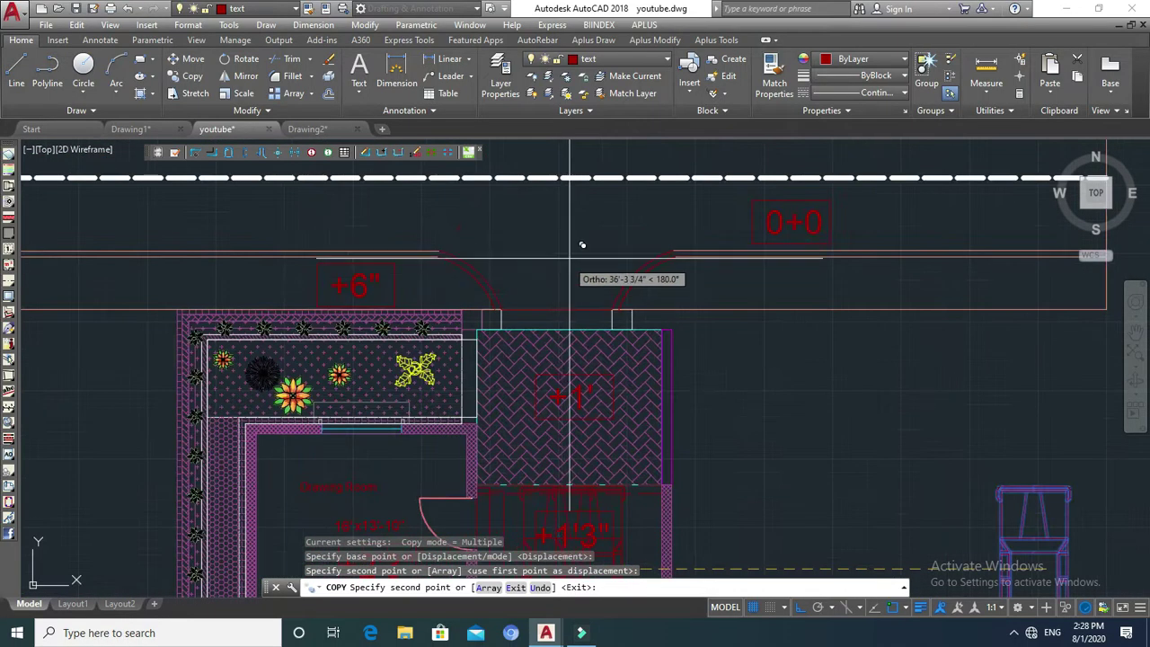
{"action": "scroll", "coordinate": [604, 331], "scroll_direction": "down", "scroll_amount": 2}
{"action": "scroll", "coordinate": [575, 275], "scroll_direction": "down", "scroll_amount": 2}
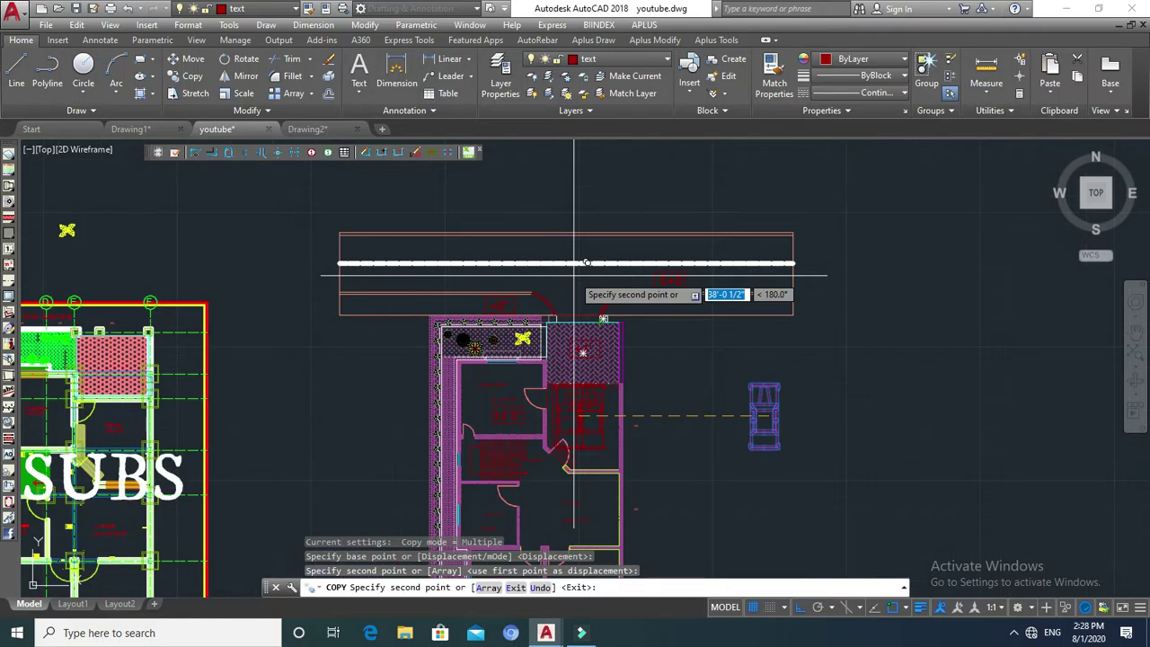
{"action": "key", "text": "F8"}
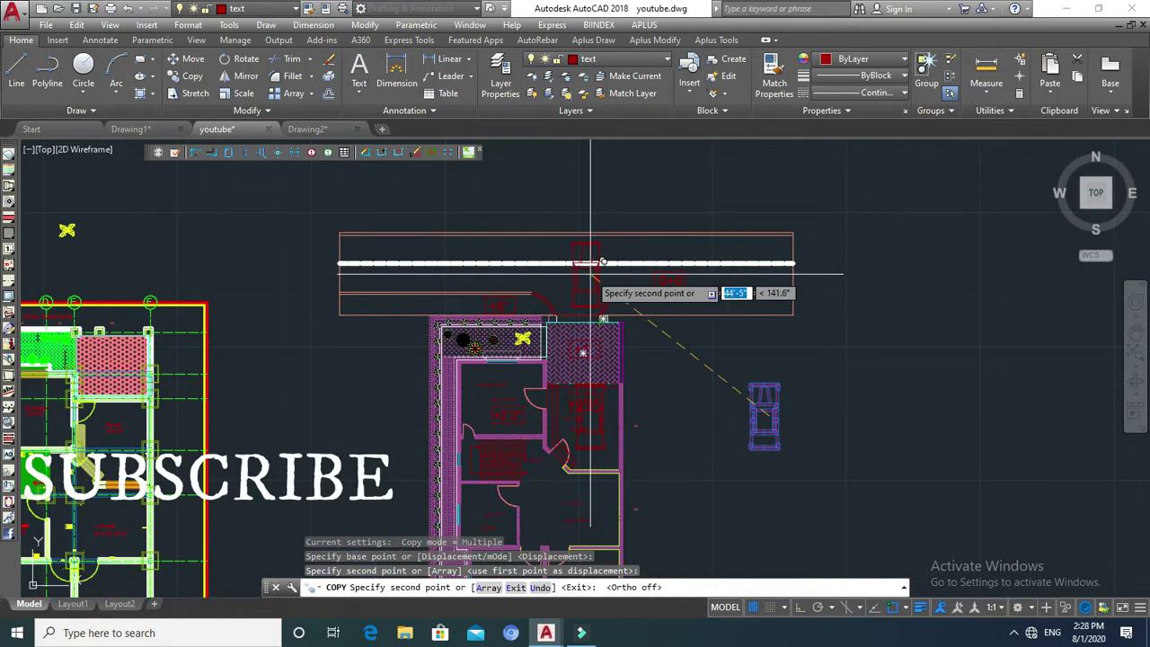
{"action": "scroll", "coordinate": [598, 287], "scroll_direction": "up", "scroll_amount": 3}
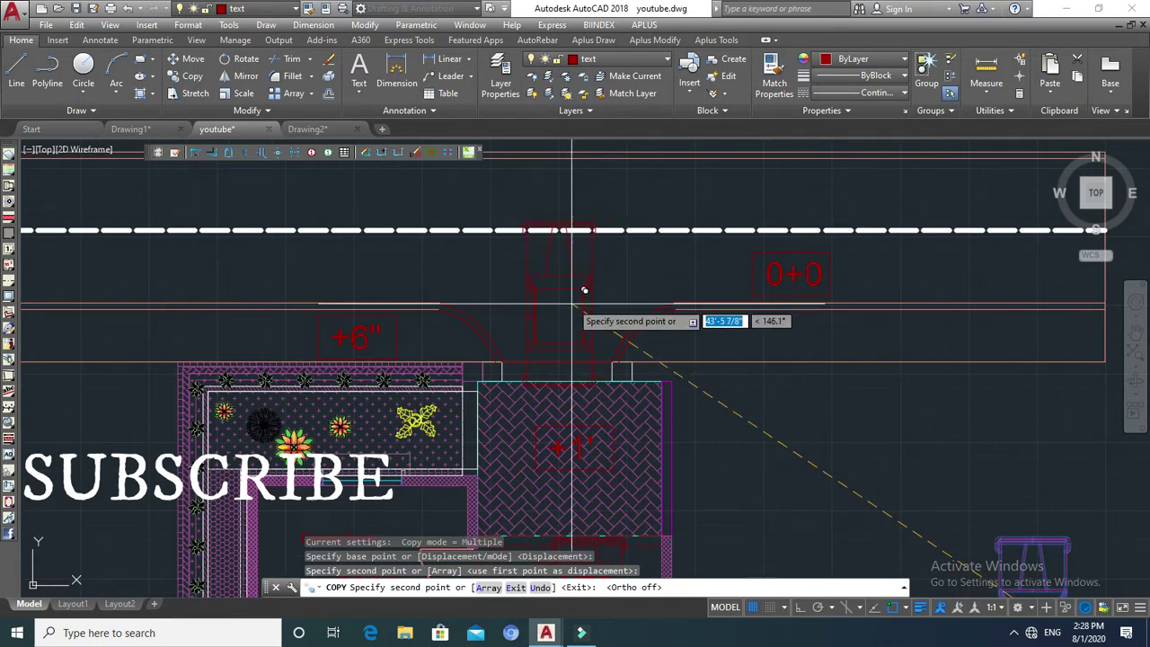
{"action": "left_click", "coordinate": [575, 313]}
{"action": "key", "text": "Escape"}
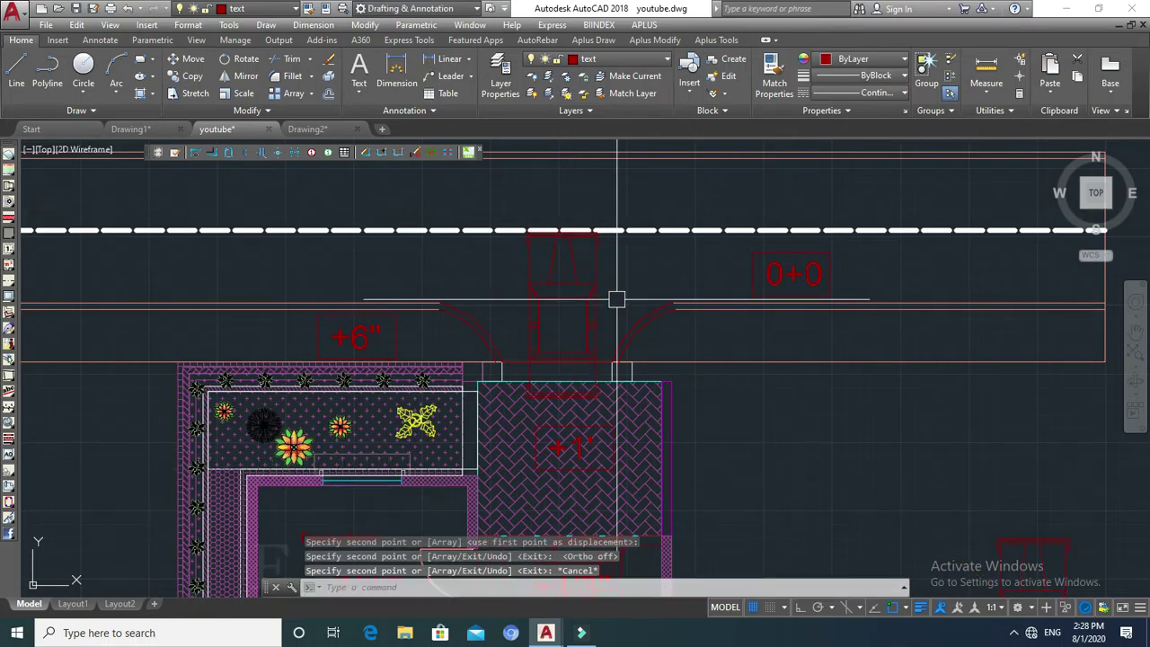
{"action": "type", "text": "Ro"}
Rotate the gate copy of the car so it angles toward the road.
{"action": "key", "text": "Return"}
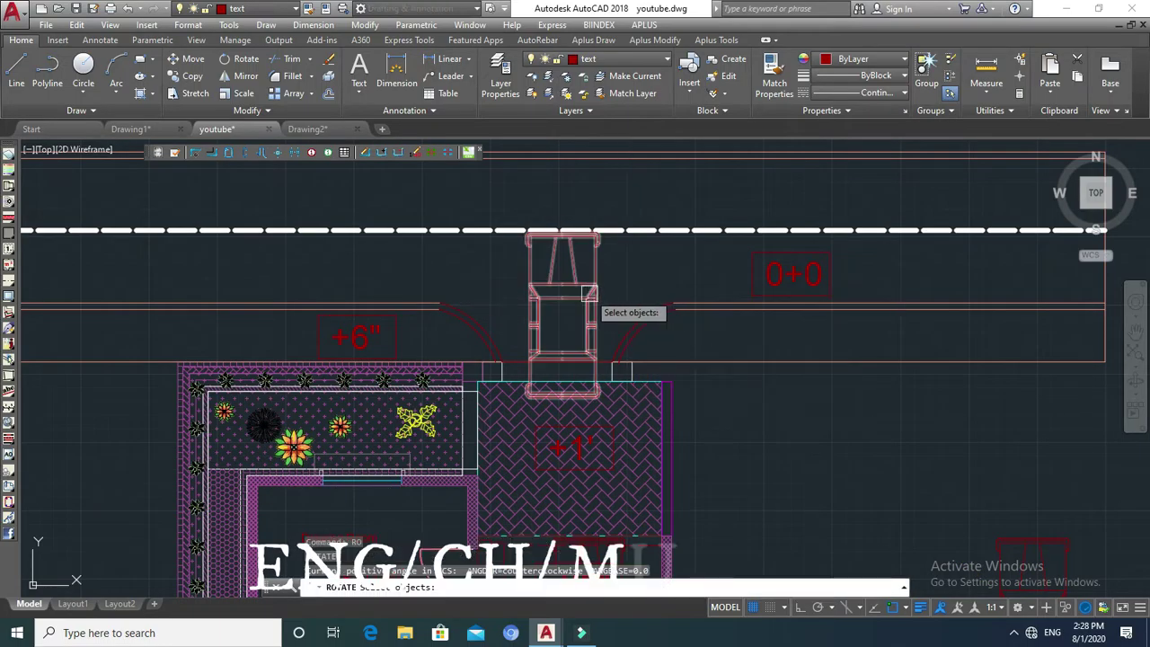
{"action": "left_click", "coordinate": [593, 286]}
{"action": "key", "text": "Return"}
{"action": "left_click", "coordinate": [571, 272]}
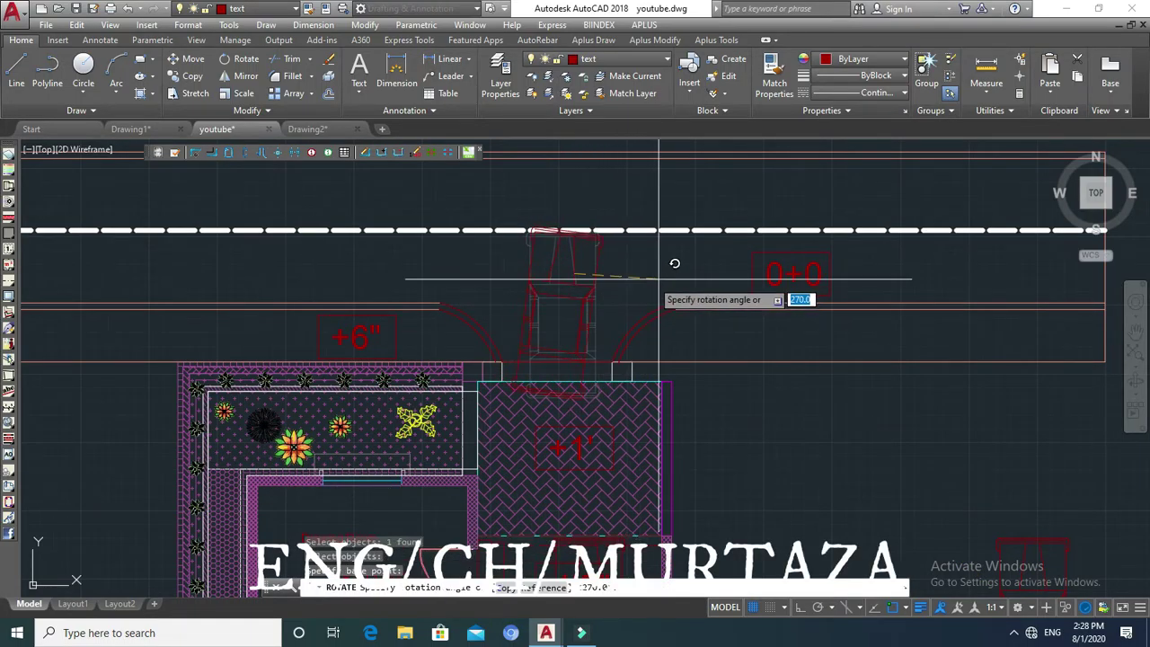
{"action": "scroll", "coordinate": [602, 281], "scroll_direction": "down", "scroll_amount": 2}
{"action": "scroll", "coordinate": [601, 286], "scroll_direction": "down", "scroll_amount": 2}
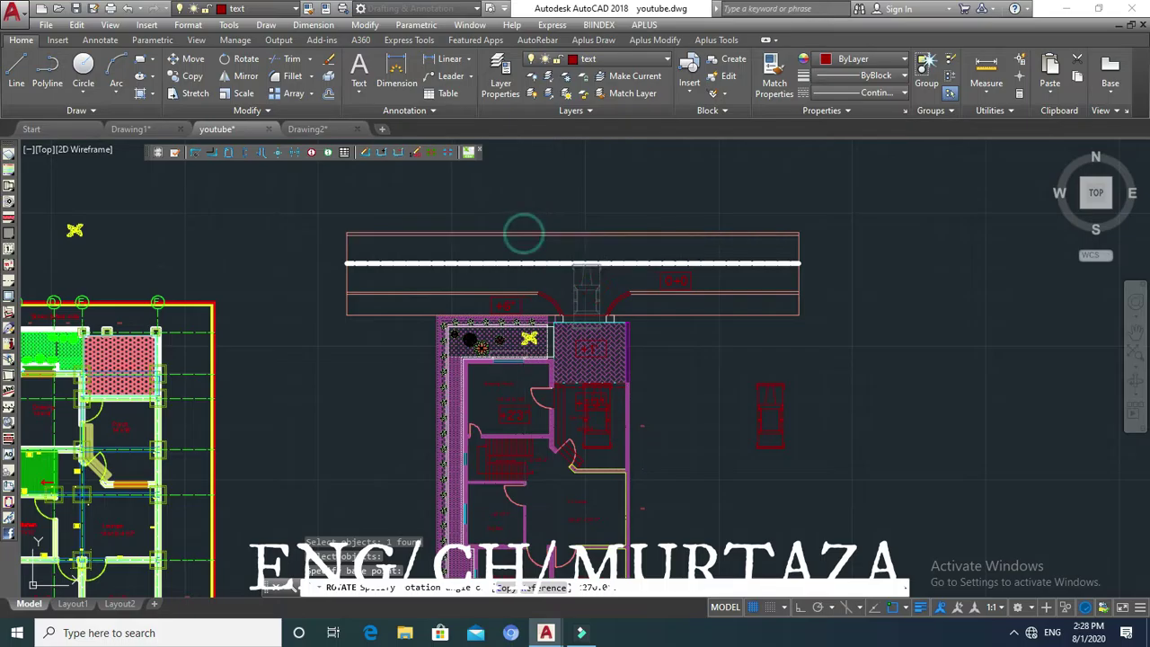
{"action": "key", "text": "Escape"}
{"action": "scroll", "coordinate": [618, 277], "scroll_direction": "up", "scroll_amount": 5}
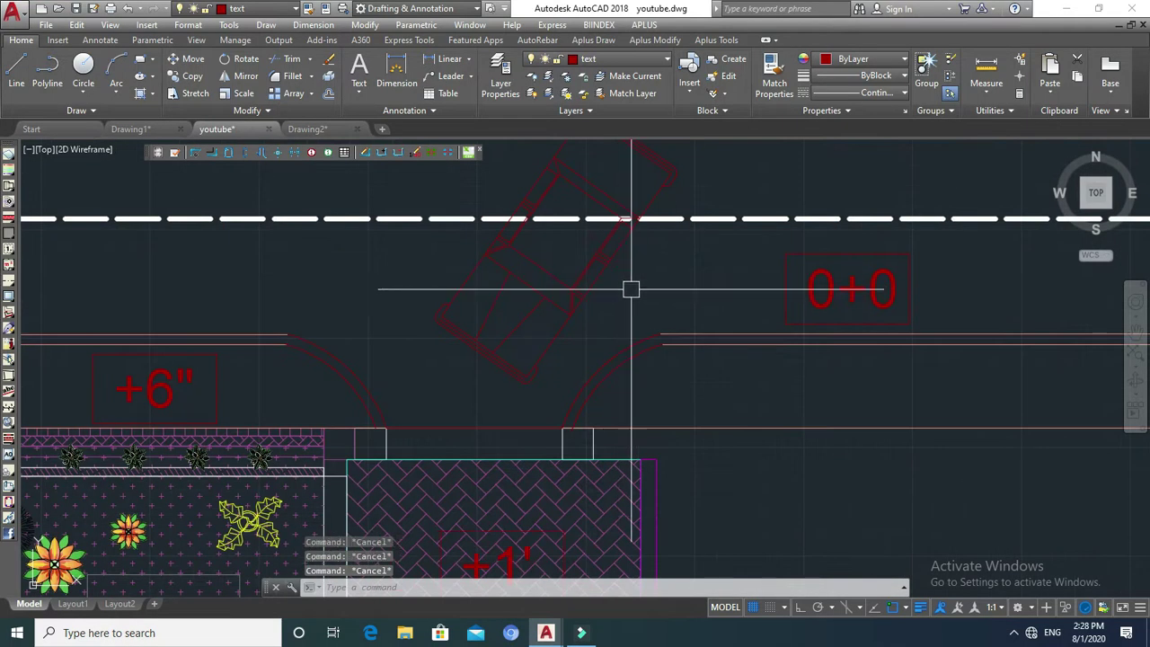
Abandon a MOVE of the angled gate car, leaving it in place, and recentre the view on the plan.
{"action": "type", "text": "m"}
{"action": "key", "text": "Return"}
{"action": "left_click", "coordinate": [585, 282]}
{"action": "key", "text": "Return"}
{"action": "left_click", "coordinate": [546, 243]}
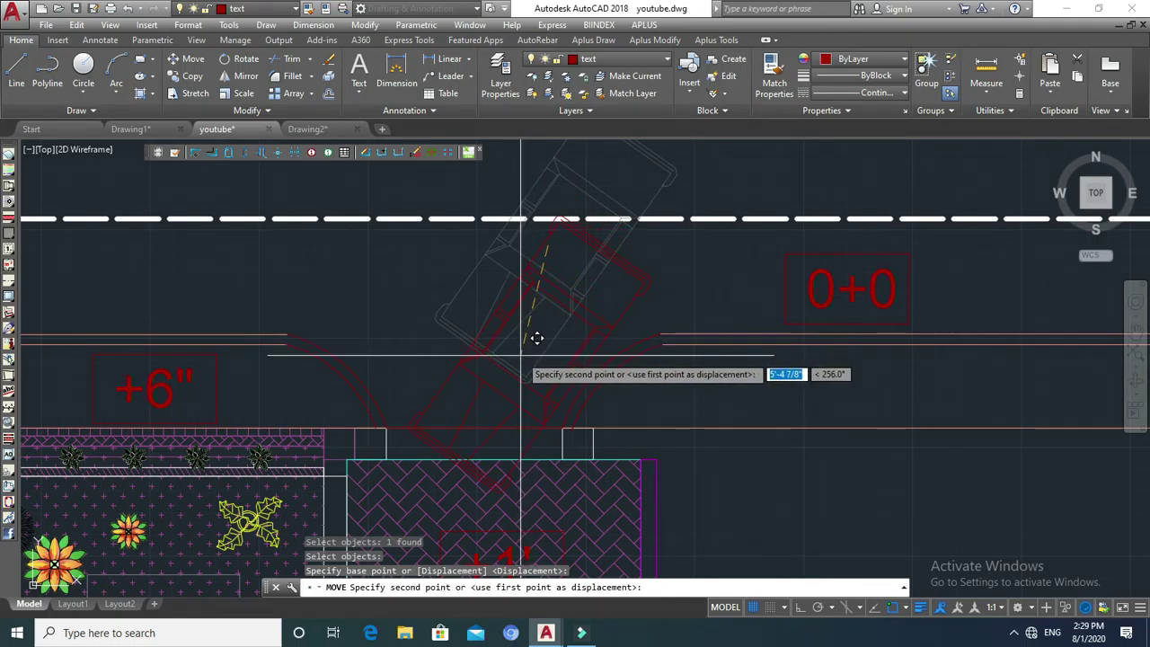
{"action": "key", "text": "Escape"}
{"action": "scroll", "coordinate": [603, 308], "scroll_direction": "down", "scroll_amount": 2}
{"action": "scroll", "coordinate": [681, 298], "scroll_direction": "down", "scroll_amount": 2}
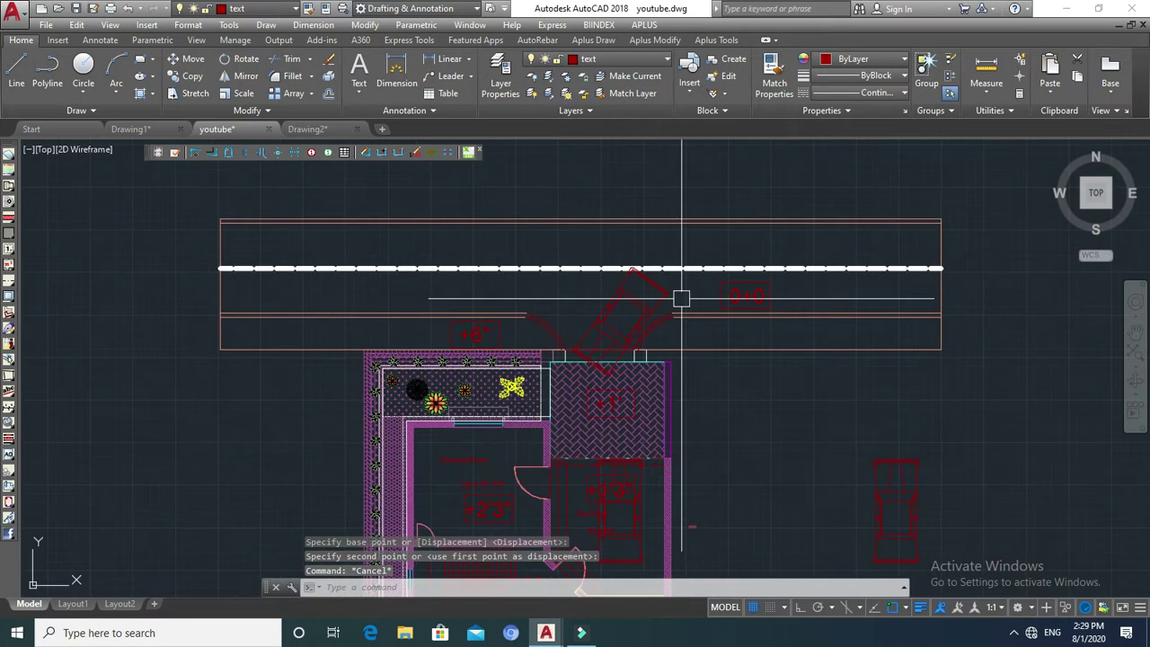
{"action": "key", "text": "Escape"}
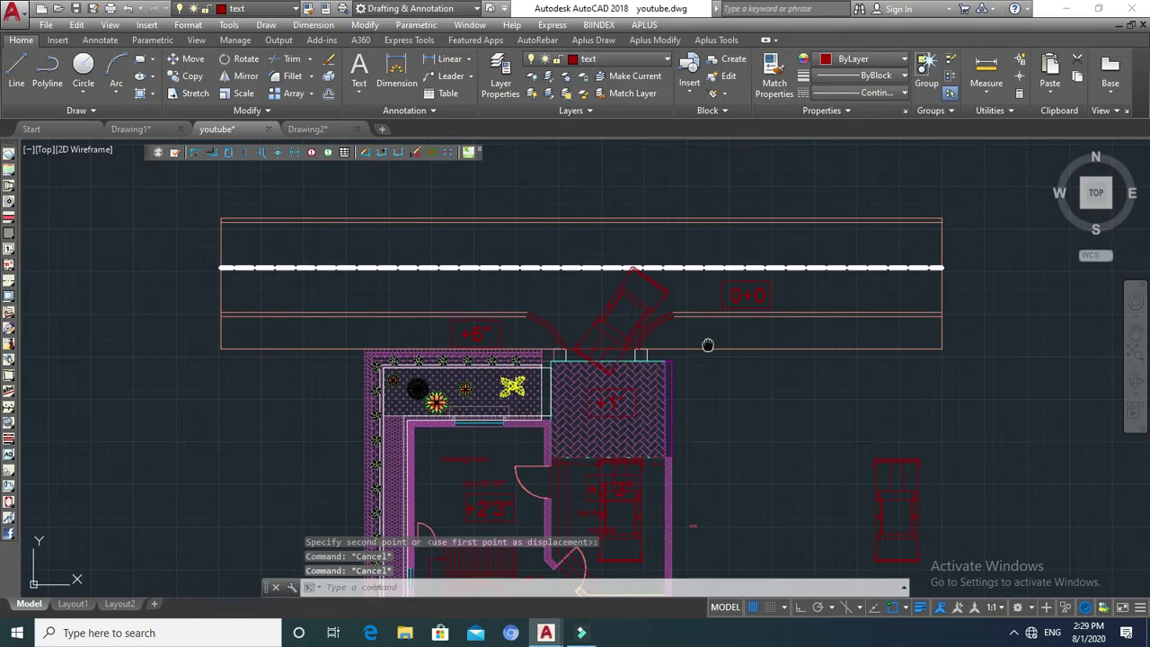
{"action": "middle_click_drag", "start_coordinate": [708, 345], "coordinate": [708, 343]}
{"action": "key", "text": "Escape"}
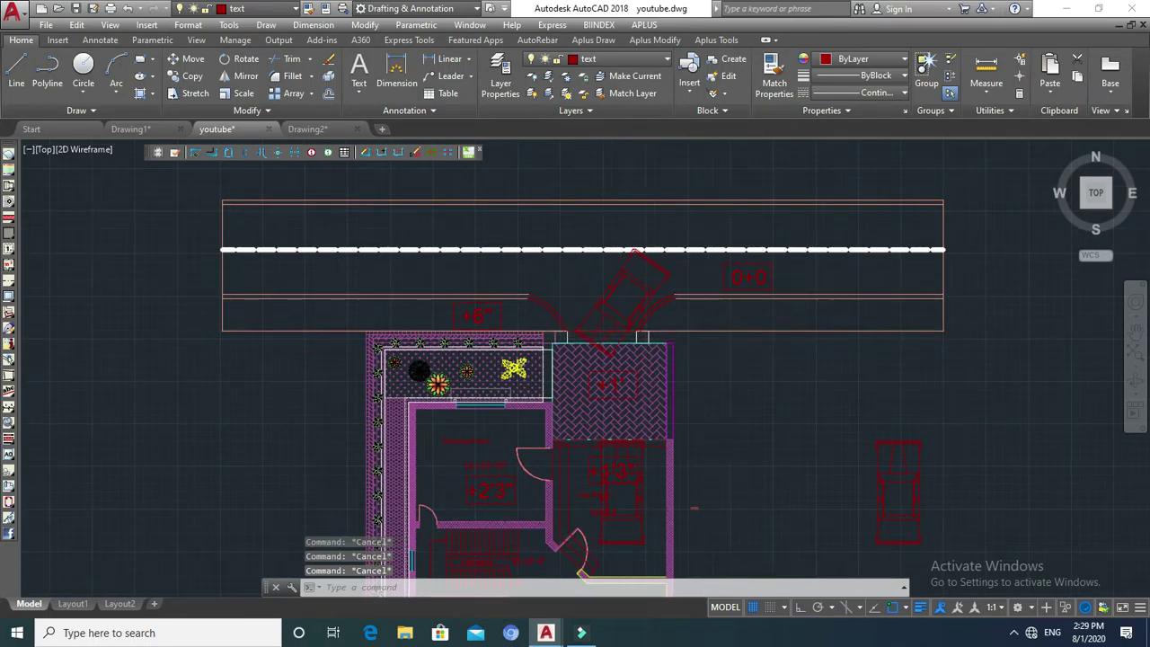
{"action": "scroll", "coordinate": [612, 261], "scroll_direction": "down", "scroll_amount": 2}
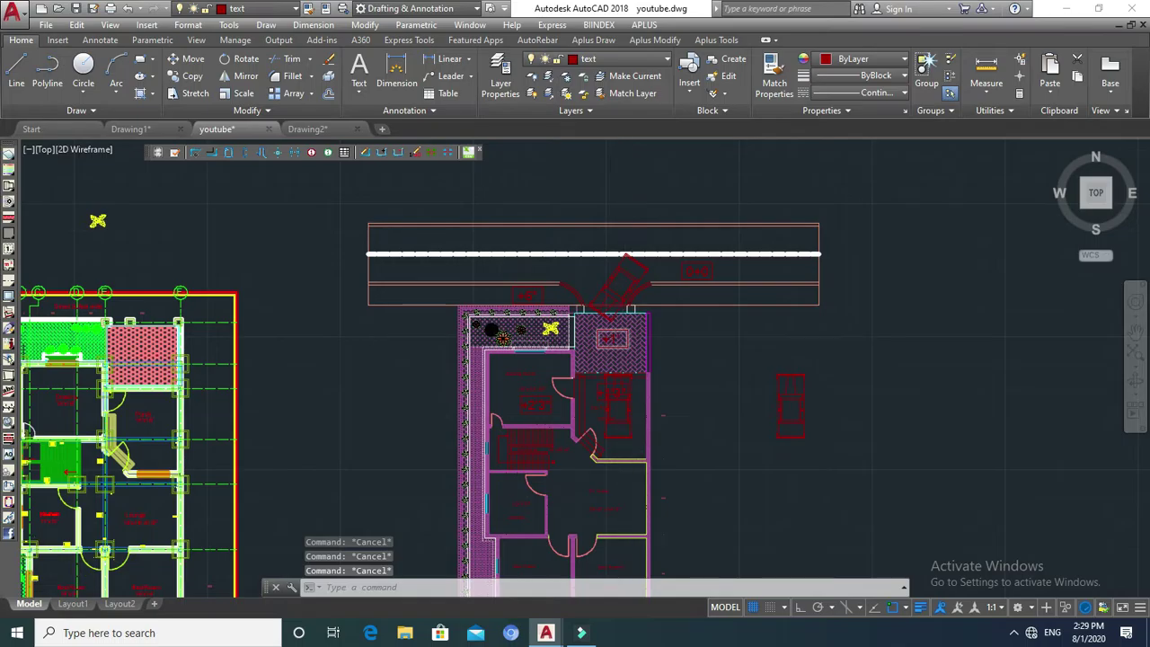
{"action": "scroll", "coordinate": [618, 260], "scroll_direction": "up", "scroll_amount": 2}
{"action": "middle_click_drag", "start_coordinate": [727, 404], "coordinate": [743, 344]}
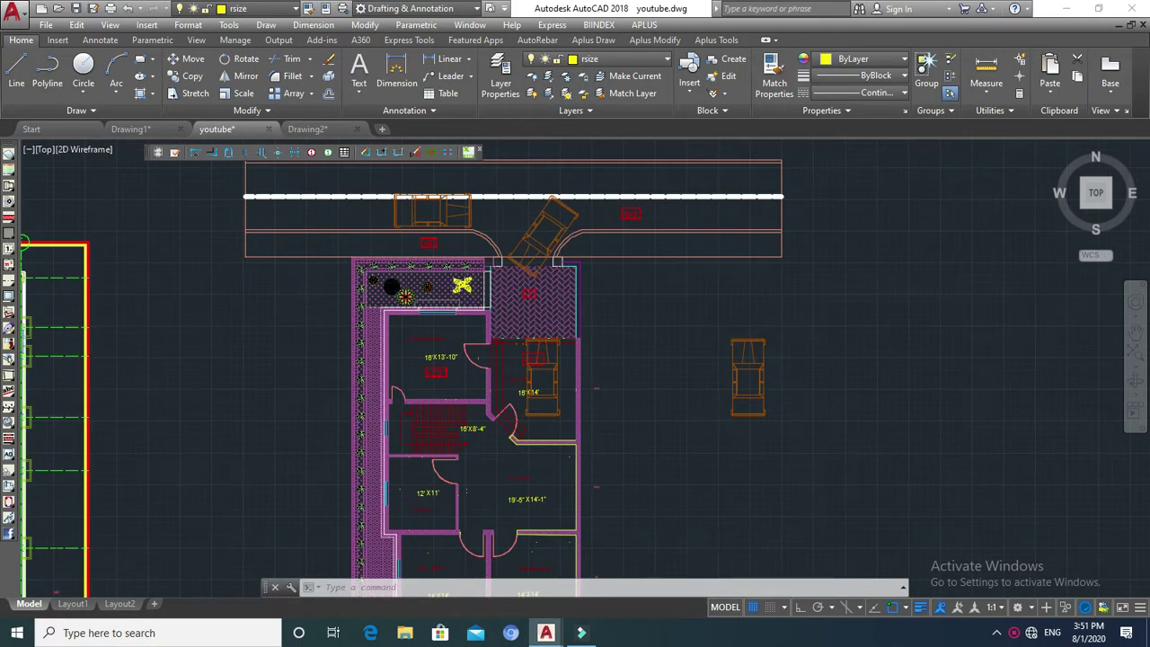
{"action": "scroll", "coordinate": [602, 276], "scroll_direction": "down", "scroll_amount": 2}
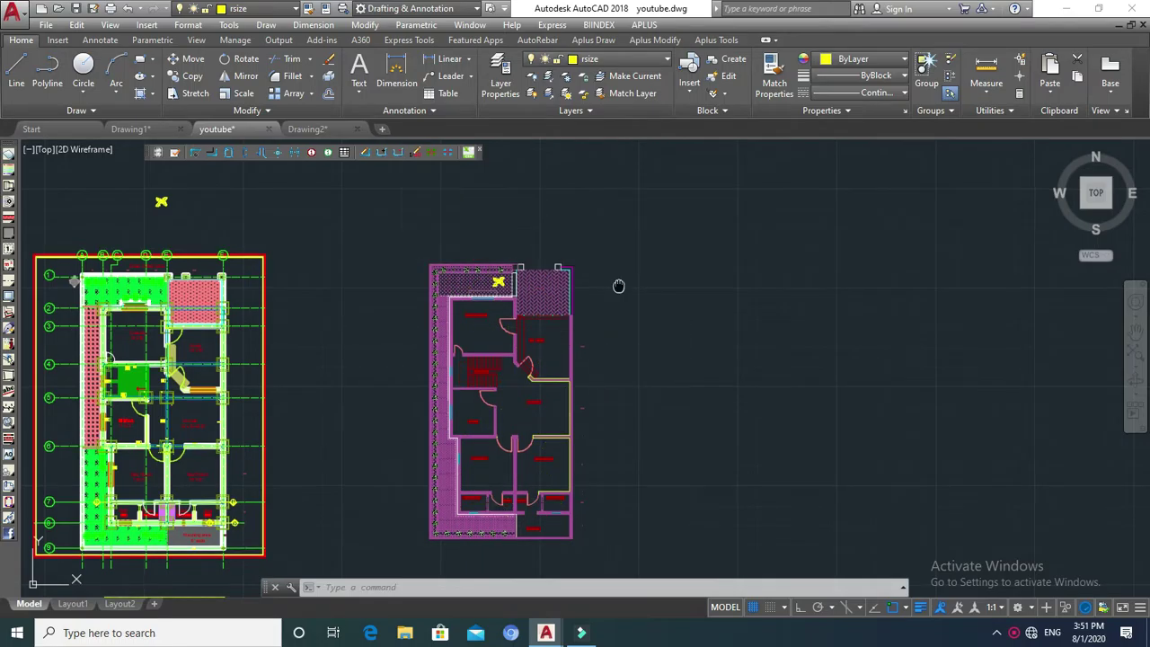
{"action": "middle_click_drag", "start_coordinate": [618, 286], "coordinate": [640, 244]}
{"action": "scroll", "coordinate": [544, 293], "scroll_direction": "up", "scroll_amount": 2}
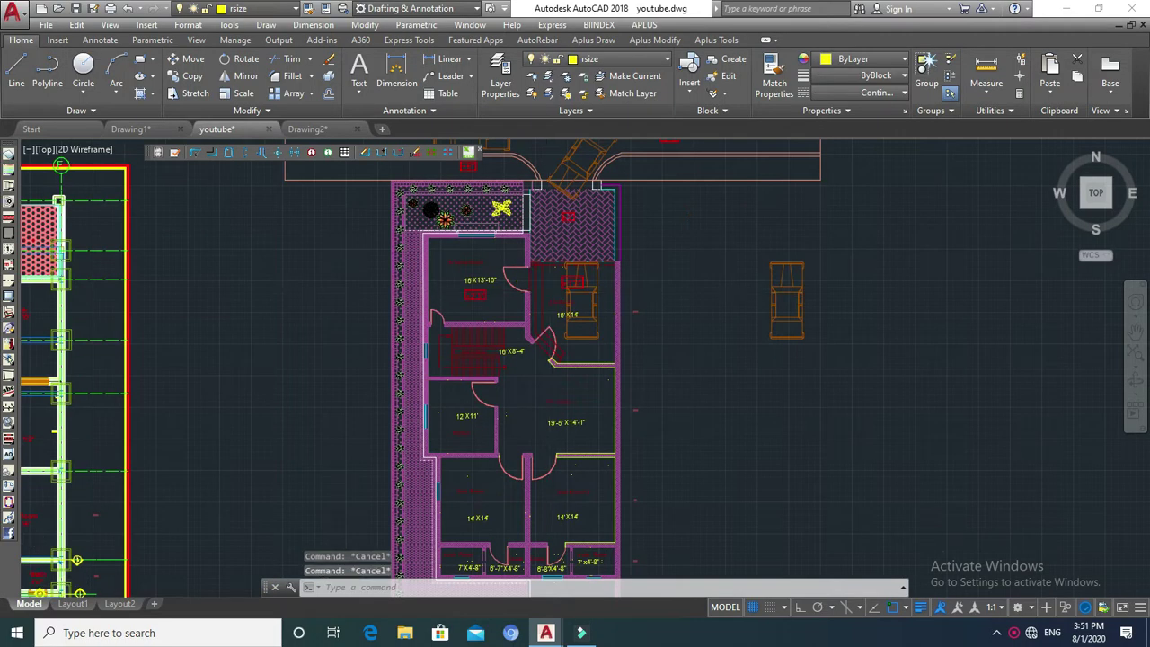
{"action": "scroll", "coordinate": [544, 293], "scroll_direction": "up", "scroll_amount": 2}
{"action": "scroll", "coordinate": [411, 303], "scroll_direction": "up", "scroll_amount": 5}
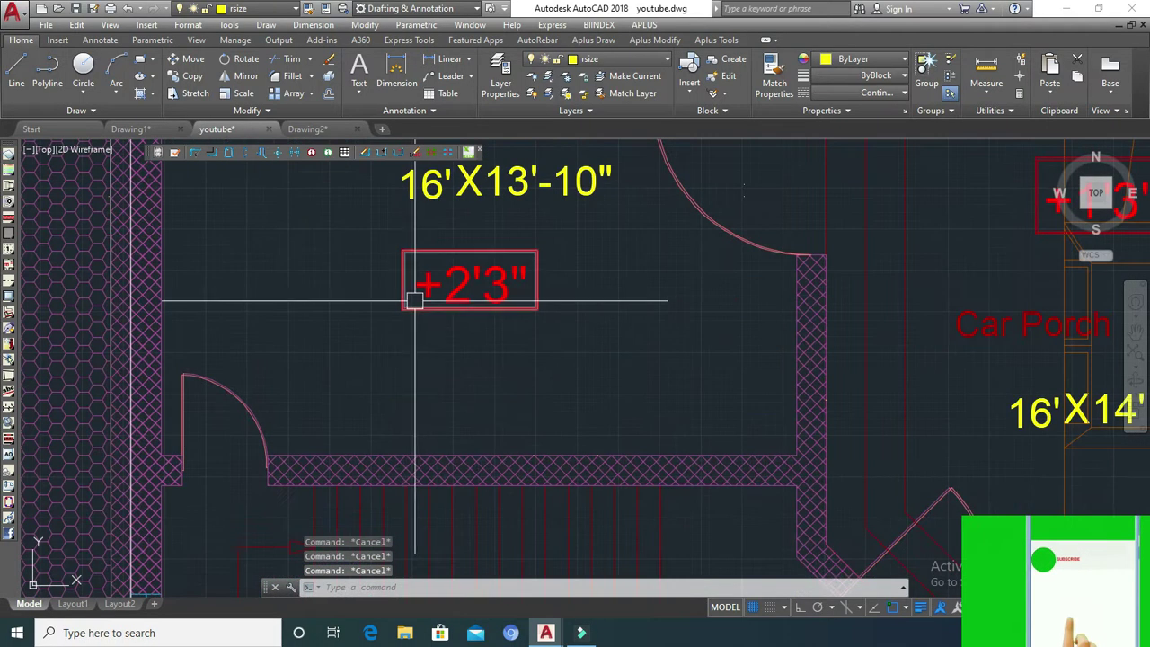
{"action": "scroll", "coordinate": [500, 309], "scroll_direction": "down", "scroll_amount": 2}
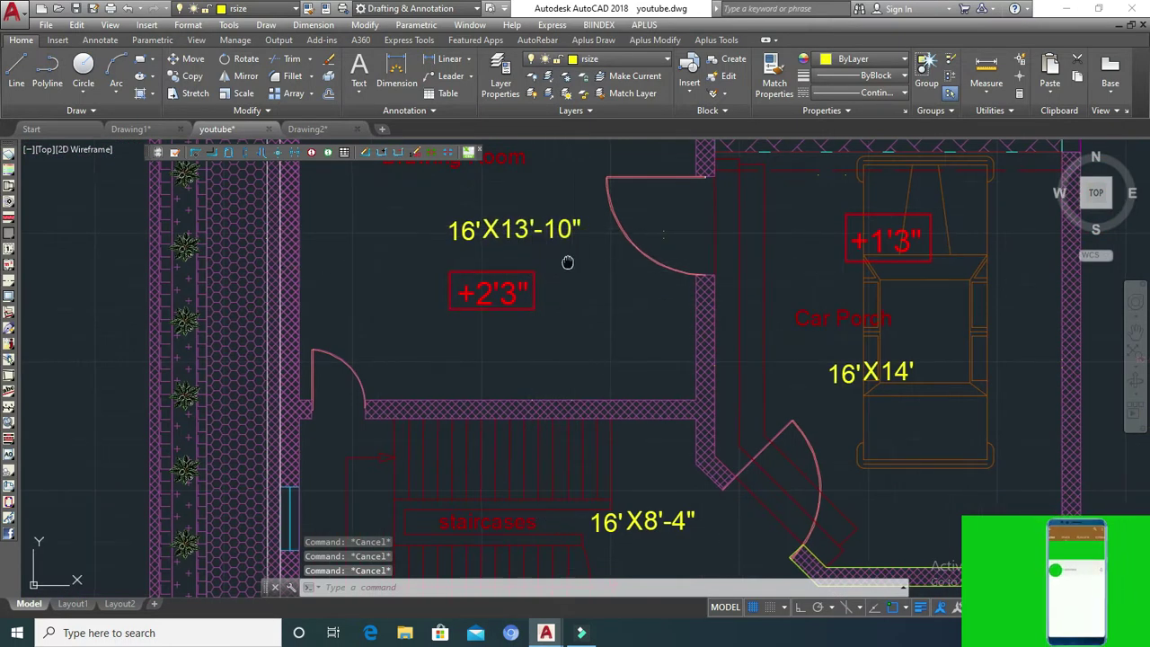
{"action": "scroll", "coordinate": [566, 251], "scroll_direction": "down", "scroll_amount": 3}
{"action": "scroll", "coordinate": [628, 229], "scroll_direction": "up", "scroll_amount": 3}
{"action": "left_click", "coordinate": [624, 230]}
{"action": "scroll", "coordinate": [623, 231], "scroll_direction": "down", "scroll_amount": 2}
{"action": "scroll", "coordinate": [619, 235], "scroll_direction": "down", "scroll_amount": 2}
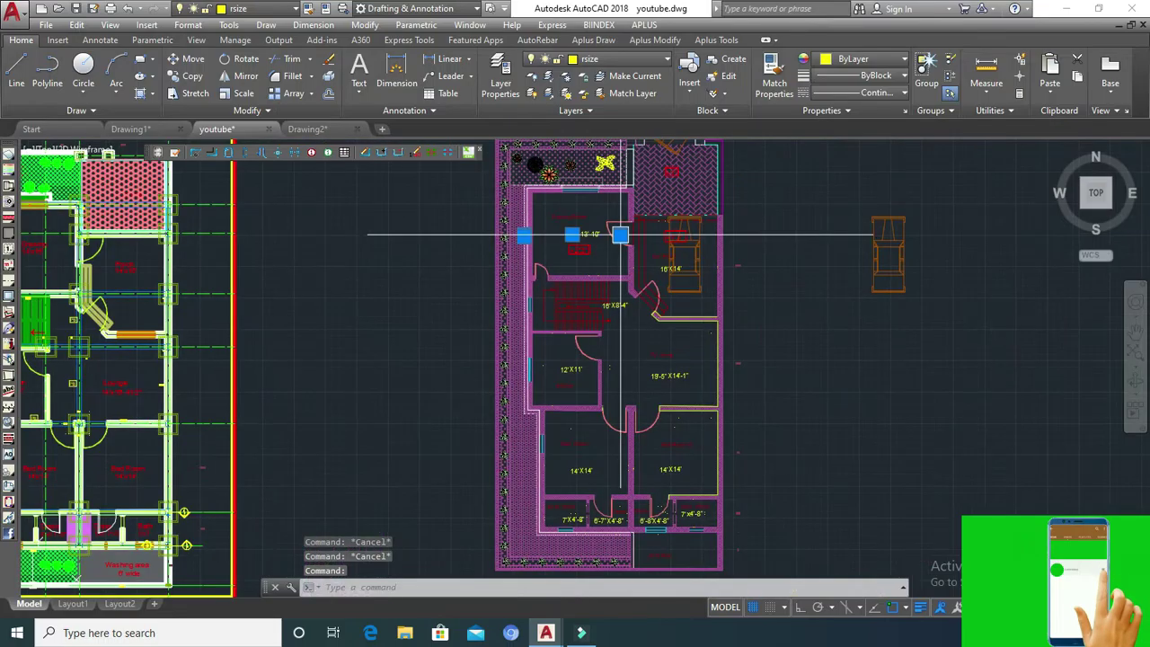
{"action": "scroll", "coordinate": [669, 449], "scroll_direction": "up", "scroll_amount": 2}
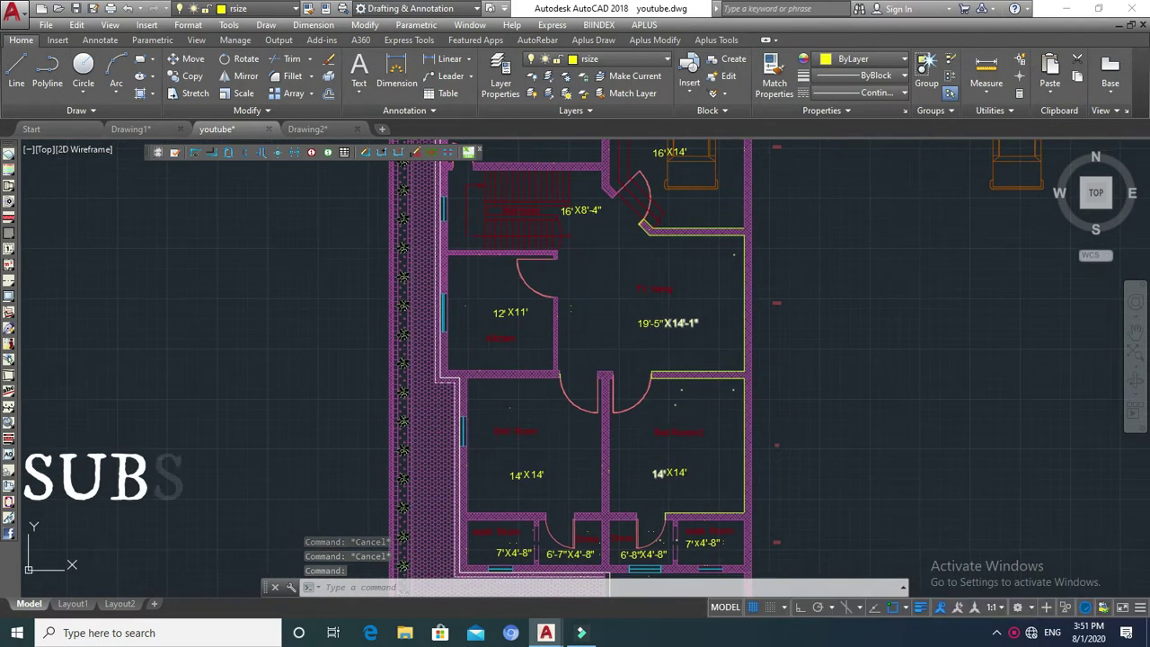
{"action": "key", "text": "Escape"}
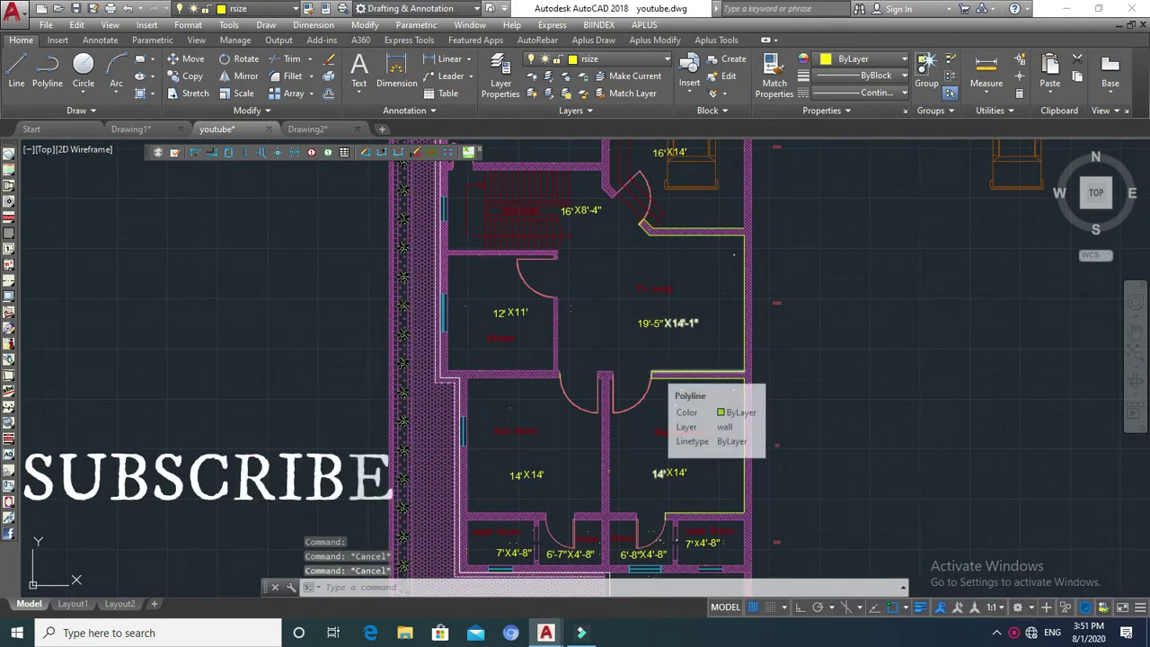
{"action": "key", "text": "ctrl+p"}
{"action": "left_click", "coordinate": [503, 207]}
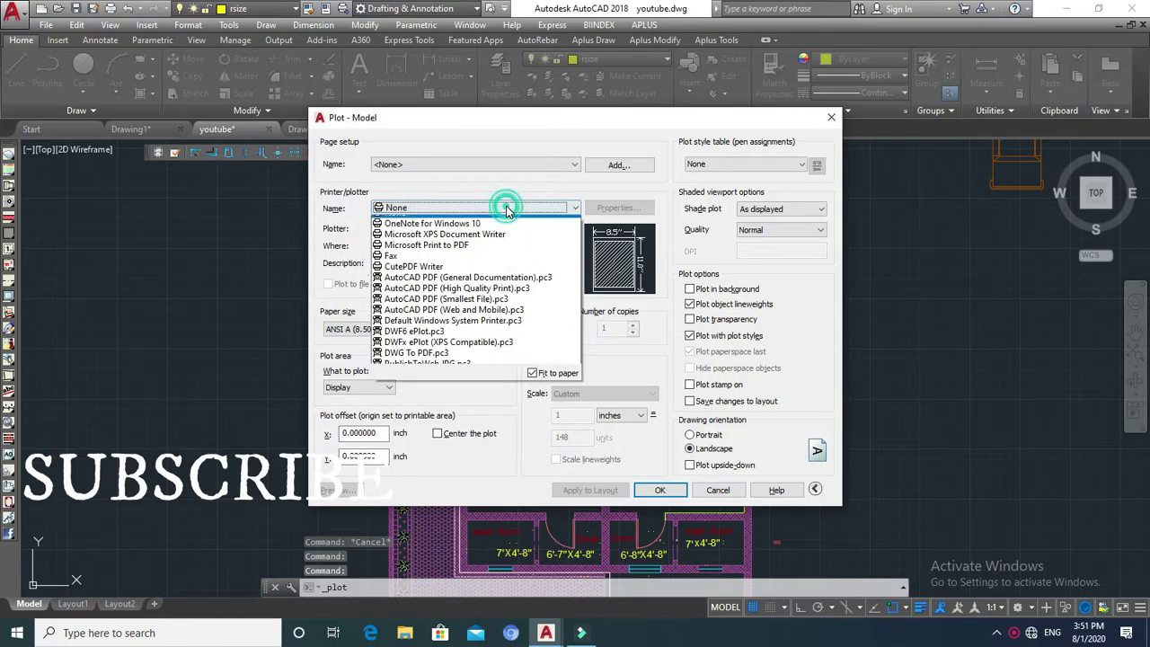
Preview a DWG To PDF plot of a window around building E in portrait orientation.
{"action": "left_click", "coordinate": [415, 362]}
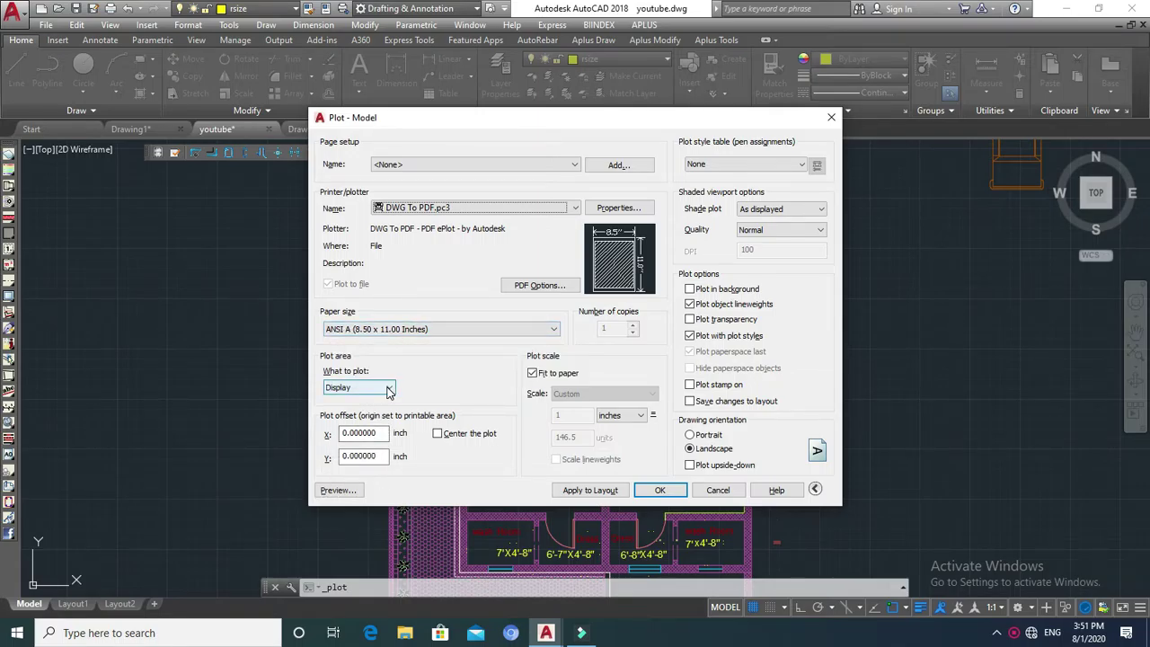
{"action": "left_click", "coordinate": [339, 431]}
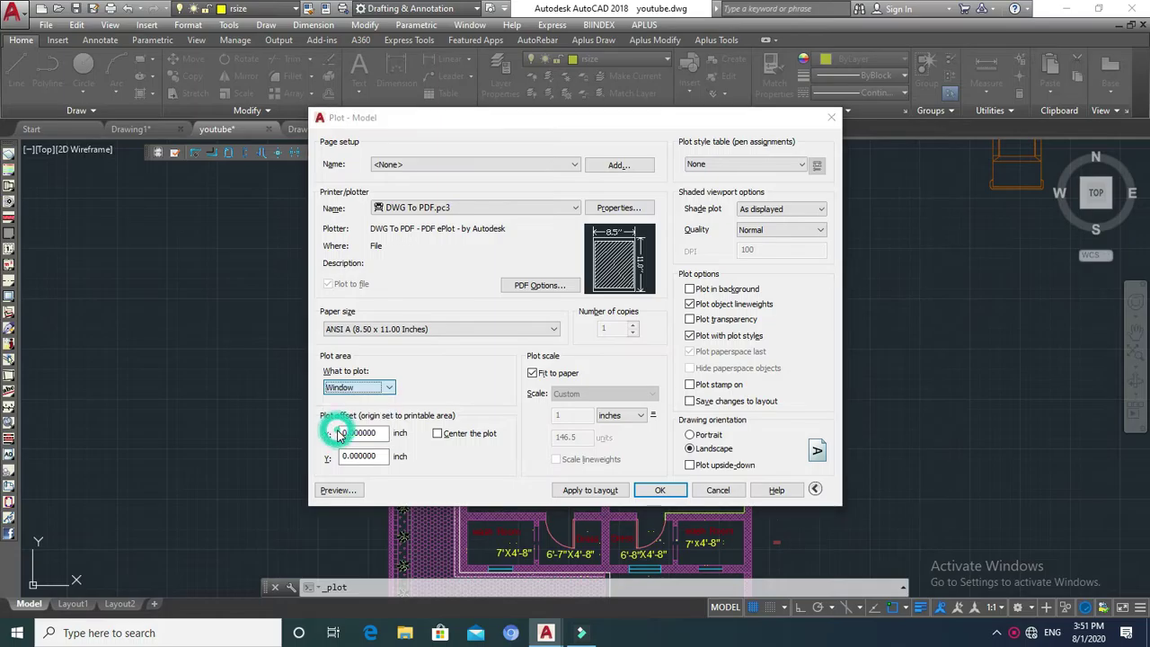
{"action": "scroll", "coordinate": [486, 315], "scroll_direction": "down", "scroll_amount": 6}
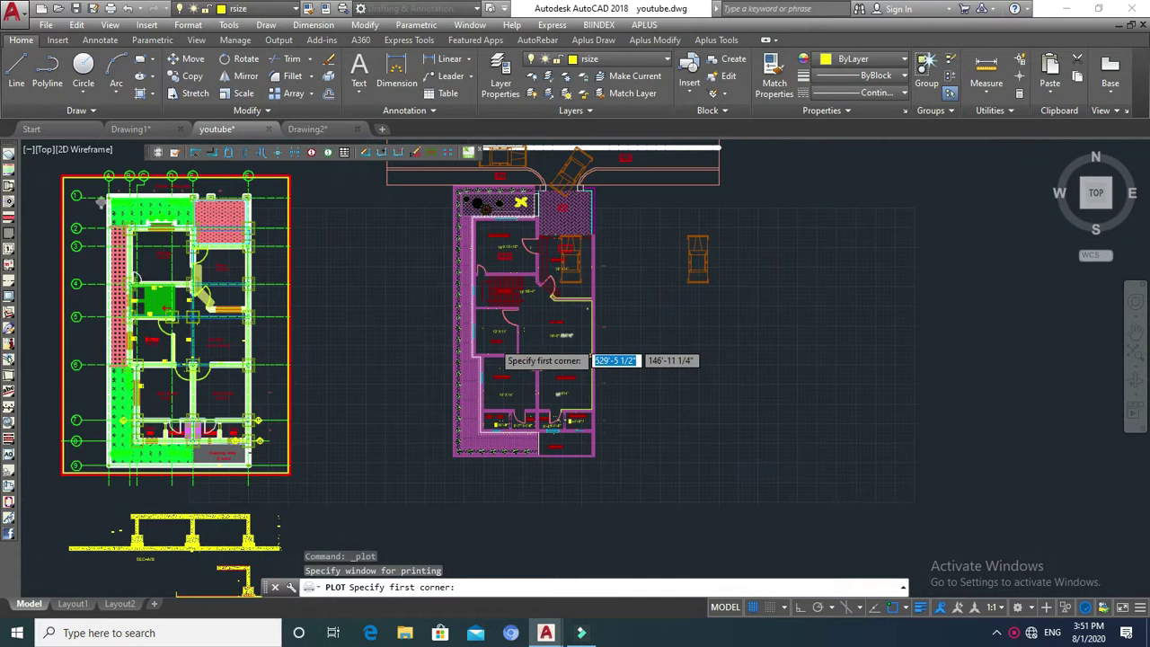
{"action": "left_click", "coordinate": [454, 256]}
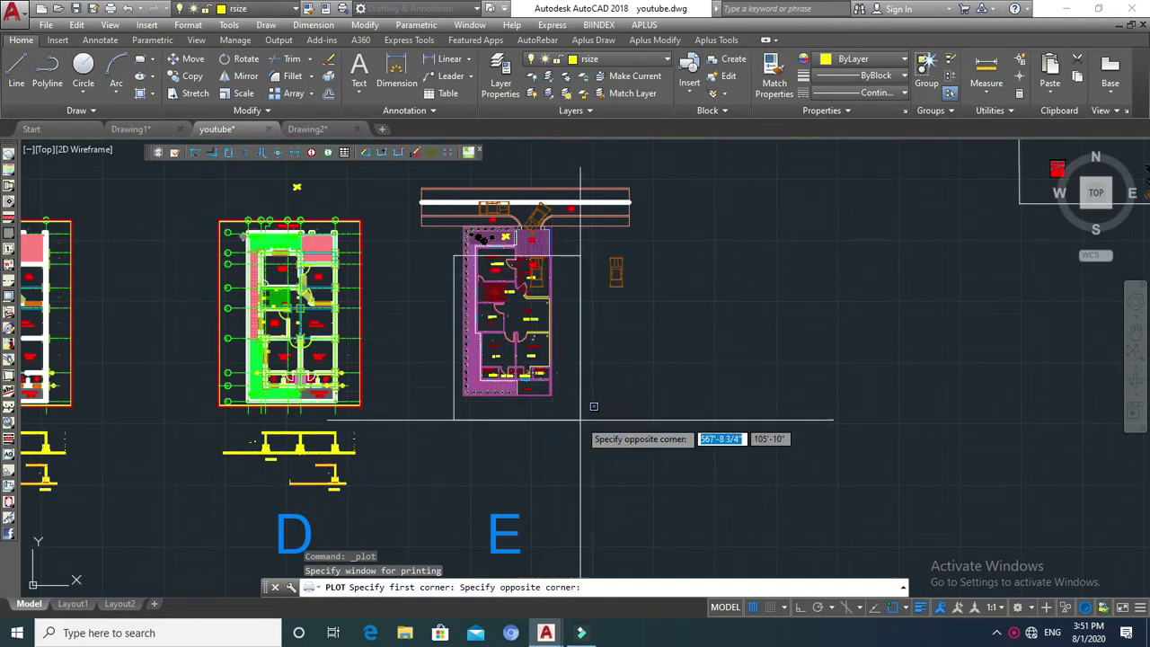
{"action": "left_click", "coordinate": [548, 400]}
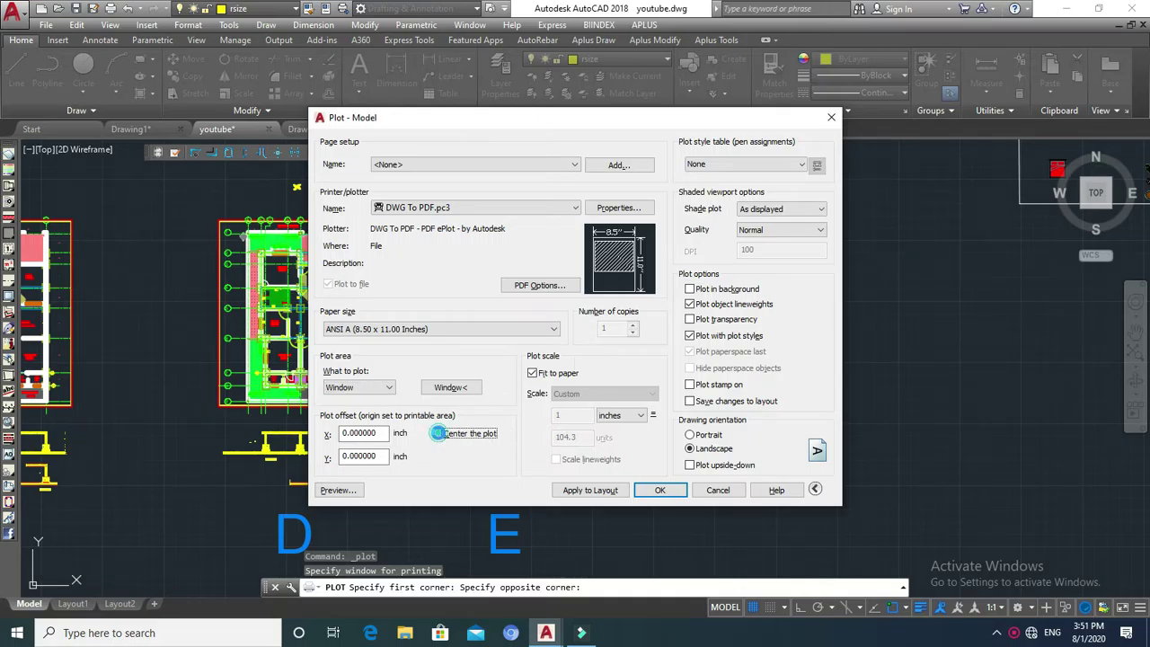
{"action": "left_click", "coordinate": [689, 435]}
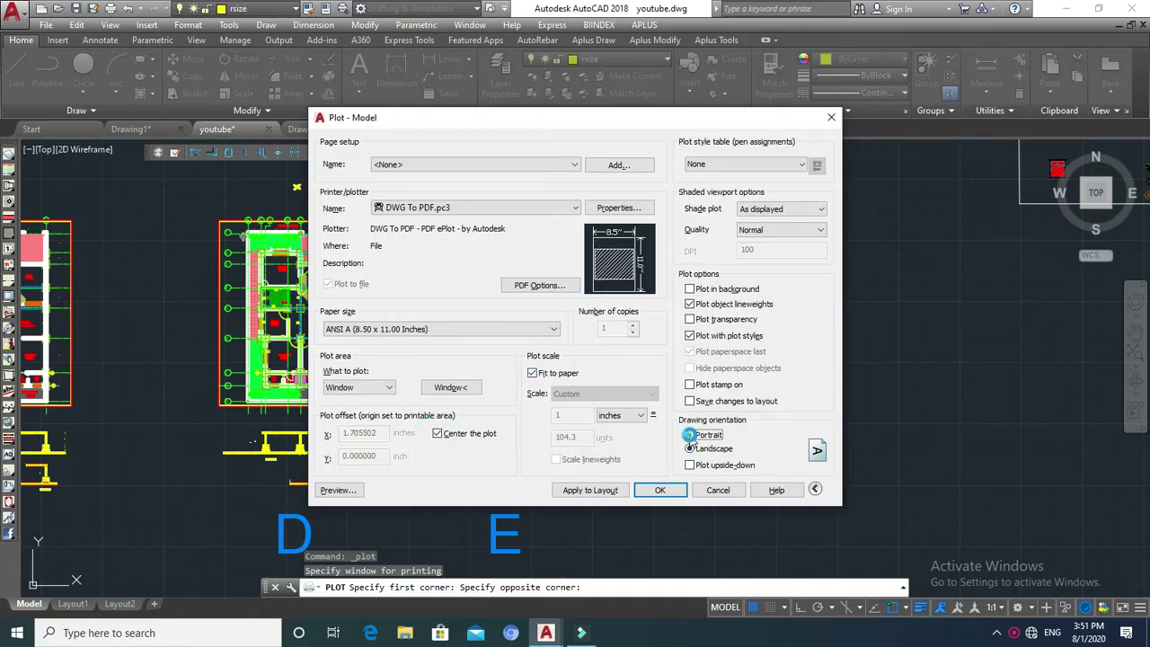
{"action": "left_click", "coordinate": [348, 492]}
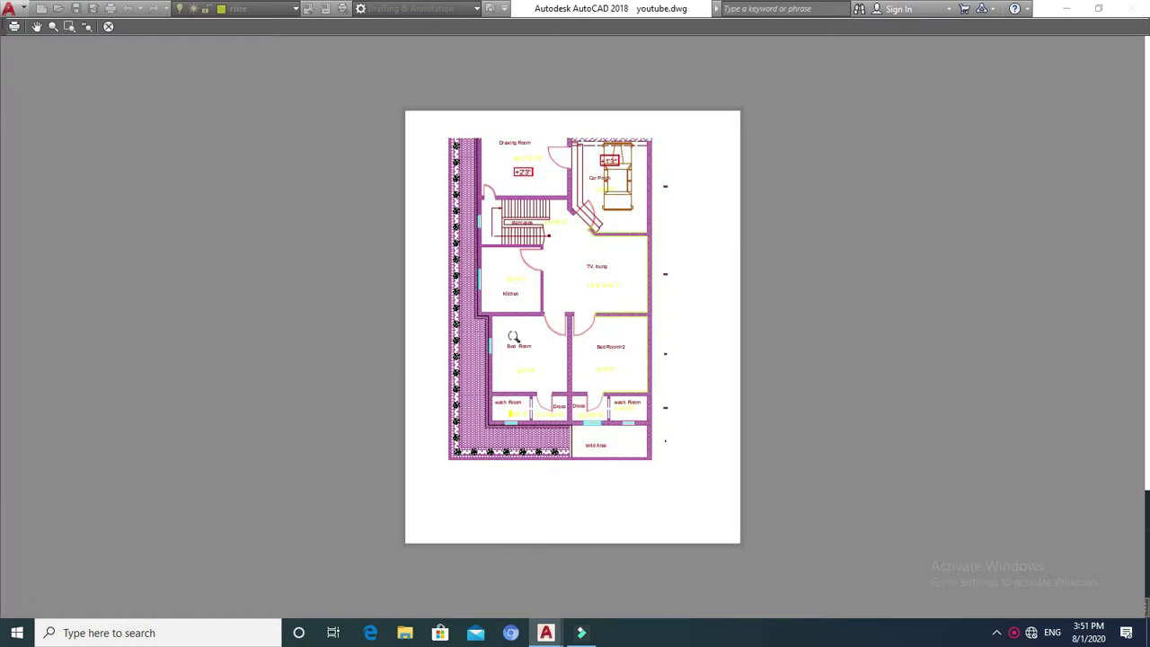
Zoom around the DWG To PDF preview, then exit it and cancel the Plot dialog without printing.
{"action": "scroll", "coordinate": [513, 336], "scroll_direction": "up", "scroll_amount": 3}
{"action": "scroll", "coordinate": [532, 311], "scroll_direction": "up", "scroll_amount": 6}
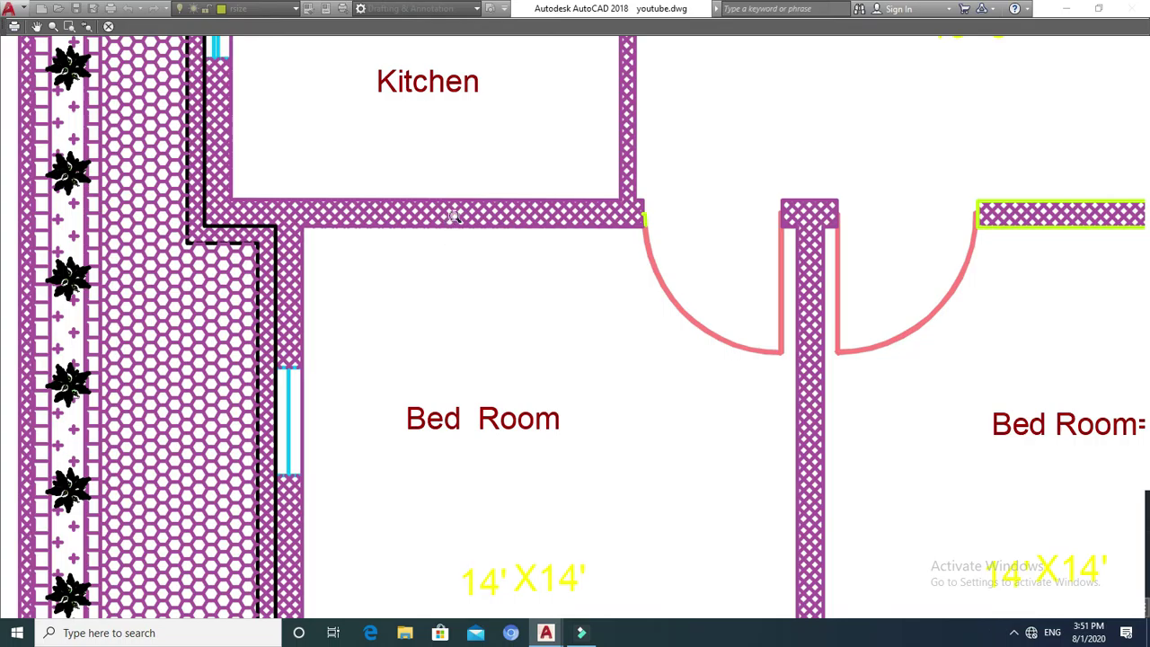
{"action": "scroll", "coordinate": [456, 216], "scroll_direction": "down", "scroll_amount": 2}
{"action": "scroll", "coordinate": [904, 315], "scroll_direction": "down", "scroll_amount": 2}
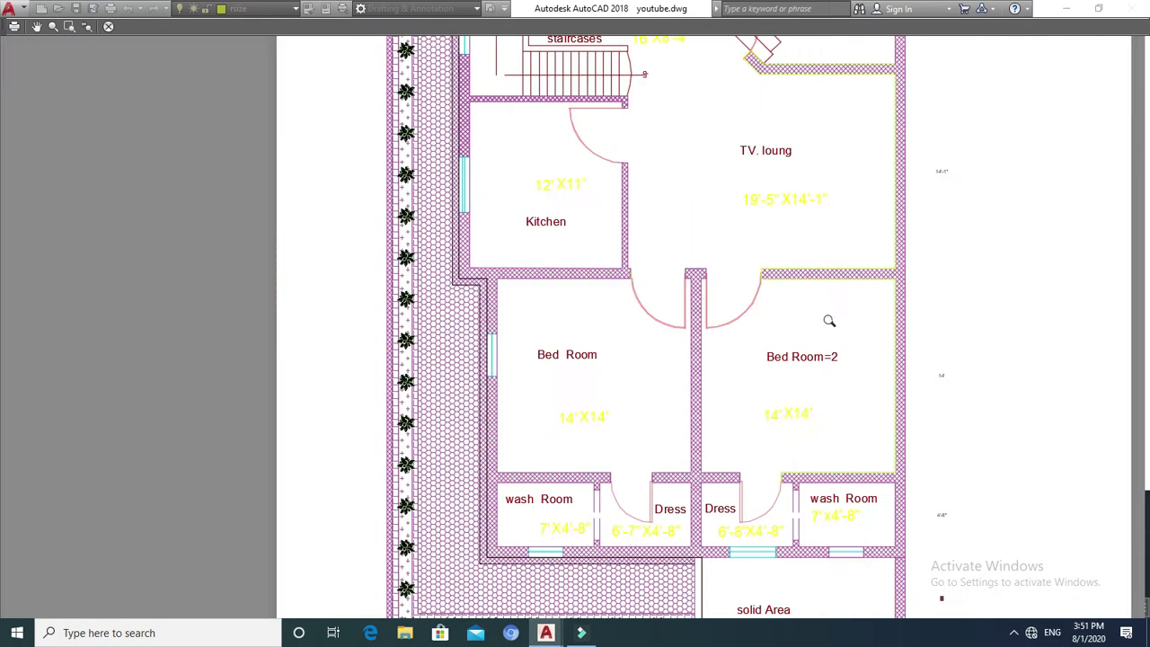
{"action": "scroll", "coordinate": [872, 261], "scroll_direction": "down", "scroll_amount": 2}
{"action": "key", "text": "Escape"}
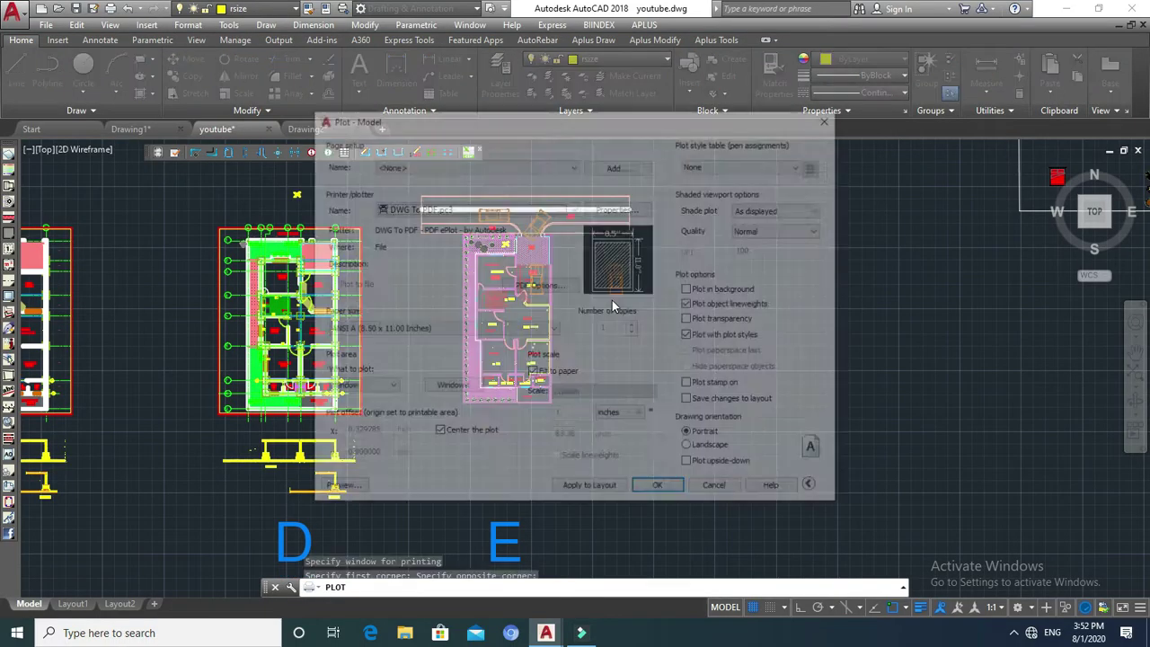
{"action": "key", "text": "Return"}
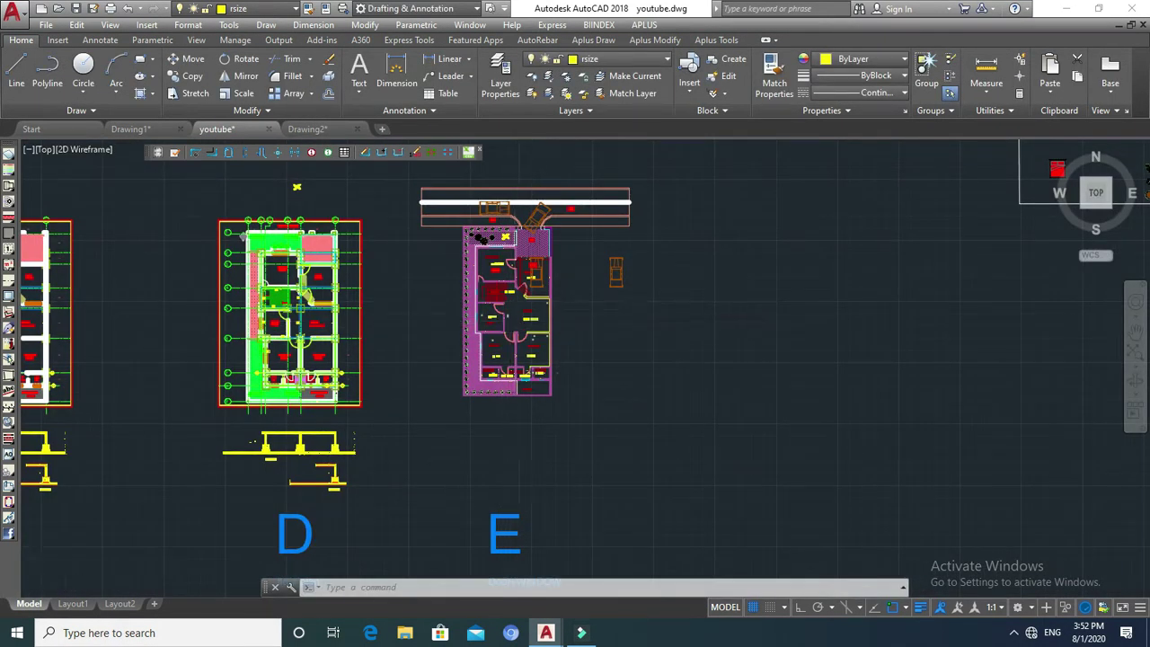
{"action": "scroll", "coordinate": [517, 328], "scroll_direction": "up", "scroll_amount": 3}
{"action": "scroll", "coordinate": [517, 324], "scroll_direction": "up", "scroll_amount": 1}
{"action": "type", "text": "1"}
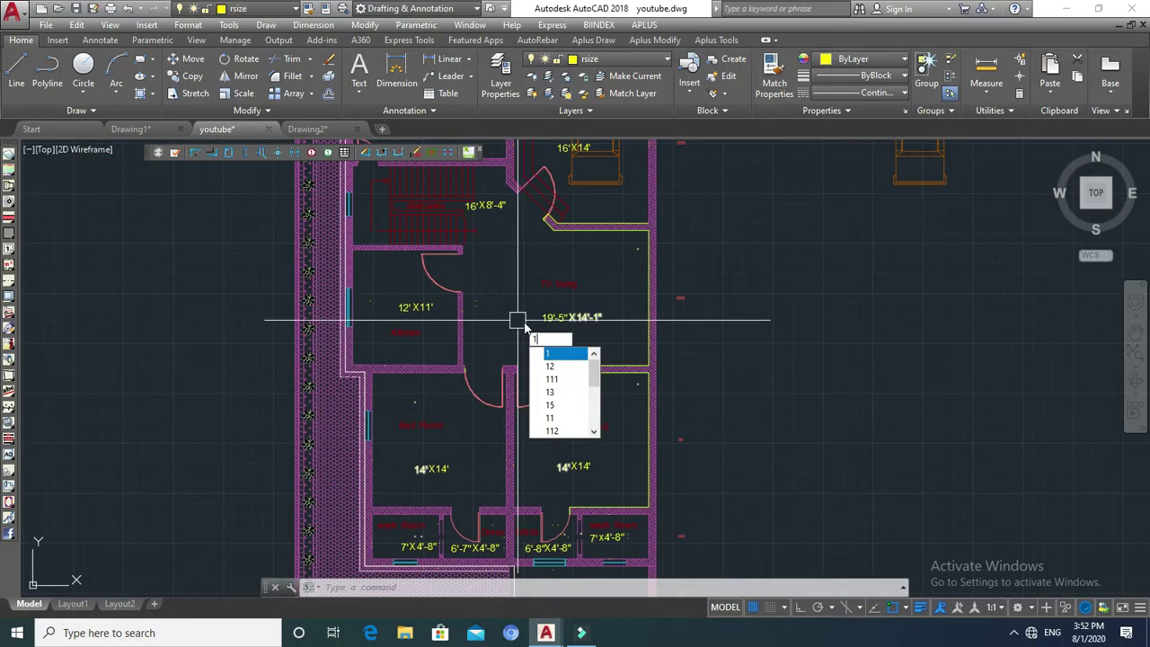
Pick a room-size label with LAYISO to isolate the rsize layer.
{"action": "key", "text": "Escape"}
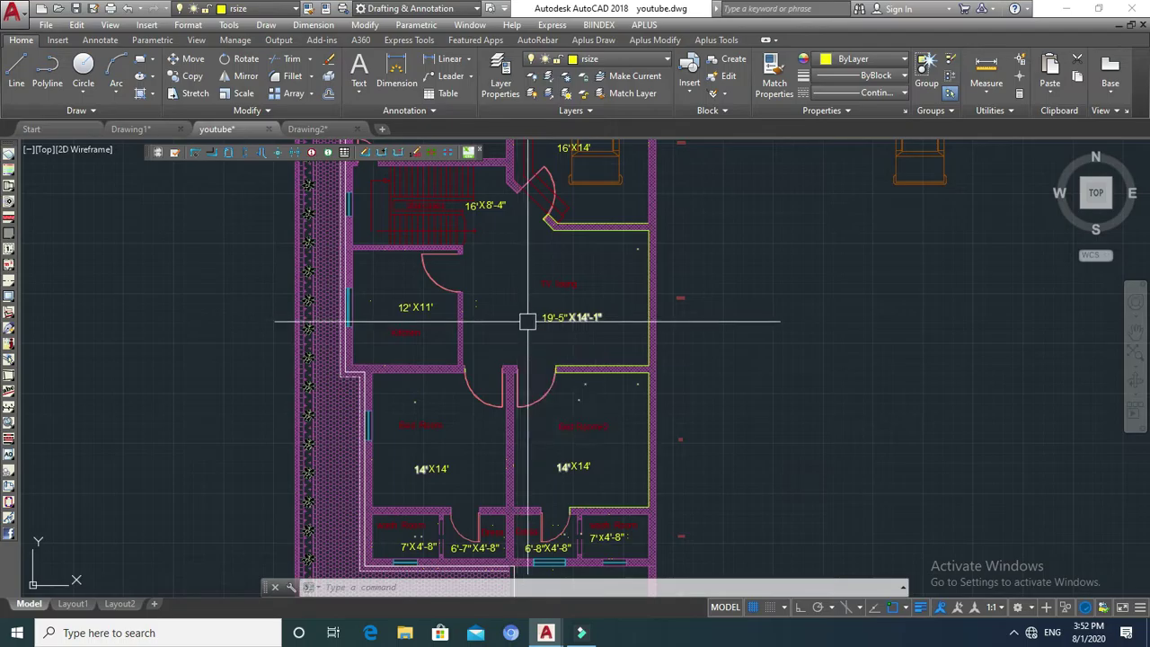
{"action": "key", "text": "Return"}
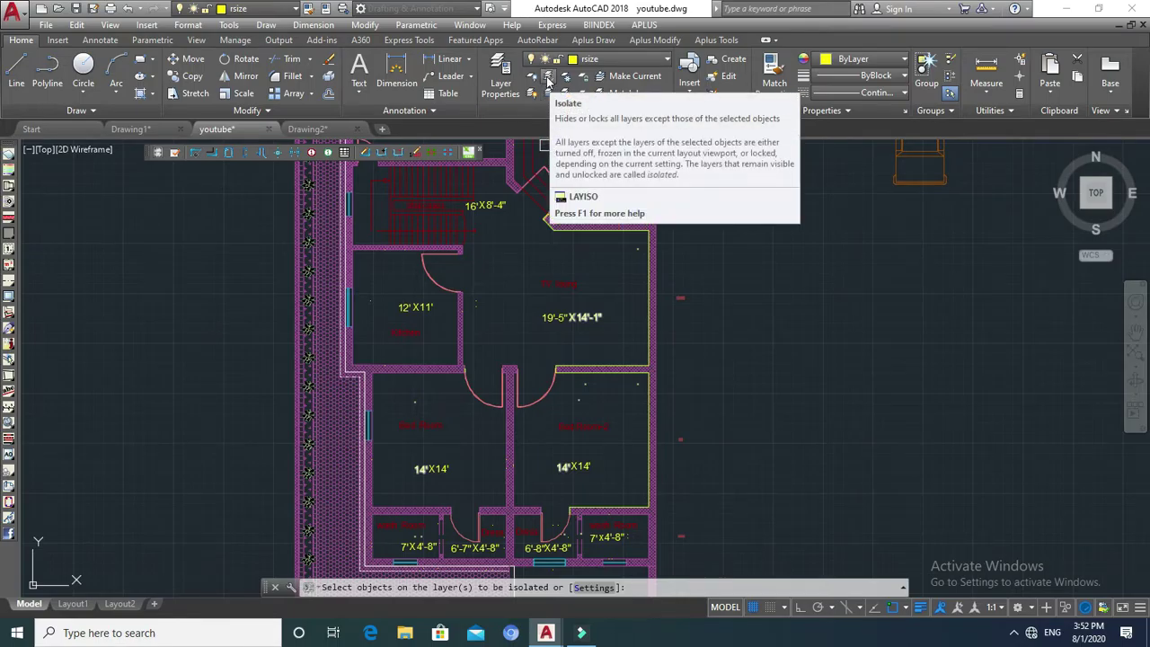
{"action": "scroll", "coordinate": [481, 291], "scroll_direction": "up", "scroll_amount": 3}
{"action": "scroll", "coordinate": [483, 293], "scroll_direction": "up", "scroll_amount": 2}
{"action": "left_click", "coordinate": [483, 293]}
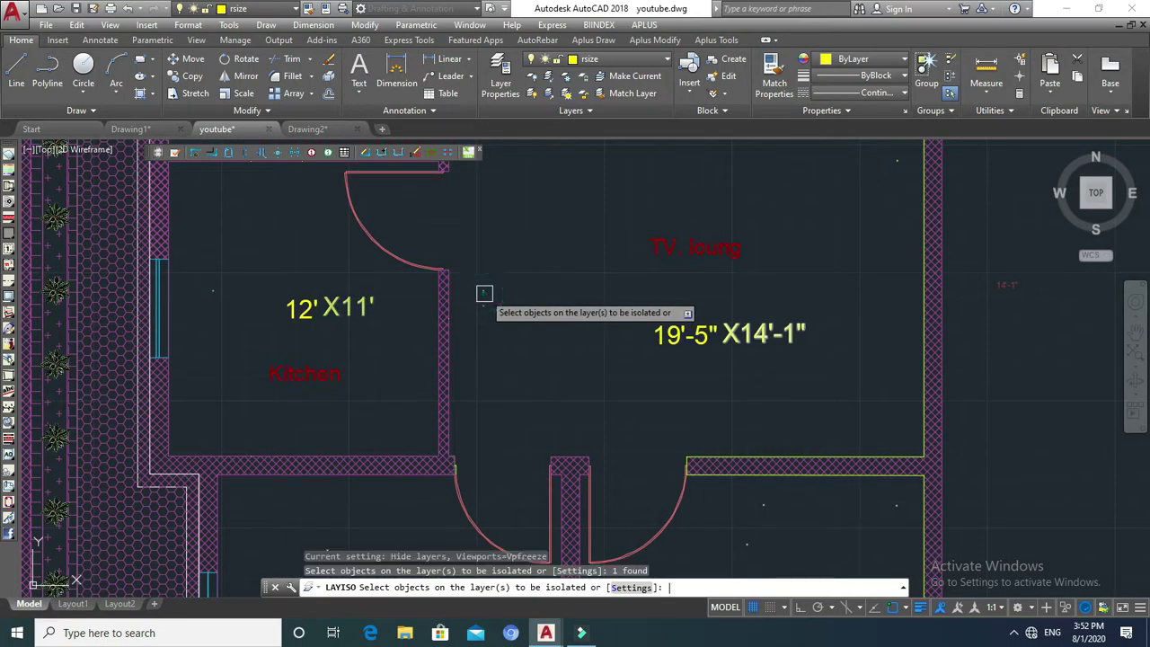
{"action": "key", "text": "Return"}
{"action": "scroll", "coordinate": [485, 290], "scroll_direction": "down", "scroll_amount": 5}
{"action": "scroll", "coordinate": [548, 257], "scroll_direction": "up", "scroll_amount": 5}
{"action": "type", "text": "x"}
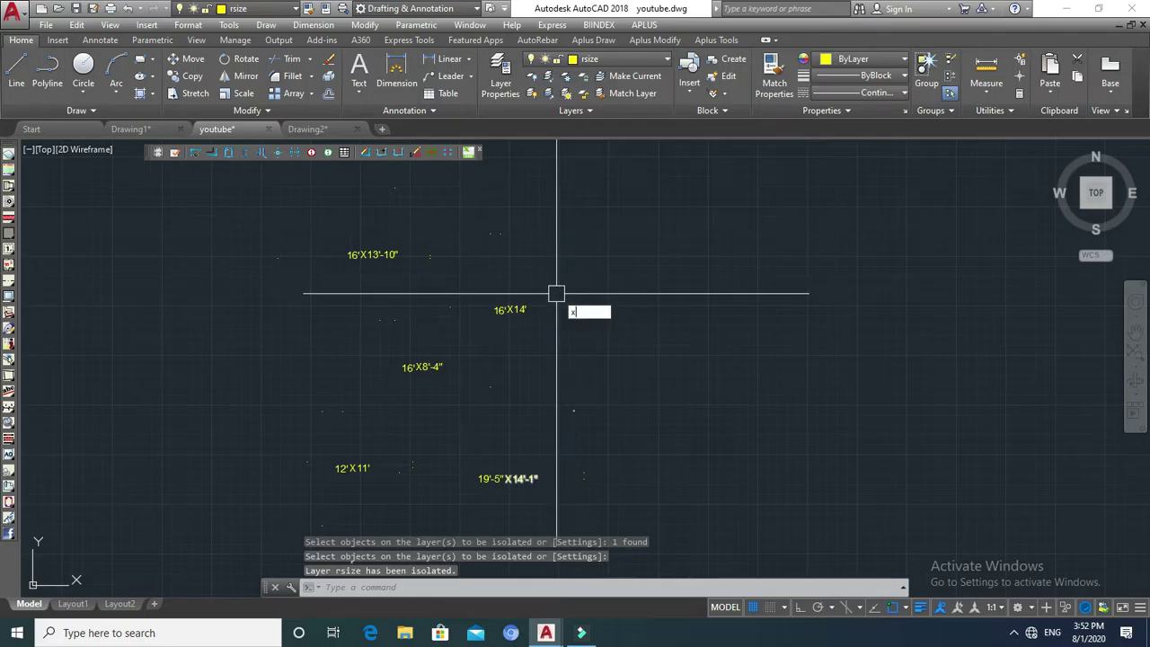
Start EXPLODE and window-select the upper room-size labels.
{"action": "key", "text": "Return"}
{"action": "left_click", "coordinate": [539, 213]}
{"action": "left_click", "coordinate": [424, 270]}
{"action": "left_click", "coordinate": [421, 305]}
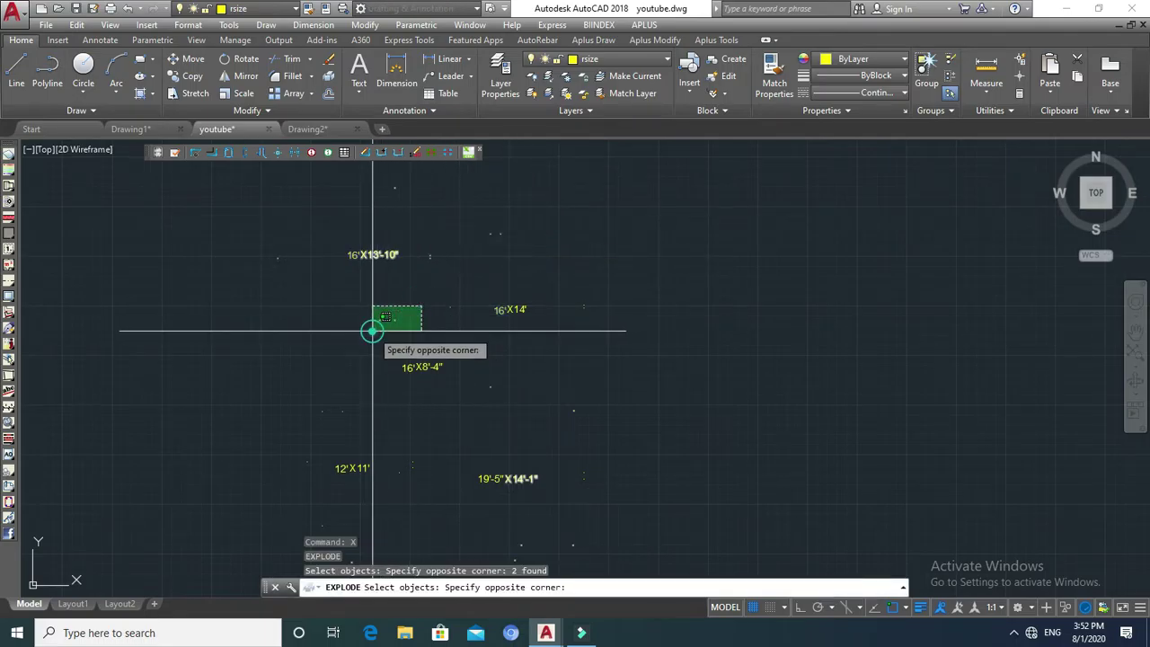
{"action": "left_click", "coordinate": [372, 331]}
{"action": "left_click", "coordinate": [380, 398]}
{"action": "left_click", "coordinate": [321, 423]}
{"action": "middle_click_drag", "start_coordinate": [369, 405], "coordinate": [378, 303]}
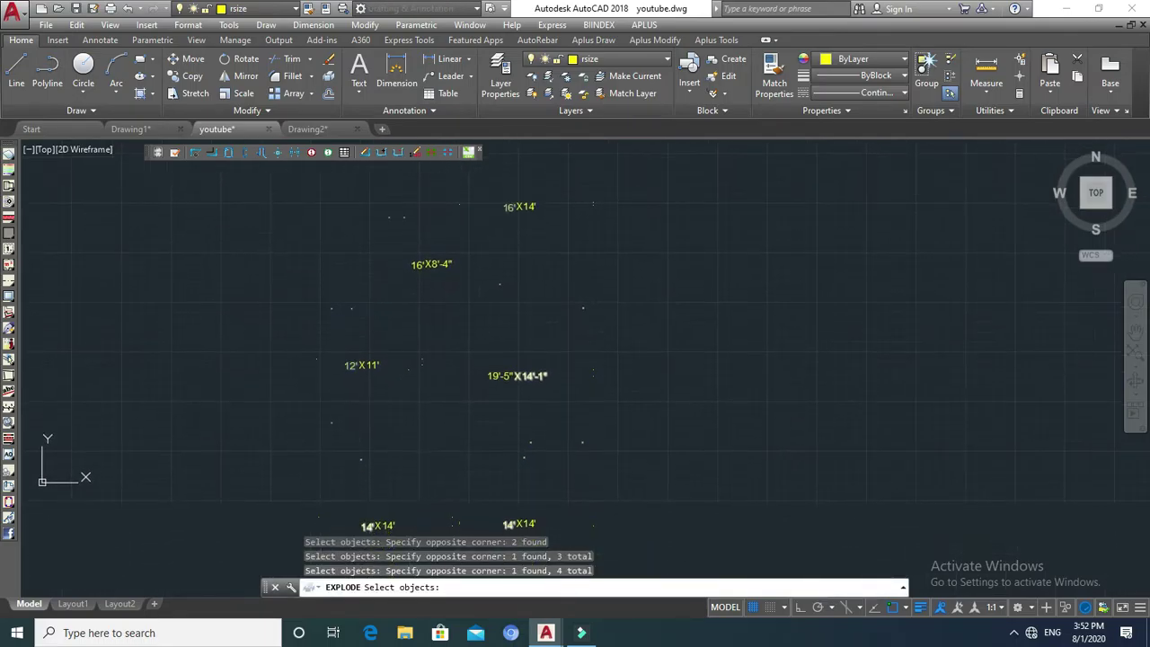
Add the bedroom, wash room, 6'-8"X4'-8" and 12'X11' size labels to the explode selection.
{"action": "left_click", "coordinate": [634, 428]}
{"action": "left_click", "coordinate": [306, 467]}
{"action": "left_click", "coordinate": [620, 298]}
{"action": "left_click", "coordinate": [585, 387]}
{"action": "middle_click_drag", "start_coordinate": [619, 453], "coordinate": [617, 323]}
{"action": "left_click", "coordinate": [467, 362]}
{"action": "left_click", "coordinate": [426, 459]}
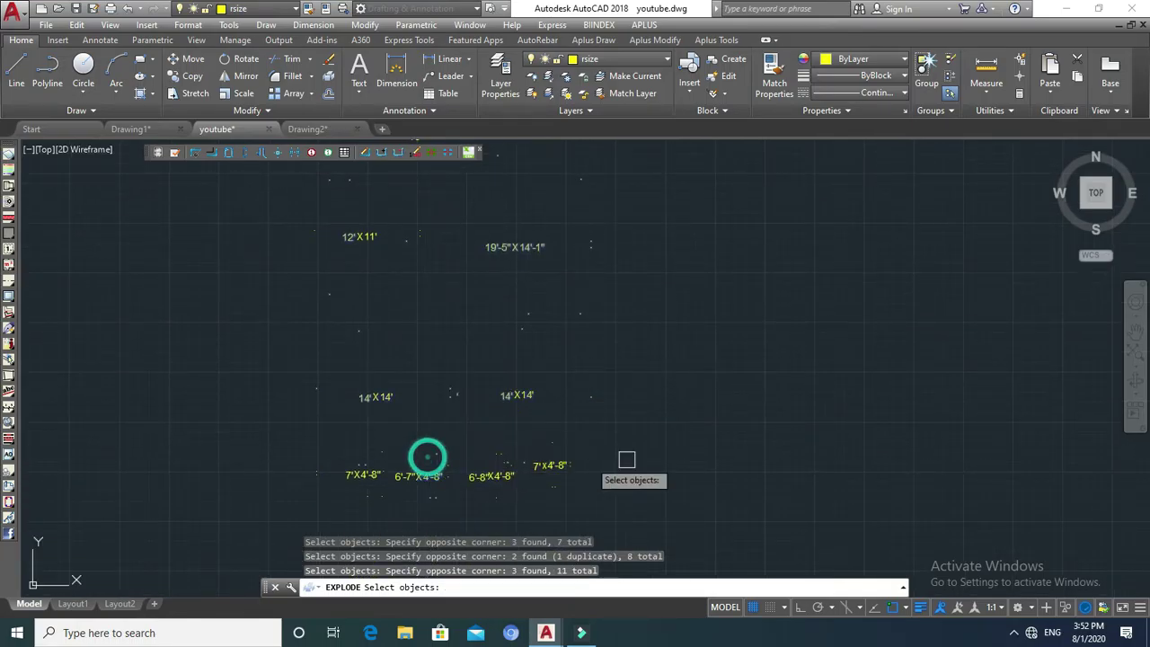
{"action": "left_click", "coordinate": [546, 441]}
{"action": "left_click", "coordinate": [492, 495]}
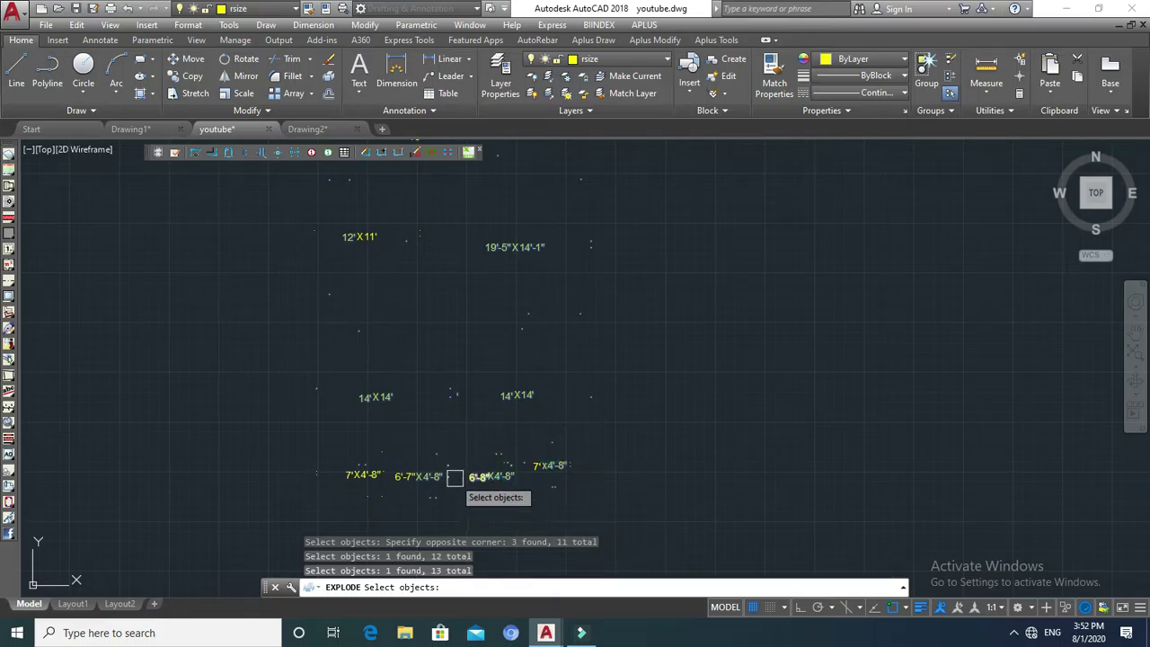
{"action": "left_click", "coordinate": [454, 477]}
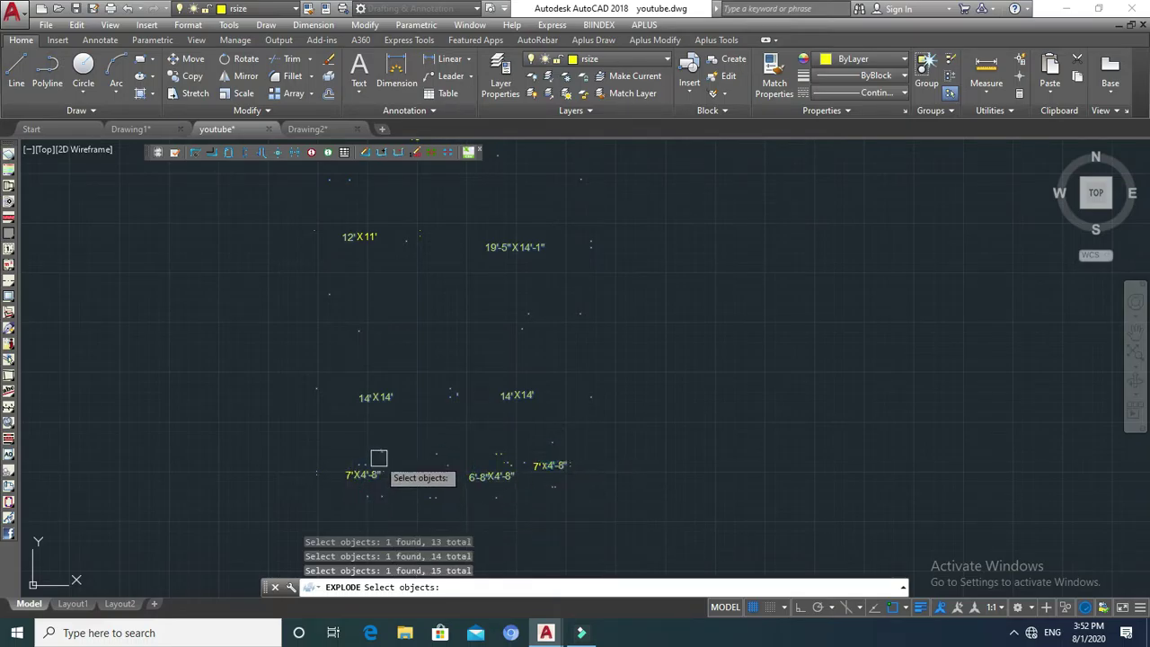
{"action": "left_click", "coordinate": [320, 470]}
{"action": "left_click", "coordinate": [415, 227]}
{"action": "key", "text": "Escape"}
Explode one remaining room-size label.
{"action": "scroll", "coordinate": [492, 327], "scroll_direction": "down", "scroll_amount": 4}
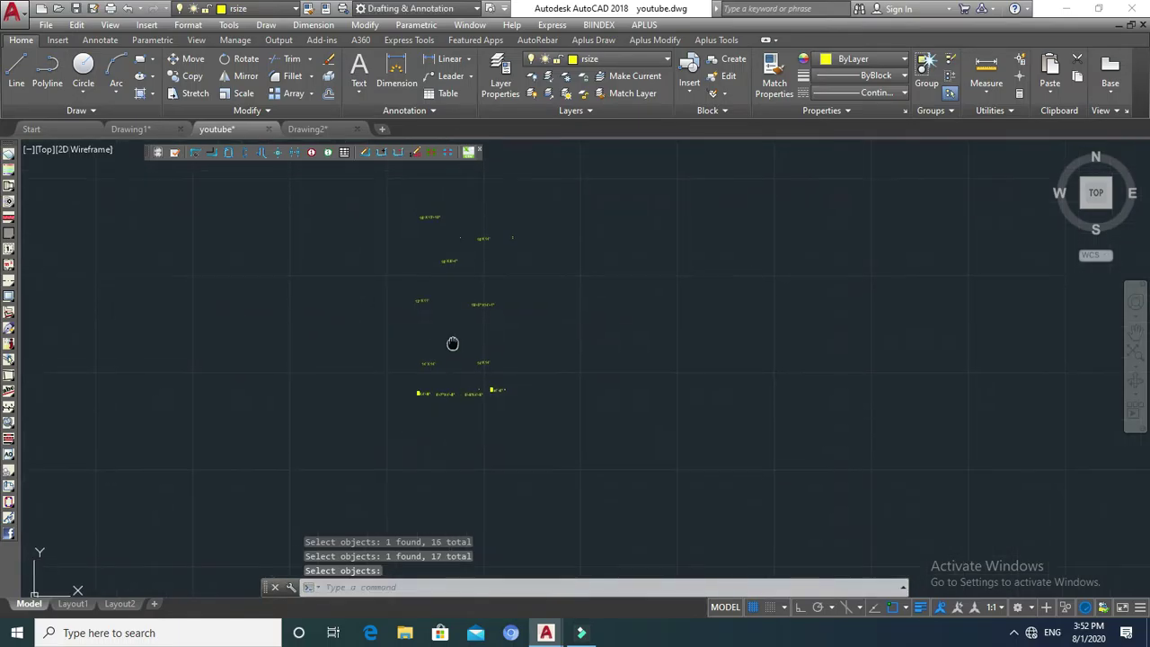
{"action": "key", "text": "Return"}
{"action": "left_click", "coordinate": [526, 303]}
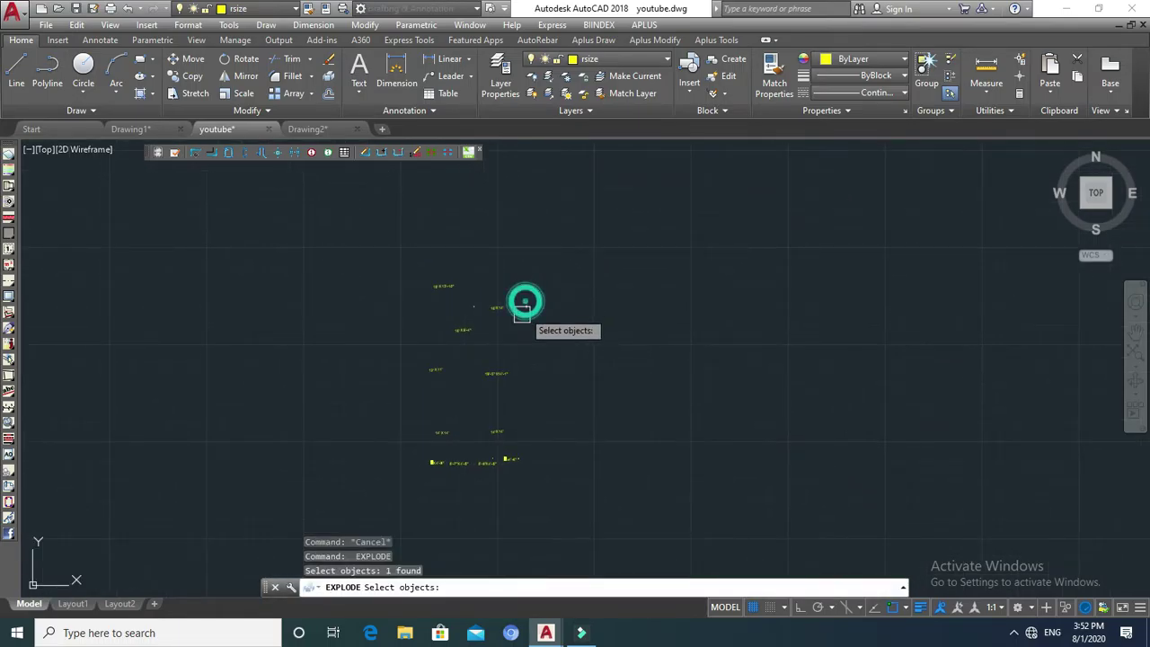
{"action": "scroll", "coordinate": [485, 310], "scroll_direction": "up", "scroll_amount": 4}
{"action": "key", "text": "Return"}
Attempt to explode the 7'x4'-8" wash room label, then cancel the command.
{"action": "scroll", "coordinate": [526, 318], "scroll_direction": "down", "scroll_amount": 4}
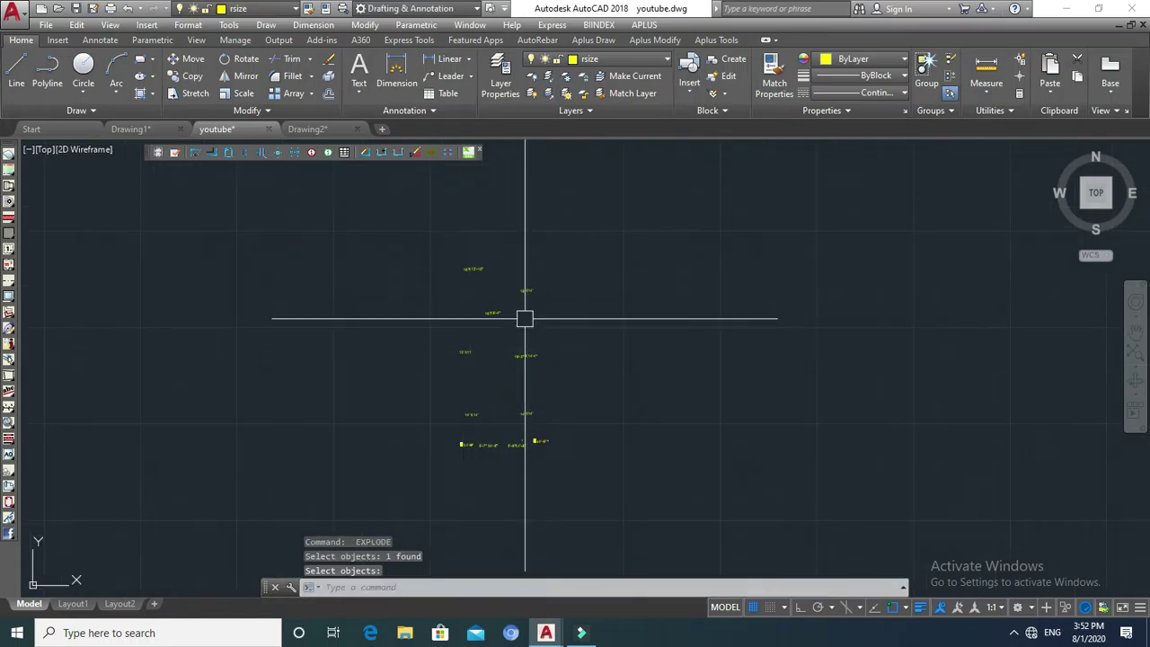
{"action": "scroll", "coordinate": [527, 445], "scroll_direction": "up", "scroll_amount": 3}
{"action": "scroll", "coordinate": [527, 445], "scroll_direction": "up", "scroll_amount": 2}
{"action": "key", "text": "Return"}
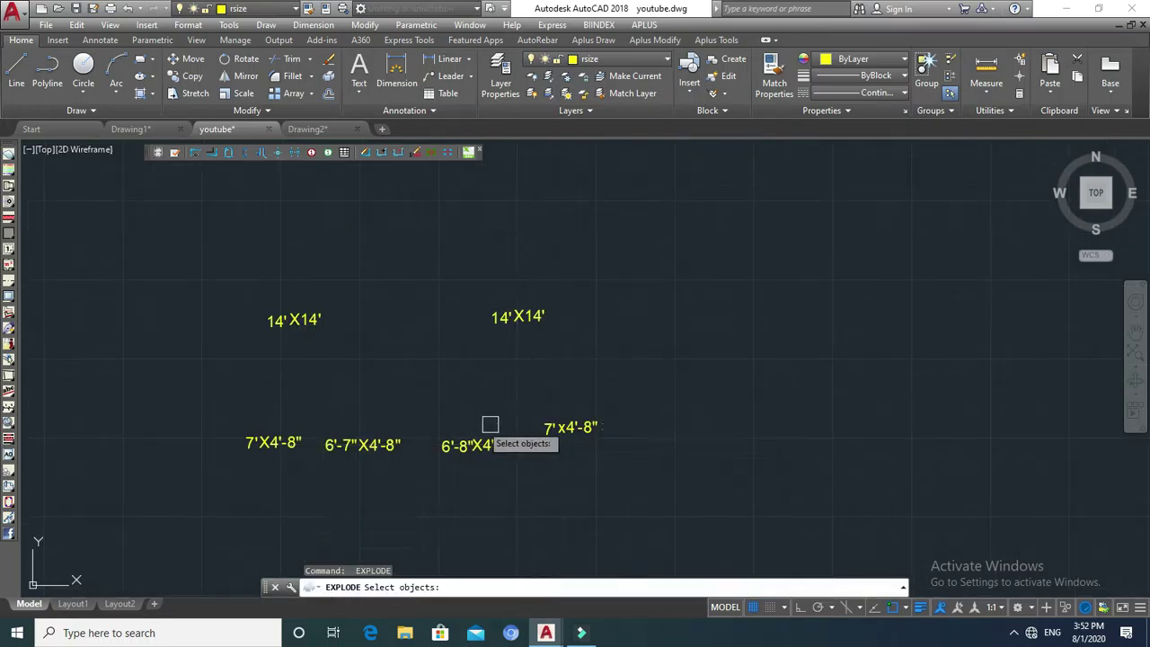
{"action": "left_click", "coordinate": [552, 440]}
{"action": "key", "text": "Escape"}
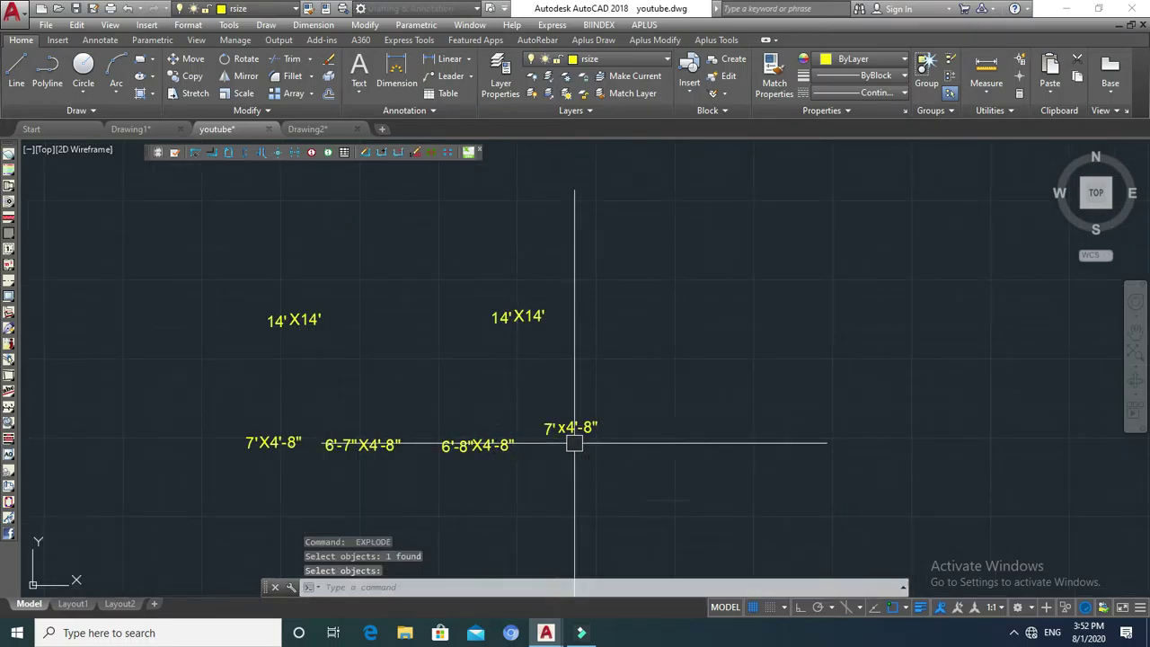
{"action": "middle_click_drag", "start_coordinate": [545, 423], "coordinate": [554, 429]}
{"action": "scroll", "coordinate": [557, 429], "scroll_direction": "up", "scroll_amount": 2}
{"action": "key", "text": "Escape"}
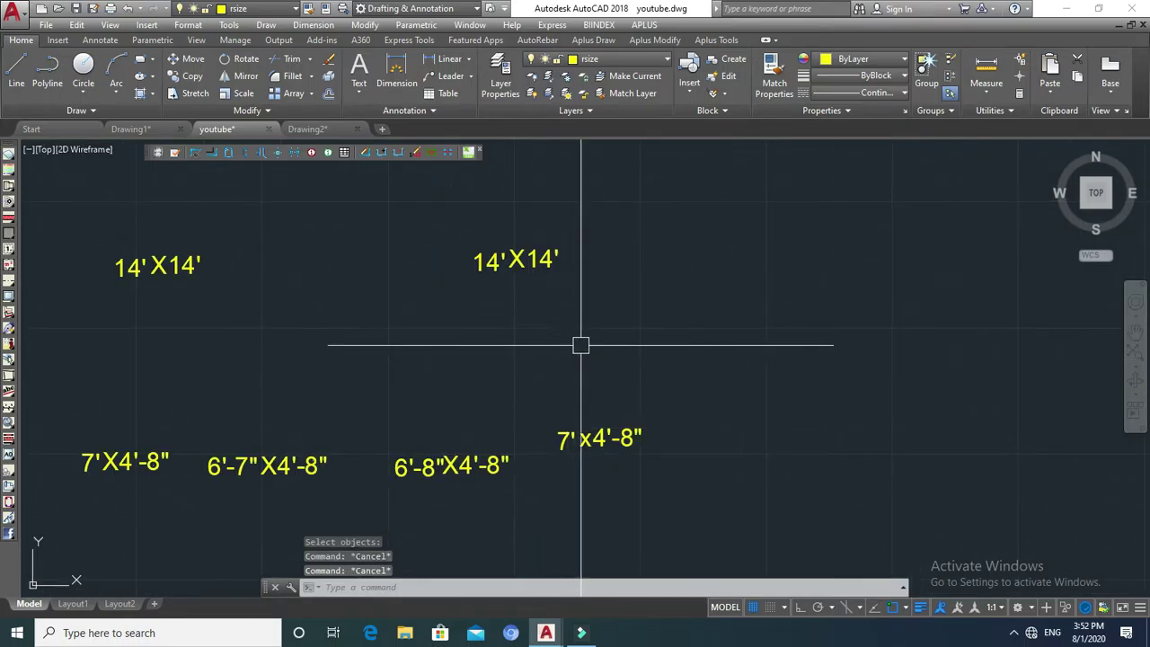
Turn all layers back on.
{"action": "scroll", "coordinate": [580, 344], "scroll_direction": "down", "scroll_amount": 3}
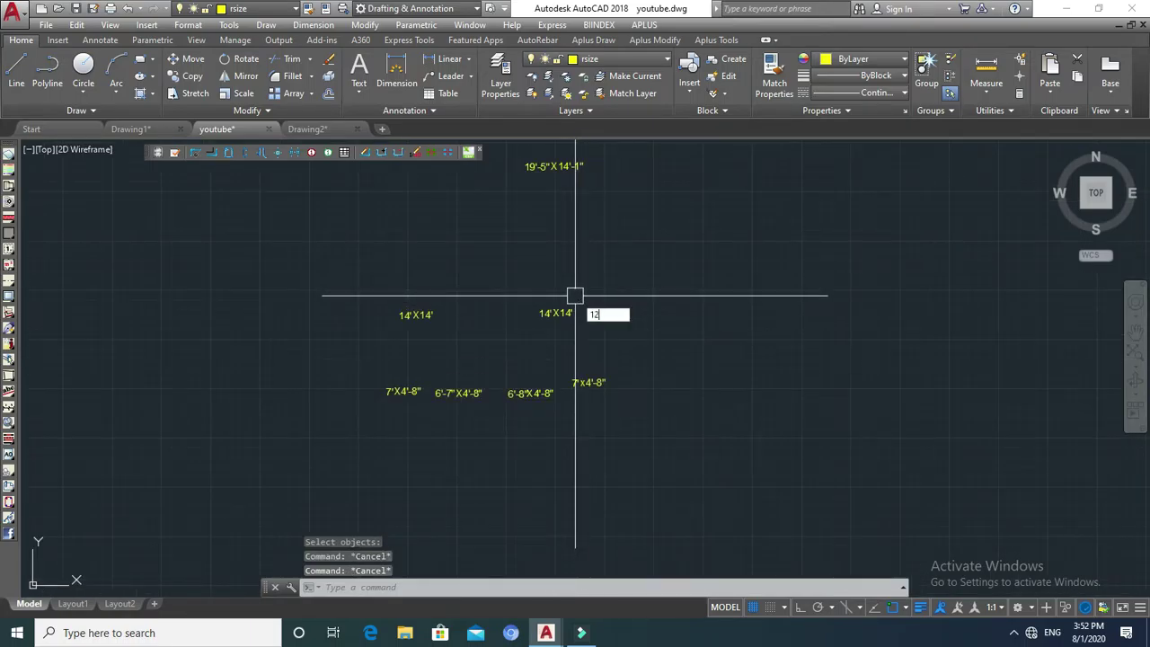
{"action": "key", "text": "Return"}
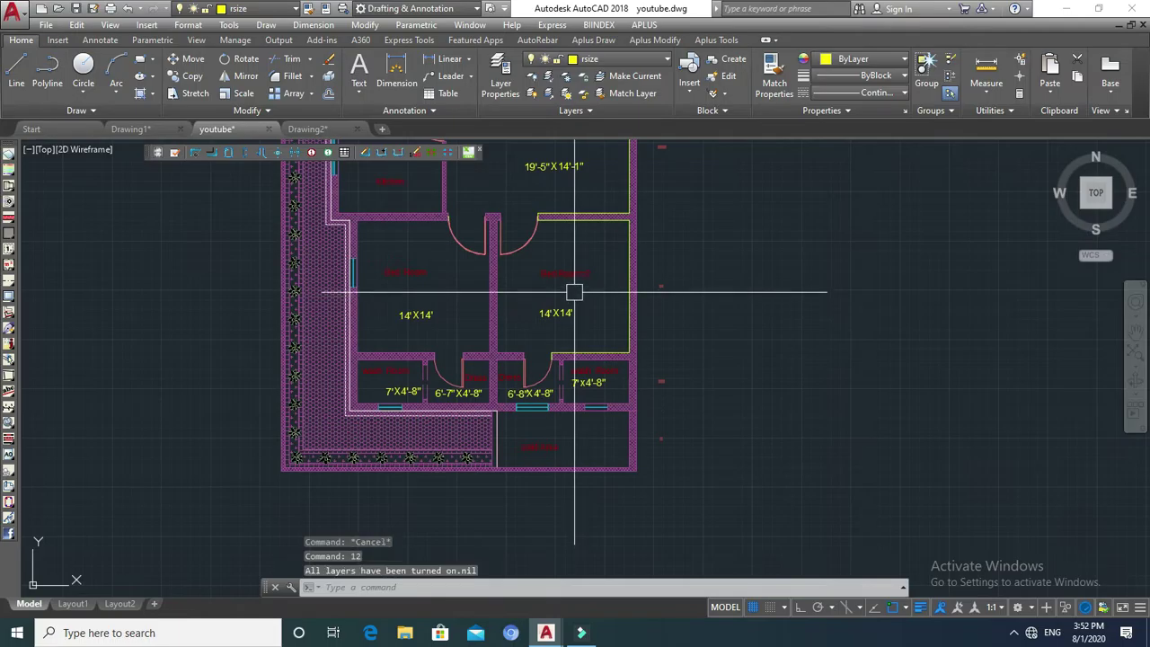
{"action": "scroll", "coordinate": [552, 310], "scroll_direction": "up", "scroll_amount": 3}
{"action": "scroll", "coordinate": [599, 299], "scroll_direction": "up", "scroll_amount": 2}
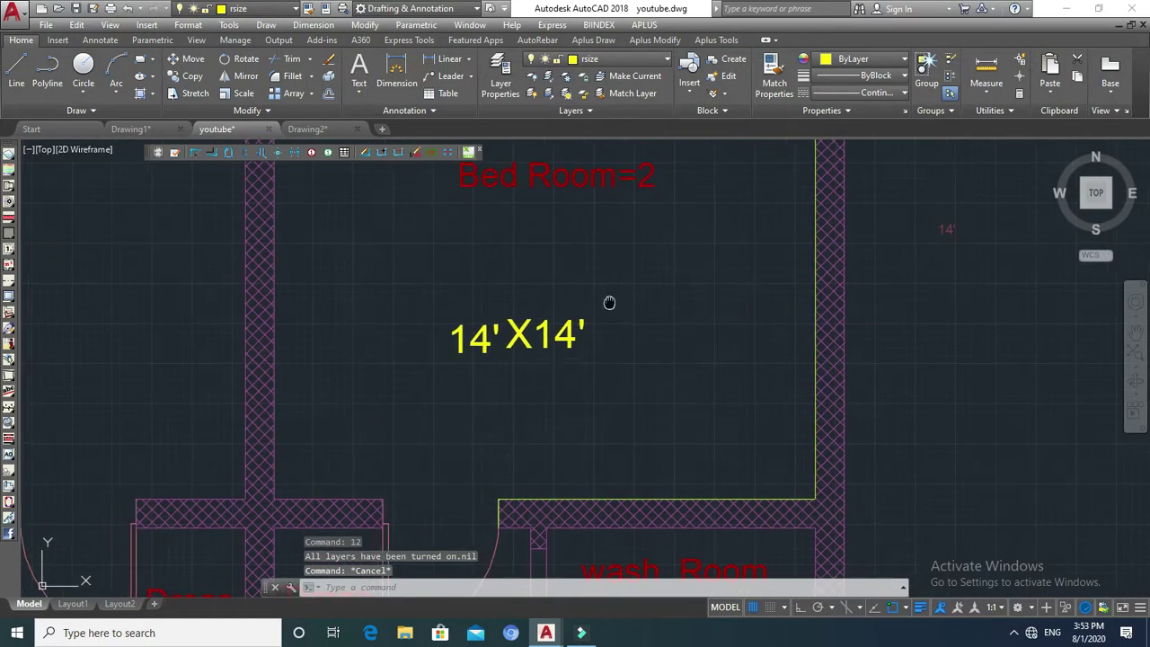
{"action": "key", "text": "Escape"}
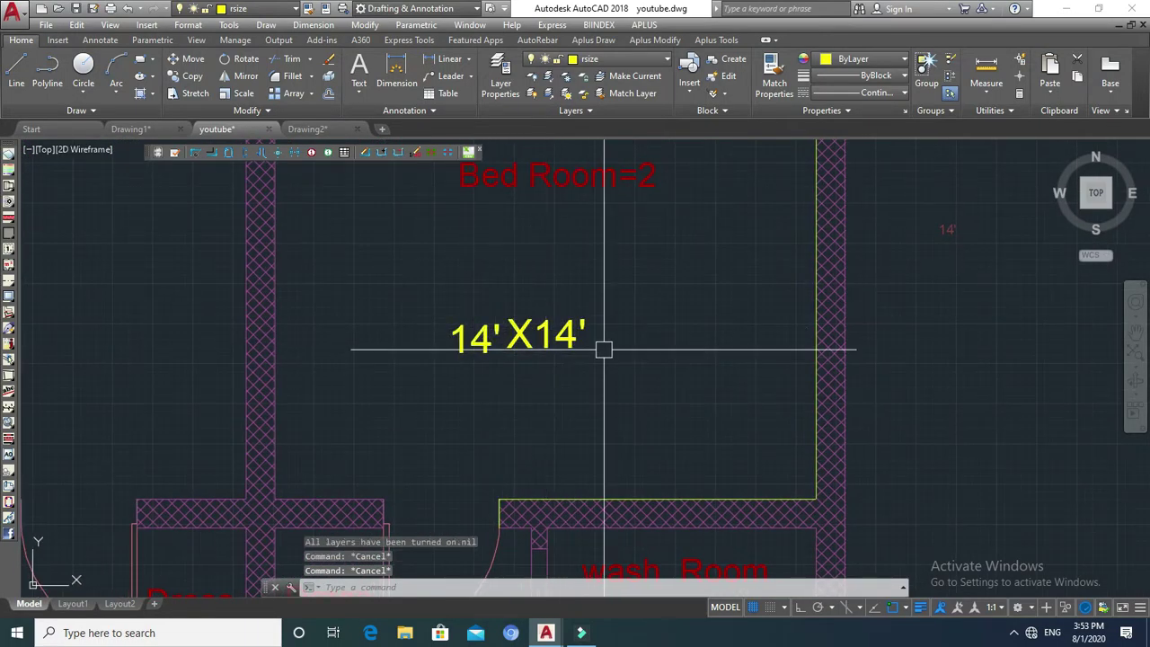
{"action": "key", "text": "Escape"}
Begin two aligned dimensions across the bedroom walls, abandoning both unfinished.
{"action": "type", "text": "l"}
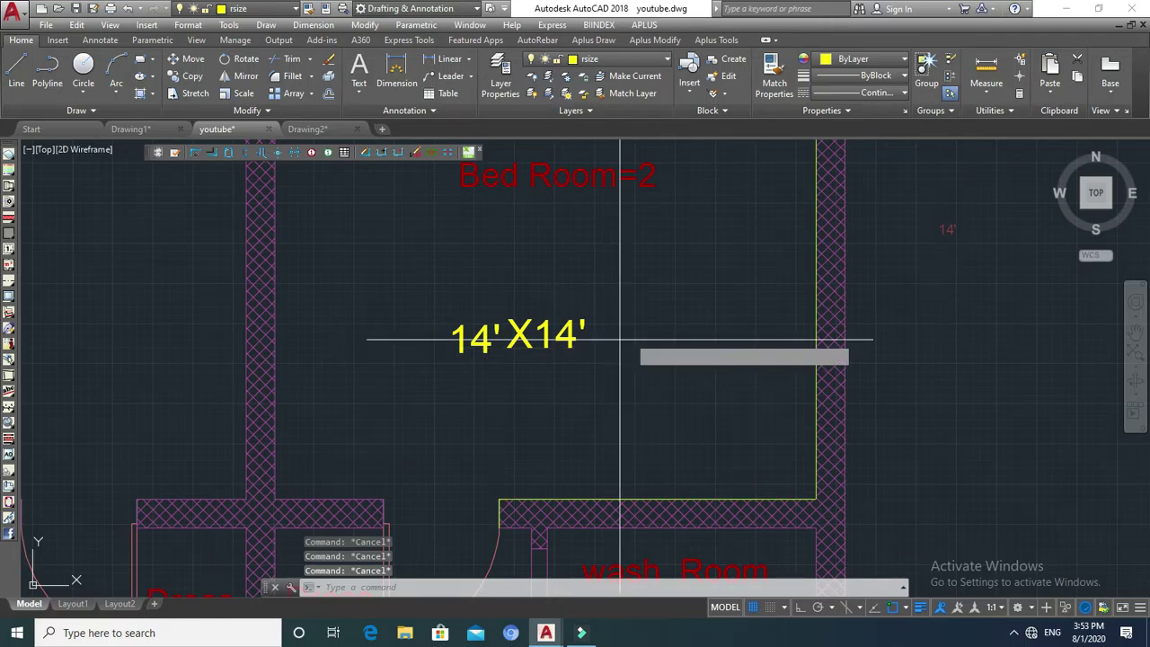
{"action": "key", "text": "Return"}
{"action": "left_click", "coordinate": [817, 315]}
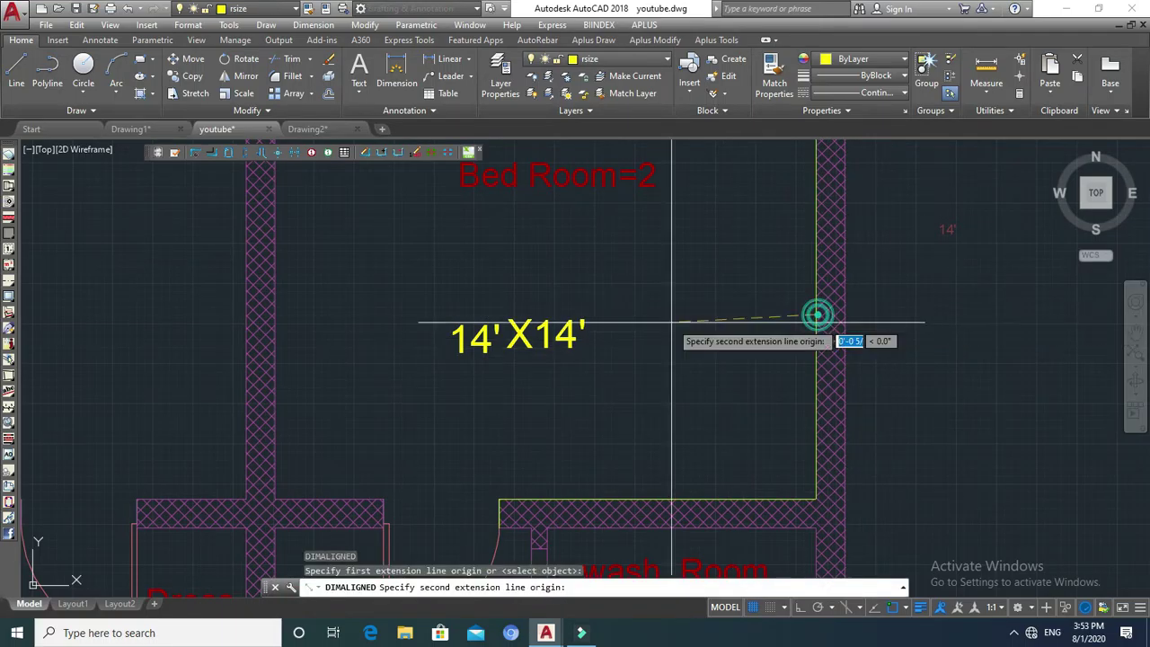
{"action": "left_click", "coordinate": [275, 313]}
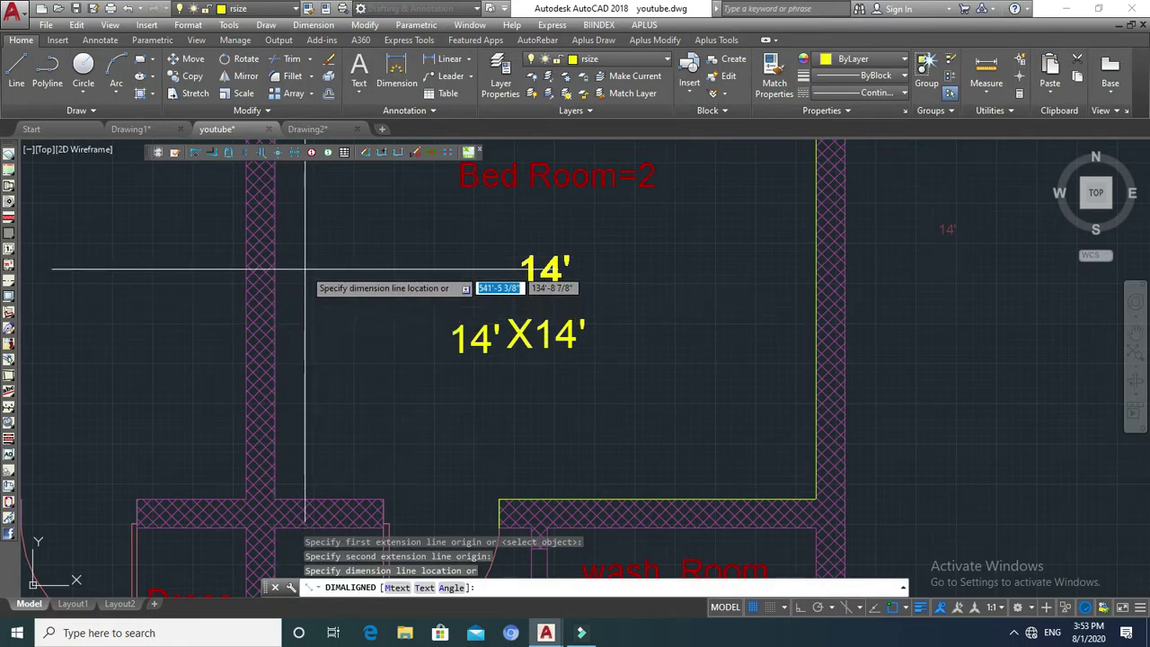
{"action": "key", "text": "Escape"}
{"action": "key", "text": "Return"}
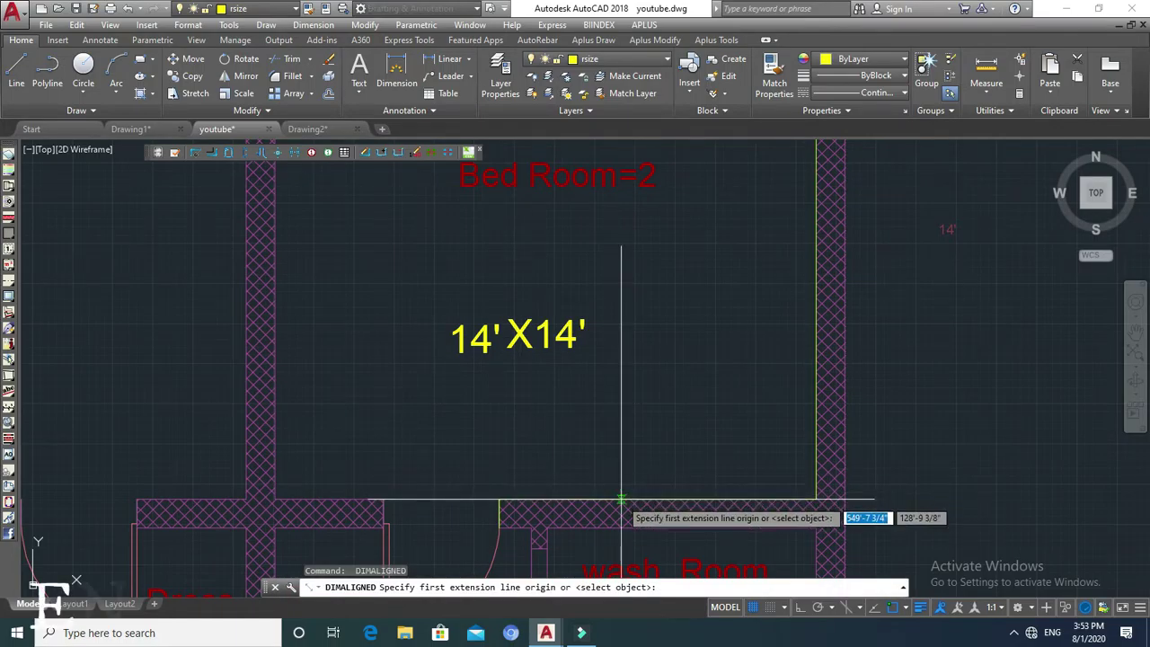
{"action": "left_click", "coordinate": [618, 497]}
{"action": "scroll", "coordinate": [614, 466], "scroll_direction": "down", "scroll_amount": 3}
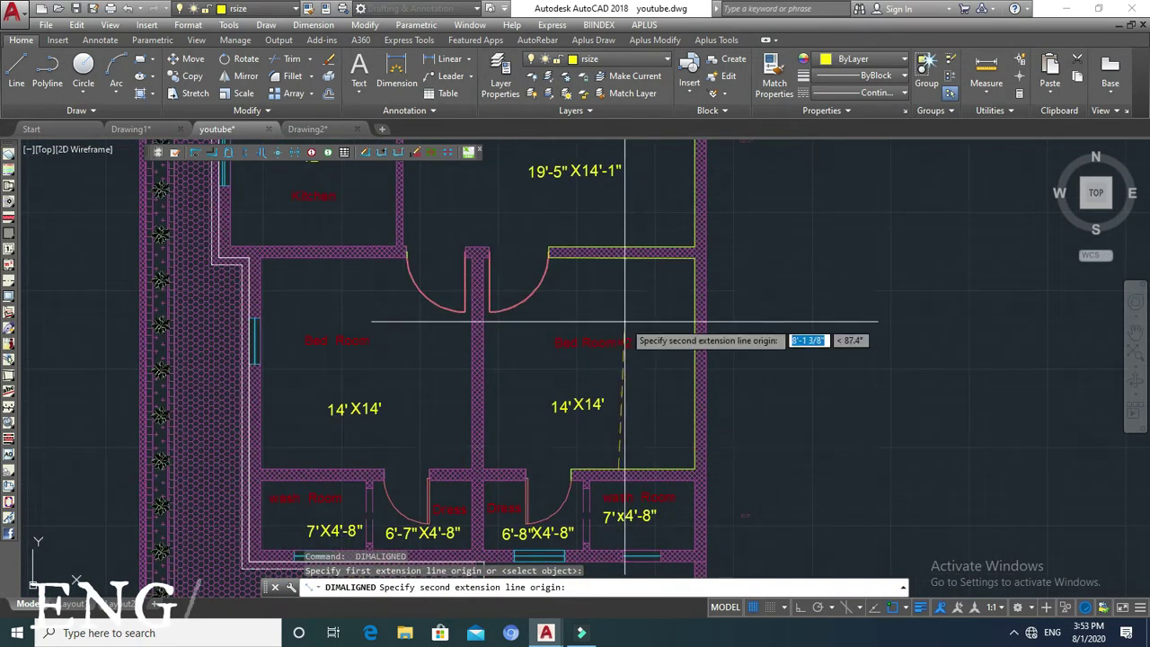
{"action": "left_click", "coordinate": [619, 260]}
{"action": "scroll", "coordinate": [639, 351], "scroll_direction": "up", "scroll_amount": 2}
{"action": "middle_click_drag", "start_coordinate": [636, 349], "coordinate": [596, 411]}
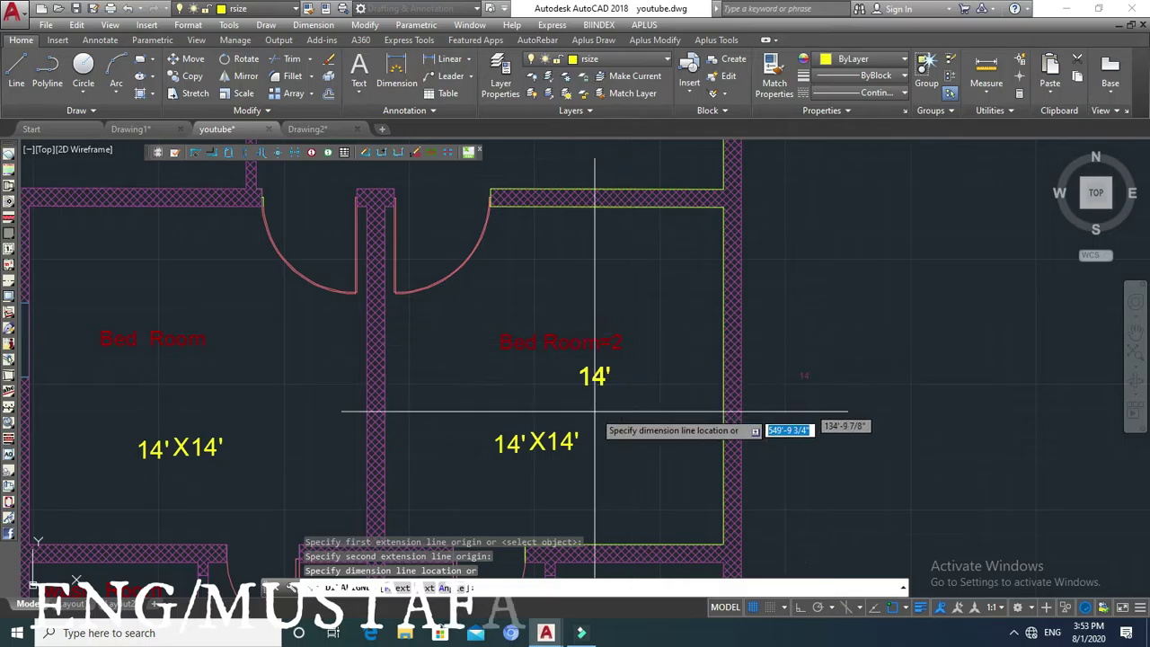
{"action": "key", "text": "Escape"}
{"action": "key", "text": "Escape"}
Isolate the rsize layer again with LAYISO by picking a room-size text.
{"action": "scroll", "coordinate": [593, 395], "scroll_direction": "down", "scroll_amount": 3}
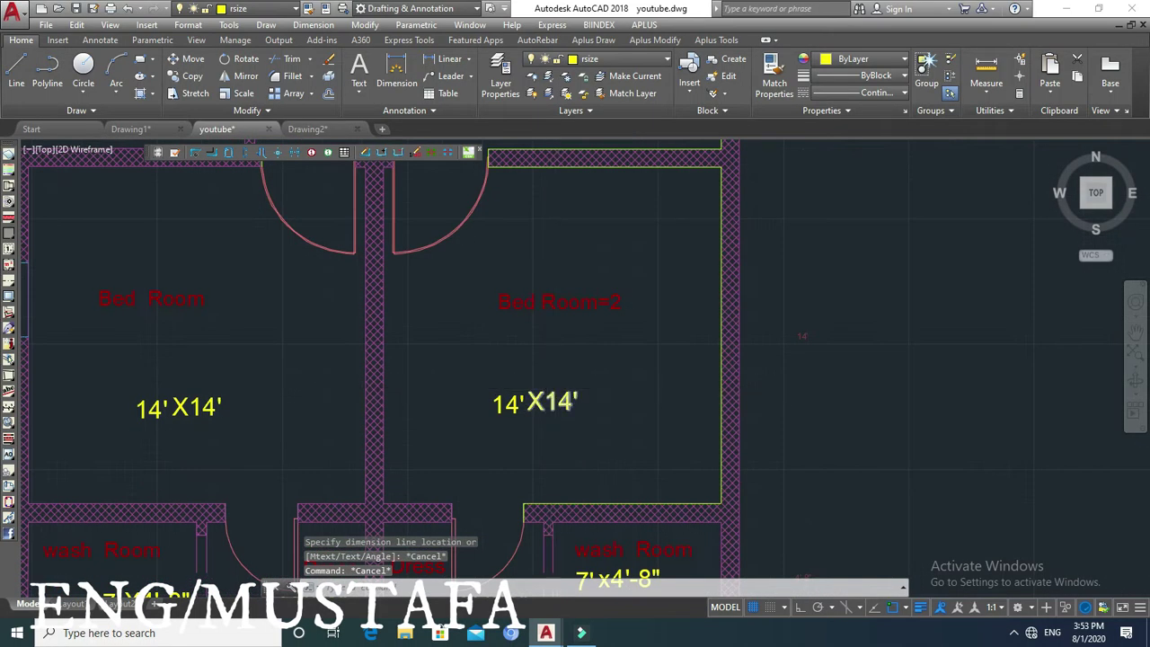
{"action": "type", "text": "ayiso"}
{"action": "key", "text": "Return"}
{"action": "left_click", "coordinate": [539, 398]}
{"action": "key", "text": "Return"}
{"action": "key", "text": "Escape"}
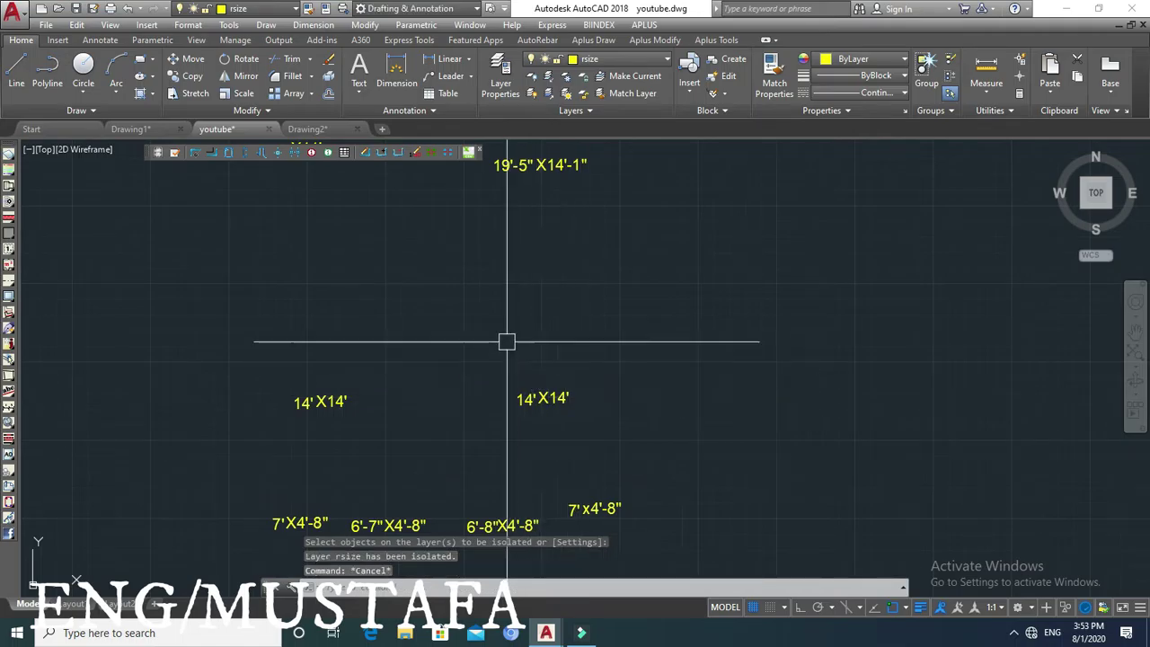
Draw a rectangle around the 16'X13'-10" room-size text.
{"action": "scroll", "coordinate": [534, 354], "scroll_direction": "down", "scroll_amount": 2}
{"action": "key", "text": "Escape"}
{"action": "scroll", "coordinate": [482, 308], "scroll_direction": "down", "scroll_amount": 2}
{"action": "scroll", "coordinate": [494, 333], "scroll_direction": "up", "scroll_amount": 1}
{"action": "scroll", "coordinate": [506, 359], "scroll_direction": "down", "scroll_amount": 1}
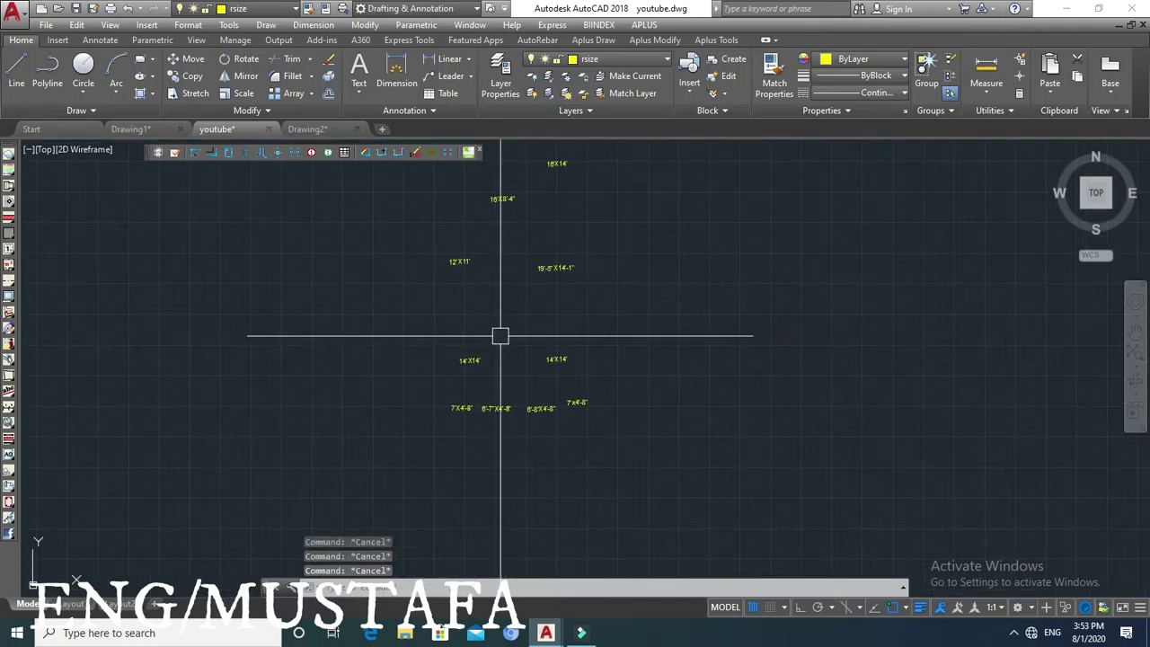
{"action": "type", "text": "rec"}
{"action": "key", "text": "Return"}
{"action": "scroll", "coordinate": [542, 204], "scroll_direction": "up", "scroll_amount": 4}
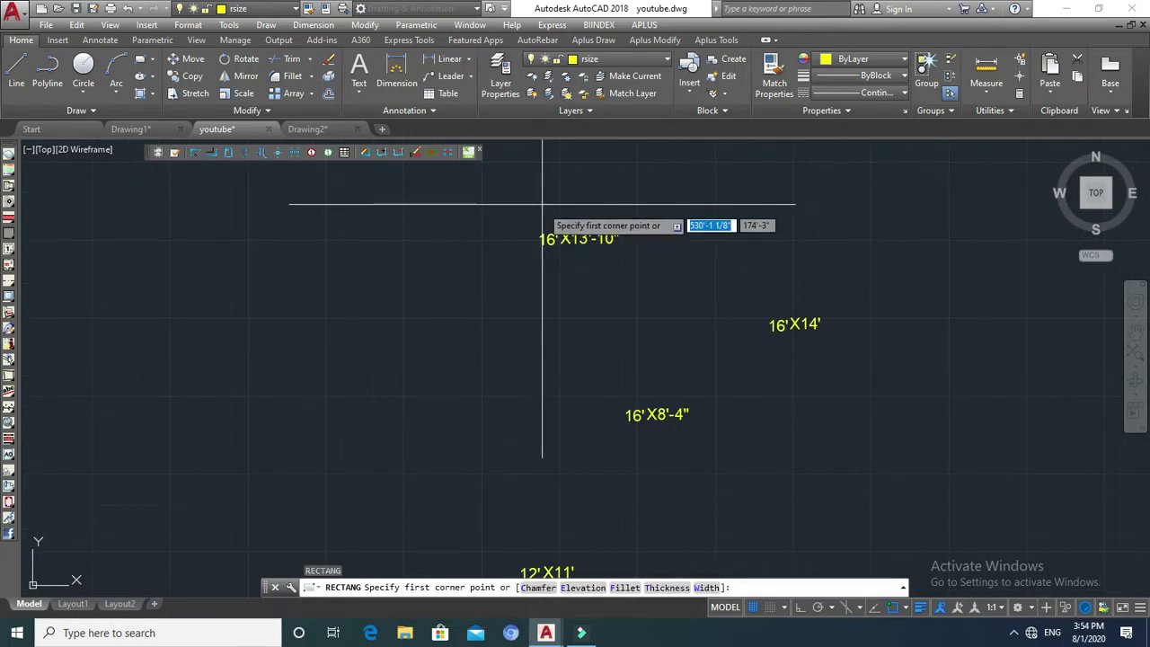
{"action": "key", "text": "Escape"}
{"action": "type", "text": "c"}
{"action": "key", "text": "Return"}
{"action": "scroll", "coordinate": [546, 249], "scroll_direction": "up", "scroll_amount": 2}
{"action": "scroll", "coordinate": [527, 243], "scroll_direction": "up", "scroll_amount": 2}
{"action": "left_click", "coordinate": [521, 223]}
{"action": "left_click", "coordinate": [766, 288]}
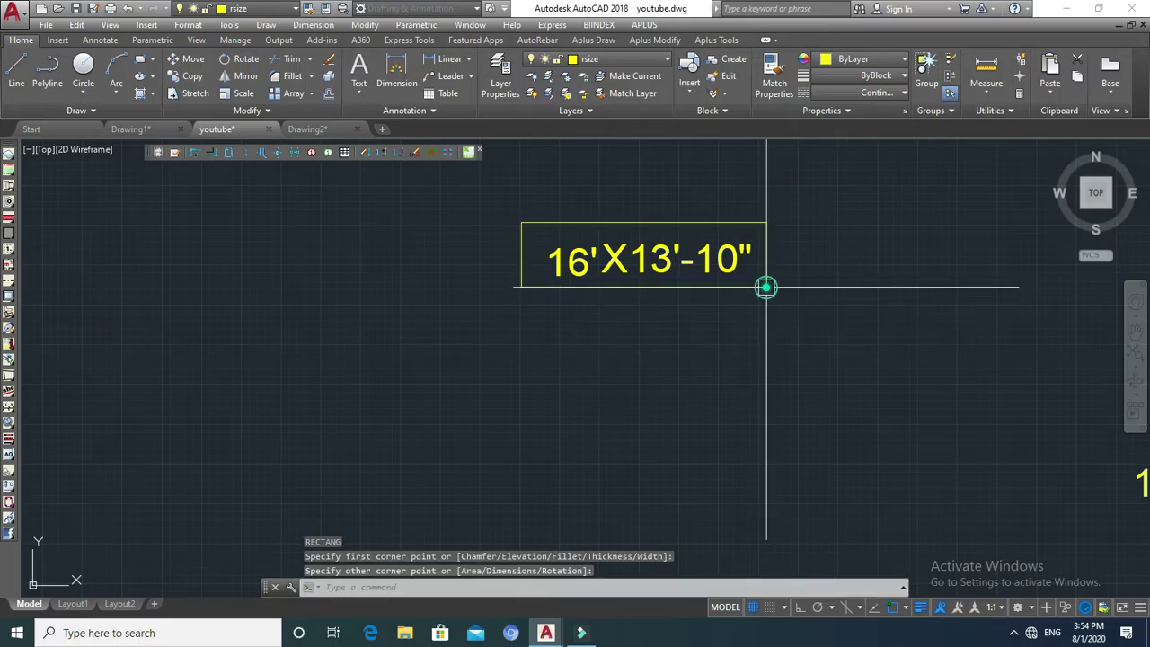
{"action": "key", "text": "Escape"}
{"action": "middle_click_drag", "start_coordinate": [737, 308], "coordinate": [665, 314]}
Offset that rectangle outward to form a double frame.
{"action": "key", "text": "Escape"}
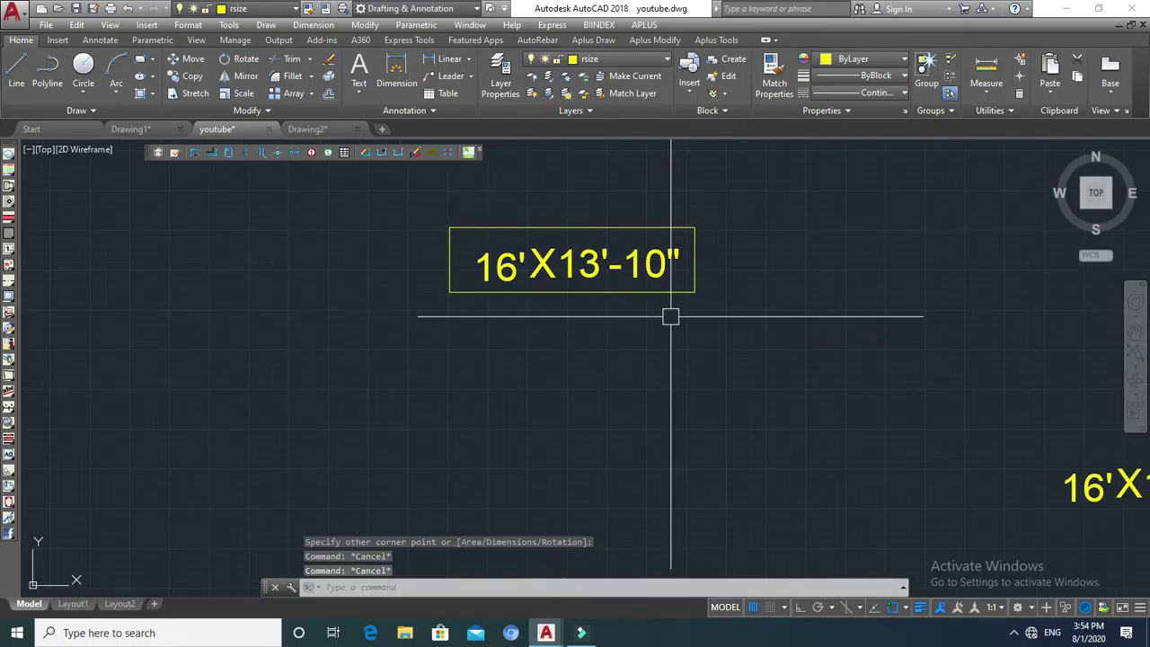
{"action": "type", "text": "o"}
{"action": "key", "text": "Return"}
{"action": "left_click", "coordinate": [673, 297]}
{"action": "left_click", "coordinate": [674, 301]}
{"action": "left_click", "coordinate": [663, 292]}
{"action": "left_click", "coordinate": [663, 308]}
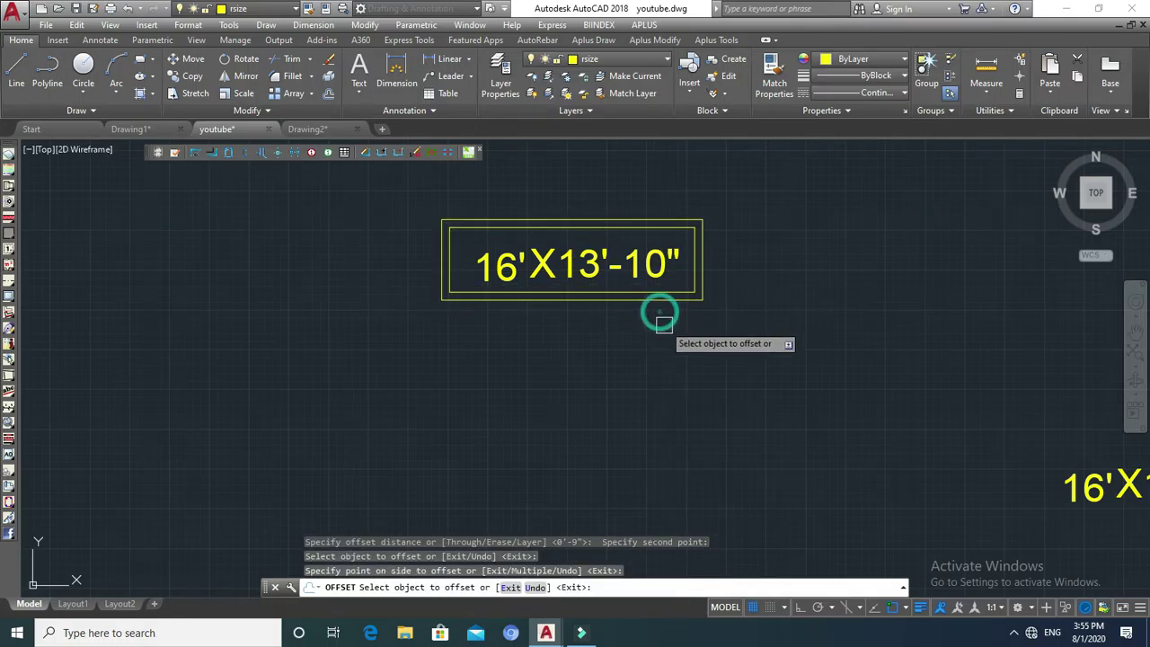
{"action": "key", "text": "Escape"}
{"action": "middle_click_drag", "start_coordinate": [664, 326], "coordinate": [628, 326]}
Copy both rectangles onto the other room-size texts, including 16'X14'.
{"action": "key", "text": "Return"}
{"action": "left_click", "coordinate": [714, 277]}
{"action": "left_click", "coordinate": [656, 303]}
{"action": "key", "text": "Return"}
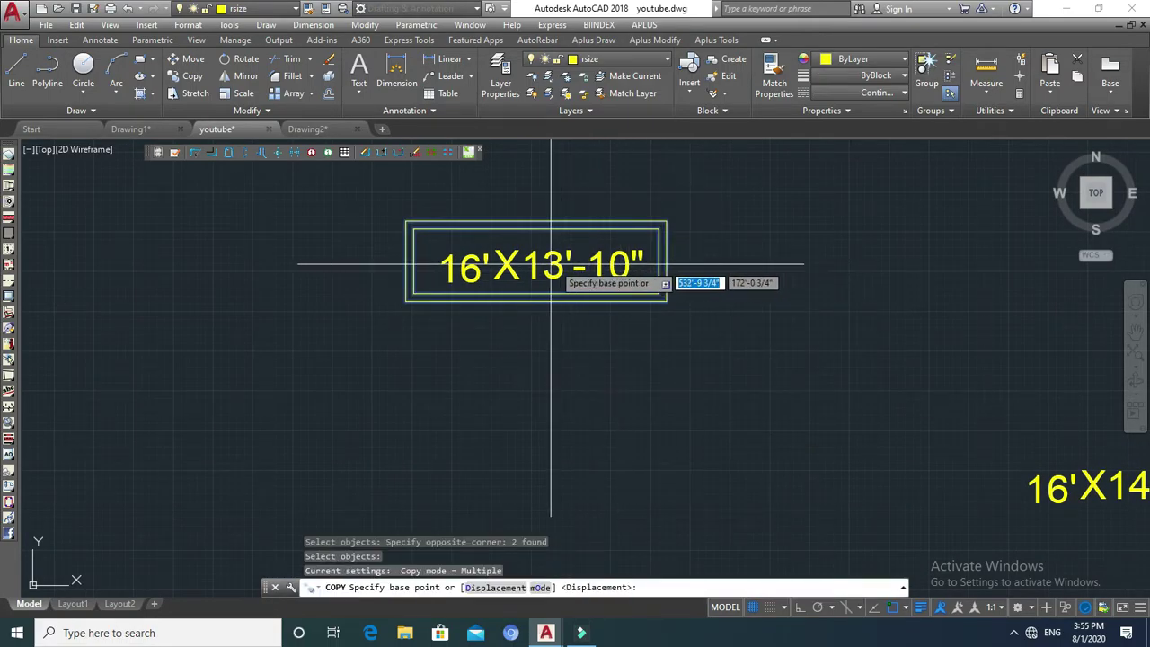
{"action": "left_click", "coordinate": [518, 263]}
{"action": "scroll", "coordinate": [532, 284], "scroll_direction": "down", "scroll_amount": 5}
{"action": "scroll", "coordinate": [673, 356], "scroll_direction": "up", "scroll_amount": 3}
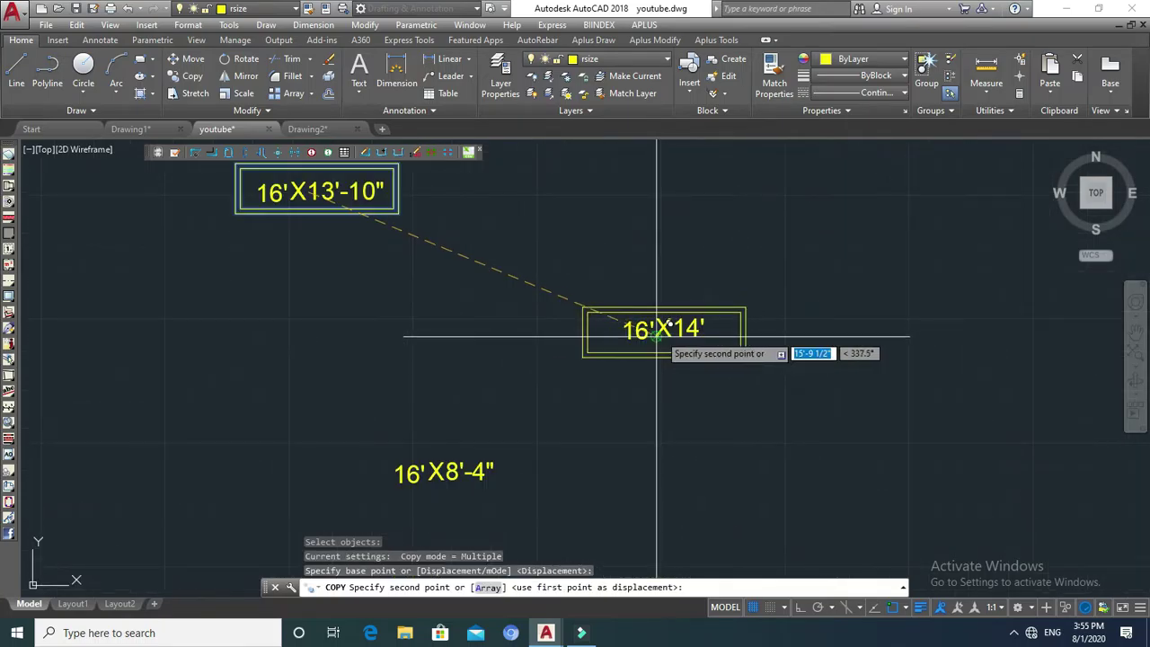
{"action": "left_click", "coordinate": [660, 350]}
{"action": "scroll", "coordinate": [656, 354], "scroll_direction": "down", "scroll_amount": 2}
{"action": "scroll", "coordinate": [550, 391], "scroll_direction": "up", "scroll_amount": 3}
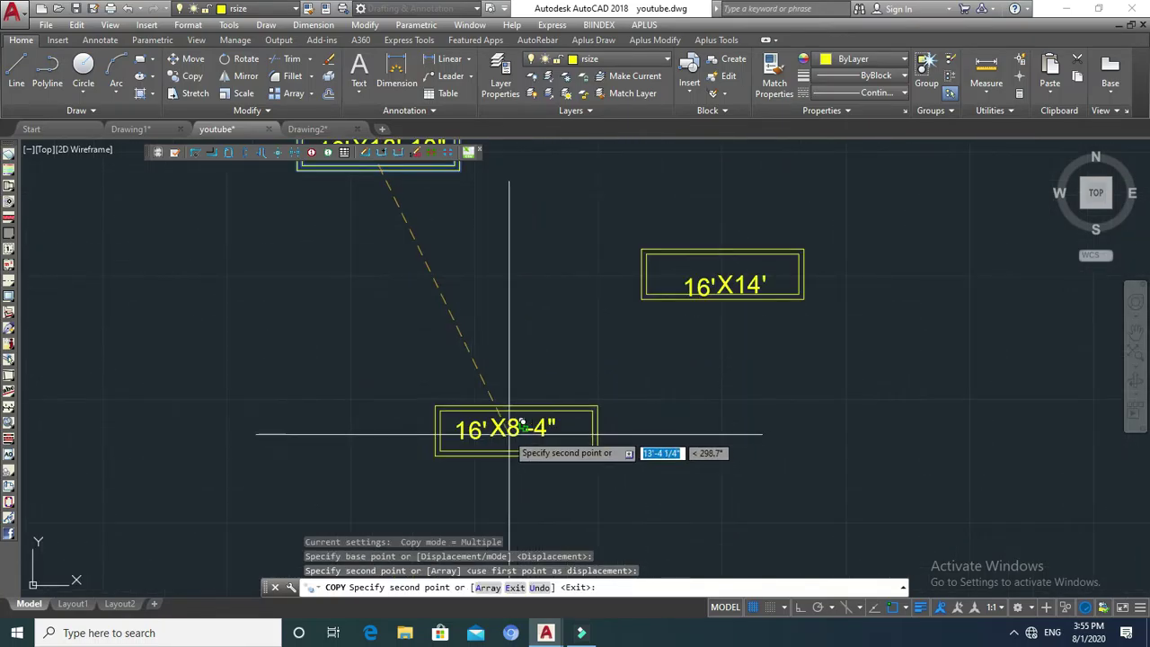
{"action": "key", "text": "Escape"}
{"action": "scroll", "coordinate": [650, 368], "scroll_direction": "down", "scroll_amount": 8}
{"action": "scroll", "coordinate": [633, 301], "scroll_direction": "up", "scroll_amount": 3}
{"action": "middle_click_drag", "start_coordinate": [633, 301], "coordinate": [609, 340]}
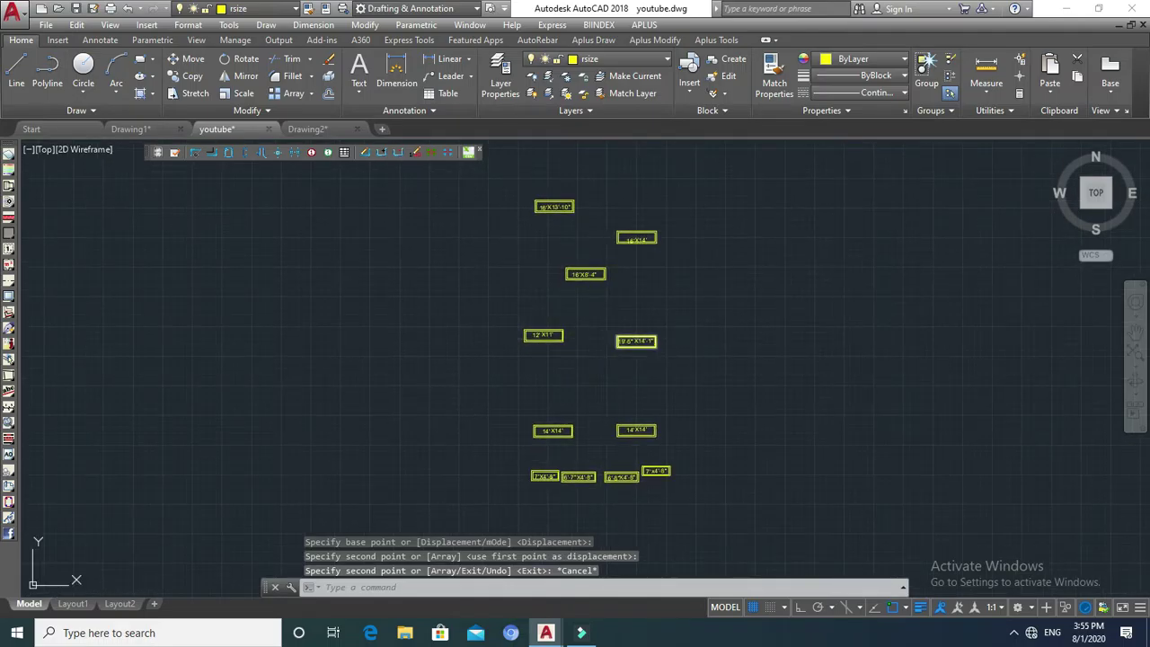
Turn all layers back on with the 12 command.
{"action": "type", "text": "12"}
{"action": "key", "text": "Return"}
{"action": "scroll", "coordinate": [619, 252], "scroll_direction": "up", "scroll_amount": 2}
{"action": "key", "text": "Escape"}
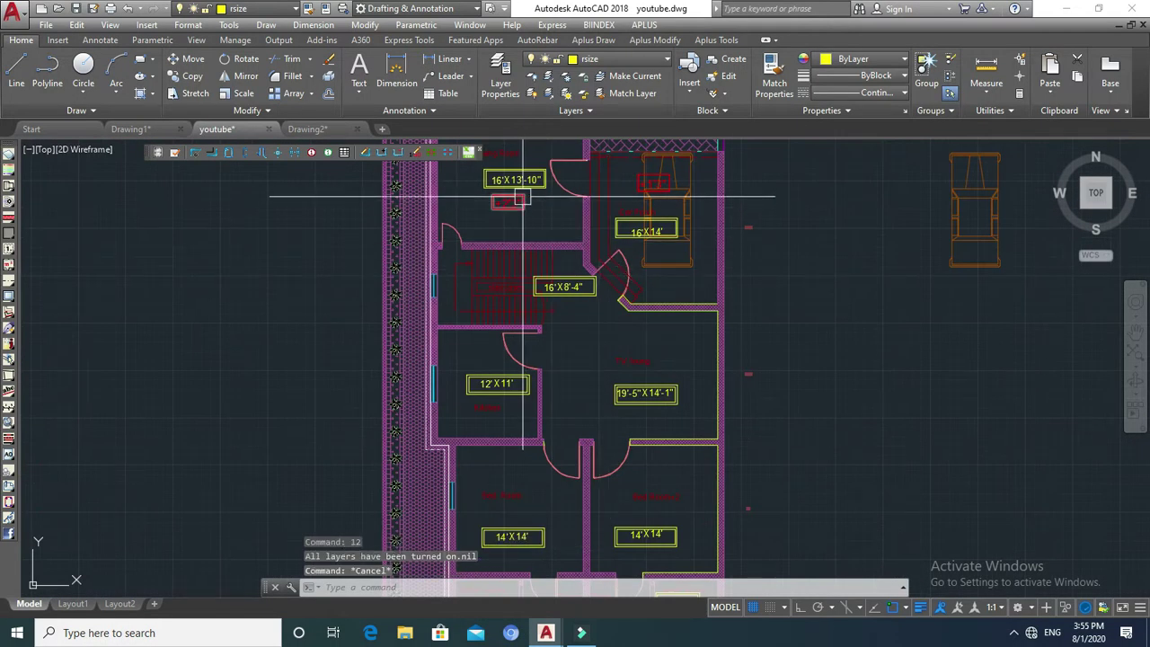
Isolate the room-name text layer by picking the Drawing Room label.
{"action": "scroll", "coordinate": [526, 144], "scroll_direction": "up", "scroll_amount": 2}
{"action": "scroll", "coordinate": [542, 249], "scroll_direction": "up", "scroll_amount": 2}
{"action": "middle_click_drag", "start_coordinate": [541, 249], "coordinate": [561, 361]}
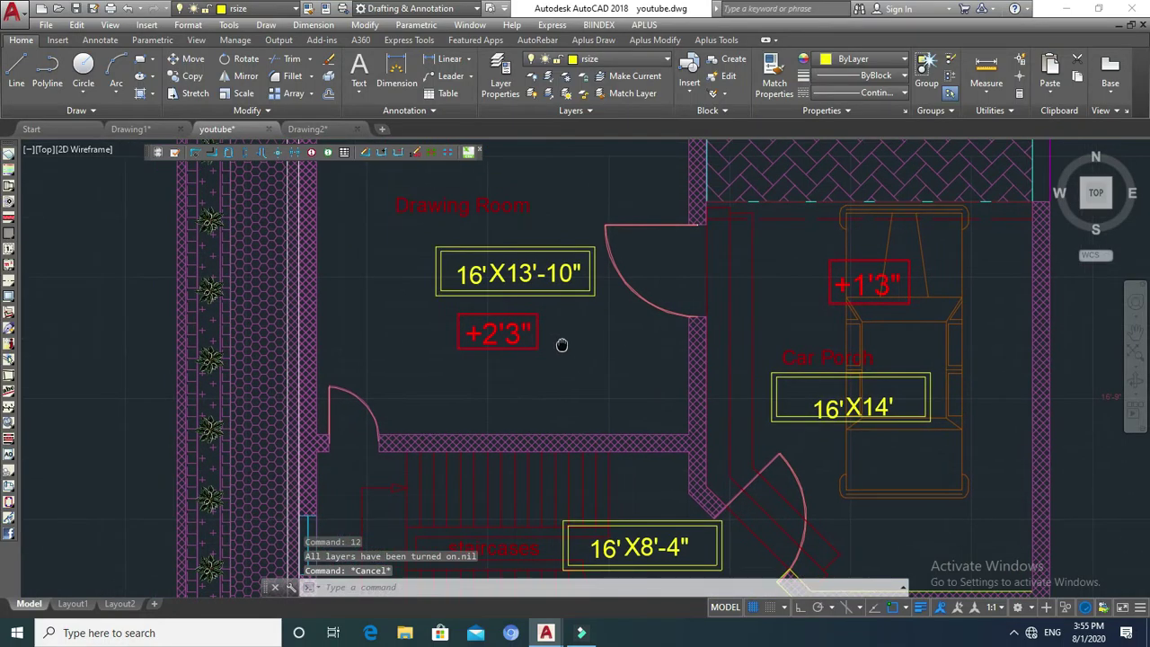
{"action": "key", "text": "Escape"}
{"action": "key", "text": "Escape"}
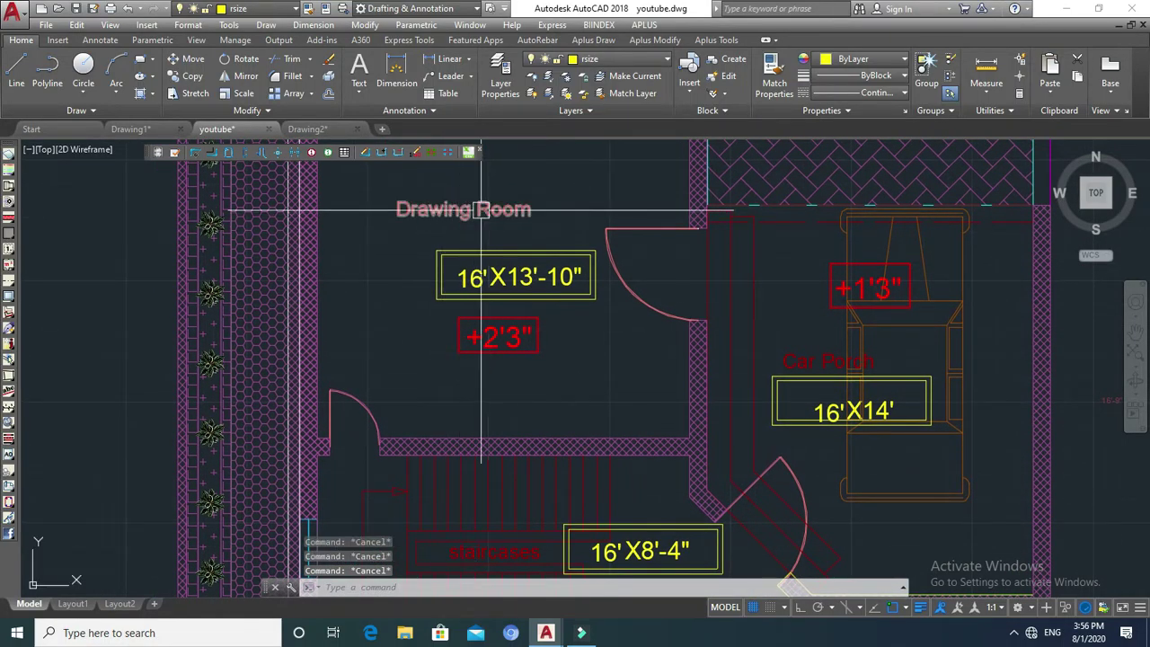
{"action": "type", "text": "ayiso"}
{"action": "key", "text": "Return"}
{"action": "left_click", "coordinate": [466, 212]}
{"action": "key", "text": "Return"}
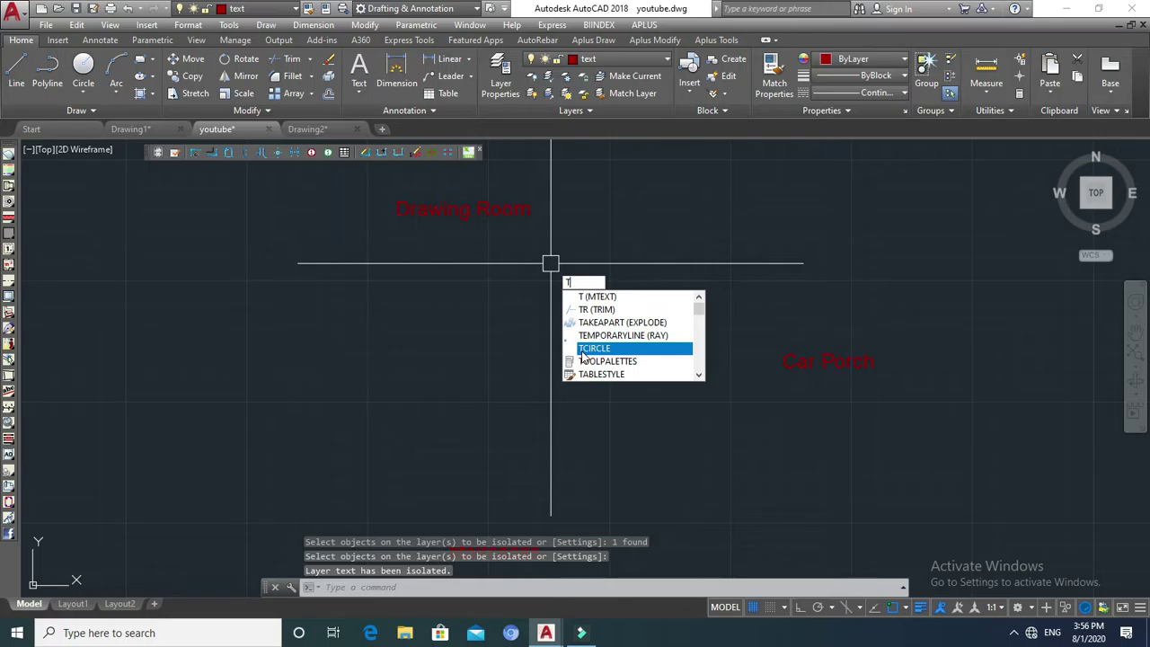
Enclose all 12 room names in variable-length slots with the 0.350 offset factor.
{"action": "left_click", "coordinate": [584, 349]}
{"action": "scroll", "coordinate": [601, 297], "scroll_direction": "down", "scroll_amount": 4}
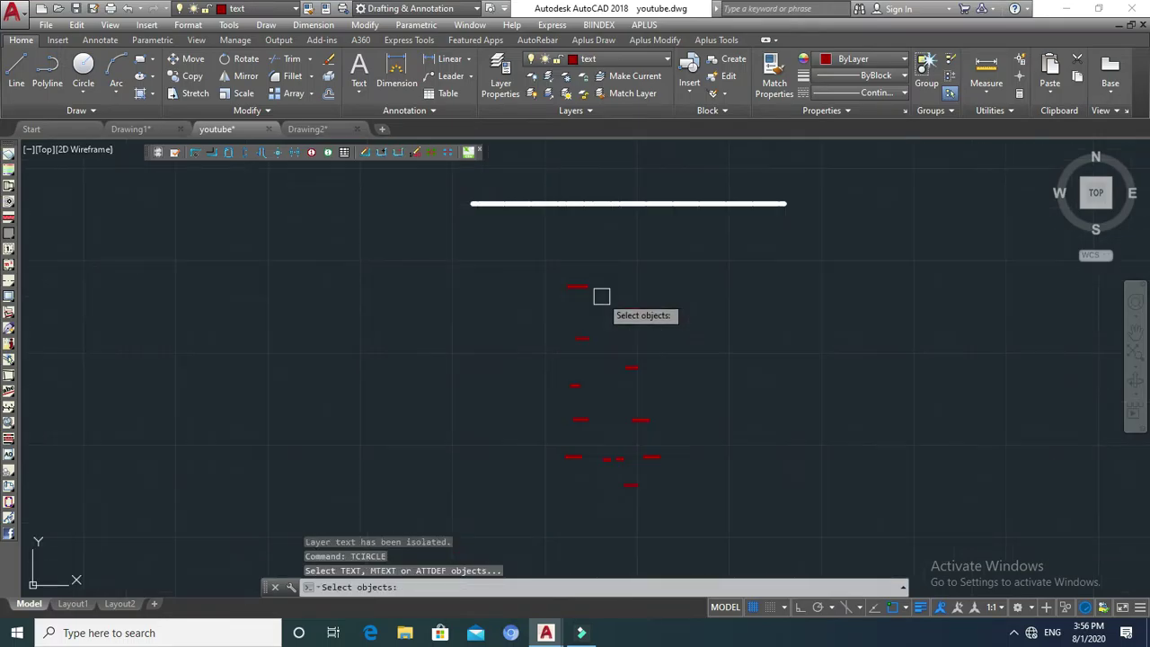
{"action": "left_click", "coordinate": [686, 279]}
{"action": "left_click", "coordinate": [535, 539]}
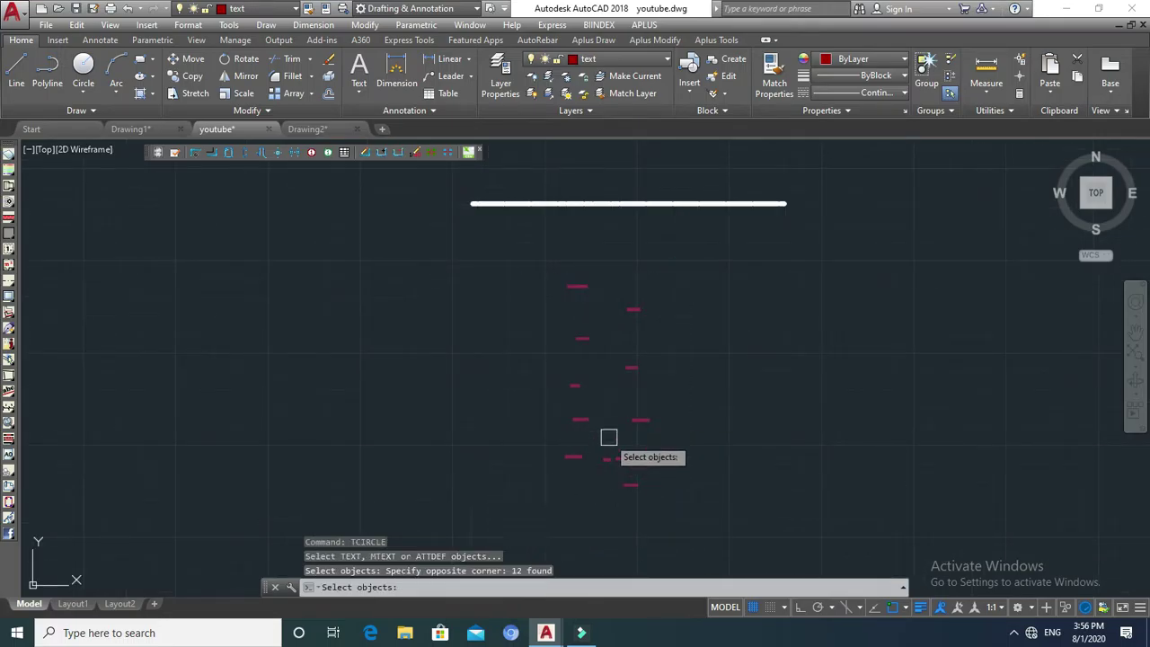
{"action": "key", "text": "Return"}
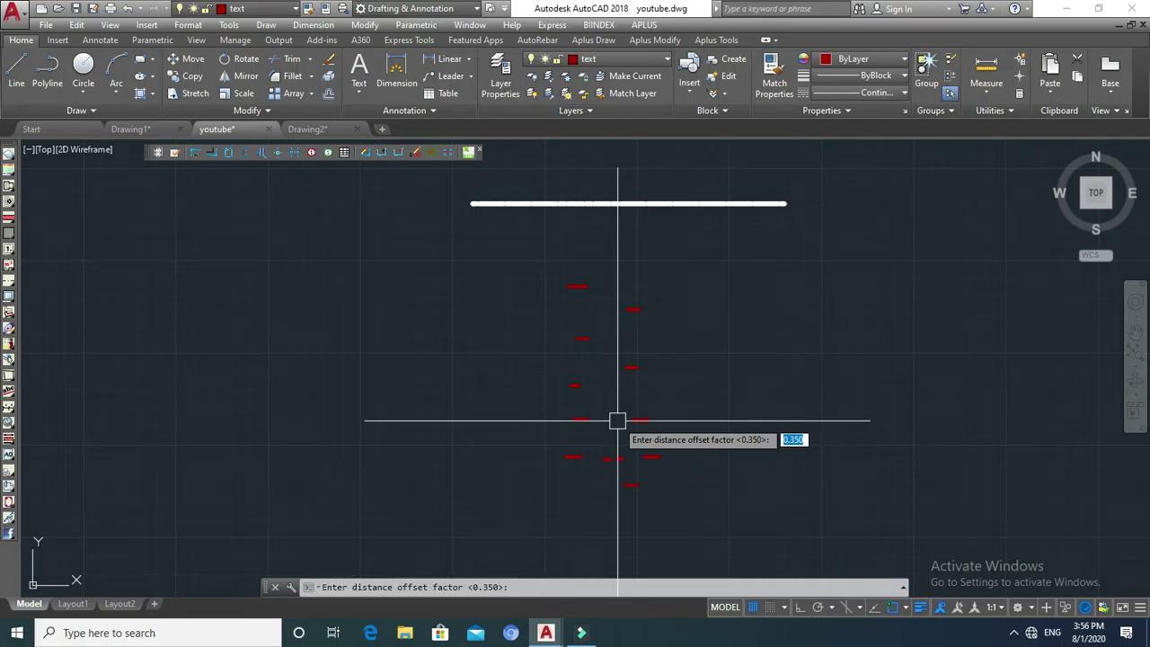
{"action": "key", "text": "Return"}
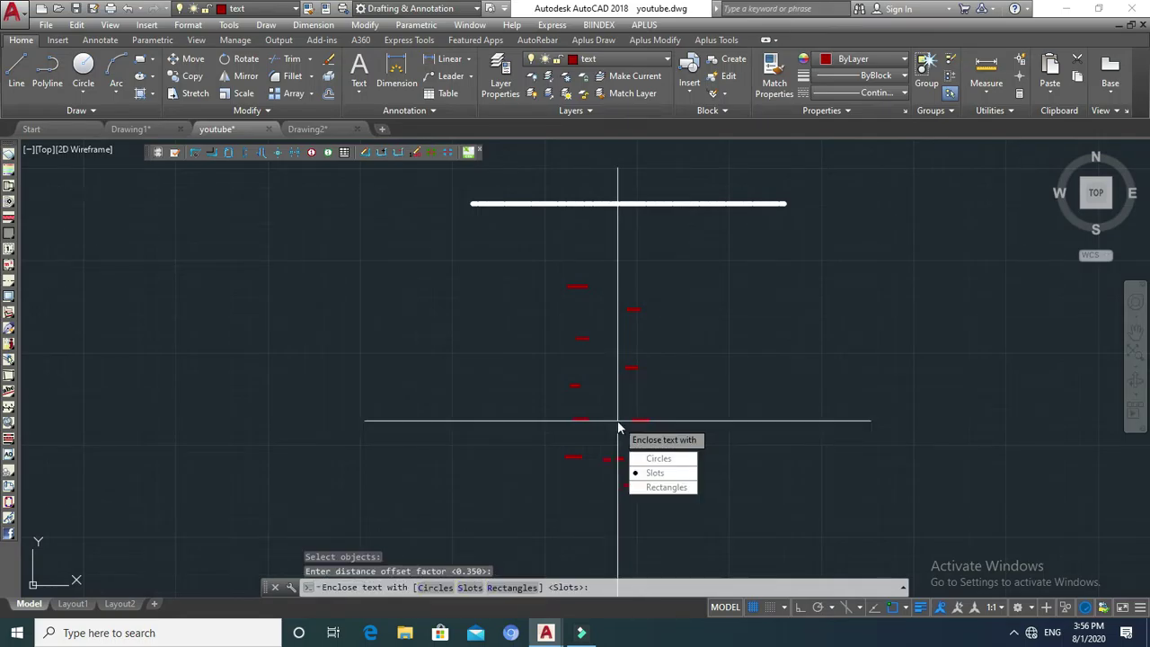
{"action": "left_click", "coordinate": [663, 474]}
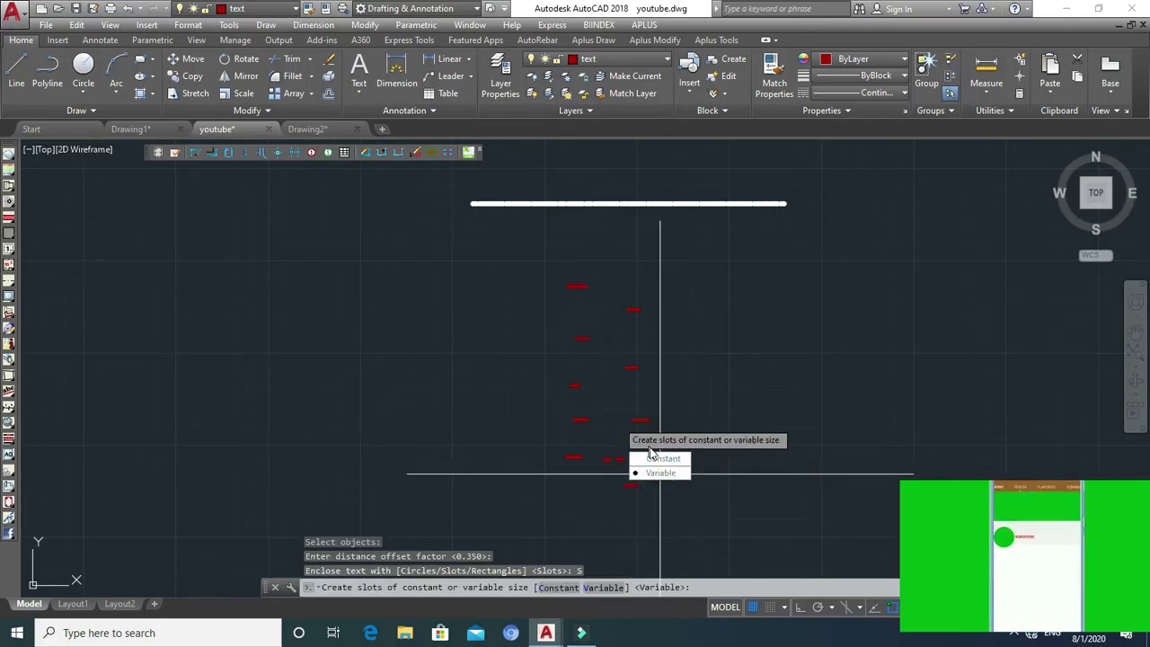
{"action": "left_click", "coordinate": [664, 474]}
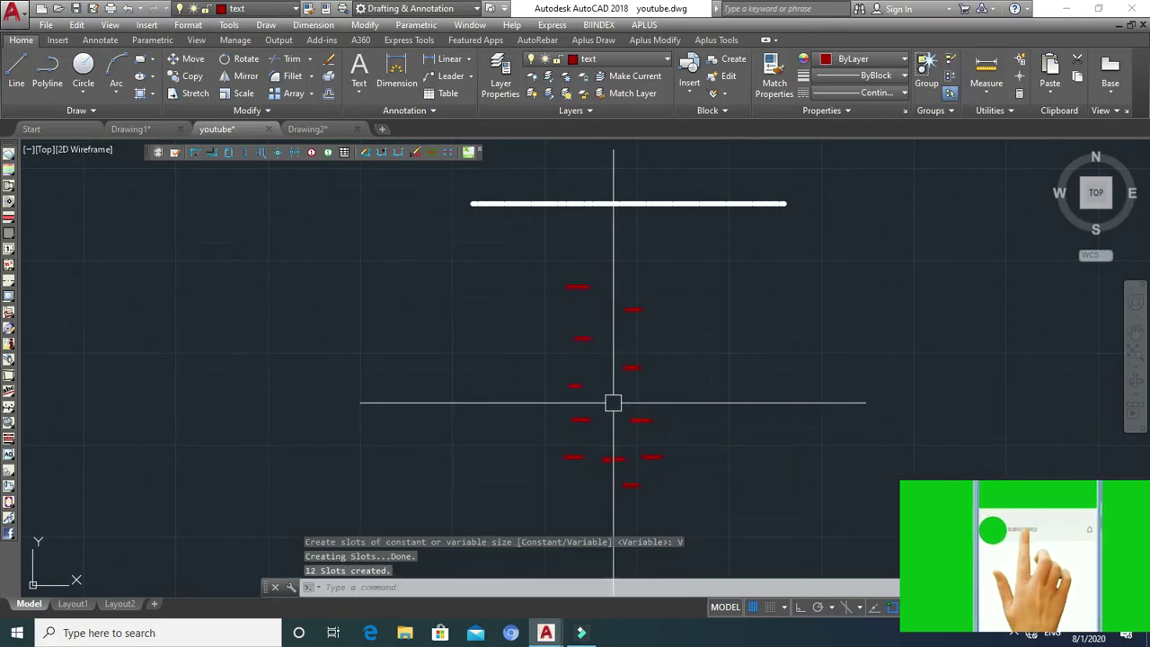
Start turning all layers back on with the 12 command.
{"action": "scroll", "coordinate": [589, 356], "scroll_direction": "up", "scroll_amount": 3}
{"action": "key", "text": "Escape"}
{"action": "scroll", "coordinate": [608, 316], "scroll_direction": "down", "scroll_amount": 3}
{"action": "scroll", "coordinate": [593, 285], "scroll_direction": "up", "scroll_amount": 5}
{"action": "type", "text": "12"}
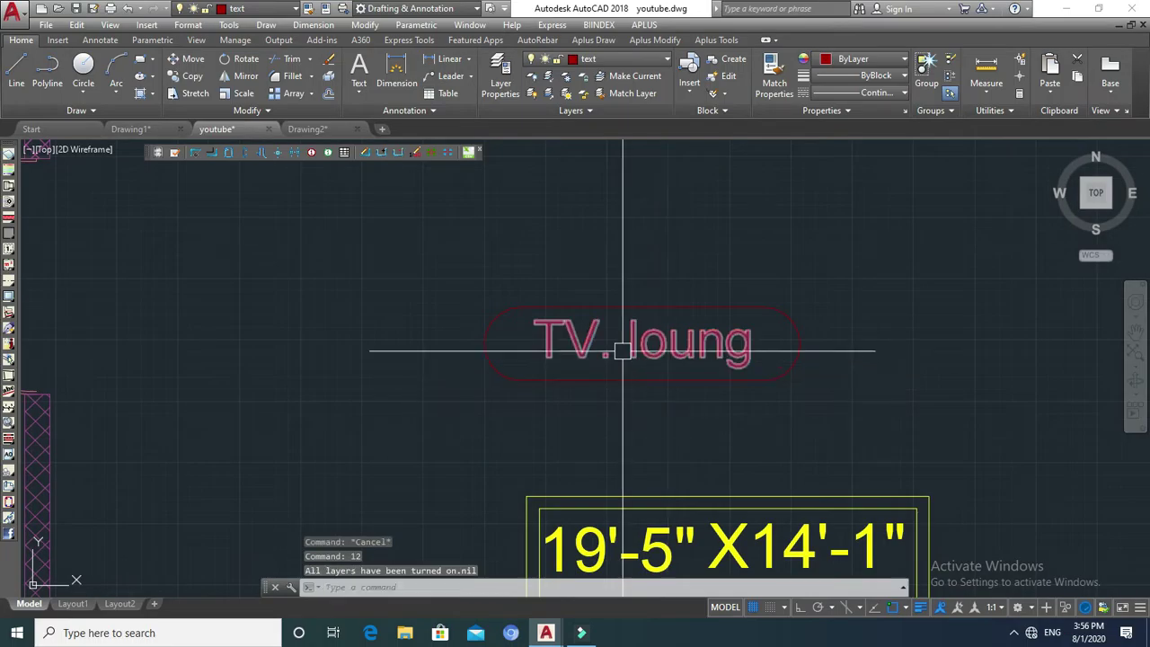
Zoom and pan across the floor plan to review it, briefly selecting the car block.
{"action": "scroll", "coordinate": [629, 342], "scroll_direction": "down", "scroll_amount": 2}
{"action": "scroll", "coordinate": [637, 337], "scroll_direction": "down", "scroll_amount": 3}
{"action": "scroll", "coordinate": [642, 334], "scroll_direction": "down", "scroll_amount": 3}
{"action": "key", "text": "Escape"}
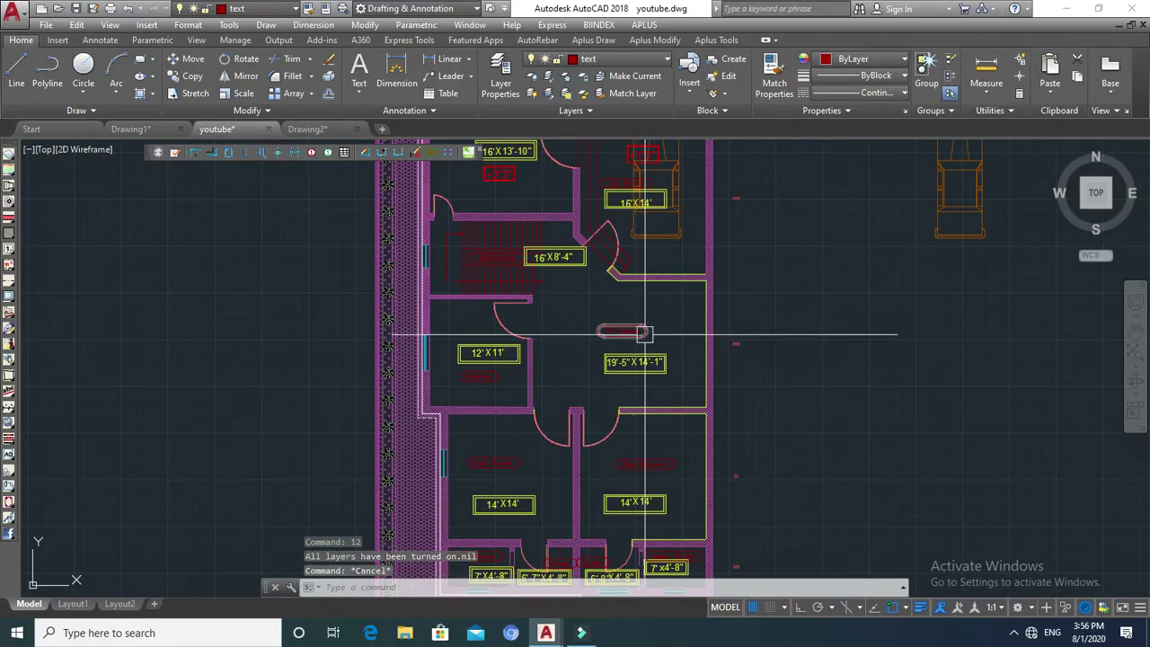
{"action": "middle_click_drag", "start_coordinate": [641, 333], "coordinate": [637, 360]}
{"action": "key", "text": "Escape"}
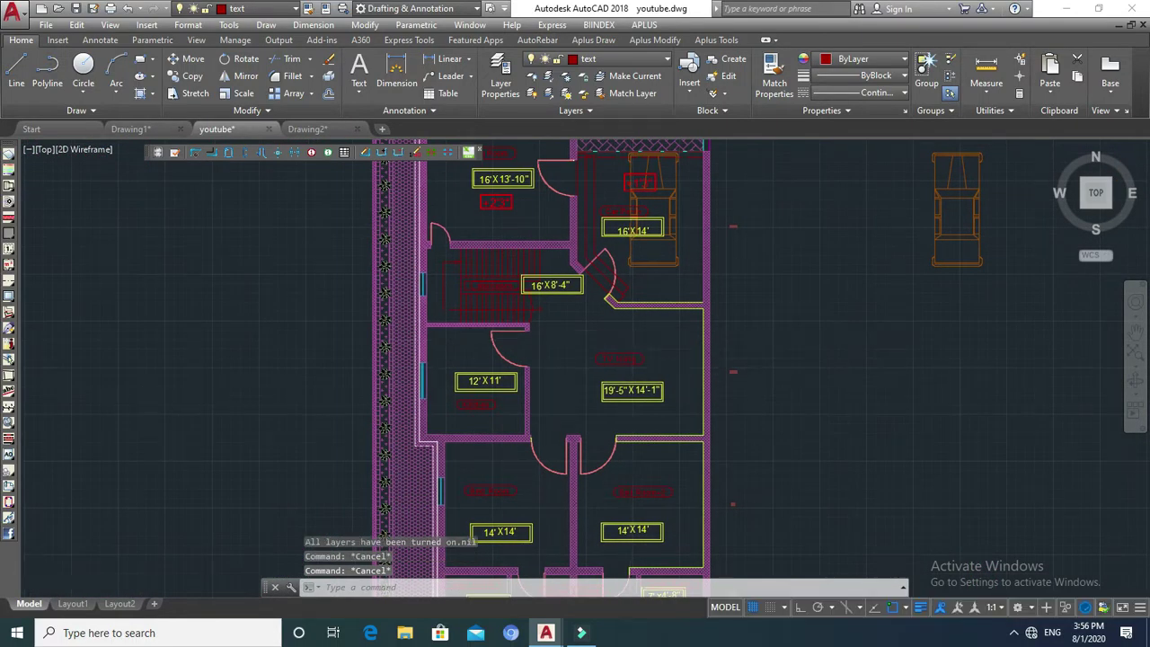
{"action": "scroll", "coordinate": [629, 340], "scroll_direction": "down", "scroll_amount": 2}
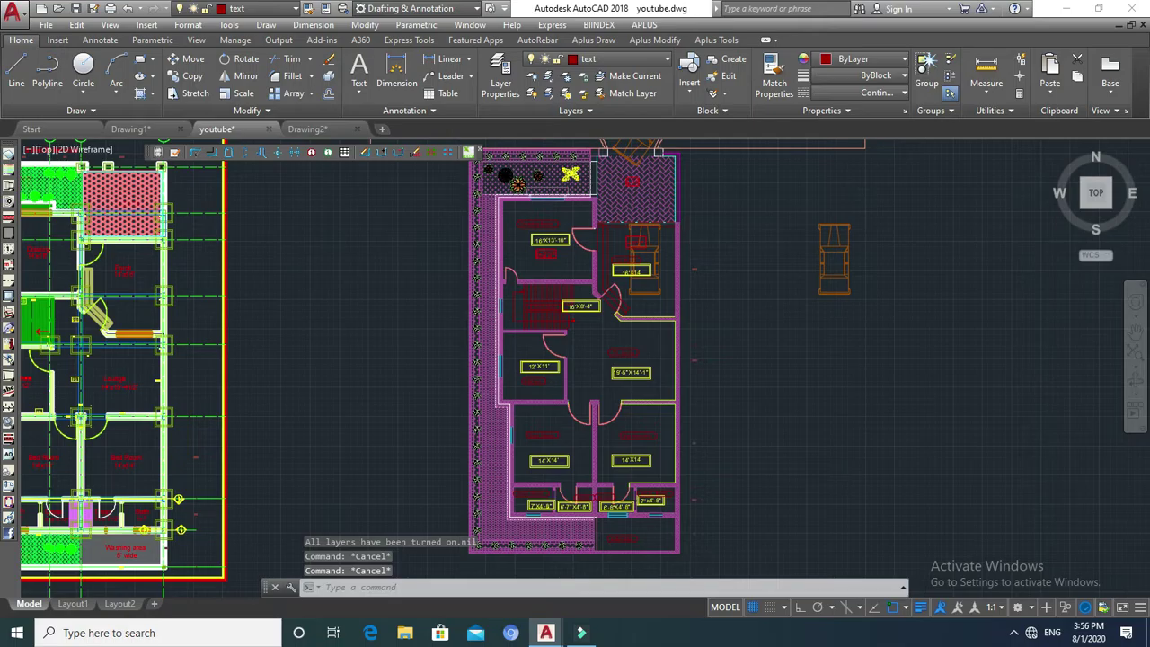
{"action": "scroll", "coordinate": [598, 306], "scroll_direction": "down", "scroll_amount": 2}
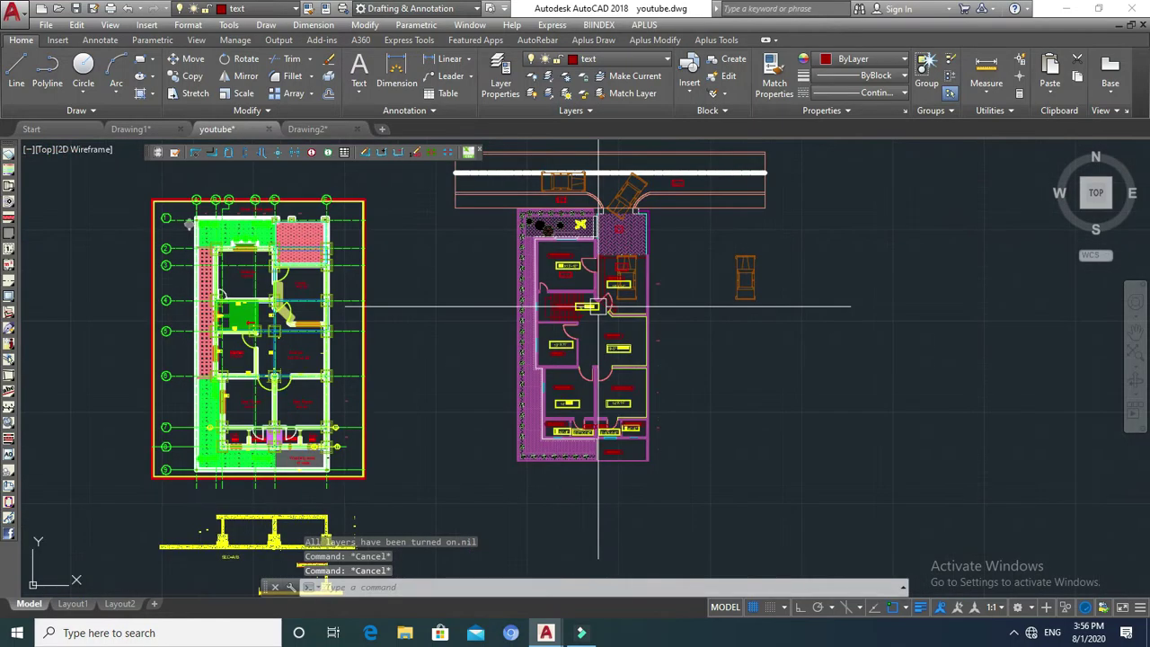
{"action": "left_click", "coordinate": [742, 270]}
{"action": "scroll", "coordinate": [739, 249], "scroll_direction": "up", "scroll_amount": 2}
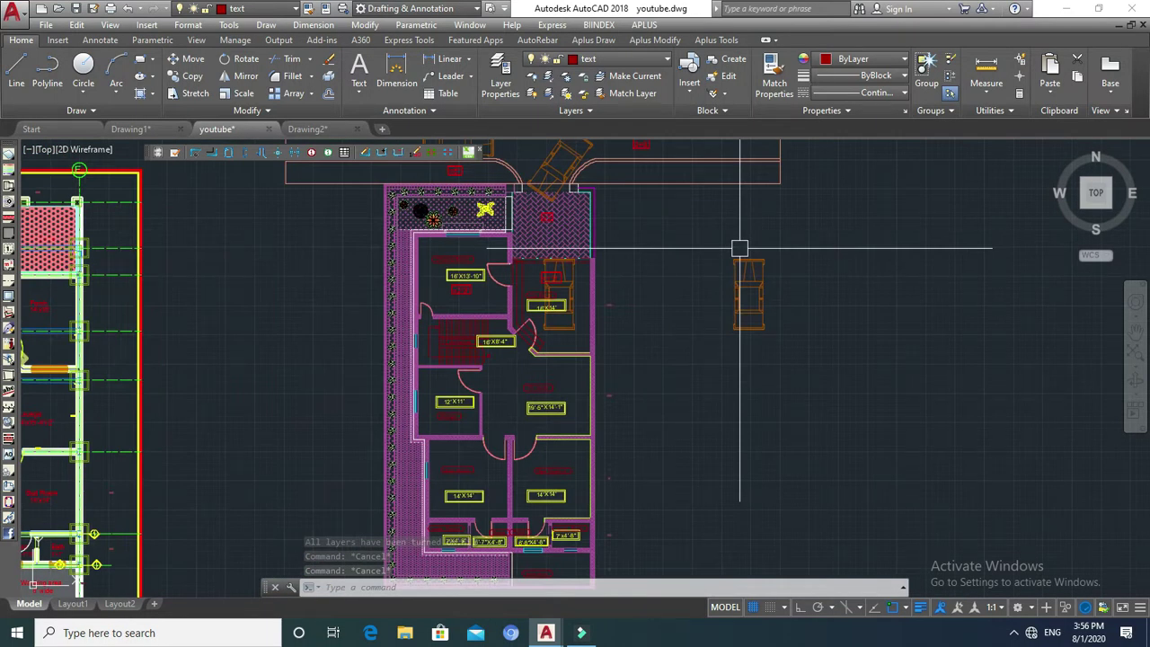
{"action": "key", "text": "Escape"}
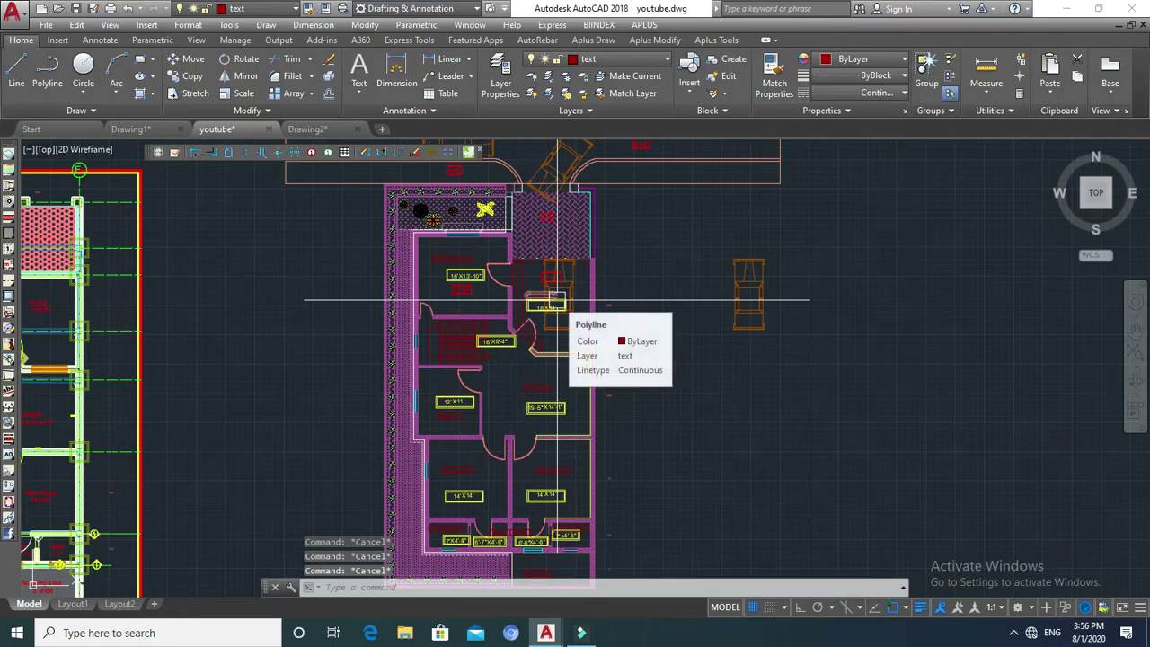
{"action": "middle_click_drag", "start_coordinate": [682, 304], "coordinate": [680, 321]}
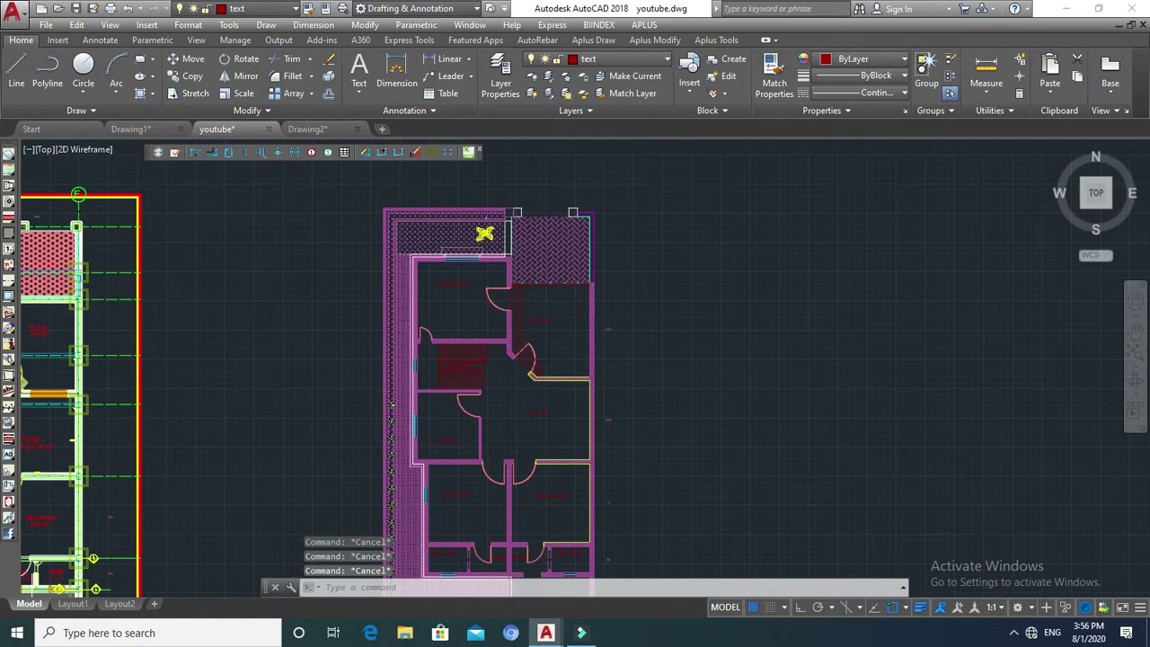